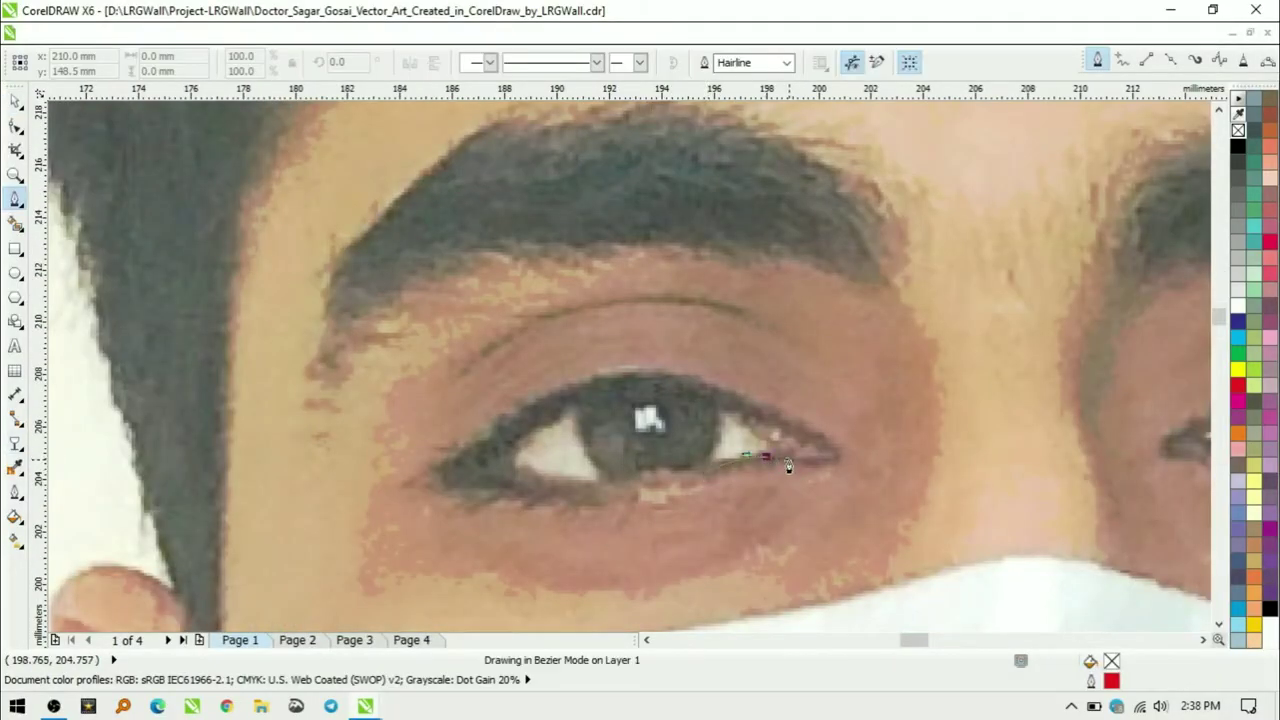
# - Trace the left eye's lower and upper eyelid curves in red and reshape their nodes to fit
pyautogui.moveTo(838, 458); pyautogui.dragTo(758, 423)
pyautogui.moveTo(460, 455); pyautogui.dragTo(433, 468)
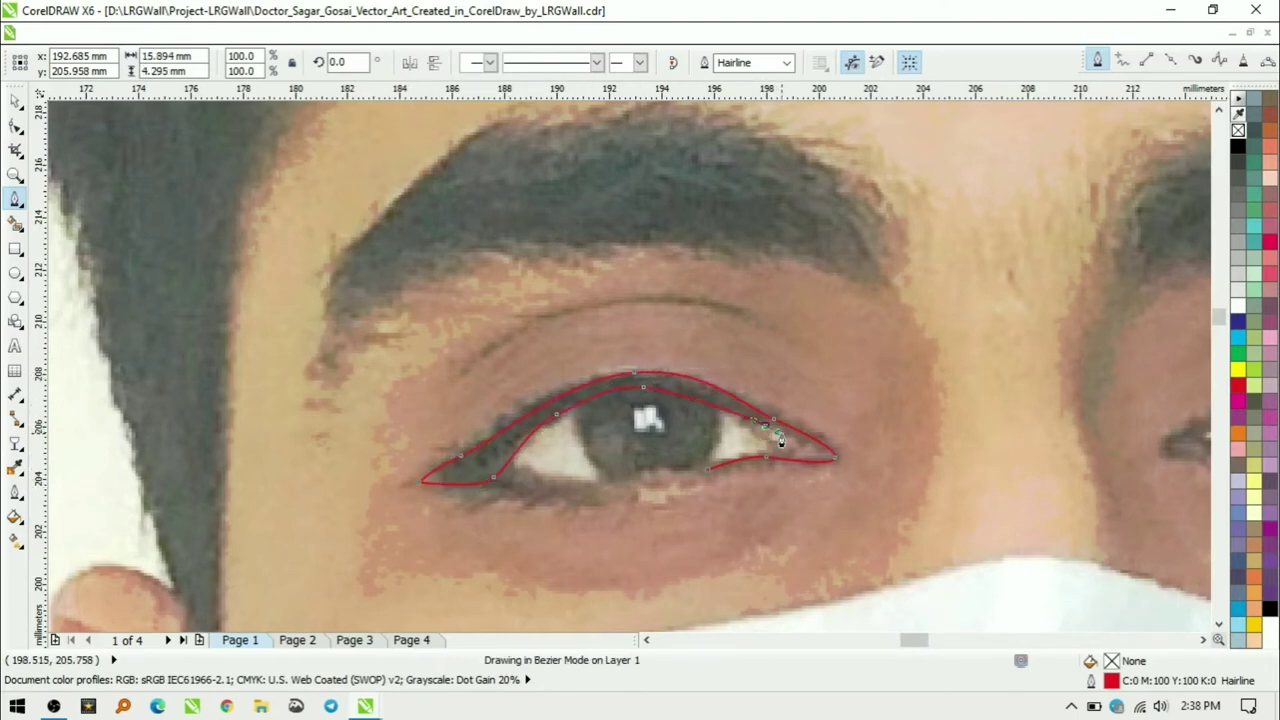
pyautogui.press('F10')
pyautogui.moveTo(708, 465); pyautogui.dragTo(790, 458)
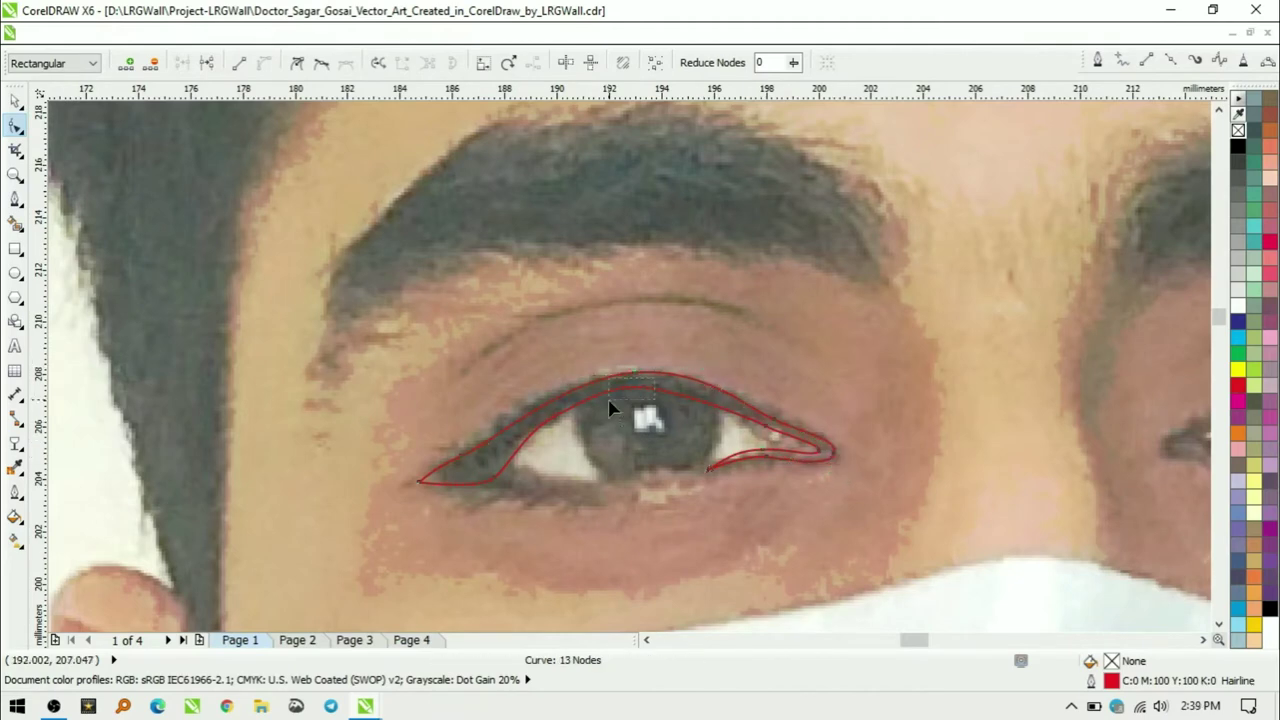
pyautogui.moveTo(496, 474); pyautogui.dragTo(495, 446)
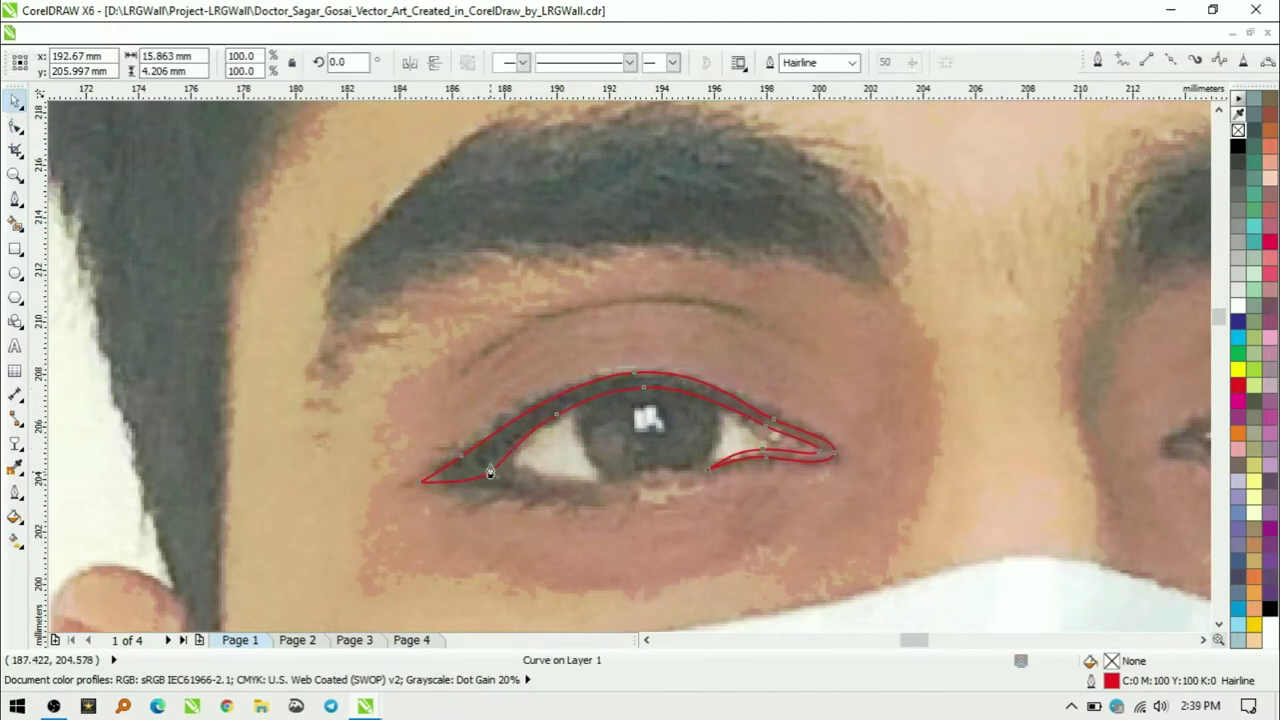
pyautogui.press('F5')
pyautogui.moveTo(640, 481); pyautogui.dragTo(495, 467)
pyautogui.click(482, 468)
pyautogui.press('F10')
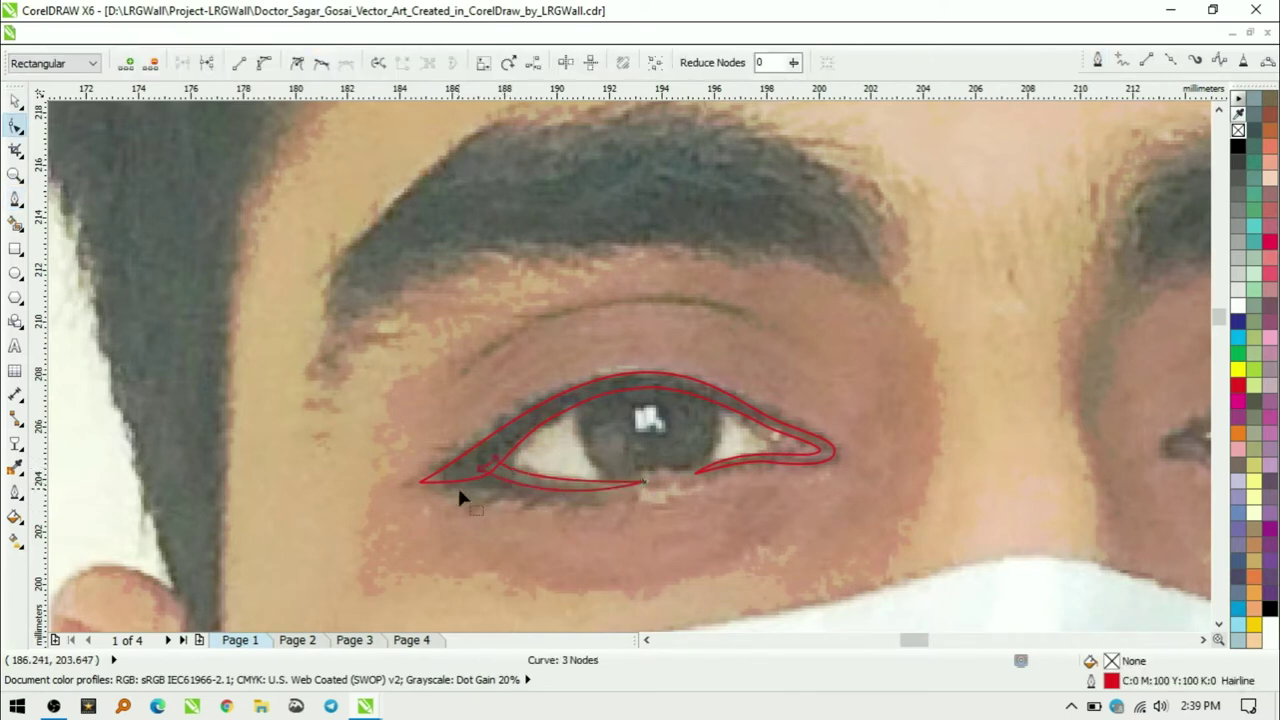
# - Combine the eyeliner curves and merge in the small inner-corner shape
pyautogui.click(251, 31)
pyautogui.click(249, 219)
pyautogui.scroll(2, 886, 378)
pyautogui.moveTo(886, 378); pyautogui.dragTo(893, 338)
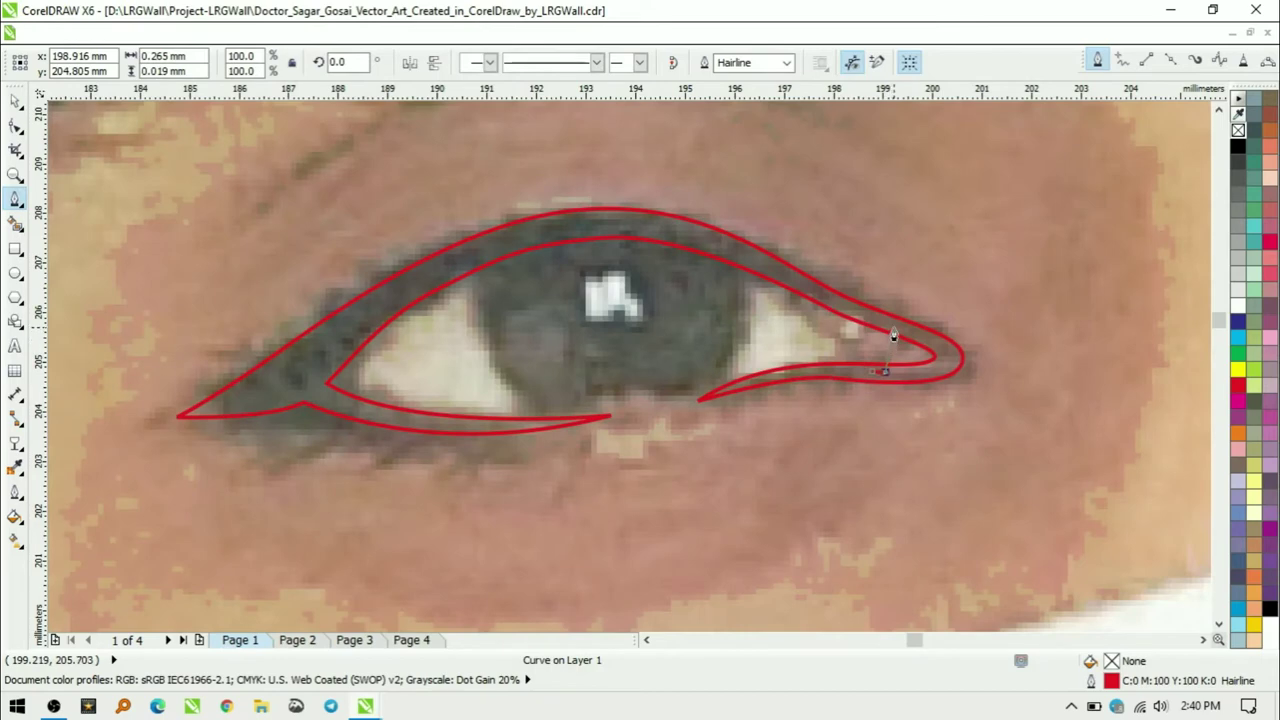
pyautogui.press('space')
pyautogui.click(929, 416)
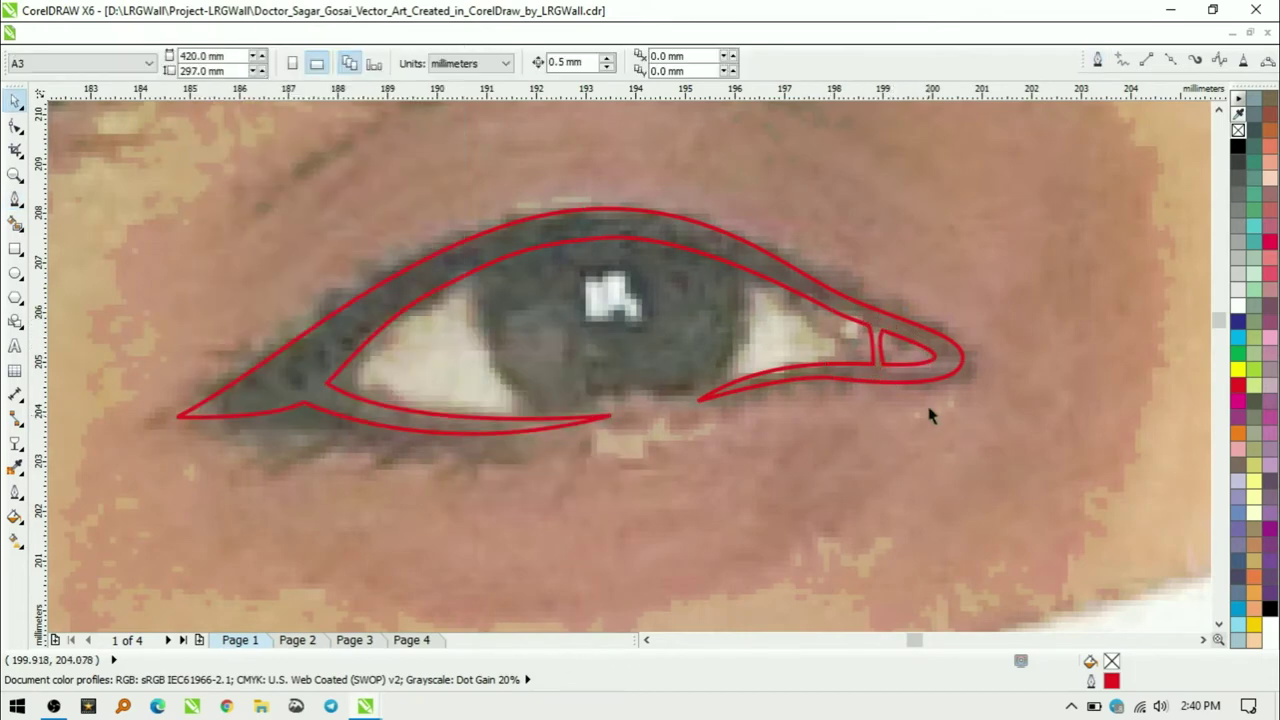
pyautogui.press('space')
pyautogui.click(876, 378)
pyautogui.press('space')
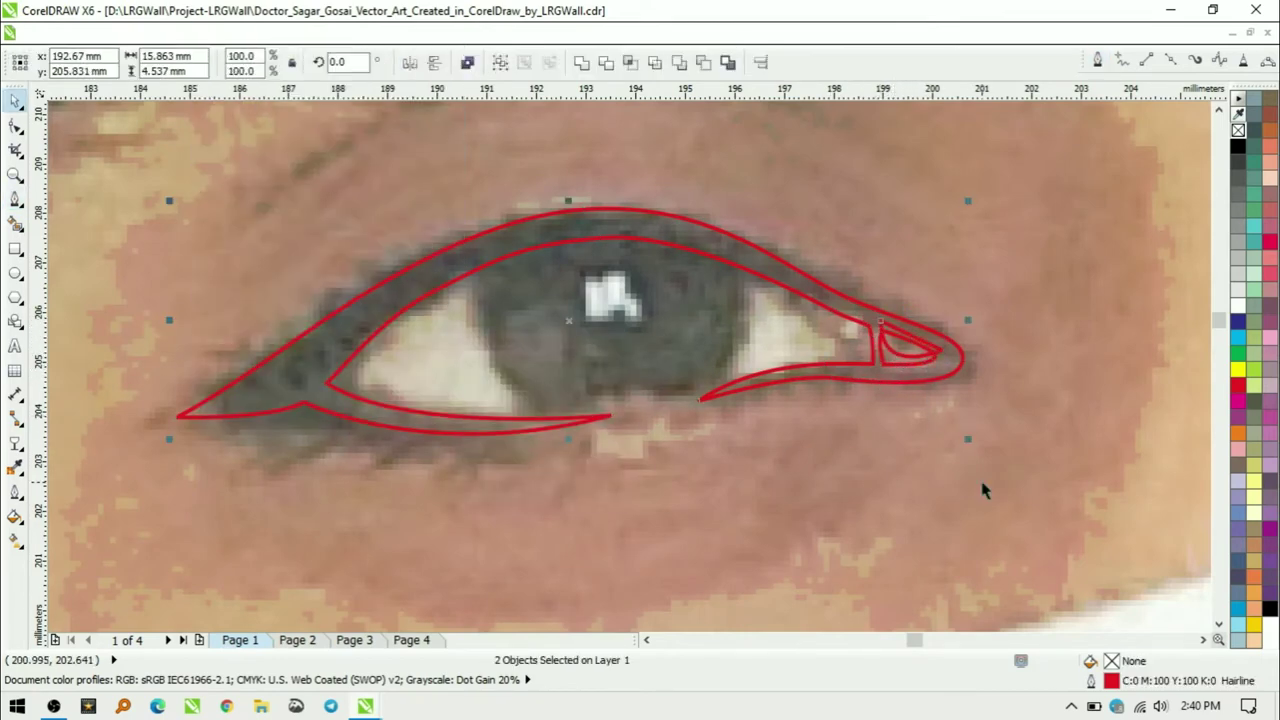
pyautogui.hotkey('ctrl', 'l')
# - Trace the upper eyelid curve and the lower outline across the eye
pyautogui.press('space')
pyautogui.click(583, 225)
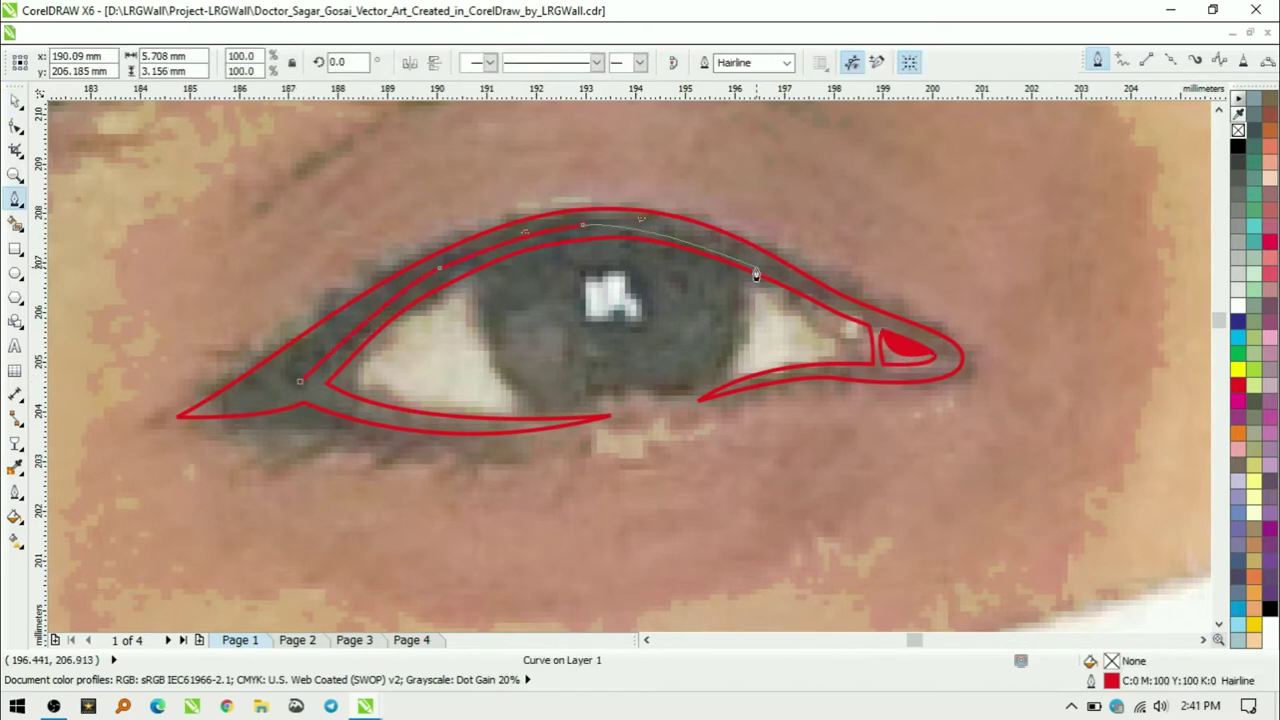
pyautogui.click(701, 400)
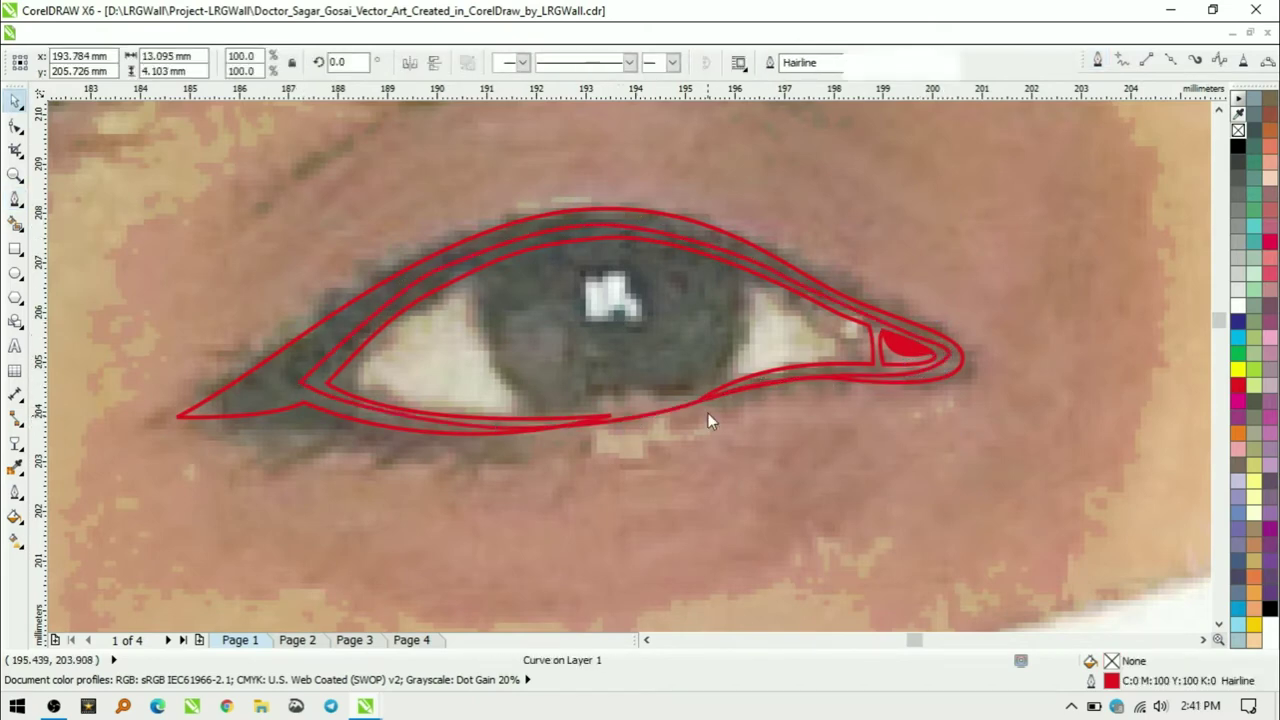
pyautogui.press('F10')
pyautogui.press('space')
pyautogui.press('space')
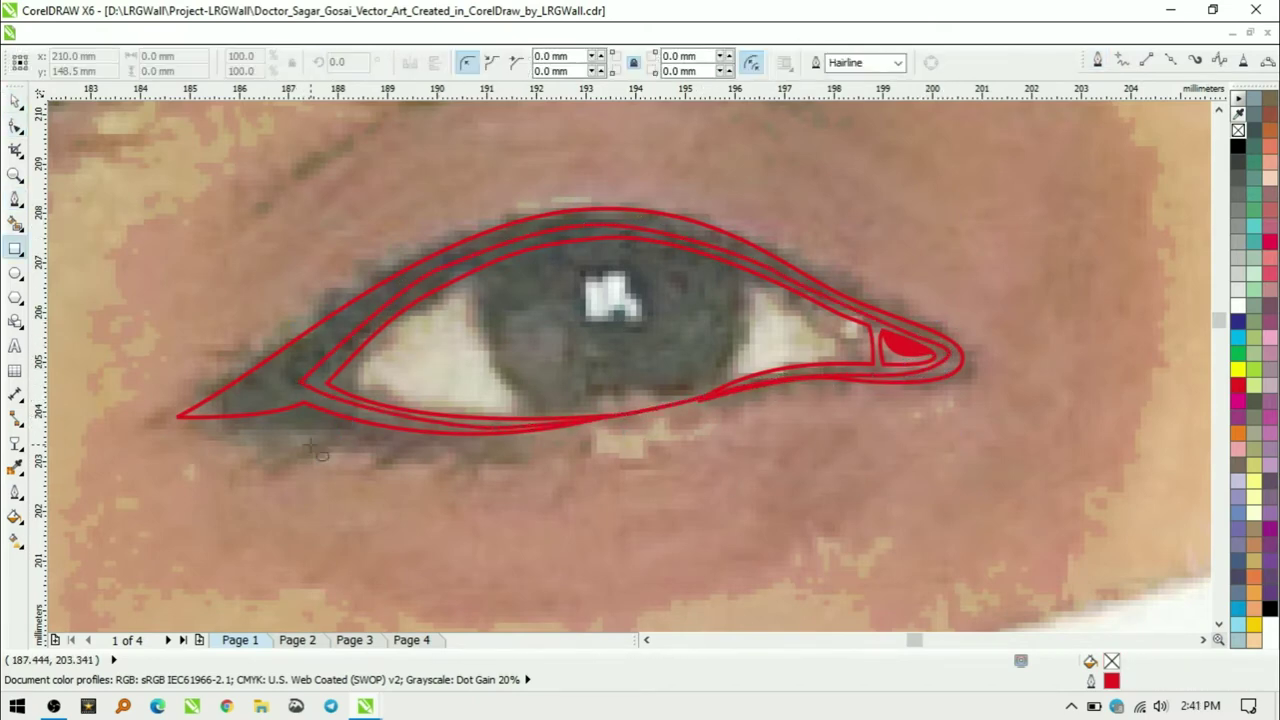
pyautogui.click(318, 430)
pyautogui.moveTo(517, 283); pyautogui.dragTo(740, 283)
pyautogui.click(318, 437)
# - Draw the inner eye-white loop and delete the unwanted lower outline curve
pyautogui.click(413, 378)
pyautogui.moveTo(605, 408); pyautogui.dragTo(688, 397)
pyautogui.click(413, 378)
pyautogui.press('F10')
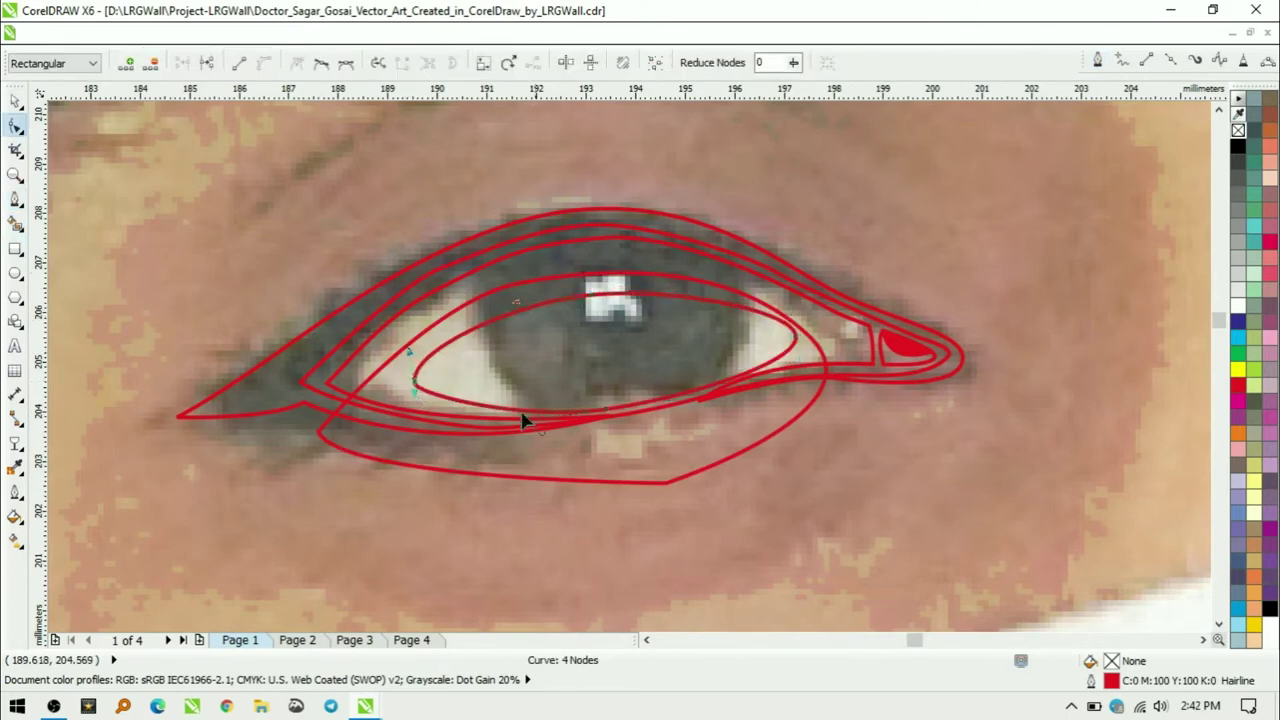
pyautogui.press('space')
pyautogui.click(390, 460)
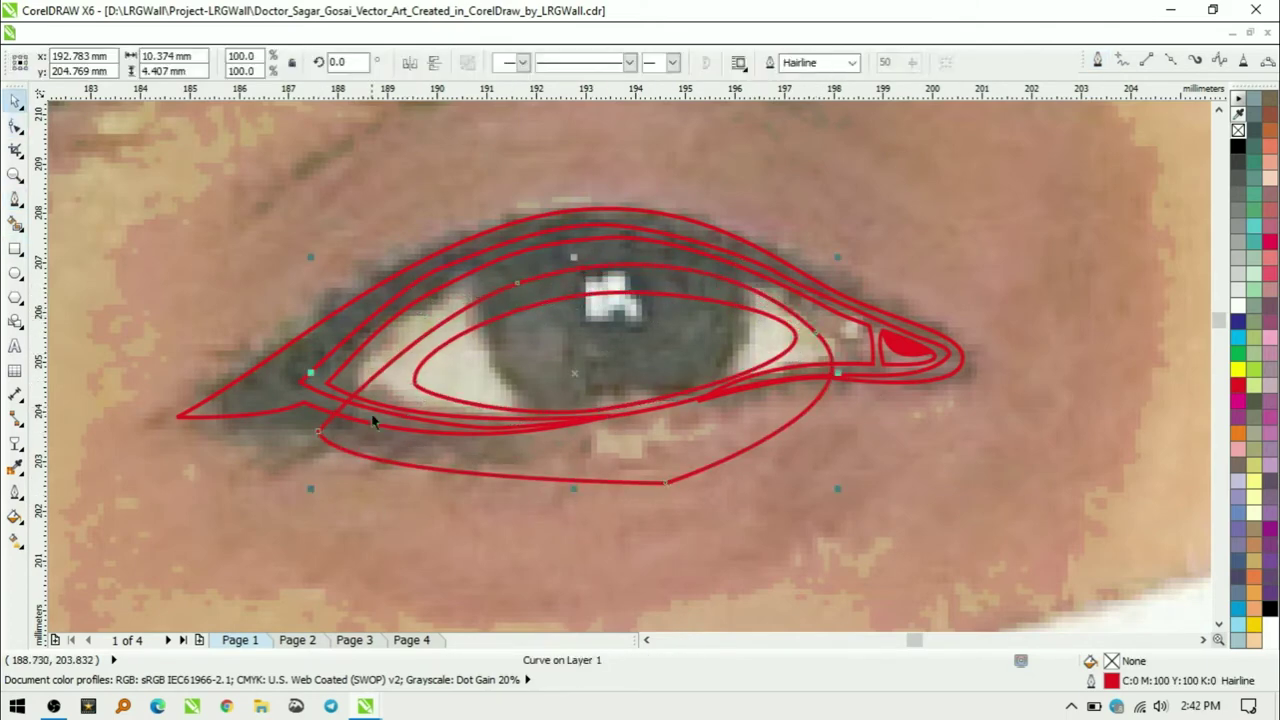
pyautogui.press('Delete')
# - Add iris and pupil circles and small rectangle highlights on the pupil
pyautogui.moveTo(610, 297); pyautogui.dragTo(752, 456)
pyautogui.moveTo(612, 310)
pyautogui.mouseDown()
pyautogui.moveTo(717, 415)
pyautogui.moveTo(655, 340)
pyautogui.mouseUp()
pyautogui.press('F6')
pyautogui.moveTo(585, 283)
pyautogui.mouseDown()
pyautogui.moveTo(600, 325)
pyautogui.moveTo(628, 300)
pyautogui.moveTo(643, 320)
pyautogui.mouseUp()
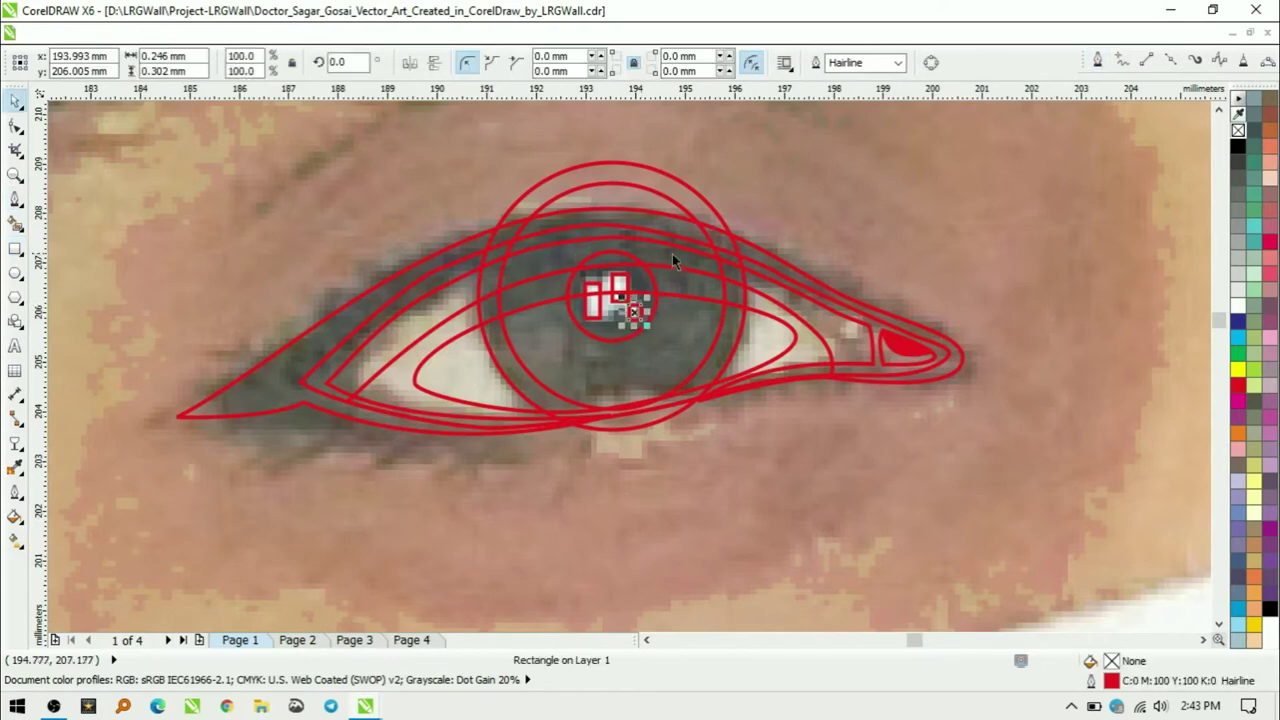
pyautogui.hotkey('ctrl', 'l')
pyautogui.scroll(-2, 748, 342)
pyautogui.scroll(2, 660, 363)
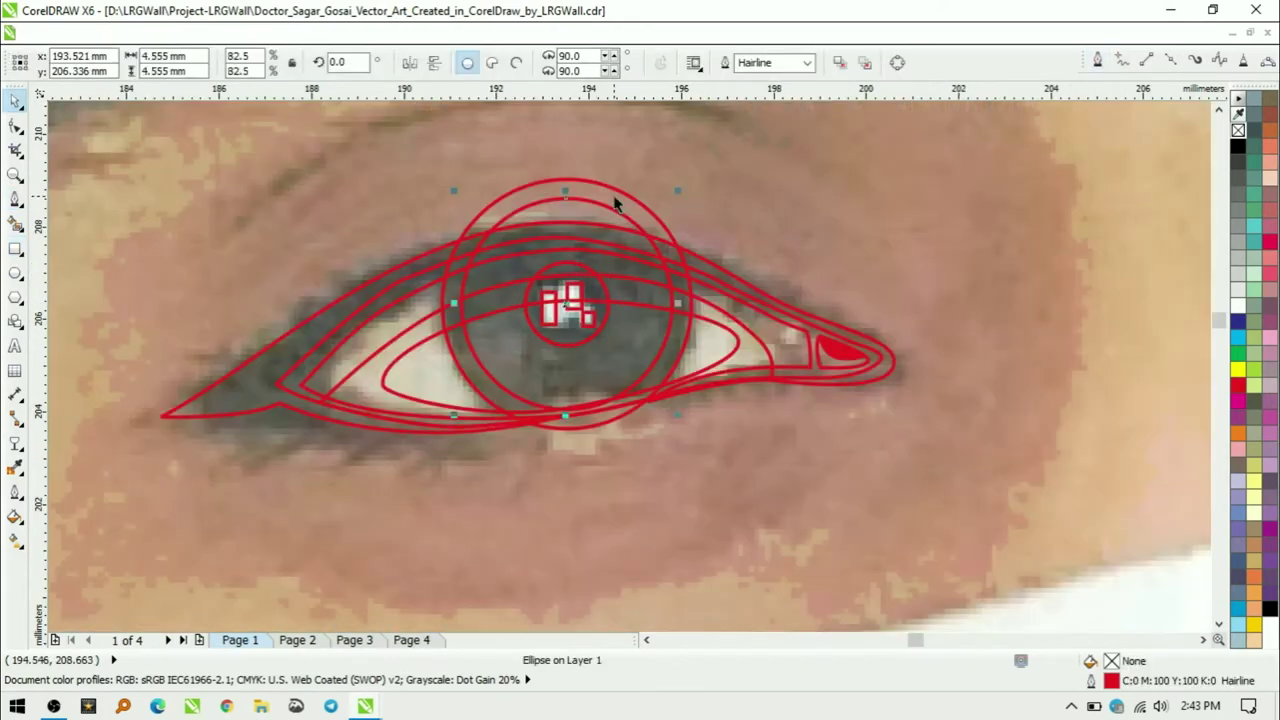
pyautogui.scroll(-3, 700, 380)
pyautogui.scroll(2, 794, 443)
pyautogui.press('F5')
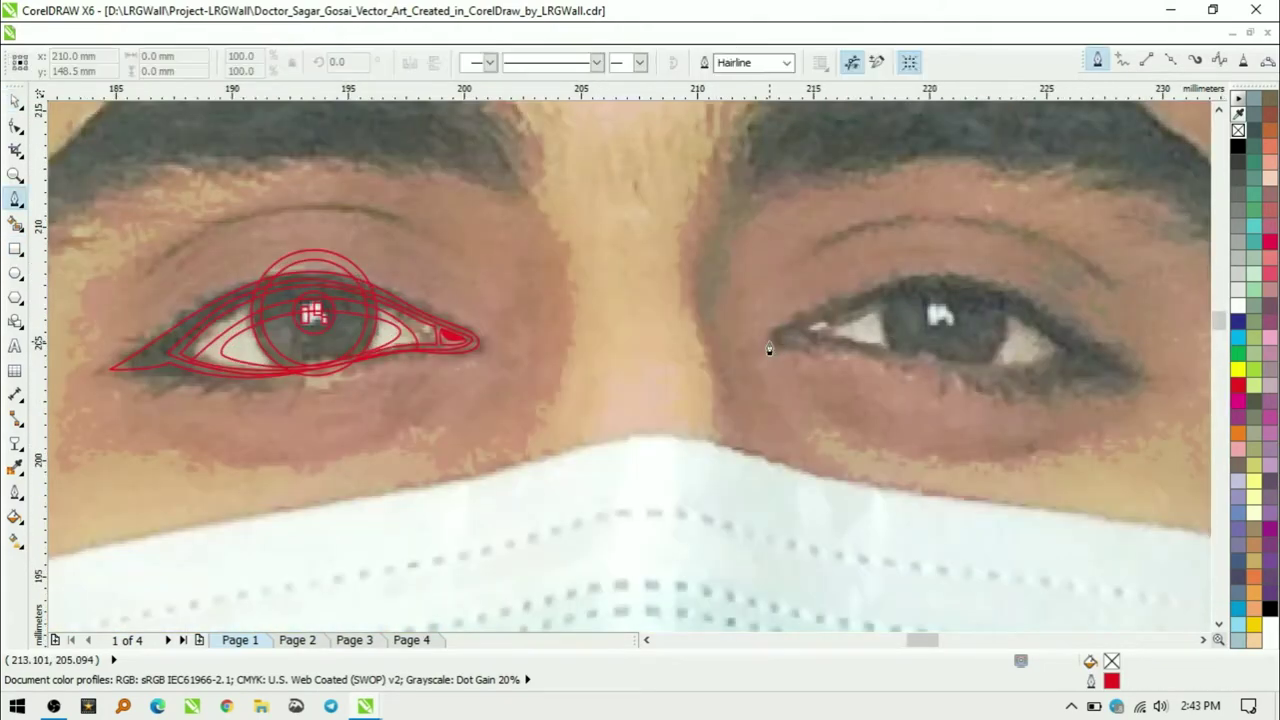
# - Trace the right eye's eyeliner outline and adjust its outer tip
pyautogui.scroll(2, 769, 349)
pyautogui.click(314, 336)
pyautogui.moveTo(472, 362); pyautogui.dragTo(475, 370)
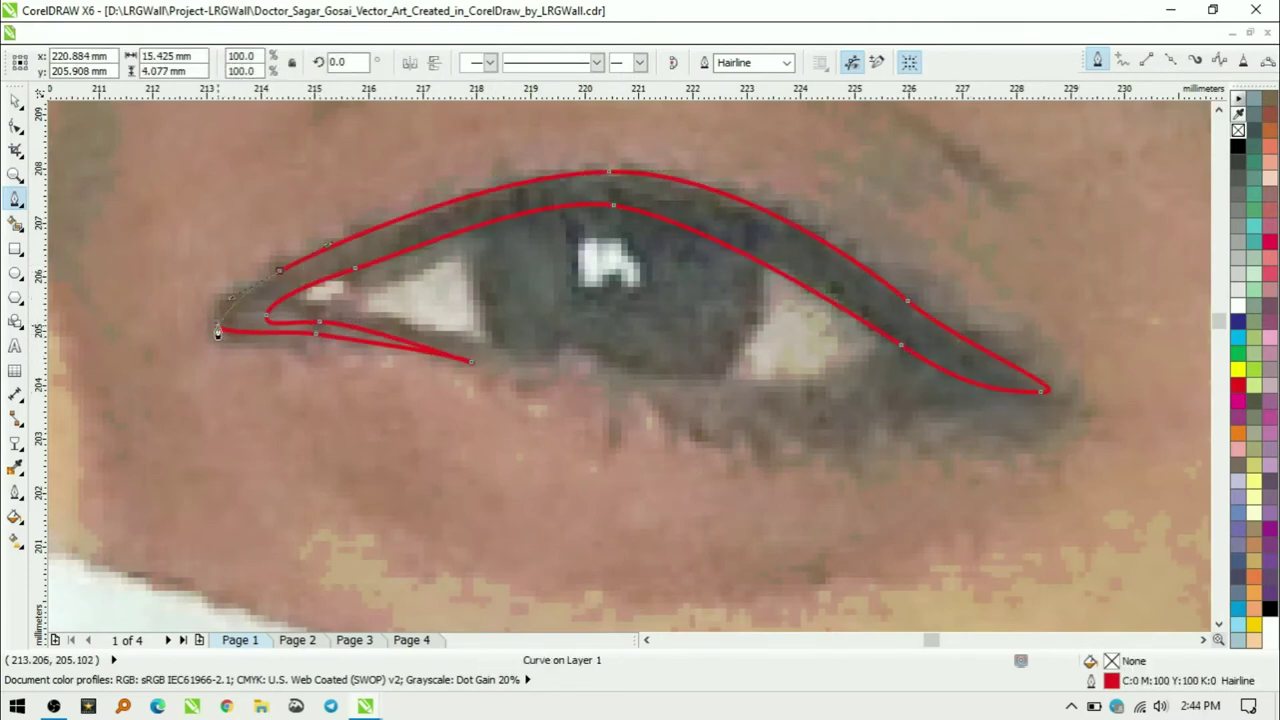
pyautogui.click(218, 332)
pyautogui.press('F10')
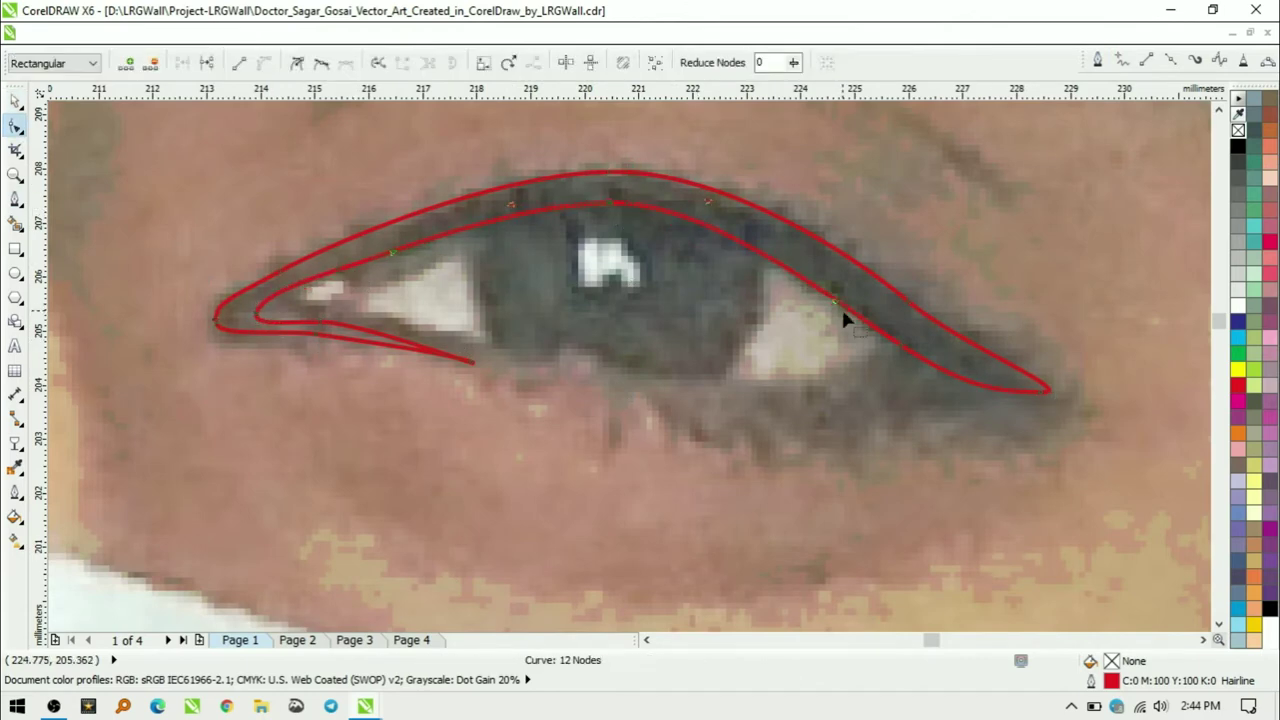
pyautogui.moveTo(1047, 390); pyautogui.dragTo(1058, 398)
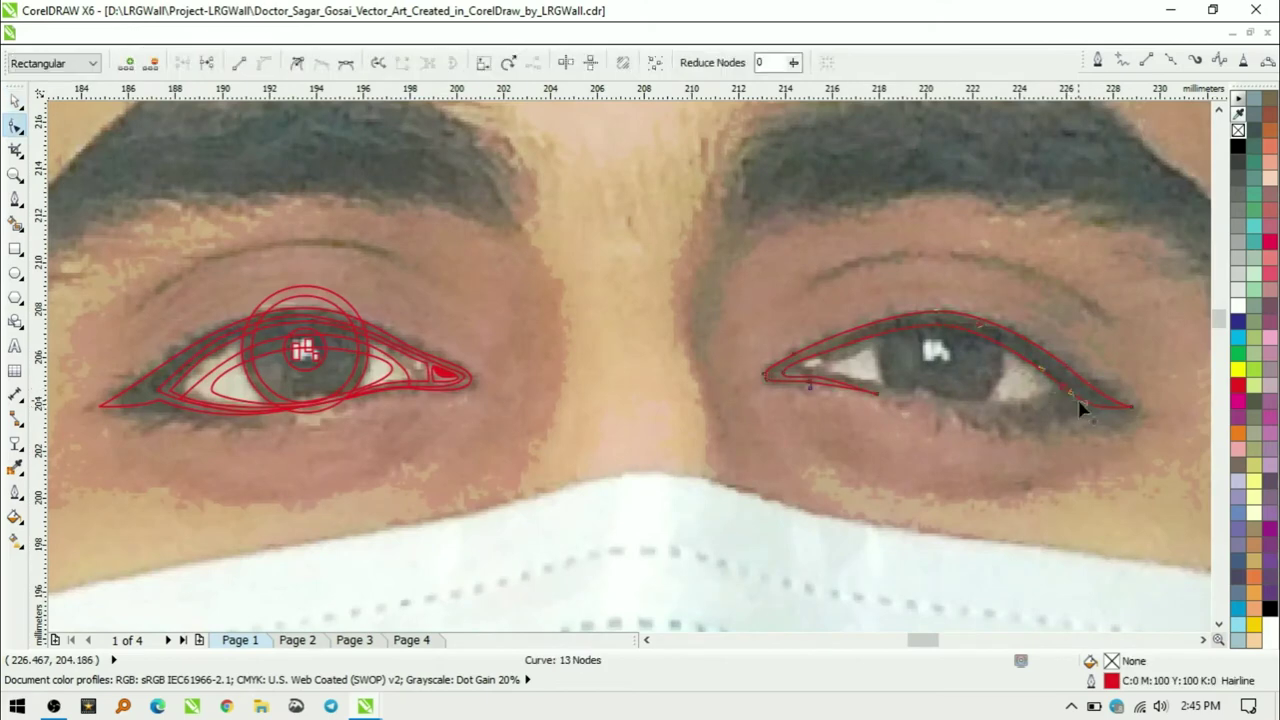
pyautogui.press('F5')
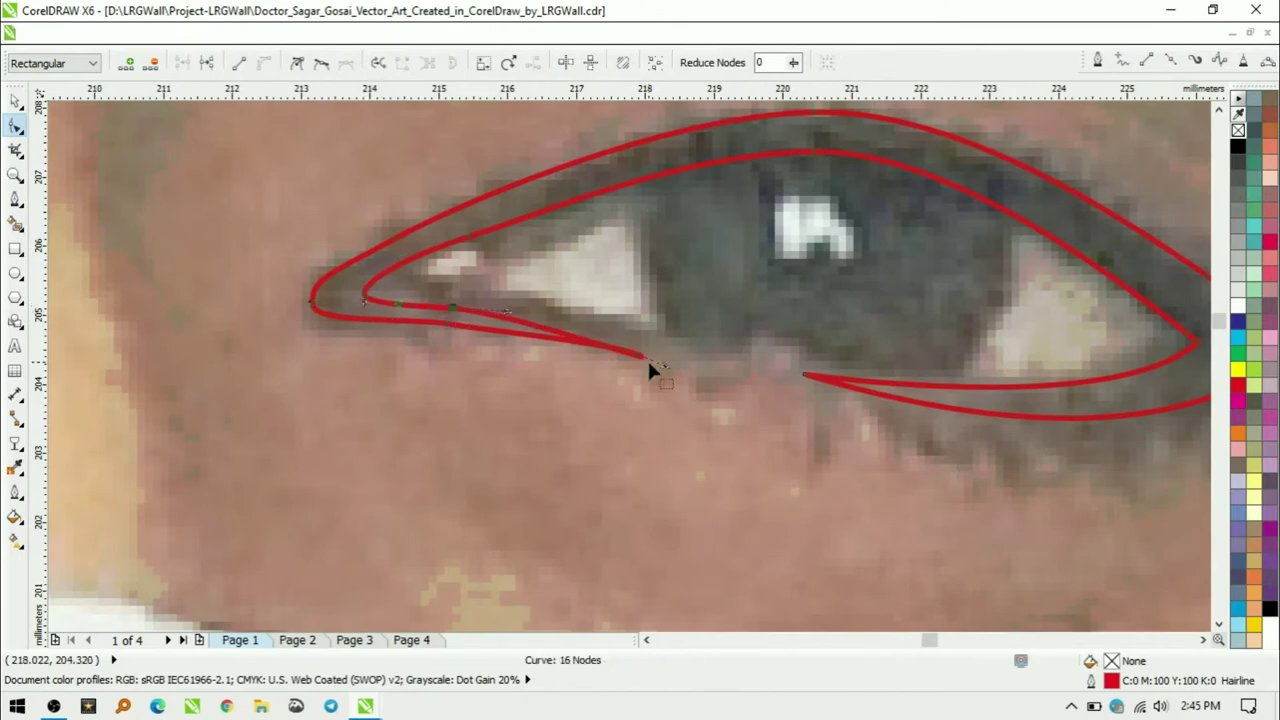
# - Add a curved segment along the right eye's lower lid
pyautogui.press('F5')
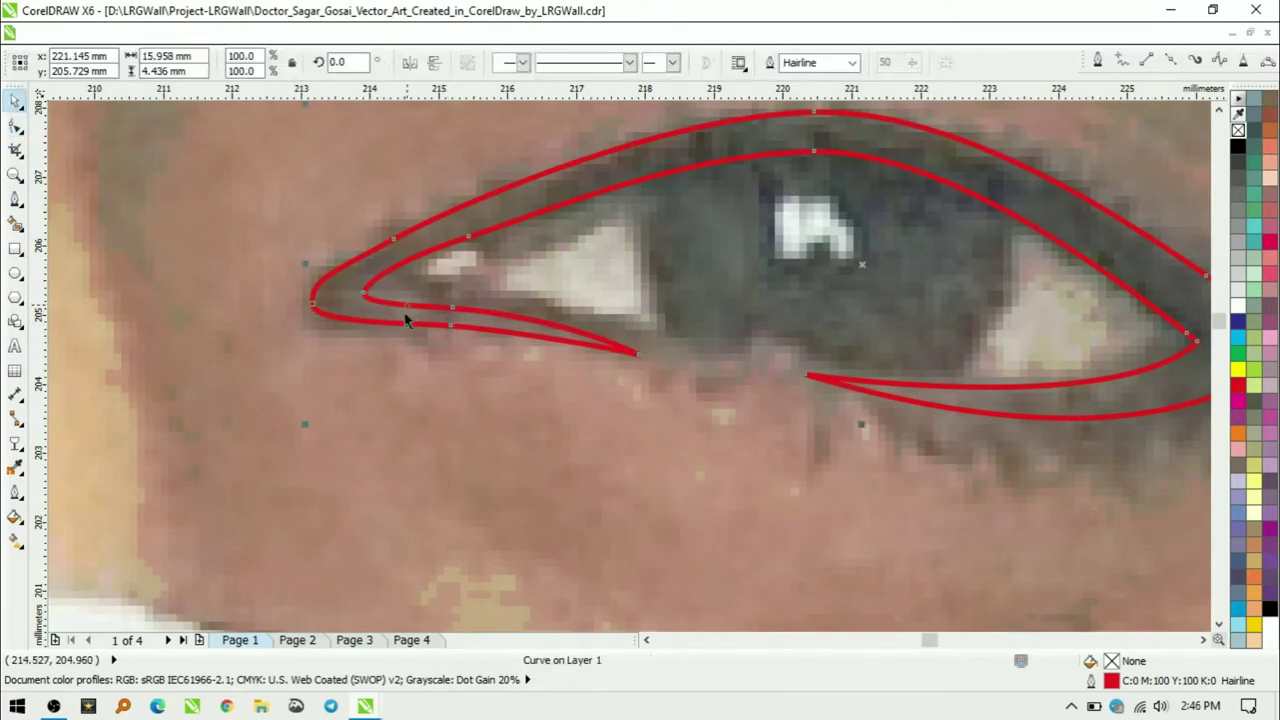
pyautogui.click(415, 243)
pyautogui.moveTo(453, 230); pyautogui.dragTo(444, 313)
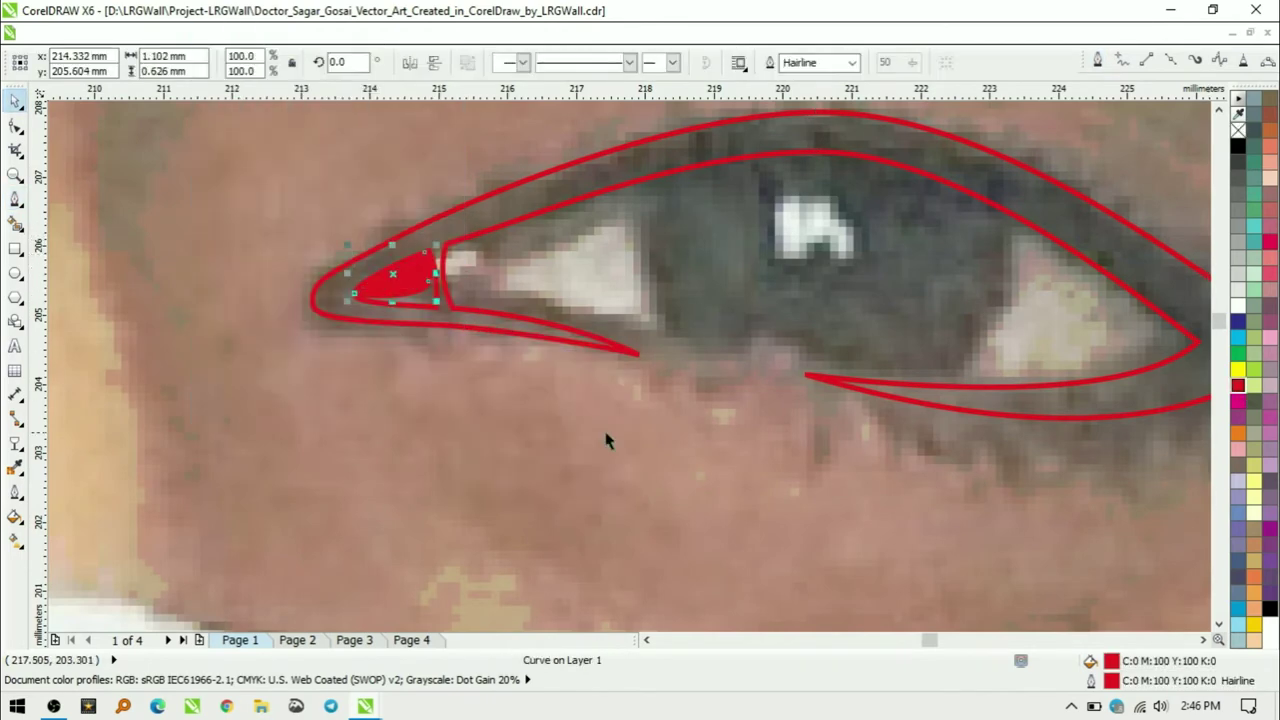
pyautogui.scroll(-2, 606, 440)
pyautogui.press('F10')
pyautogui.click(951, 412)
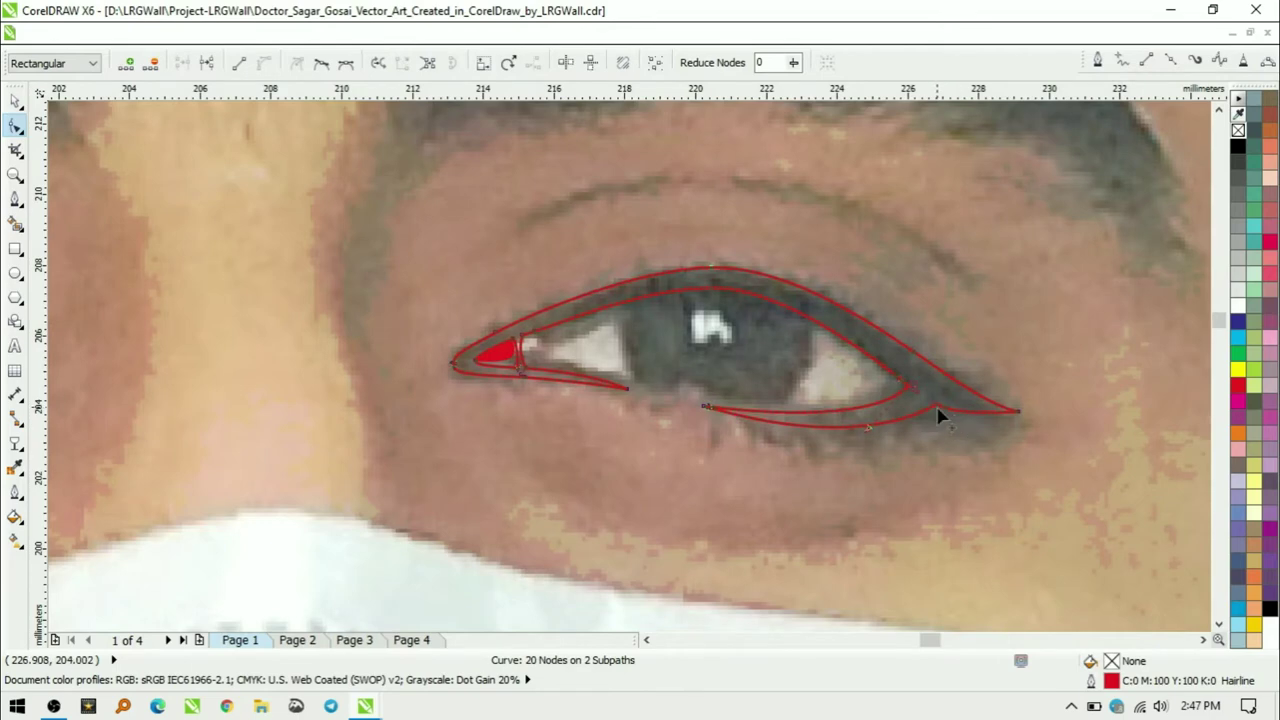
pyautogui.press('F5')
pyautogui.scroll(2, 822, 370)
# - Draw a curve along the lid and a closed loop beneath the right eye
pyautogui.click(1003, 405)
pyautogui.click(775, 258)
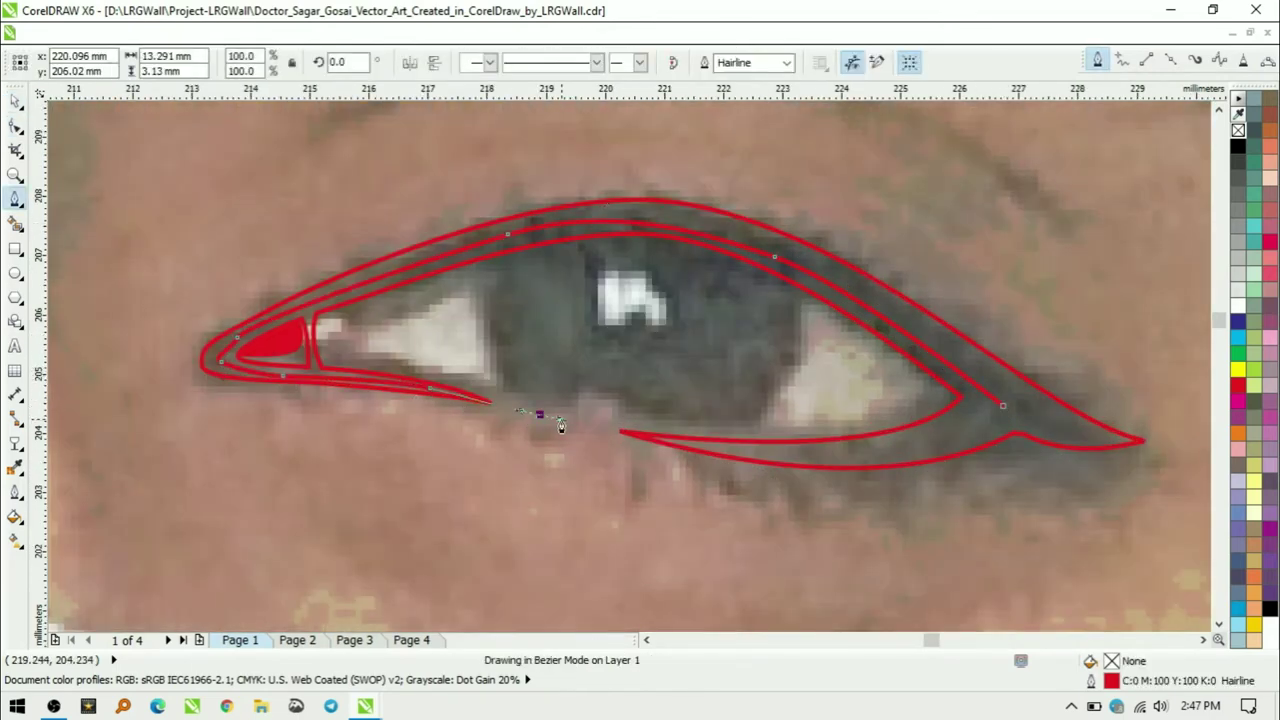
pyautogui.press('space')
pyautogui.click(348, 342)
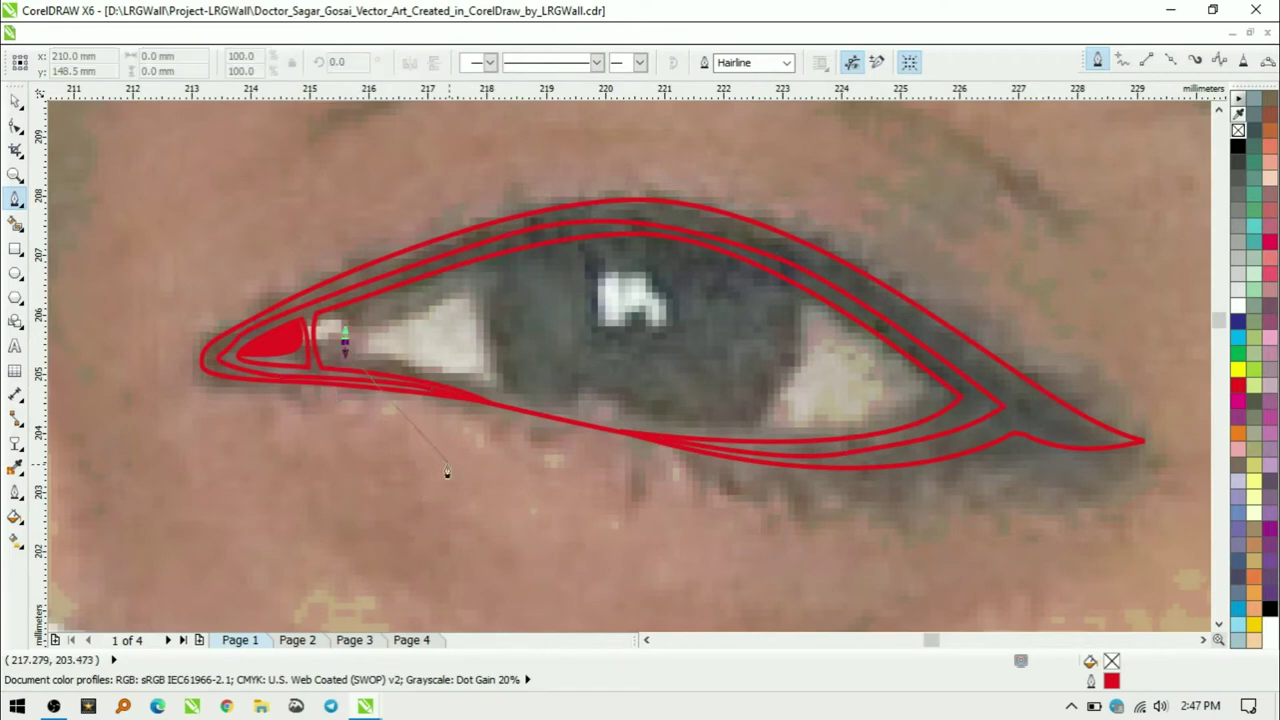
pyautogui.moveTo(962, 476); pyautogui.dragTo(857, 371)
pyautogui.click(346, 338)
pyautogui.press('F10')
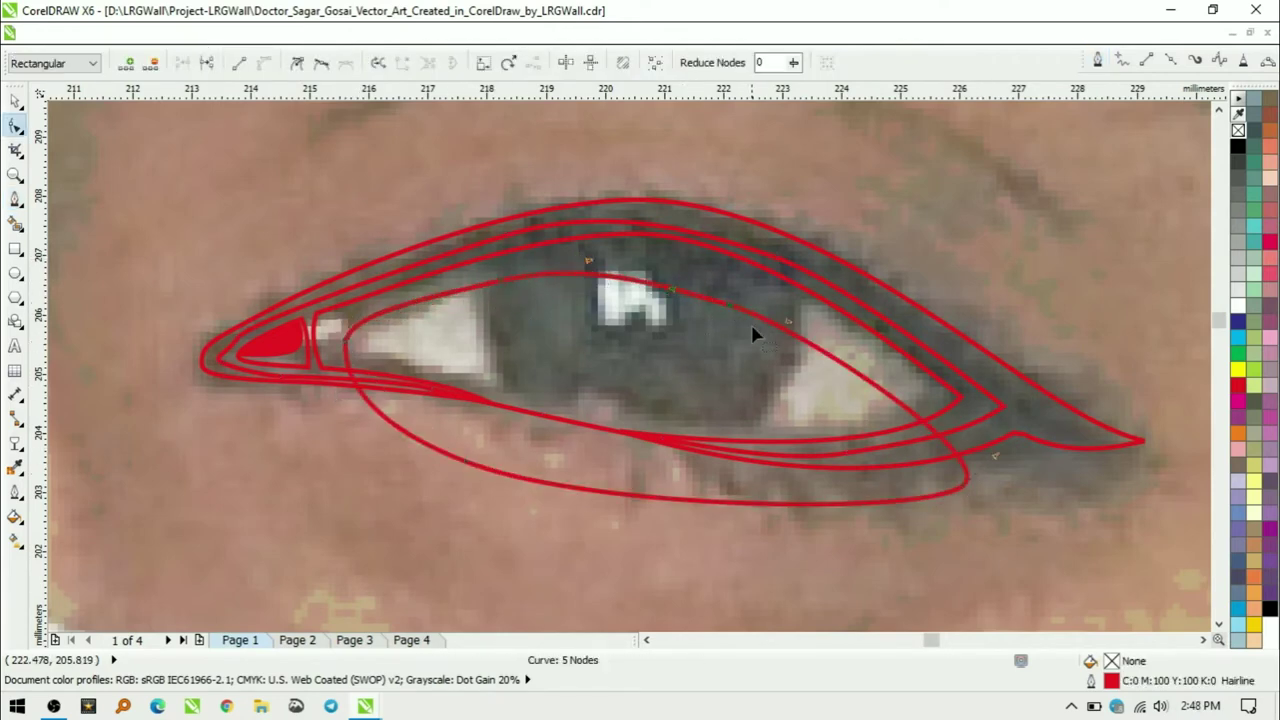
pyautogui.moveTo(963, 475); pyautogui.dragTo(940, 487)
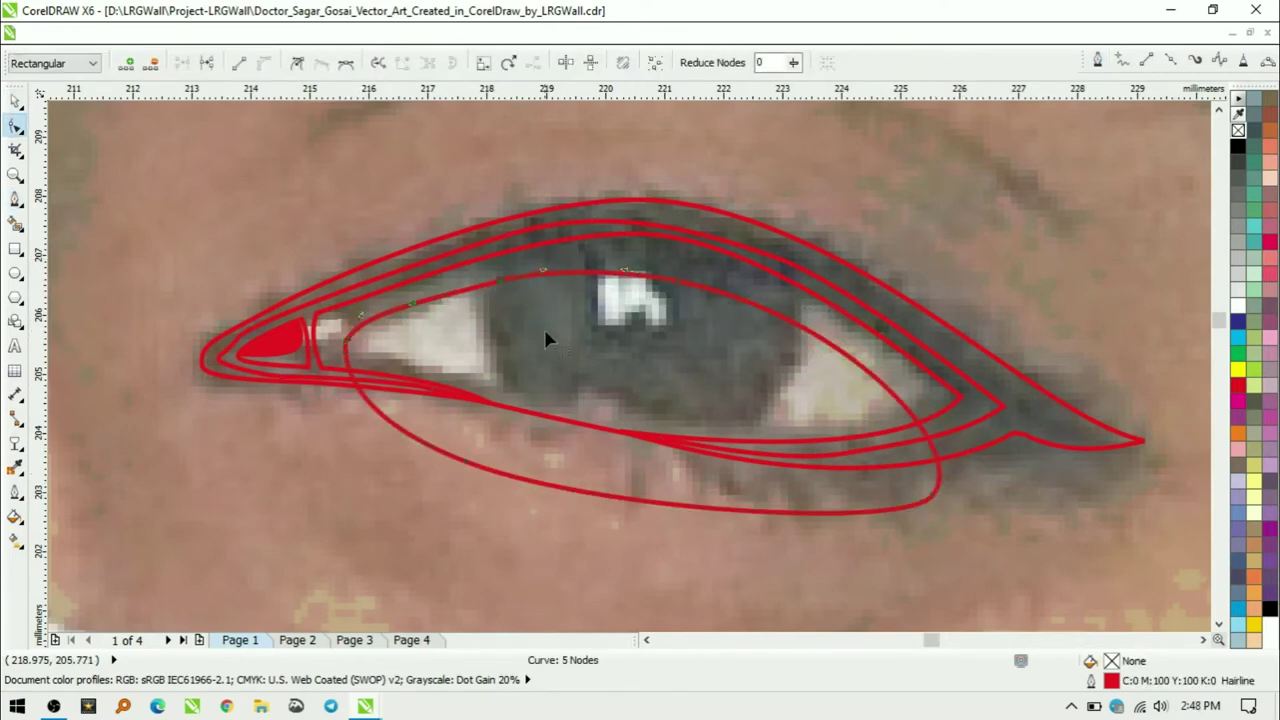
pyautogui.press('F5')
# - Trace the right eye's closed inner eye-white outline
pyautogui.click(406, 350)
pyautogui.moveTo(643, 300); pyautogui.dragTo(731, 314)
pyautogui.click(848, 408)
pyautogui.click(623, 434)
pyautogui.click(406, 350)
pyautogui.press('F10')
pyautogui.scroll(-2, 679, 436)
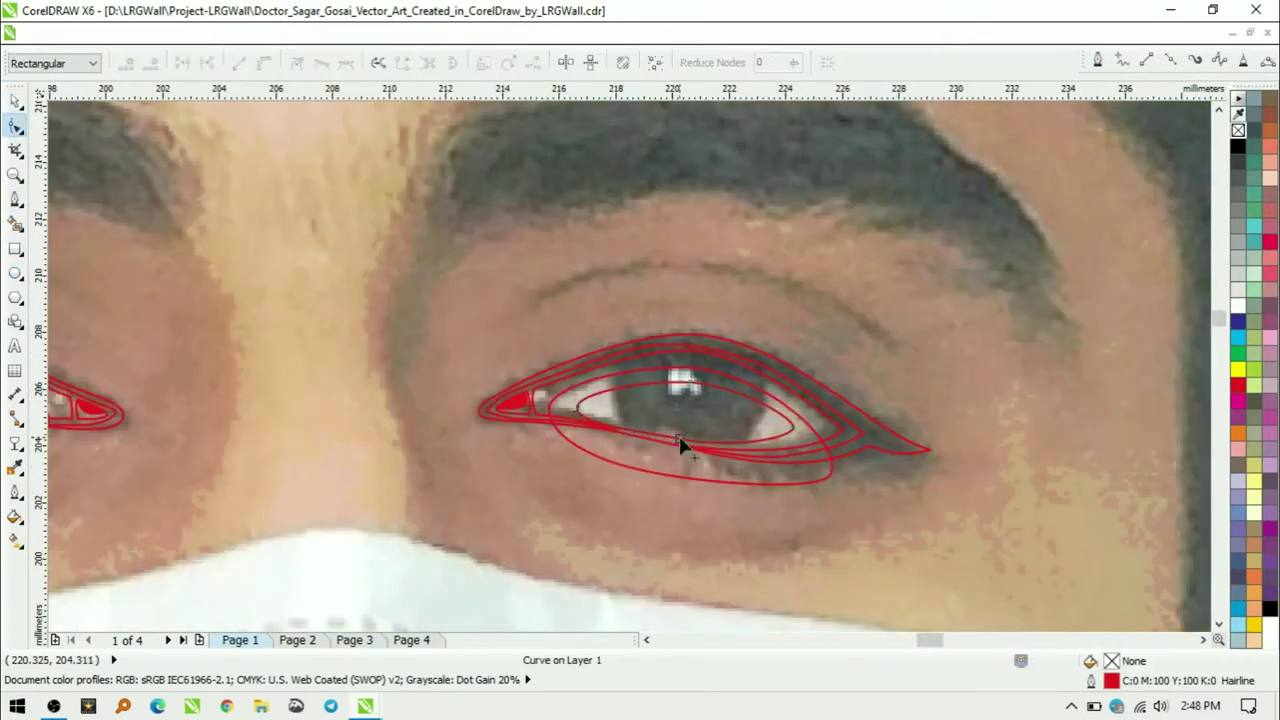
pyautogui.press('space')
pyautogui.scroll(-3, 679, 436)
pyautogui.scroll(3, 677, 523)
pyautogui.press('Escape')
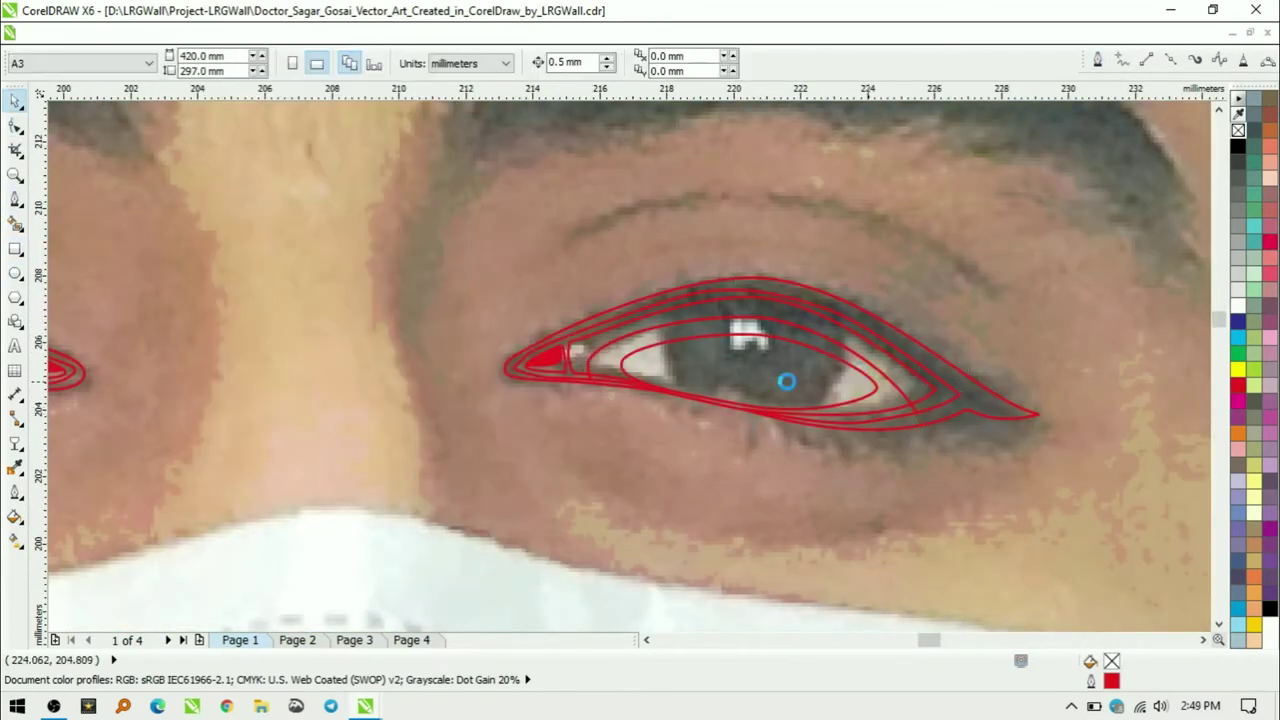
# - Delete the large circles around the right eye
pyautogui.scroll(-2, 788, 381)
pyautogui.click(790, 395)
pyautogui.scroll(3, 797, 370)
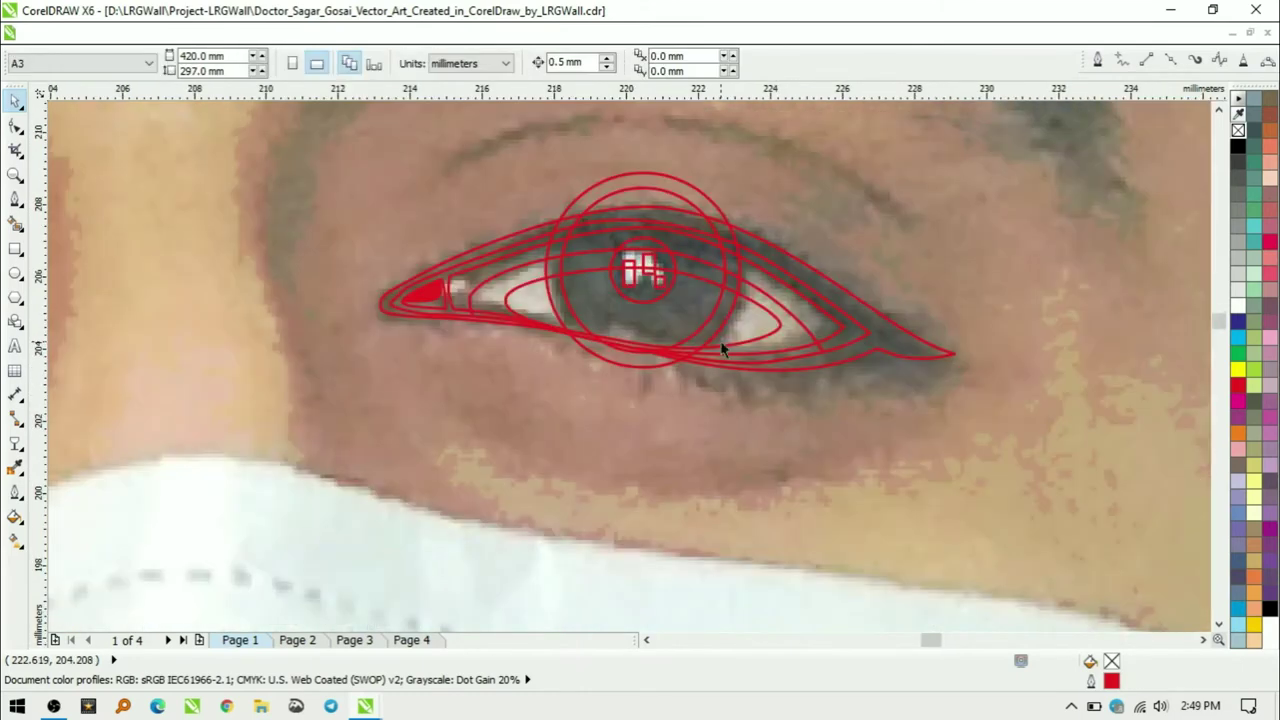
pyautogui.click(681, 212)
pyautogui.keyDown('shift'); pyautogui.click(757, 277); pyautogui.keyUp('shift')
pyautogui.press('Delete')
# - Give the iris a dark blue gradient fill and group it with the pupil
pyautogui.click(694, 308)
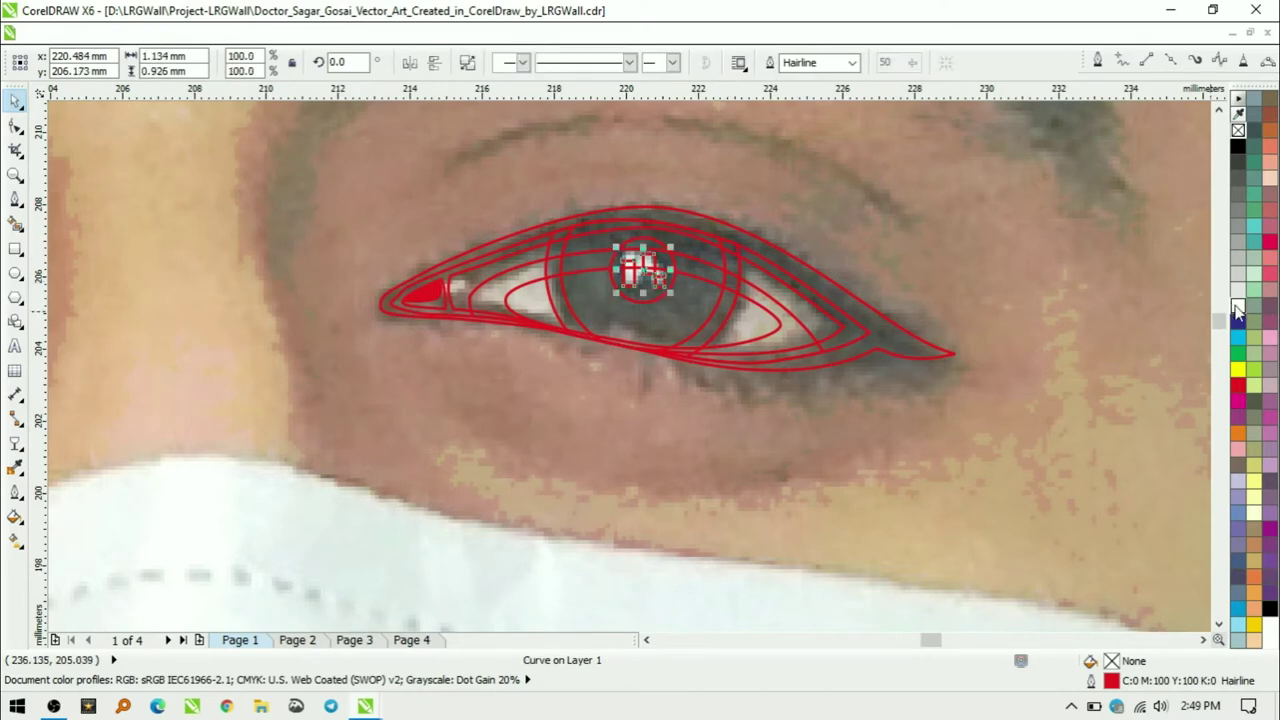
pyautogui.click(666, 346)
pyautogui.click(1238, 320)
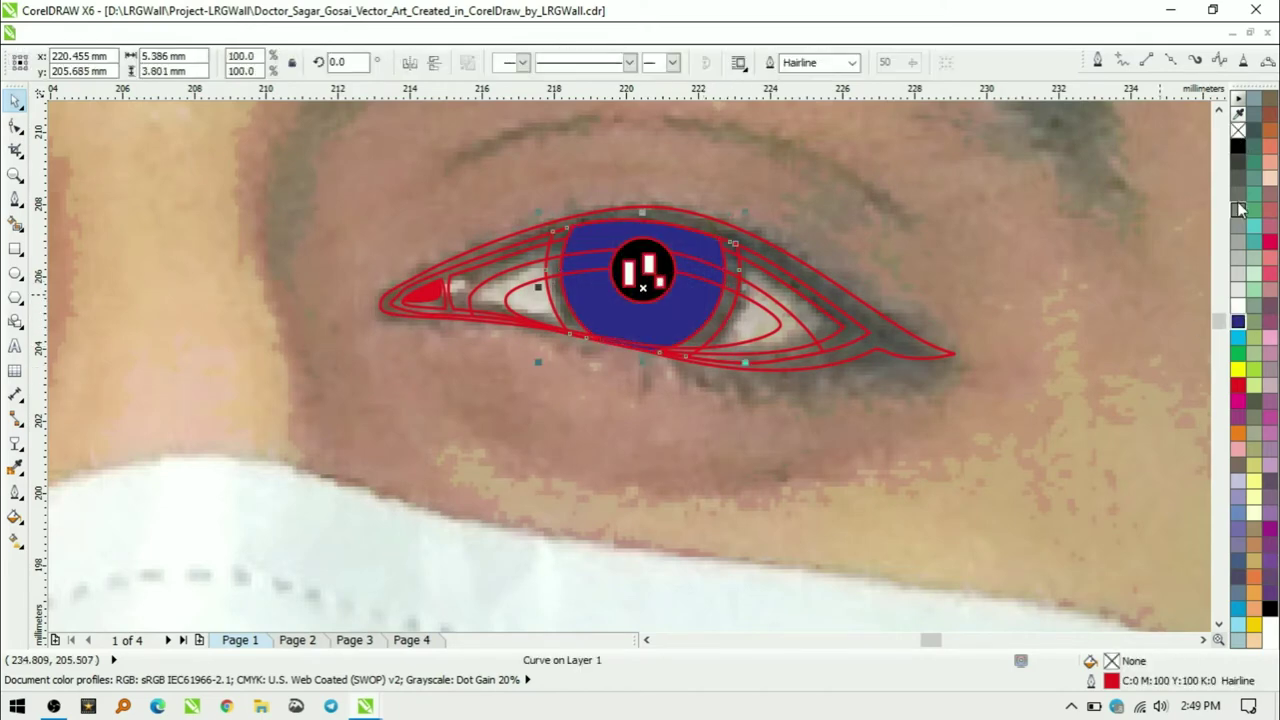
pyautogui.click(612, 327)
pyautogui.moveTo(623, 343); pyautogui.dragTo(677, 329)
pyautogui.keyDown('shift'); pyautogui.click(650, 277); pyautogui.keyUp('shift')
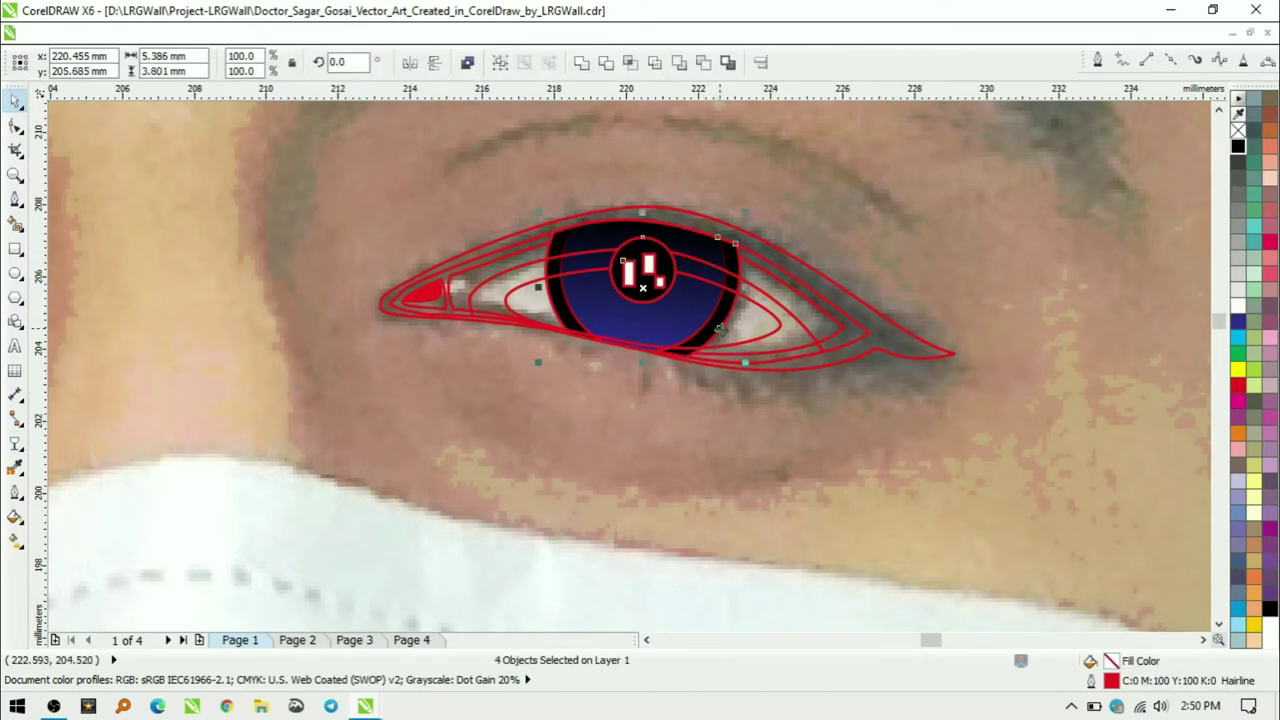
pyautogui.hotkey('ctrl', 'g')
# - Fill the outer eye shape black and the eye whites white
pyautogui.click(868, 343)
pyautogui.click(1238, 147)
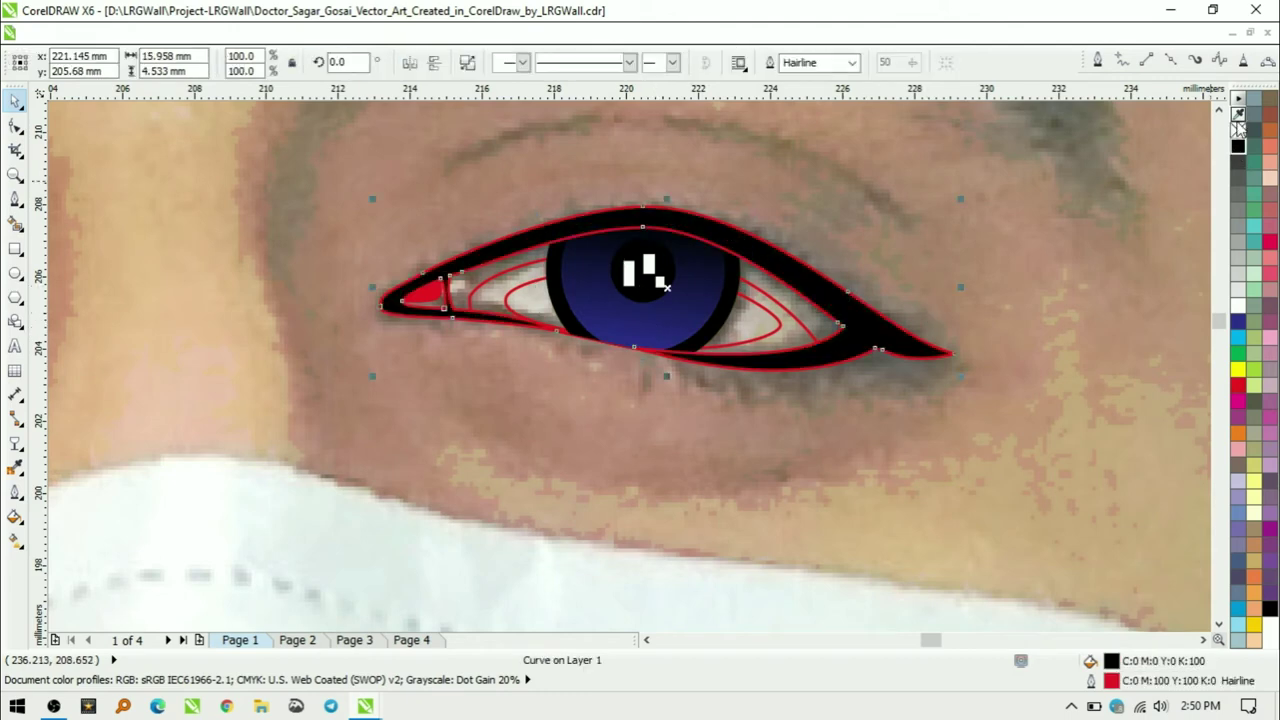
pyautogui.press('Escape')
pyautogui.click(580, 344)
pyautogui.click(16, 443)
pyautogui.click(92, 63)
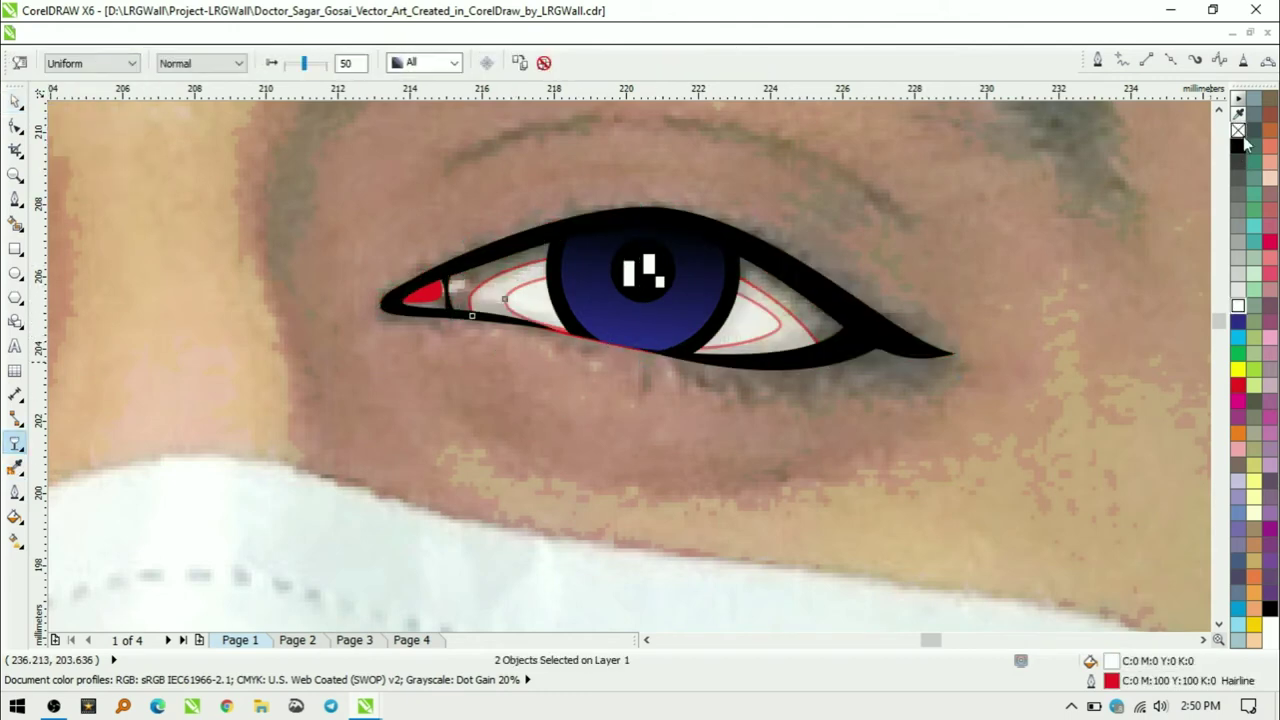
pyautogui.press('space')
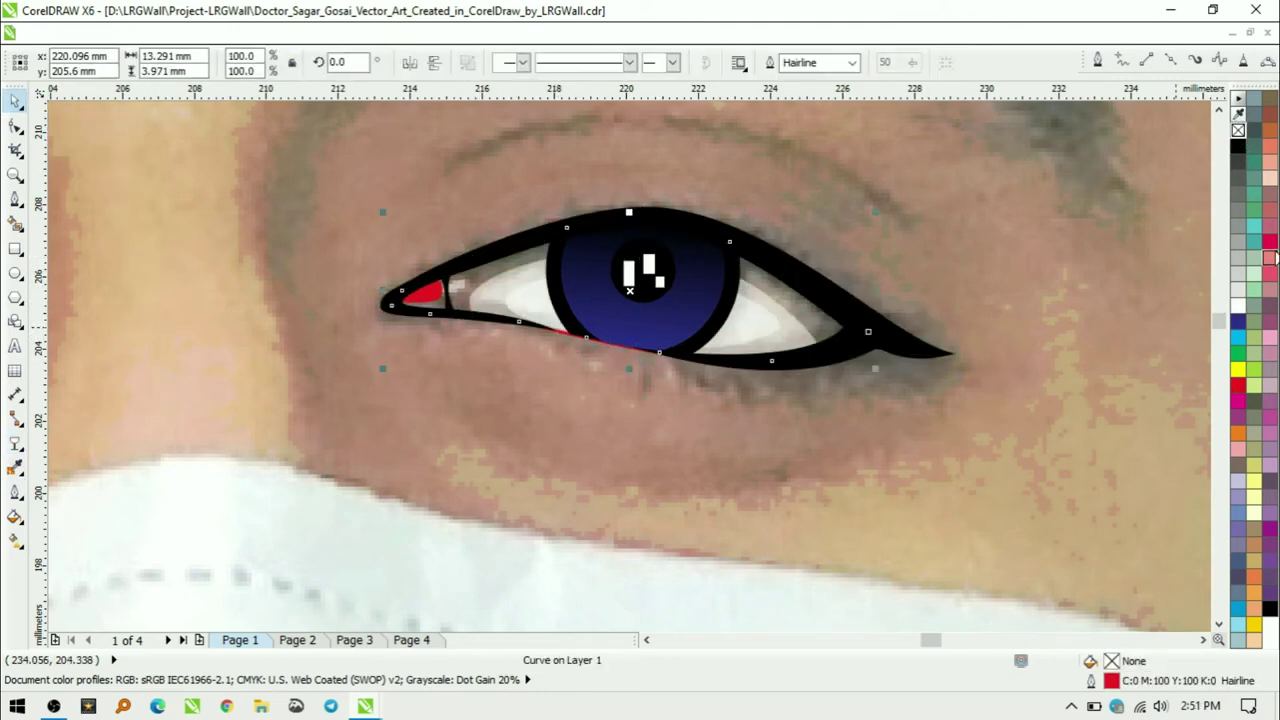
pyautogui.scroll(-2, 784, 490)
pyautogui.scroll(1, 784, 490)
pyautogui.click(480, 414)
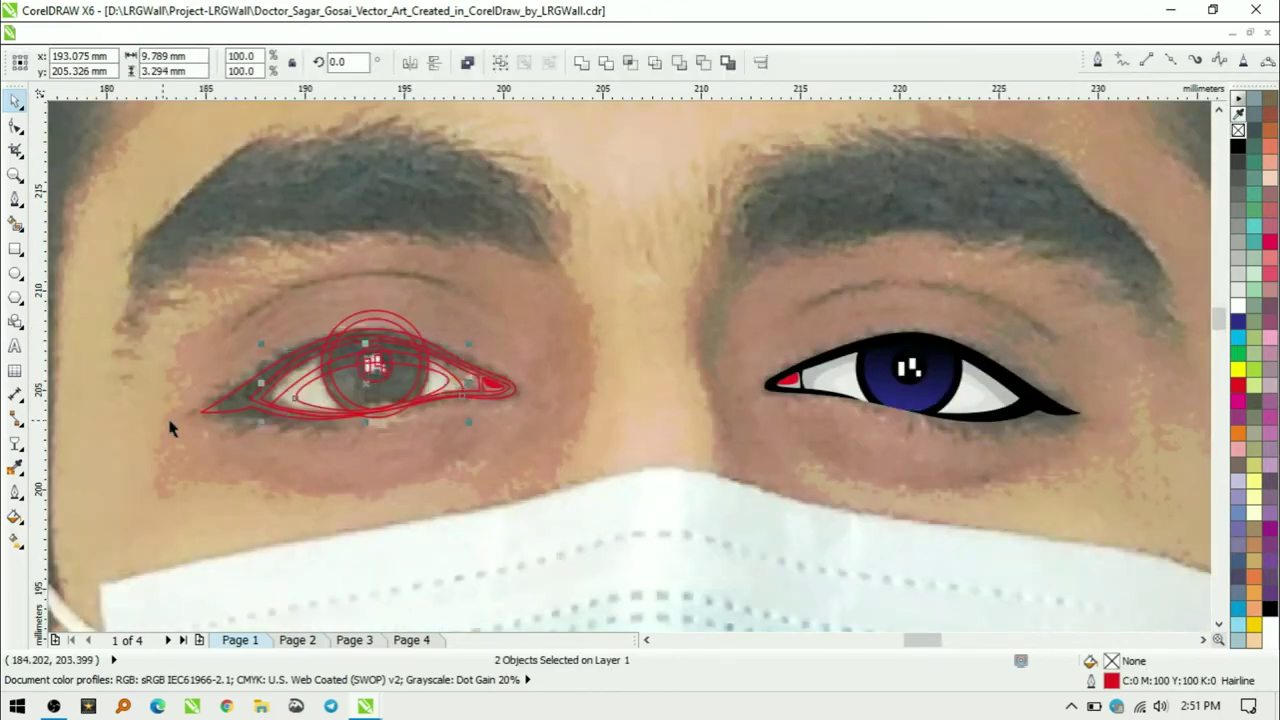
# - Trim the left eye's iris circles to the eye outline
pyautogui.press('space')
pyautogui.scroll(2, 590, 380)
pyautogui.press('space')
pyautogui.hotkey('alt', 'a')
pyautogui.press('Escape')
# - Fill the left iris with a dark blue vertical gradient and remove its red outline
pyautogui.click(550, 290)
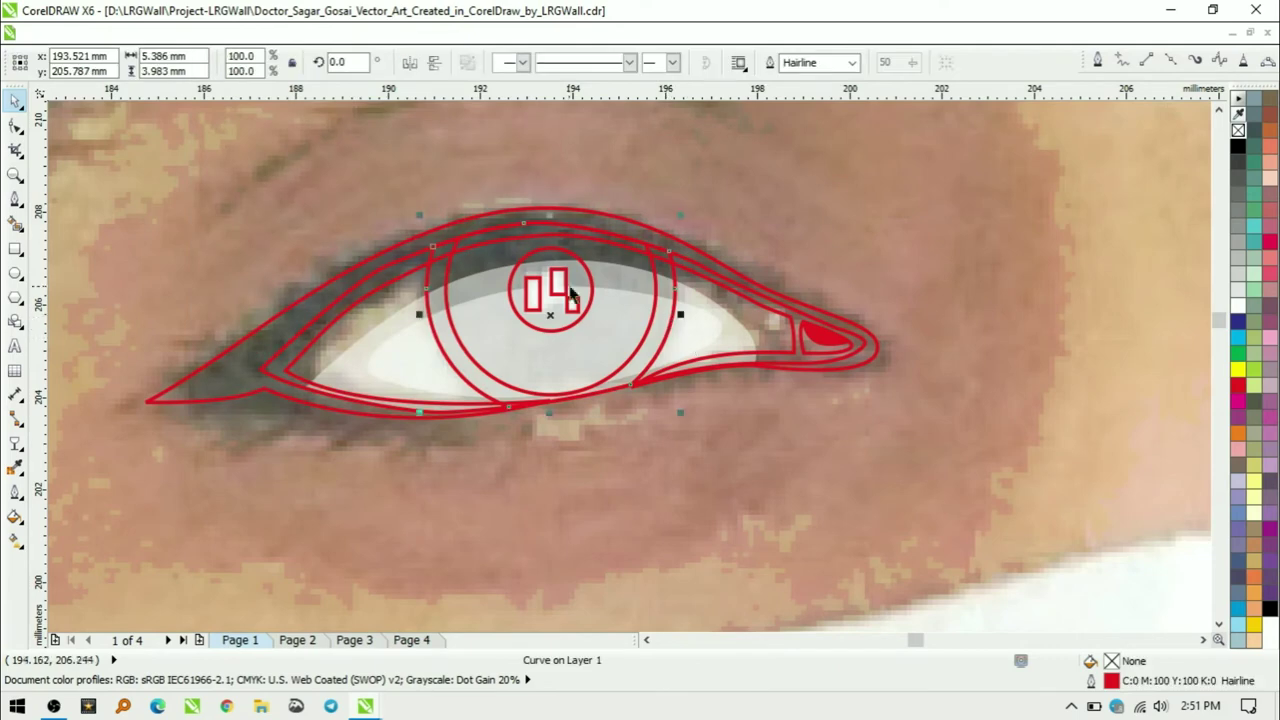
pyautogui.click(1238, 146)
pyautogui.click(1238, 322)
pyautogui.rightClick(1238, 130)
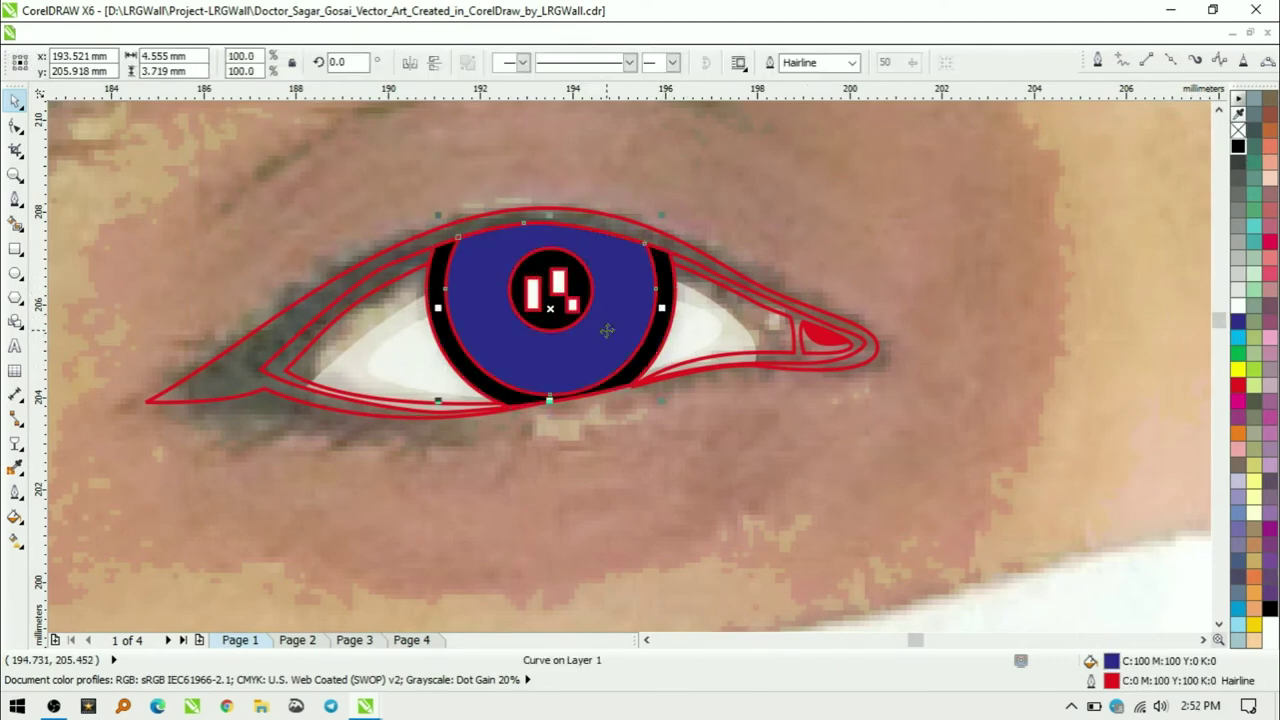
pyautogui.press('g')
pyautogui.moveTo(550, 225); pyautogui.dragTo(550, 395)
pyautogui.press('space')
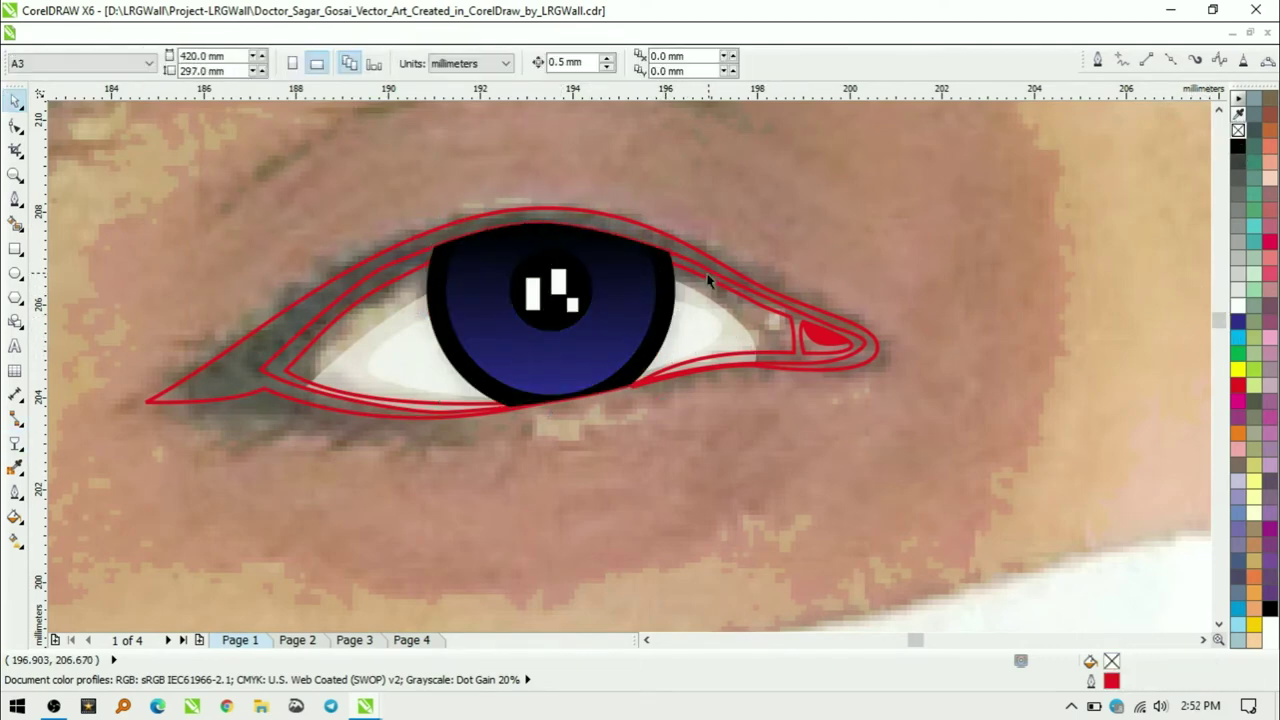
# - Fill the left eye whites light grey and the outer eye shape black
pyautogui.click(714, 298)
pyautogui.click(1238, 258)
pyautogui.click(705, 358)
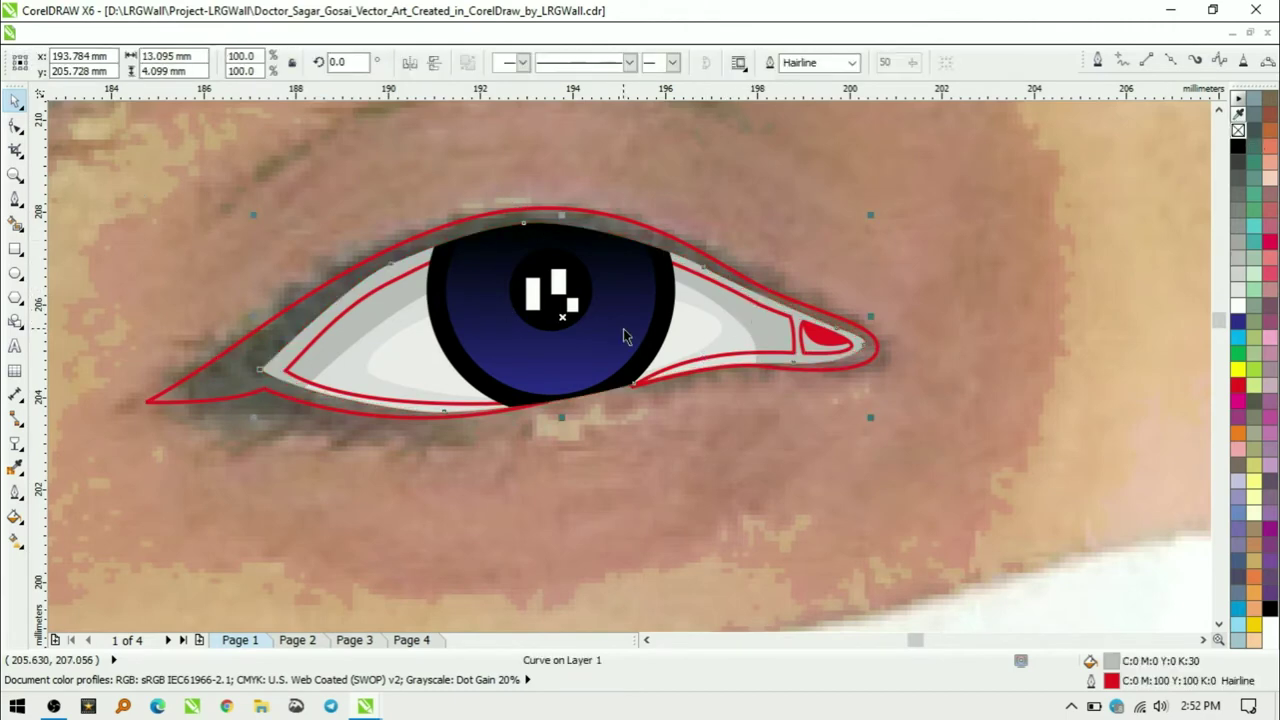
pyautogui.click(1258, 145)
pyautogui.scroll(-4, 714, 428)
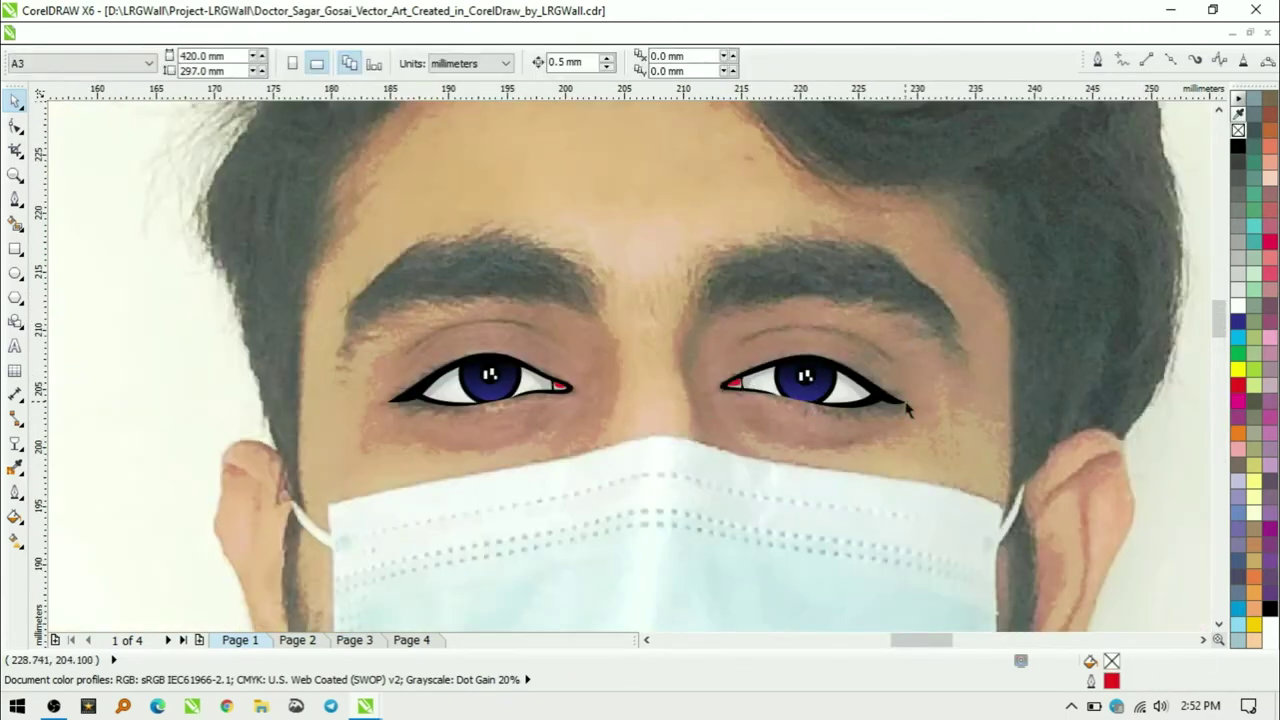
pyautogui.scroll(5, 369, 444)
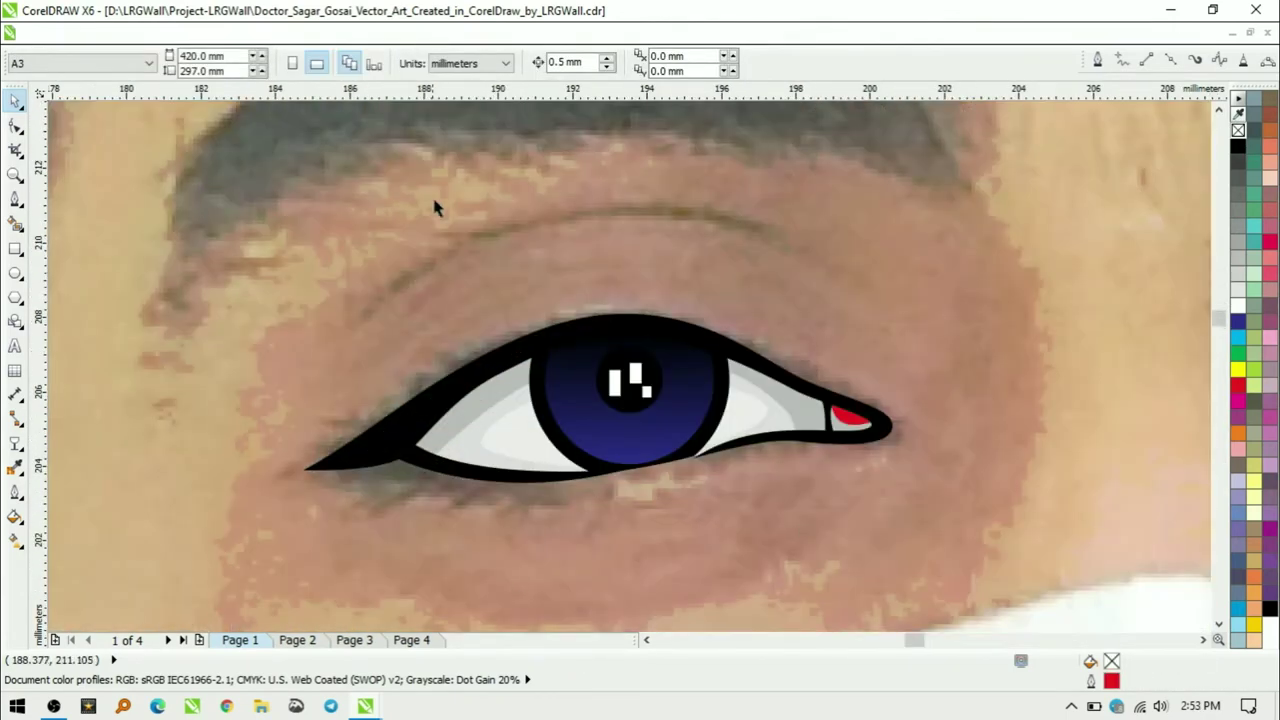
# - Draw the left eye's corner lash and upper eyelashes along its lid
pyautogui.press('i')
pyautogui.scroll(1, 623, 443)
pyautogui.moveTo(315, 412); pyautogui.dragTo(282, 435)
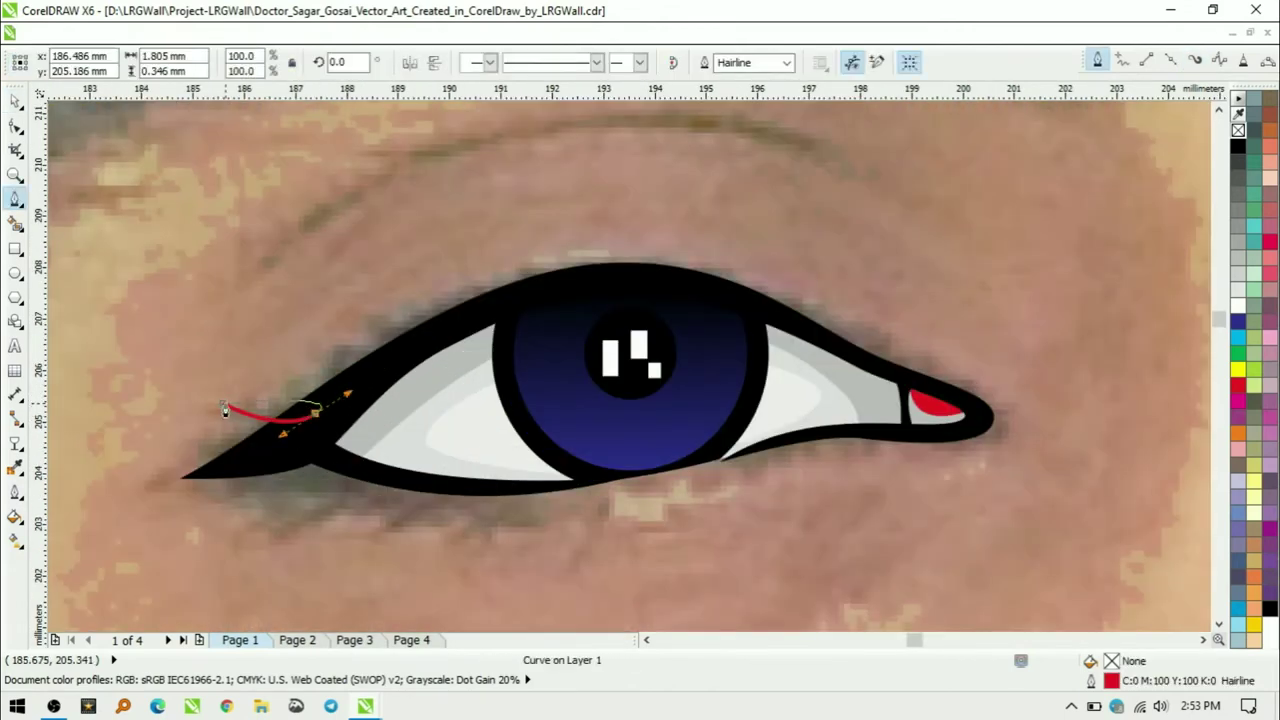
pyautogui.click(368, 375)
pyautogui.moveTo(440, 330); pyautogui.dragTo(410, 352)
pyautogui.moveTo(515, 280); pyautogui.dragTo(470, 315)
pyautogui.press('space')
# - Add three lower eyelashes under the left eye
pyautogui.scroll(-2, 557, 442)
pyautogui.press('space')
pyautogui.moveTo(470, 412)
pyautogui.mouseDown()
pyautogui.moveTo(490, 440)
pyautogui.moveTo(430, 472)
pyautogui.mouseUp()
pyautogui.press('space')
pyautogui.scroll(-2, 640, 460)
pyautogui.scroll(3, 661, 442)
pyautogui.press('space')
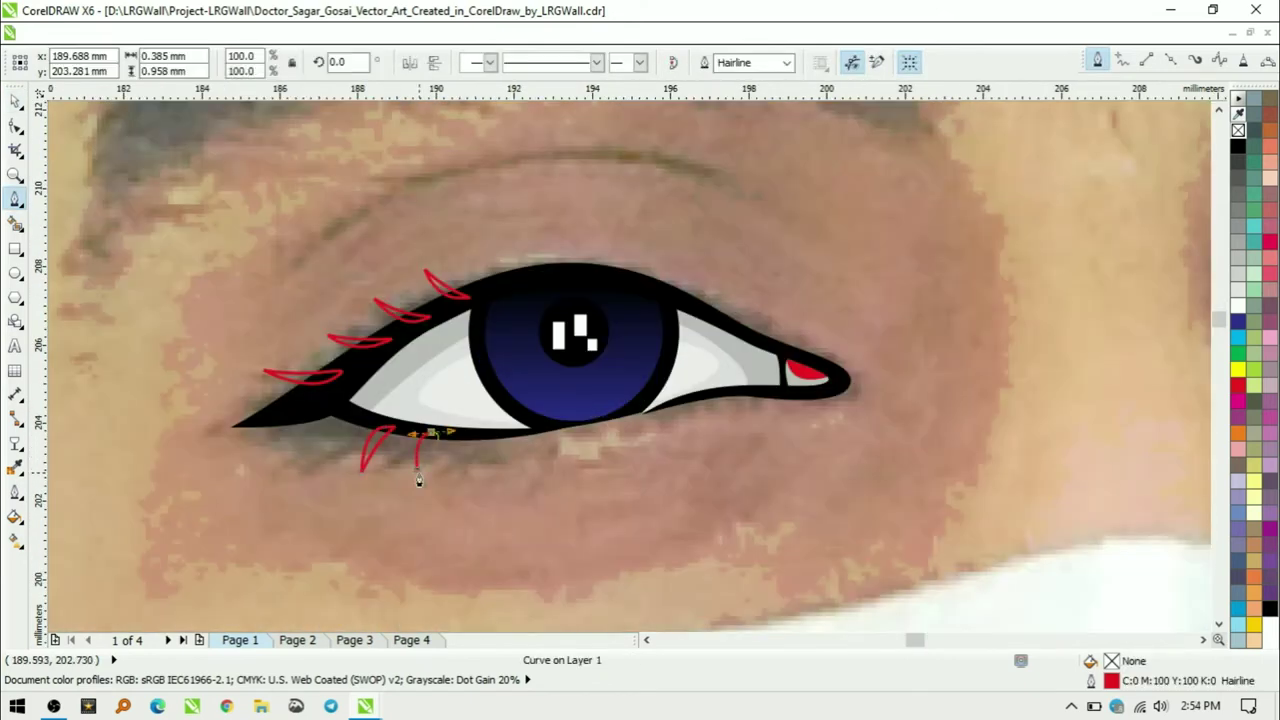
pyautogui.moveTo(470, 433); pyautogui.dragTo(458, 470)
pyautogui.moveTo(510, 433); pyautogui.dragTo(503, 470)
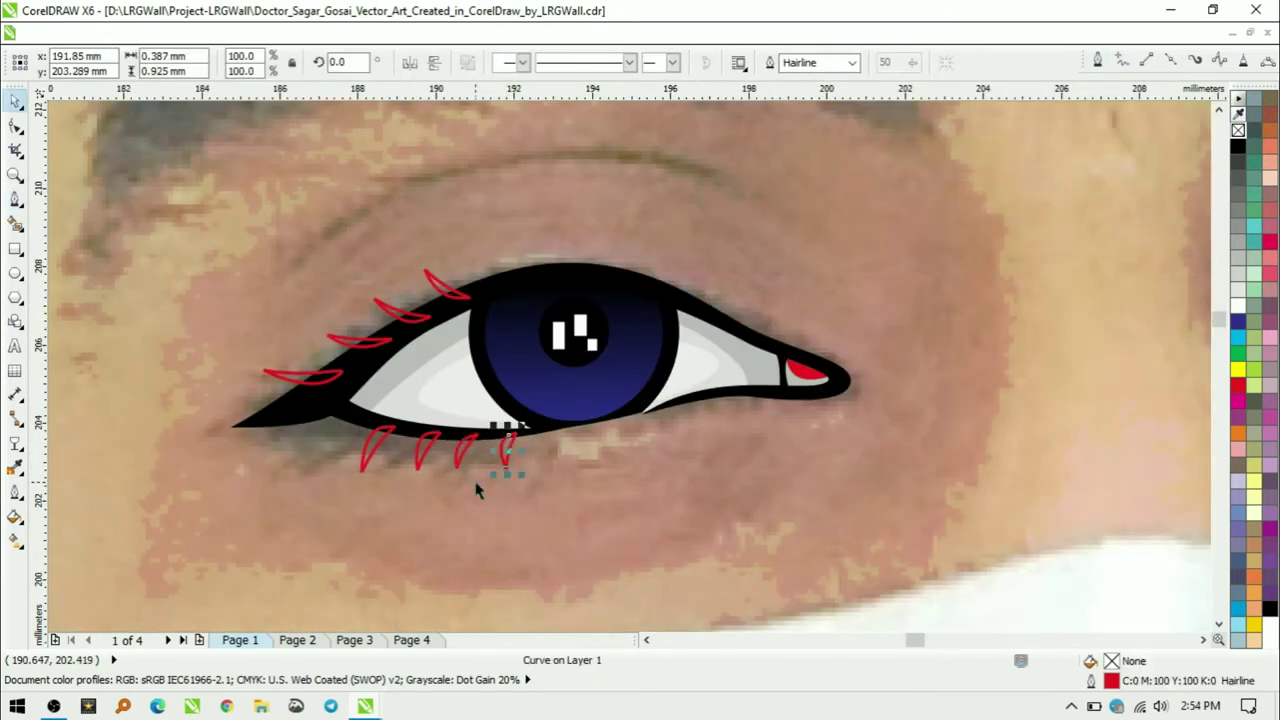
pyautogui.scroll(-2, 655, 455)
pyautogui.scroll(2, 894, 409)
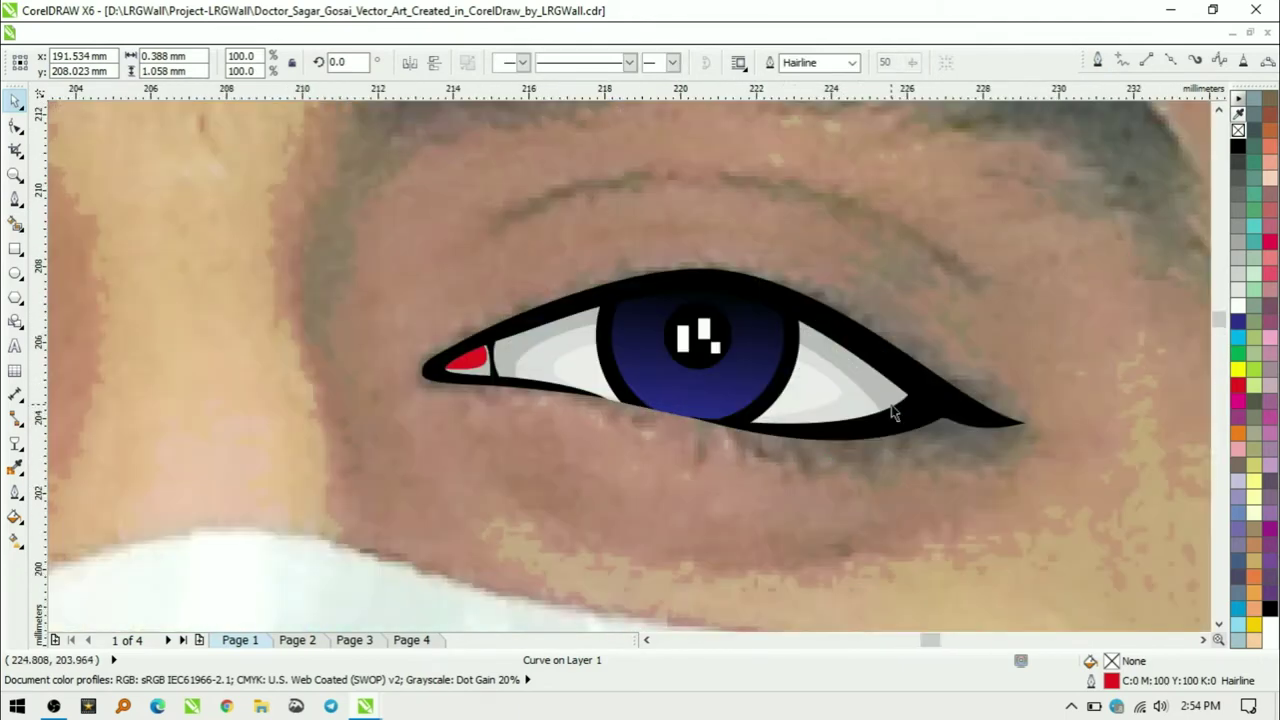
# - Draw the right eye's outer-corner lash and three upper lashes along its lid
pyautogui.moveTo(944, 392); pyautogui.dragTo(985, 370)
pyautogui.moveTo(880, 346); pyautogui.dragTo(925, 322)
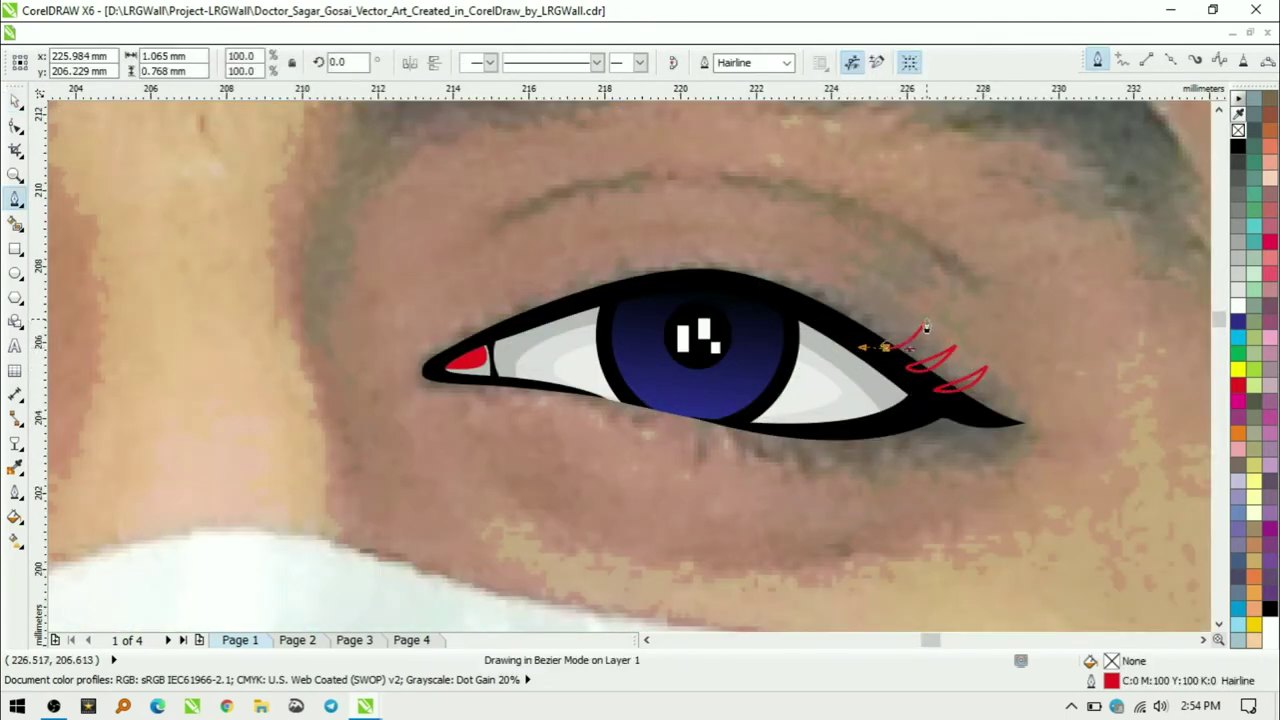
pyautogui.moveTo(833, 323); pyautogui.dragTo(877, 300)
pyautogui.moveTo(800, 301); pyautogui.dragTo(833, 275)
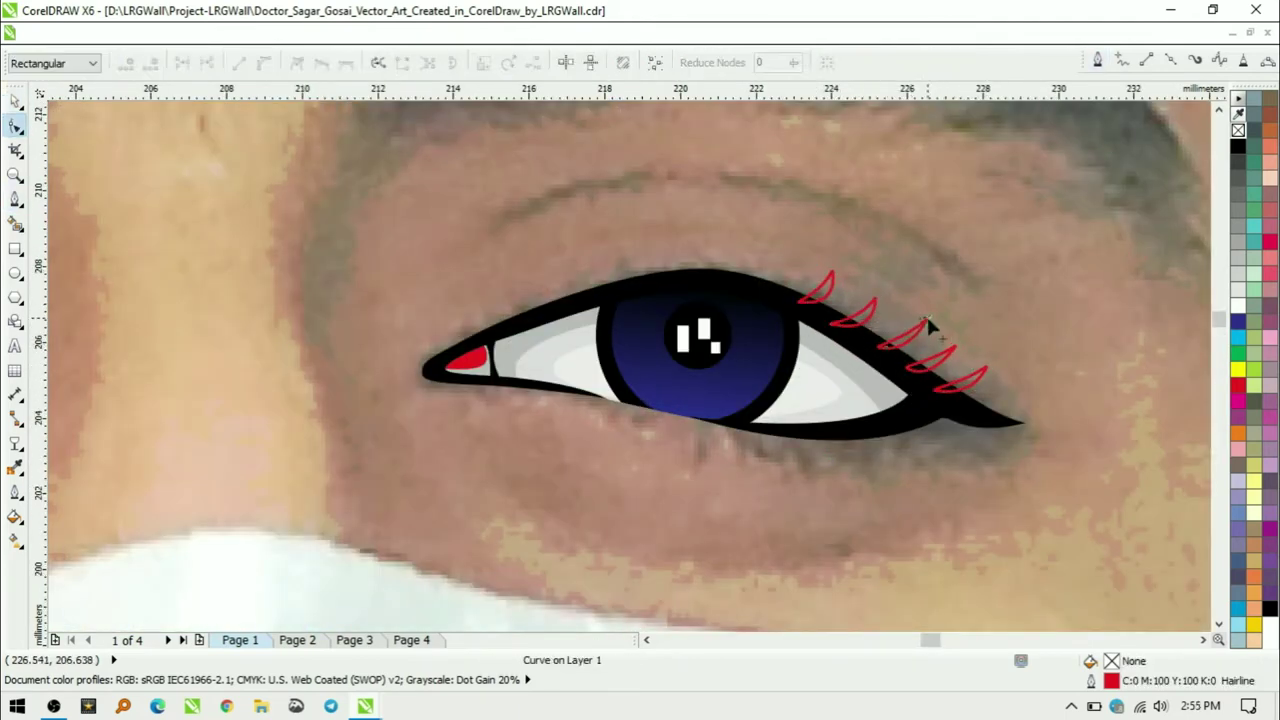
pyautogui.press('Escape')
# - Add three lower lashes under the right eye, then select the left eye's lashes
pyautogui.moveTo(761, 438)
pyautogui.mouseDown()
pyautogui.moveTo(765, 468)
pyautogui.moveTo(805, 480)
pyautogui.mouseUp()
pyautogui.moveTo(850, 435); pyautogui.dragTo(852, 478)
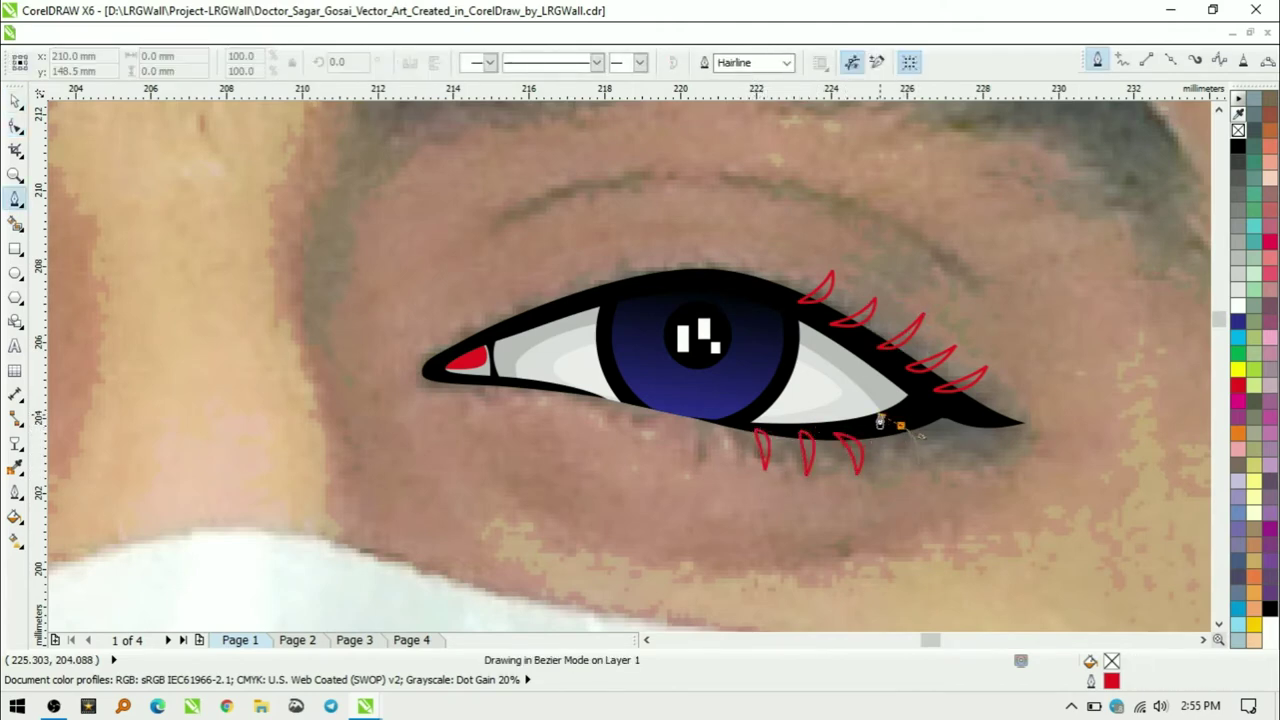
pyautogui.moveTo(900, 422); pyautogui.dragTo(912, 468)
pyautogui.scroll(-3, 869, 420)
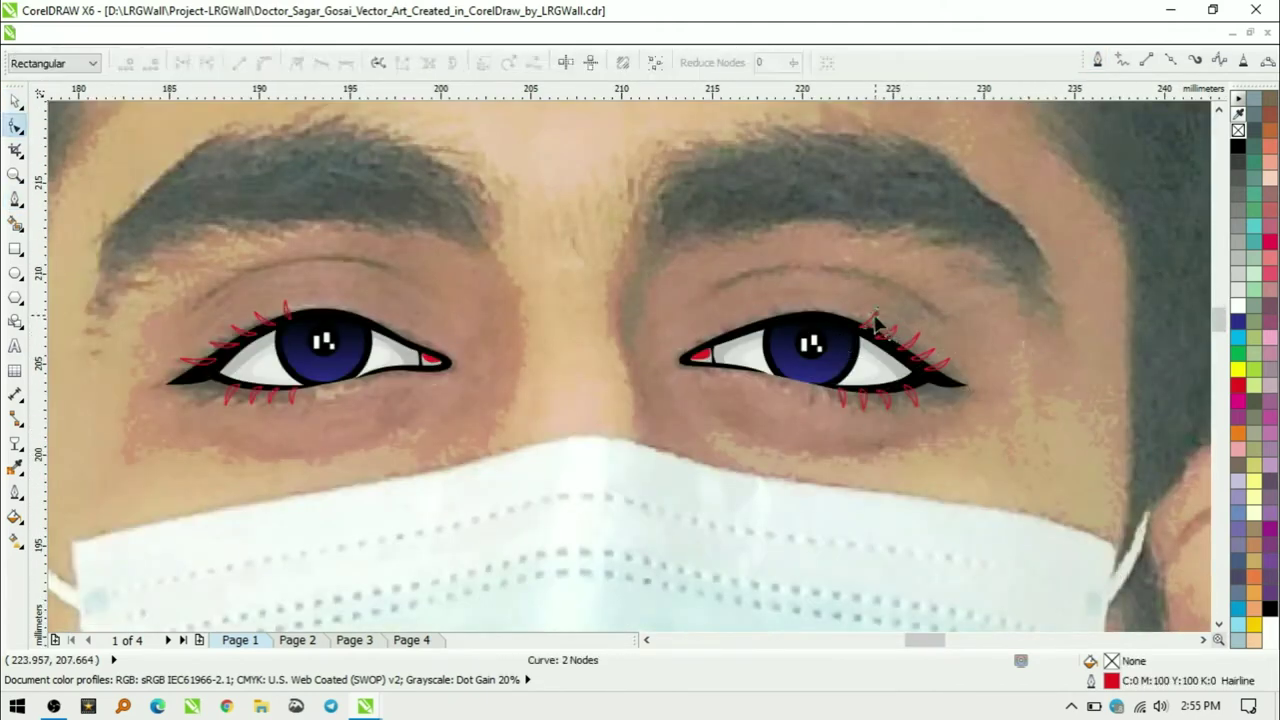
pyautogui.press('space')
pyautogui.moveTo(160, 280); pyautogui.dragTo(281, 467)
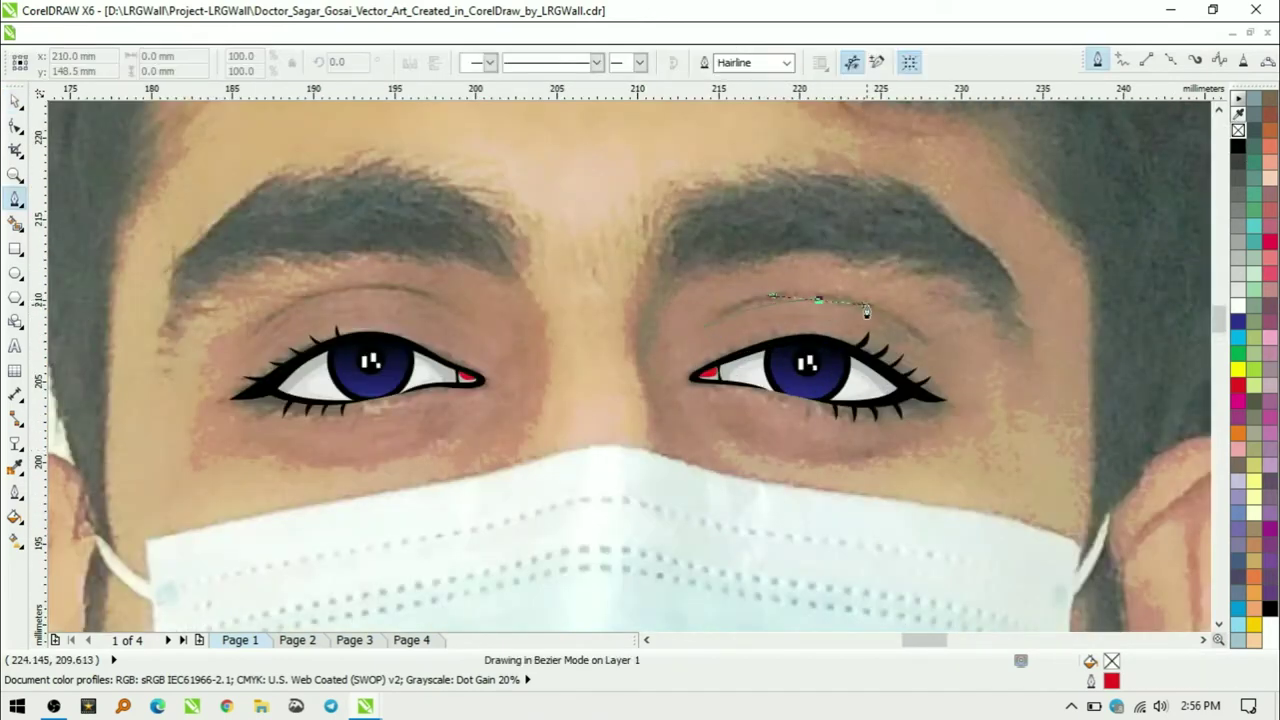
# - Draw arched crease curves above the right and left eyes
pyautogui.click(866, 311)
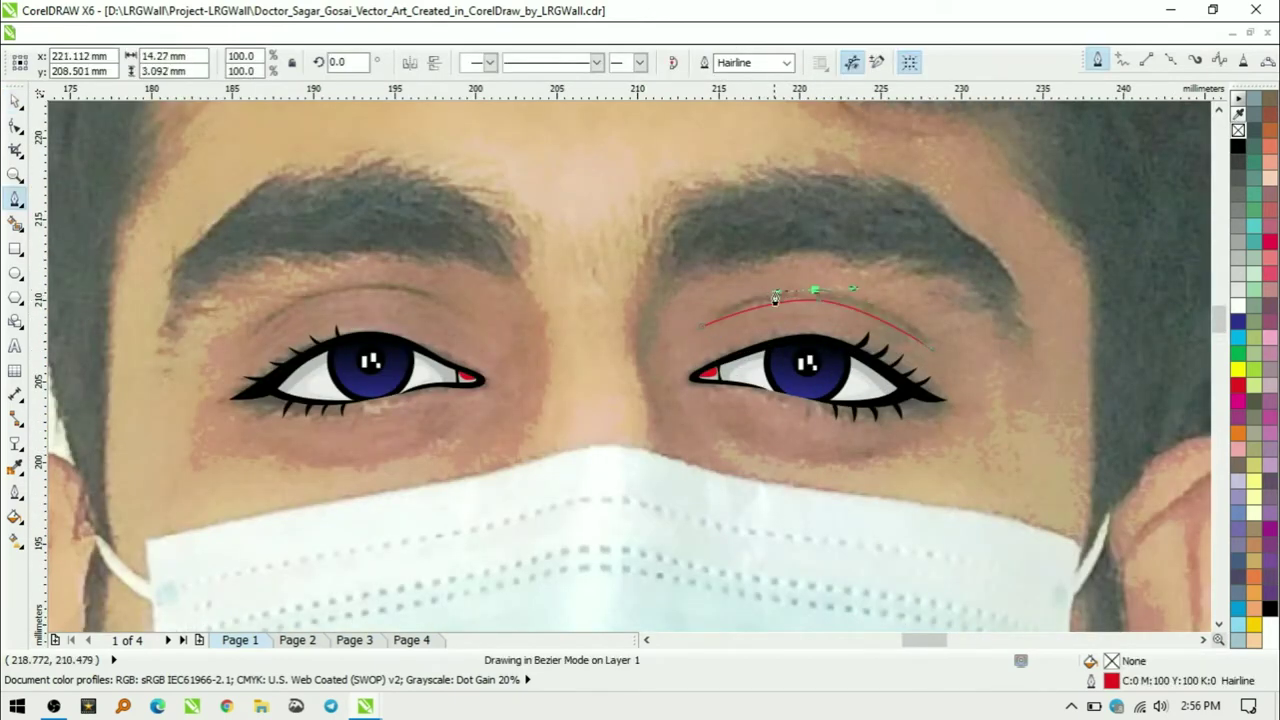
pyautogui.click(368, 292)
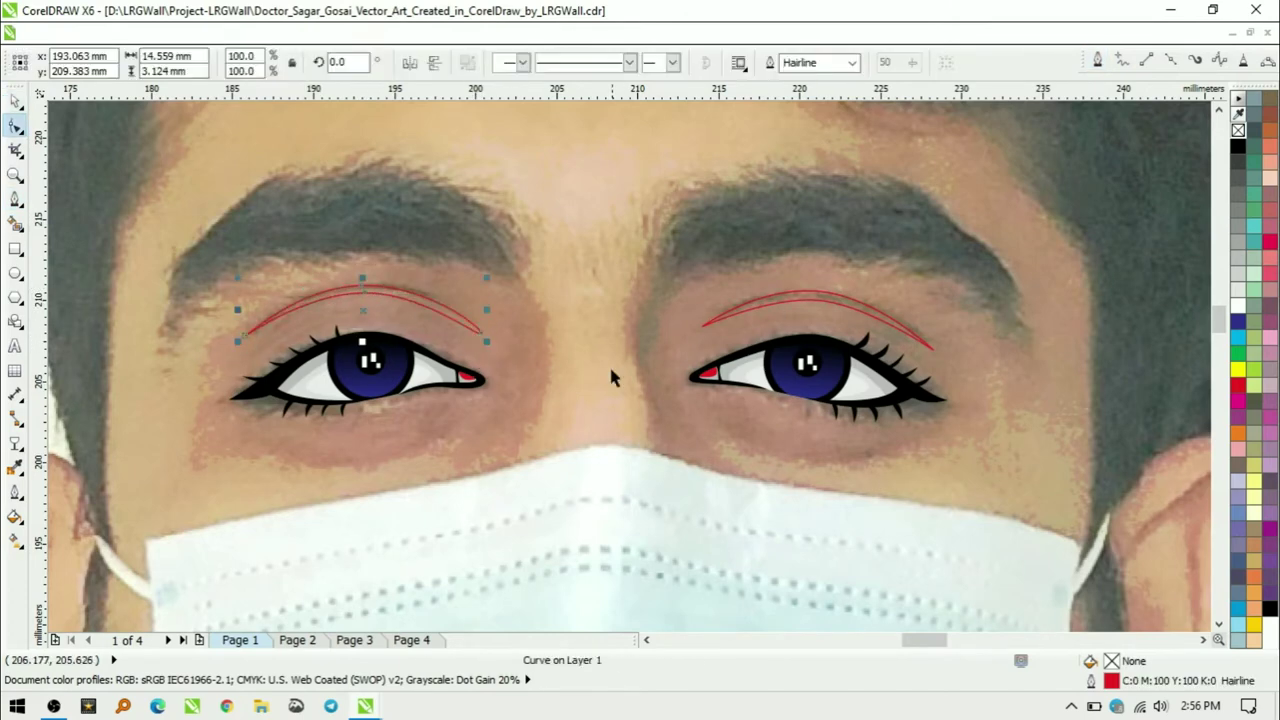
pyautogui.scroll(-2, 600, 350)
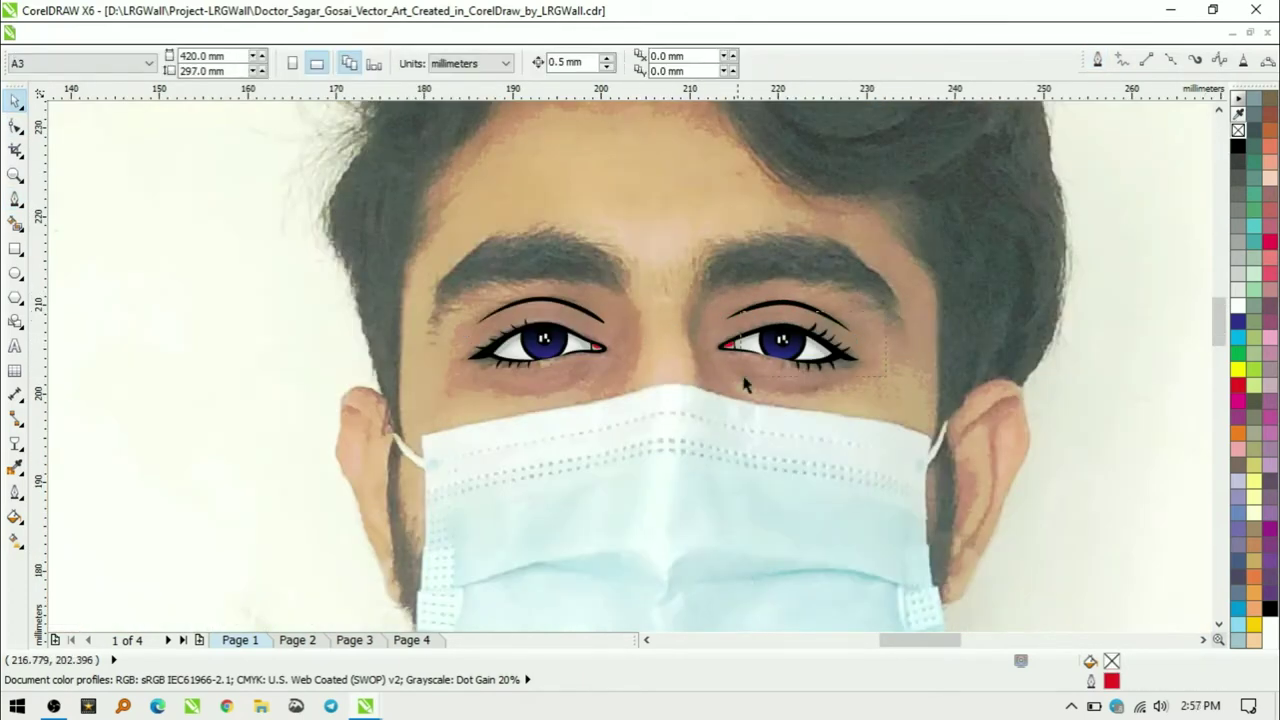
# - Trace the outlines of the right and left eyebrows
pyautogui.scroll(-2, 683, 449)
pyautogui.scroll(3, 608, 343)
pyautogui.scroll(-2, 608, 343)
pyautogui.scroll(-2, 660, 320)
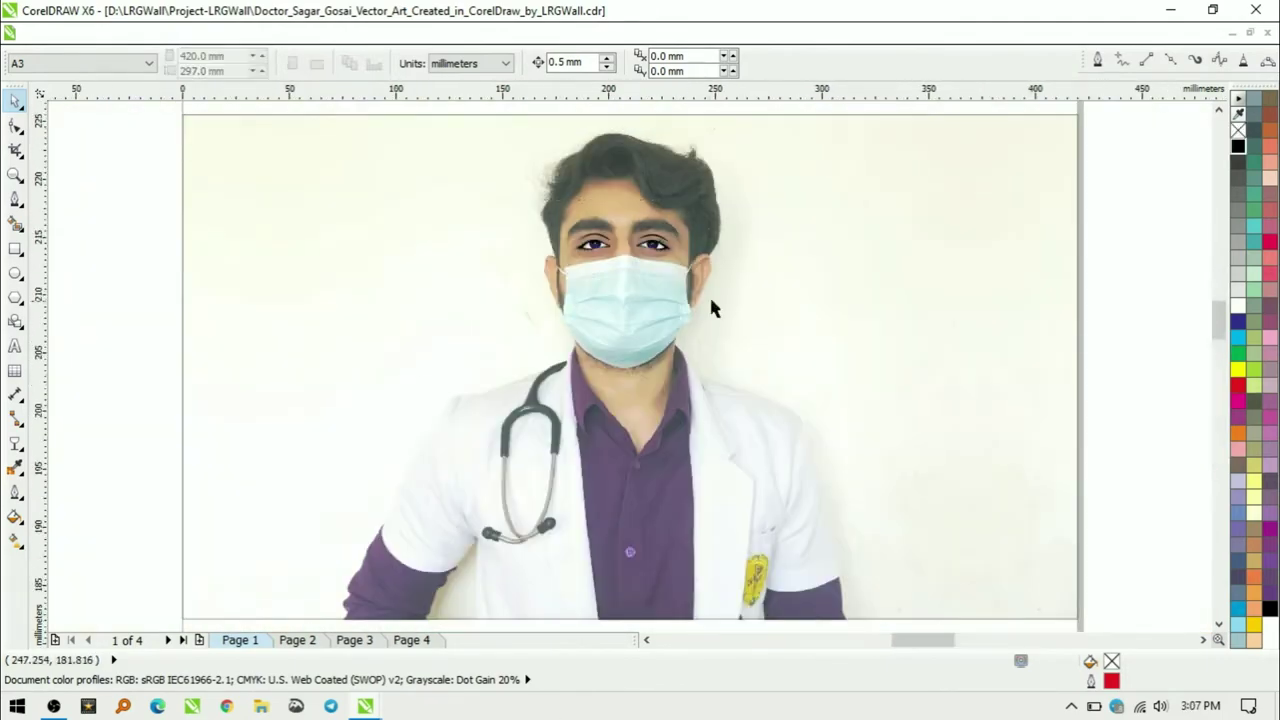
pyautogui.scroll(5, 711, 306)
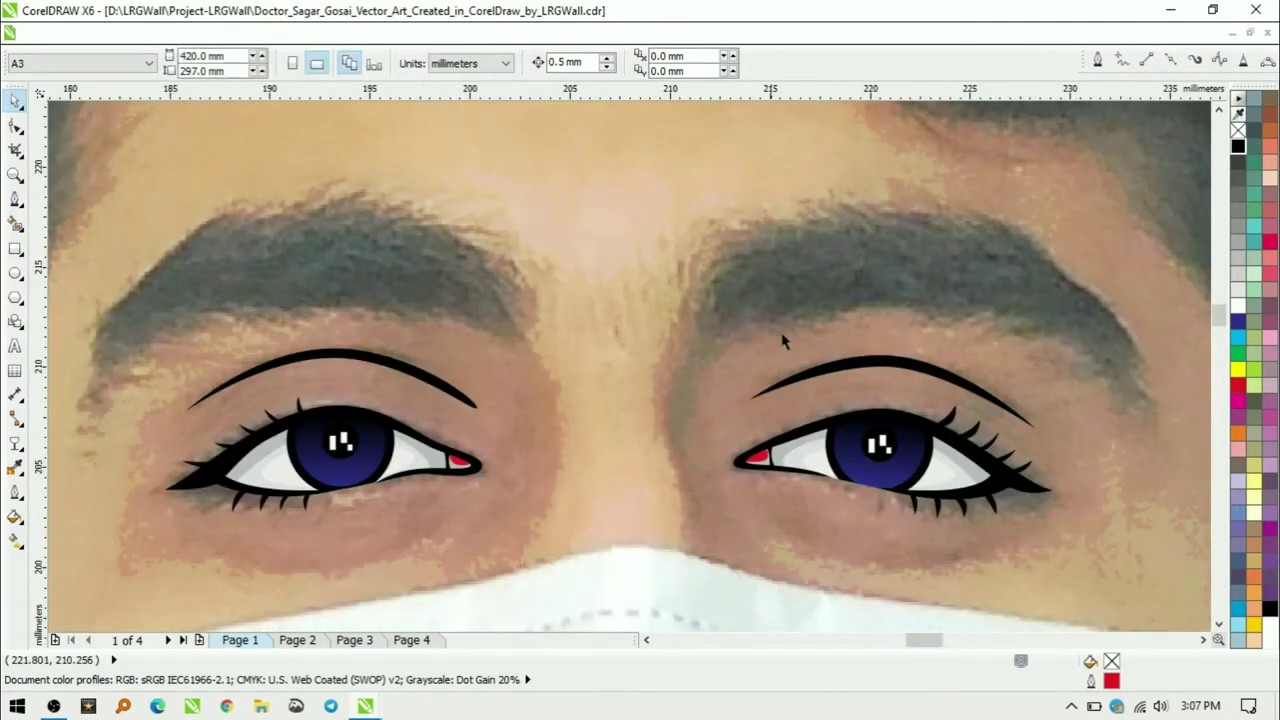
pyautogui.press('space')
pyautogui.click(762, 230)
pyautogui.click(706, 307)
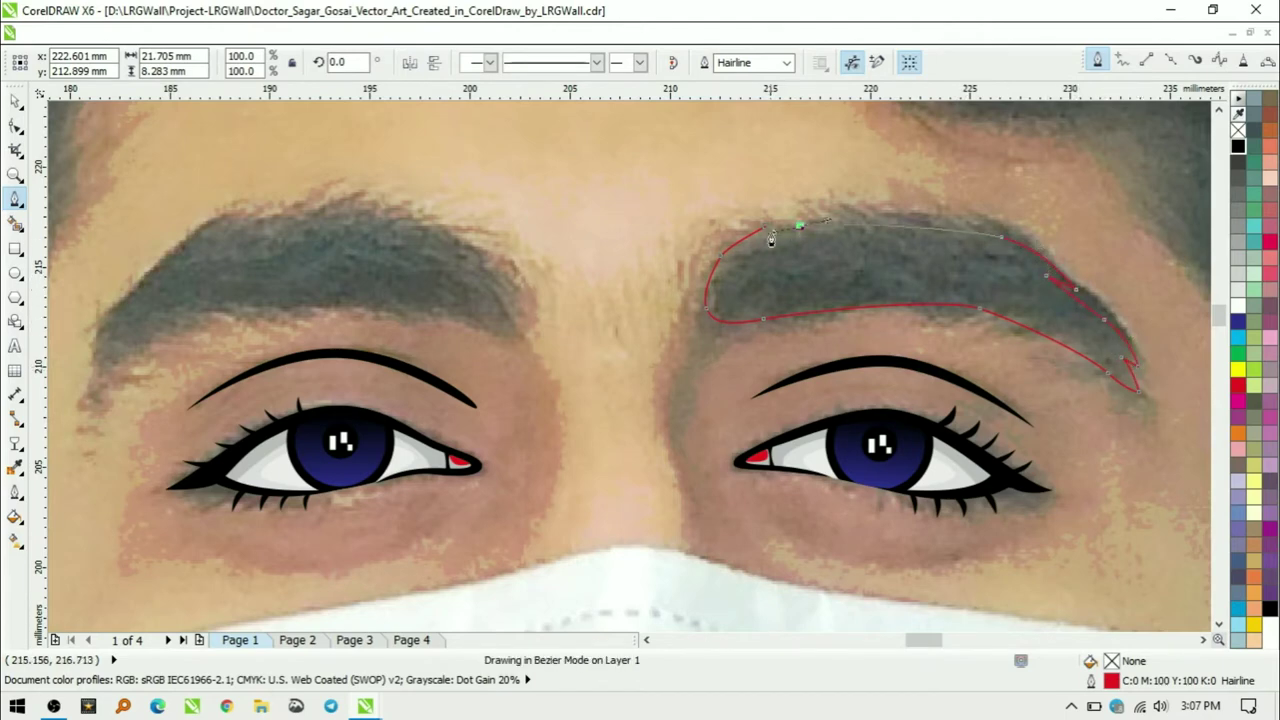
pyautogui.moveTo(495, 278); pyautogui.dragTo(502, 338)
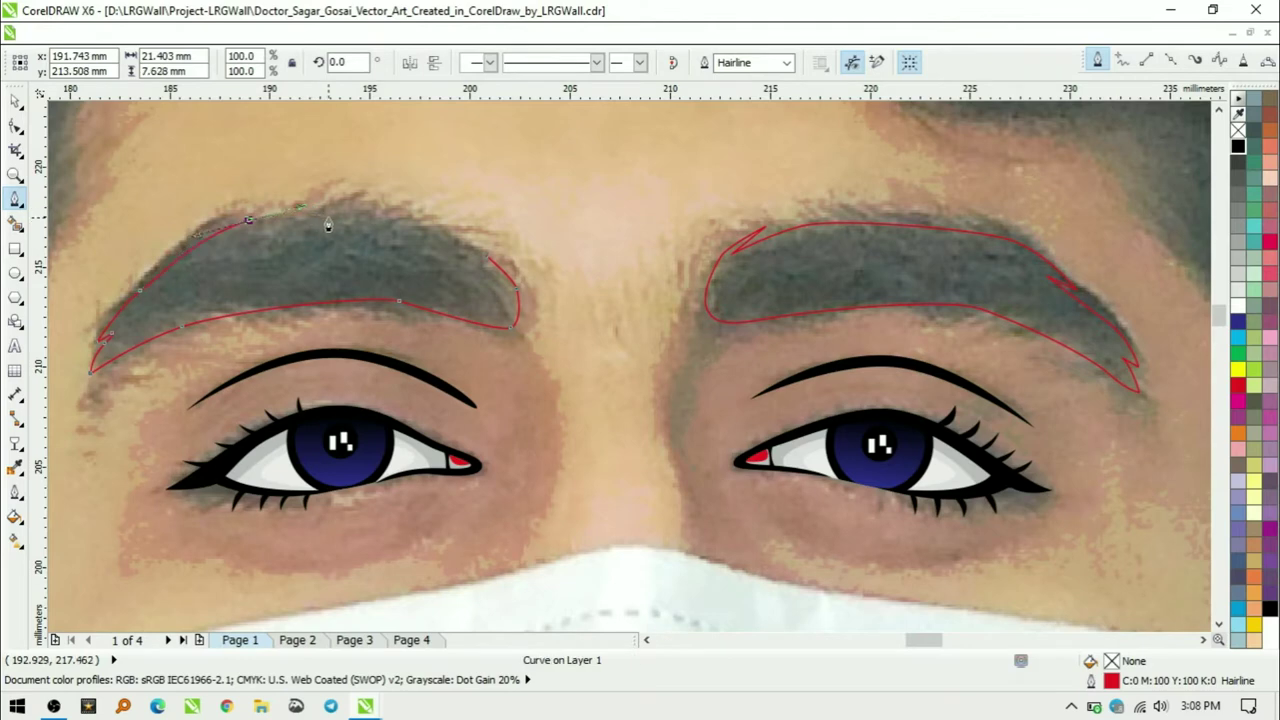
pyautogui.press('space')
# - Fill both eyebrows black with no outline and nudge a node on the left eyebrow's edge
pyautogui.press('F10')
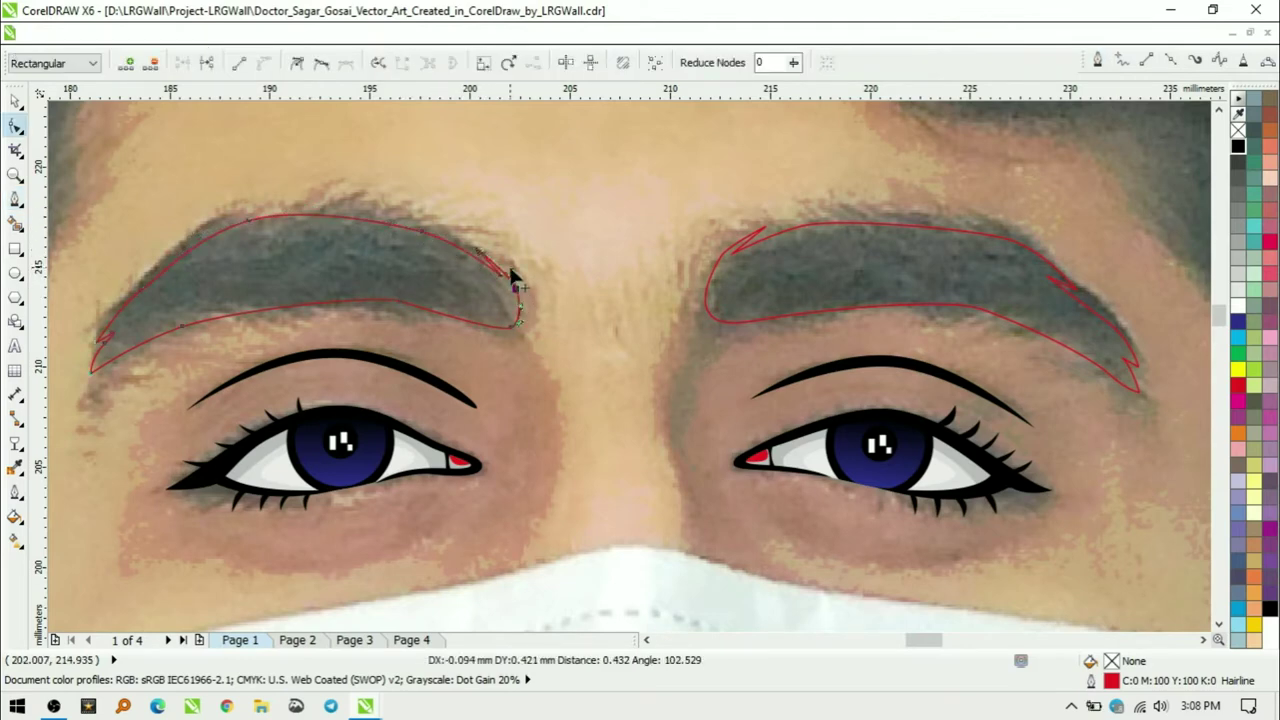
pyautogui.scroll(-3, 511, 277)
pyautogui.scroll(2, 480, 305)
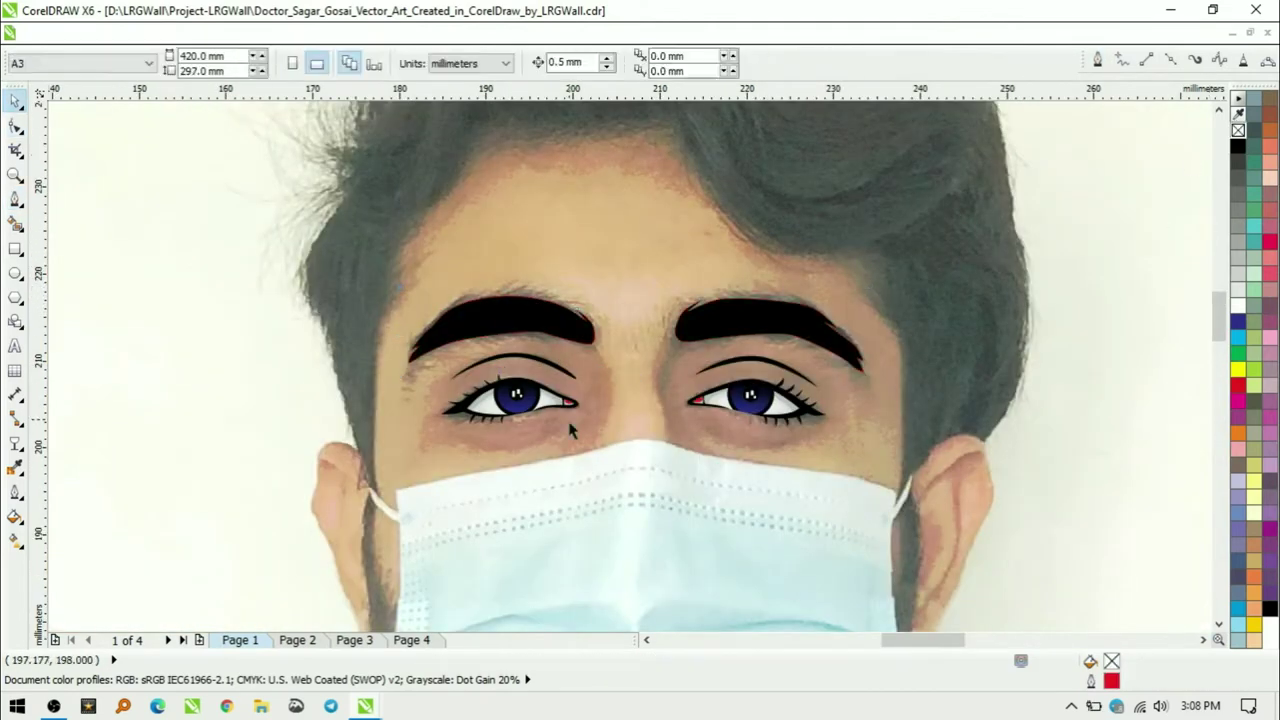
pyautogui.click(444, 333)
pyautogui.scroll(3, 486, 309)
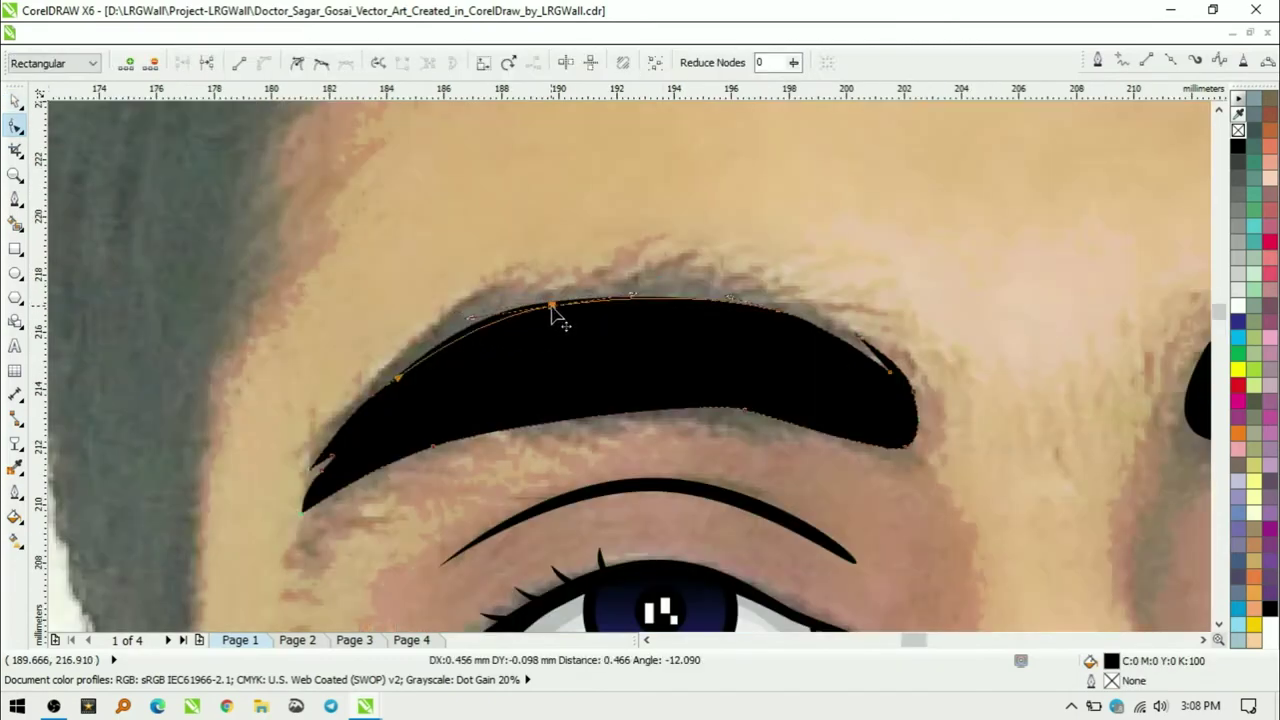
pyautogui.moveTo(436, 452); pyautogui.dragTo(425, 455)
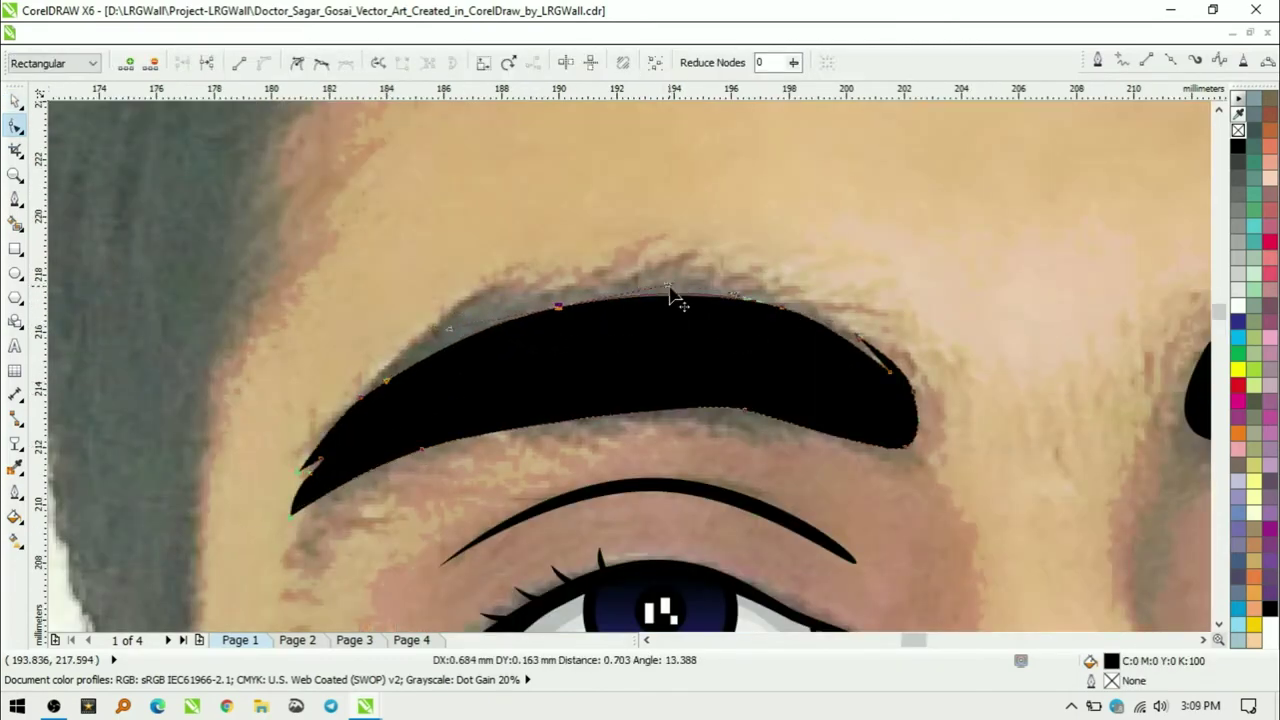
pyautogui.press('space')
pyautogui.scroll(-3, 677, 297)
pyautogui.scroll(-1, 622, 330)
pyautogui.press('Escape')
pyautogui.scroll(-3, 714, 349)
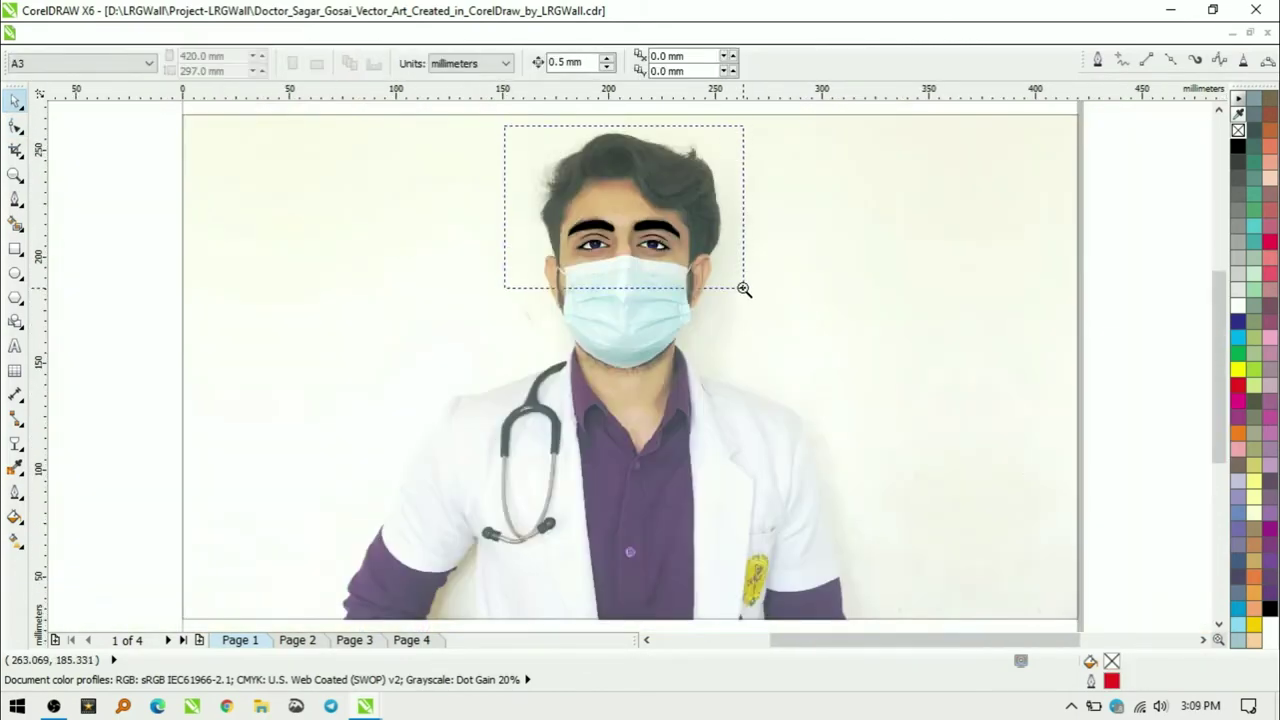
# - Trace the hair outline from the side of the head over the top hairline
pyautogui.scroll(3, 743, 286)
pyautogui.press('F5')
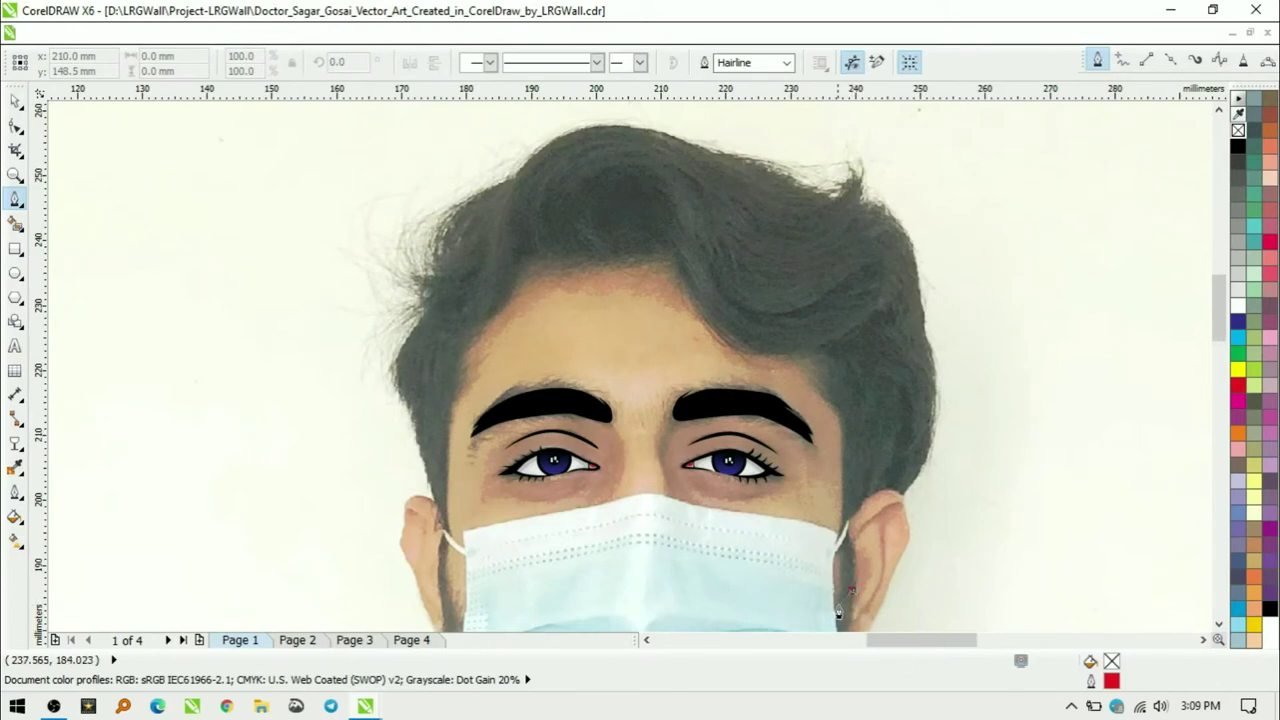
pyautogui.moveTo(840, 612); pyautogui.dragTo(840, 548)
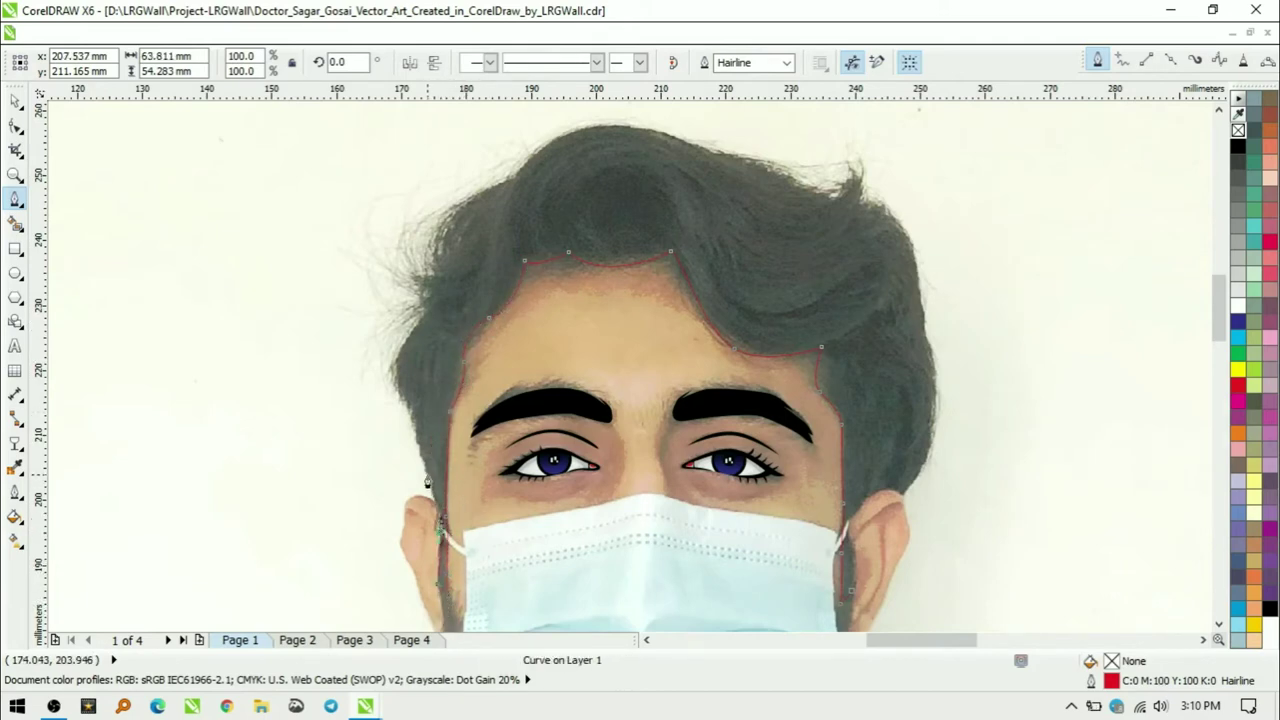
pyautogui.moveTo(586, 126); pyautogui.dragTo(633, 123)
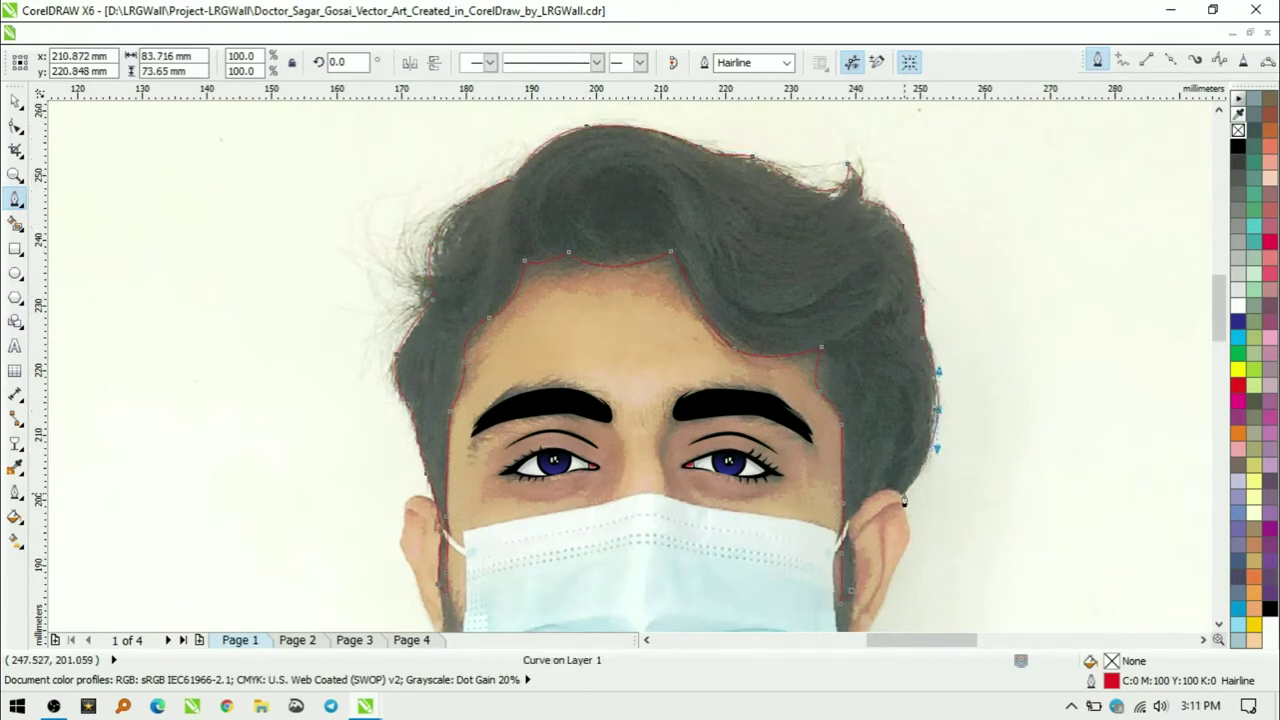
pyautogui.press('space')
# - Zoom in on the lower face and mask
pyautogui.scroll(-2, 889, 380)
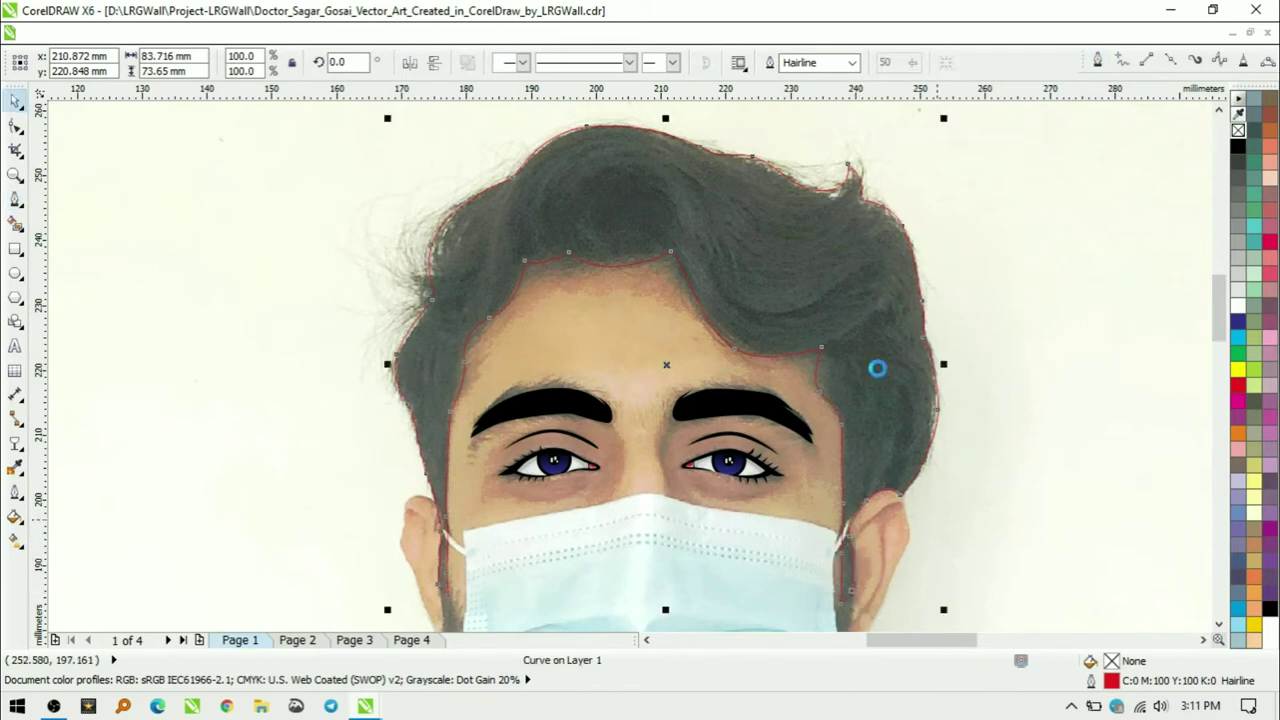
pyautogui.scroll(-2, 623, 327)
pyautogui.scroll(2, 623, 327)
pyautogui.scroll(-2, 567, 355)
pyautogui.scroll(3, 567, 355)
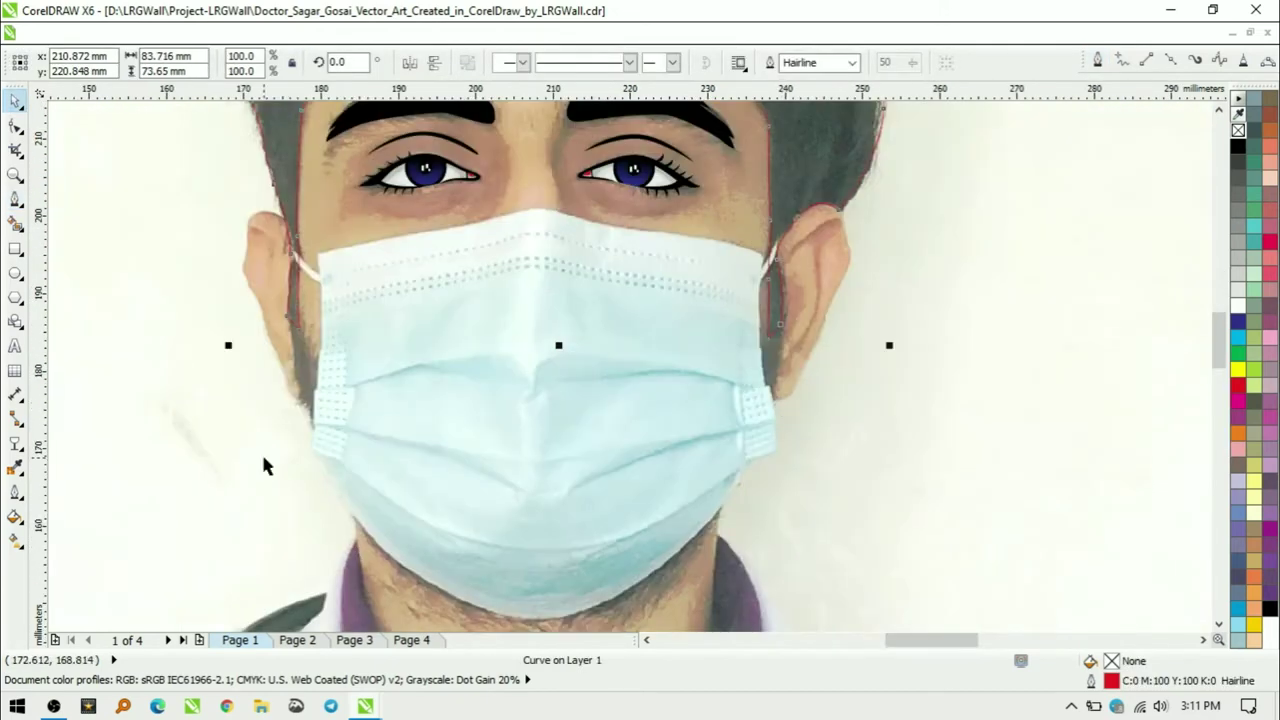
pyautogui.scroll(-3, 608, 400)
pyautogui.moveTo(397, 277); pyautogui.dragTo(791, 486)
pyautogui.scroll(3, 400, 343)
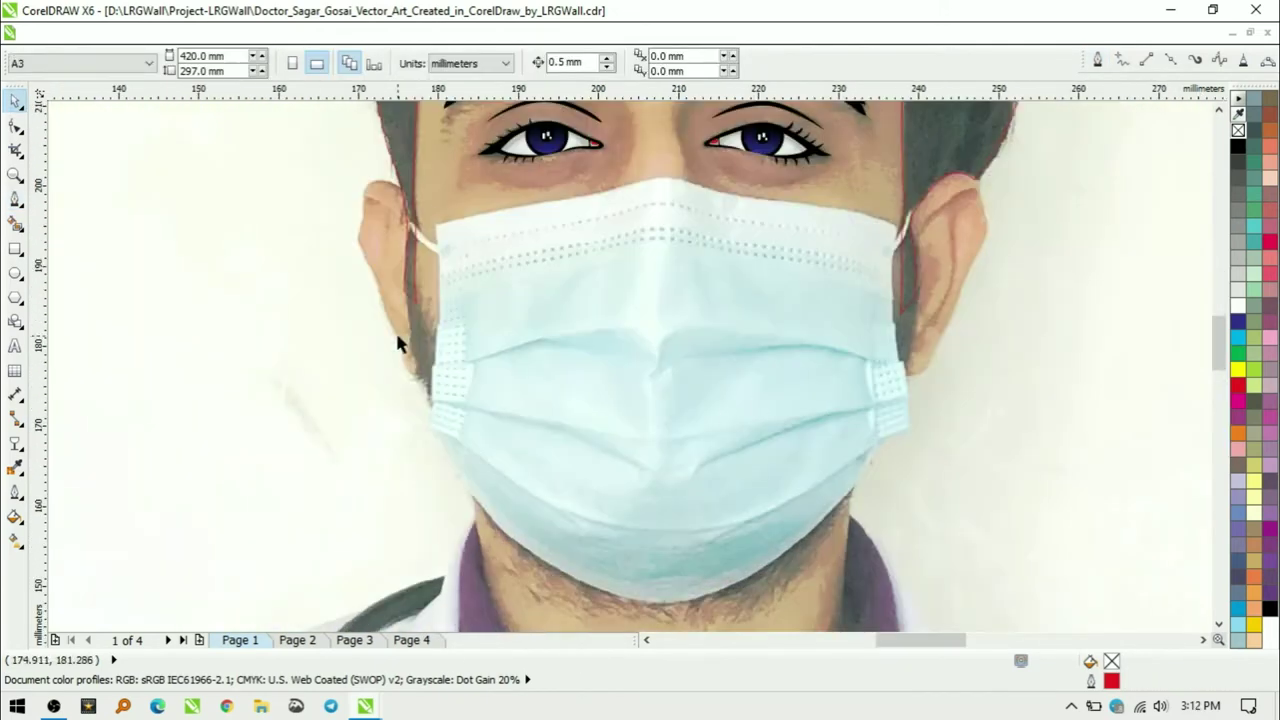
# - Trace the skin outline around the left ear and down the left jaw
pyautogui.press('F5')
pyautogui.click(409, 192)
pyautogui.click(372, 181)
pyautogui.click(362, 211)
pyautogui.click(357, 237)
pyautogui.click(380, 291)
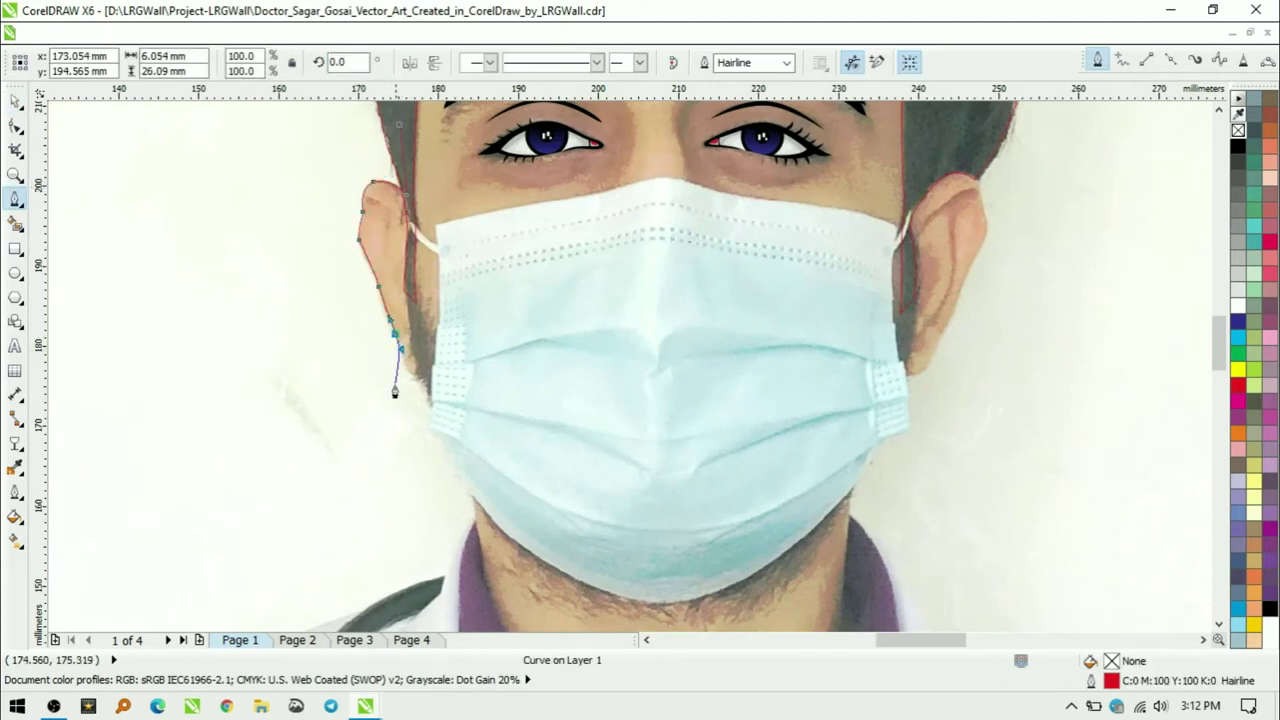
pyautogui.click(472, 500)
# - Continue the outline down the neck opening and up the right neck edge
pyautogui.scroll(-1, 472, 500)
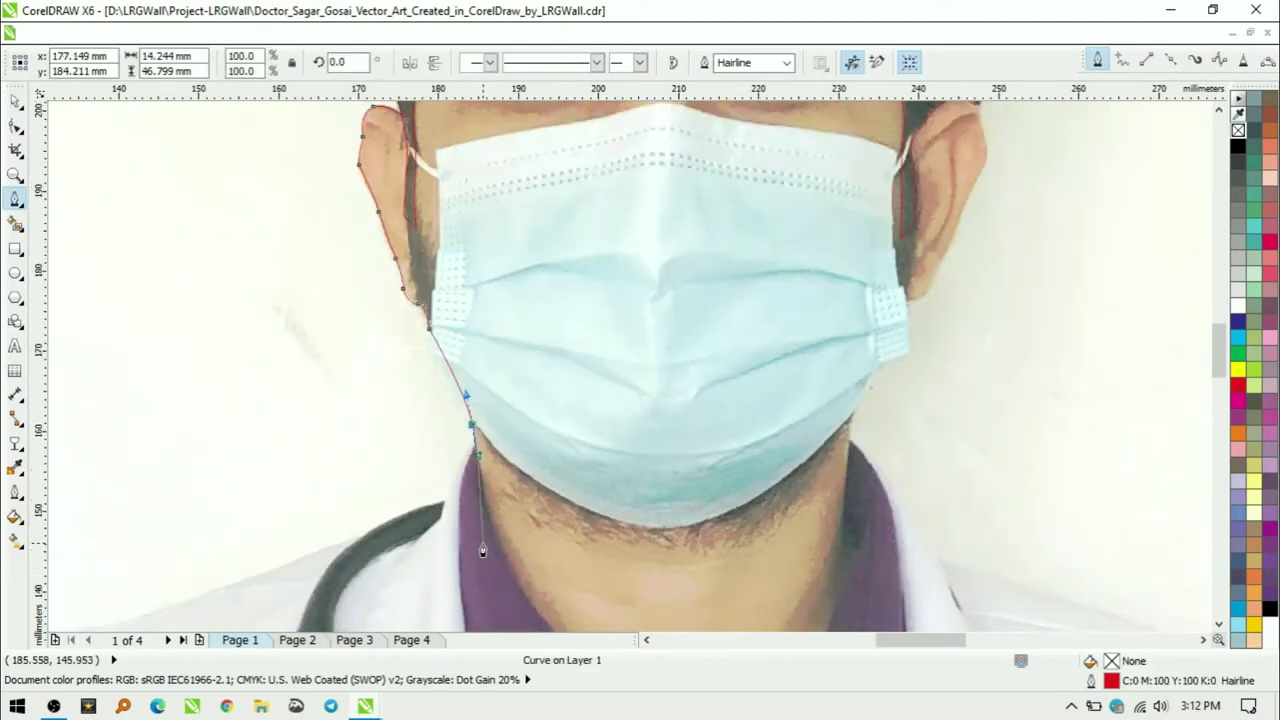
pyautogui.click(498, 520)
pyautogui.scroll(-1, 498, 520)
pyautogui.click(580, 535)
pyautogui.scroll(-1, 617, 580)
pyautogui.click(686, 568)
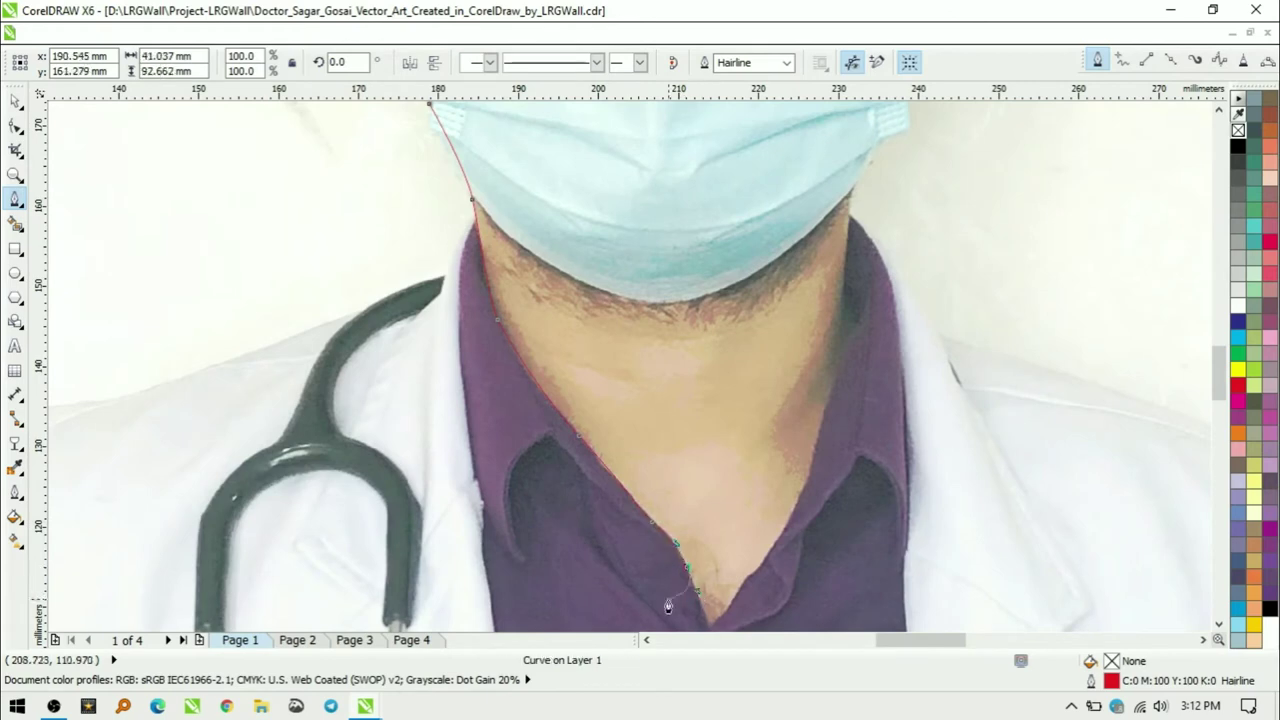
pyautogui.scroll(-1, 700, 590)
pyautogui.click(770, 510)
pyautogui.click(801, 447)
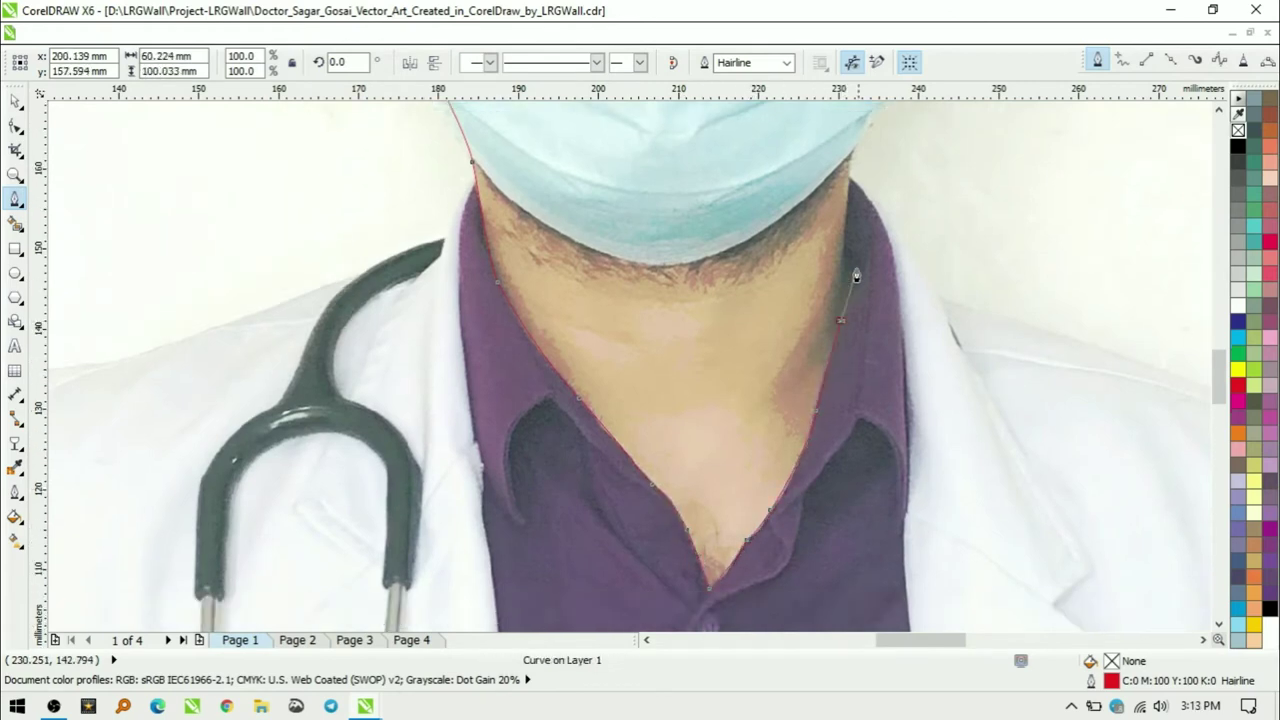
pyautogui.scroll(1, 856, 275)
pyautogui.click(854, 278)
pyautogui.scroll(2, 850, 370)
pyautogui.scroll(1, 870, 430)
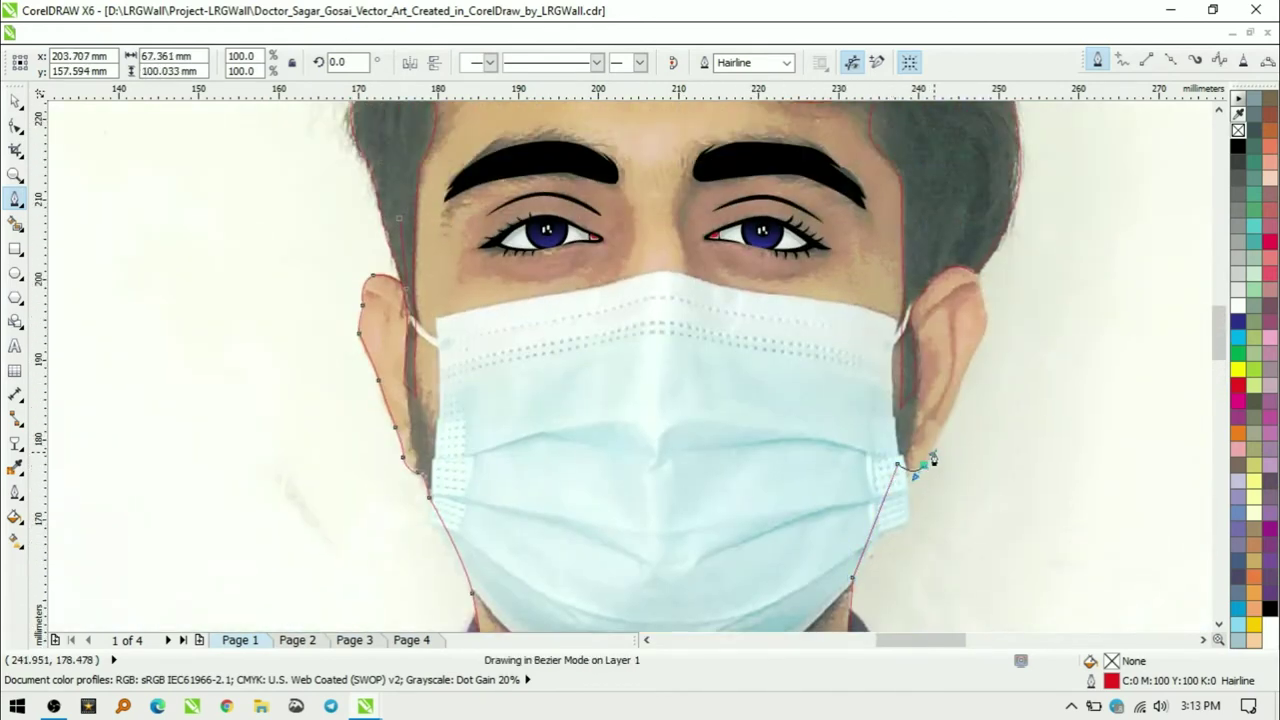
pyautogui.scroll(2, 870, 150)
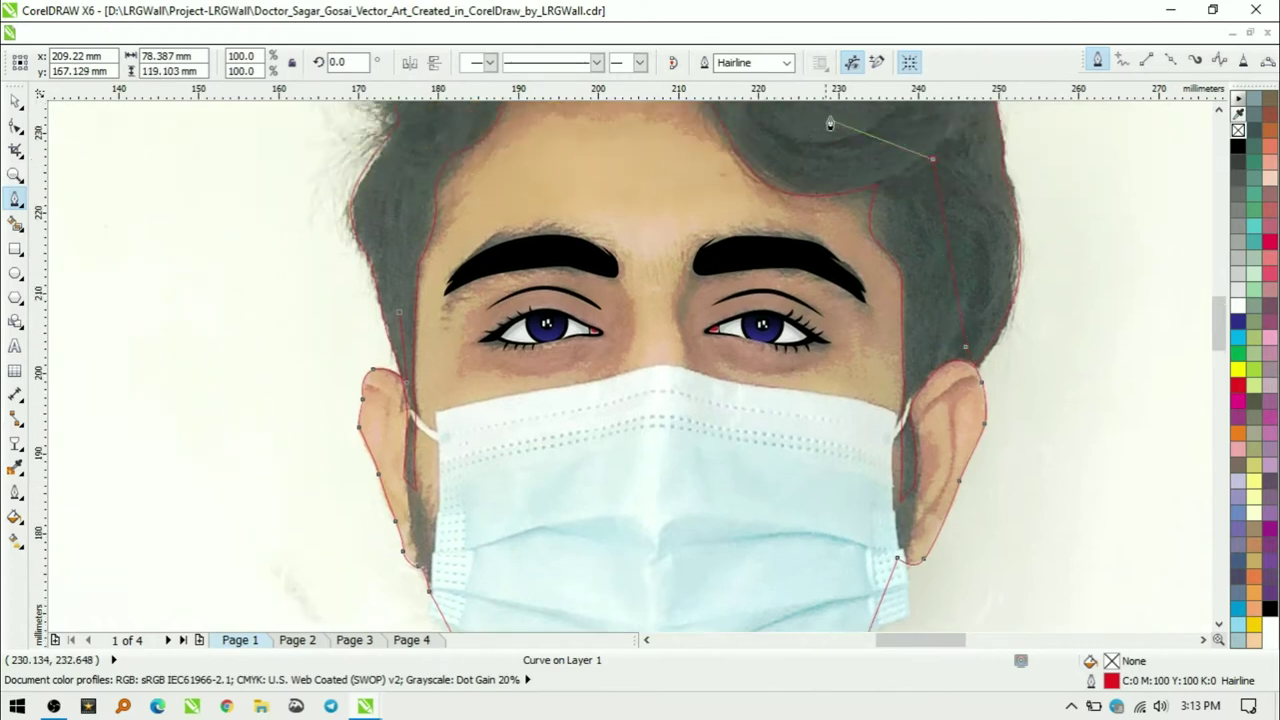
pyautogui.scroll(5, 870, 150)
# - Weld the skin and hair outlines into one shape, then zoom in on the mask and eyes
pyautogui.press('space')
pyautogui.keyDown('shift'); pyautogui.click(398, 520); pyautogui.keyUp('shift')
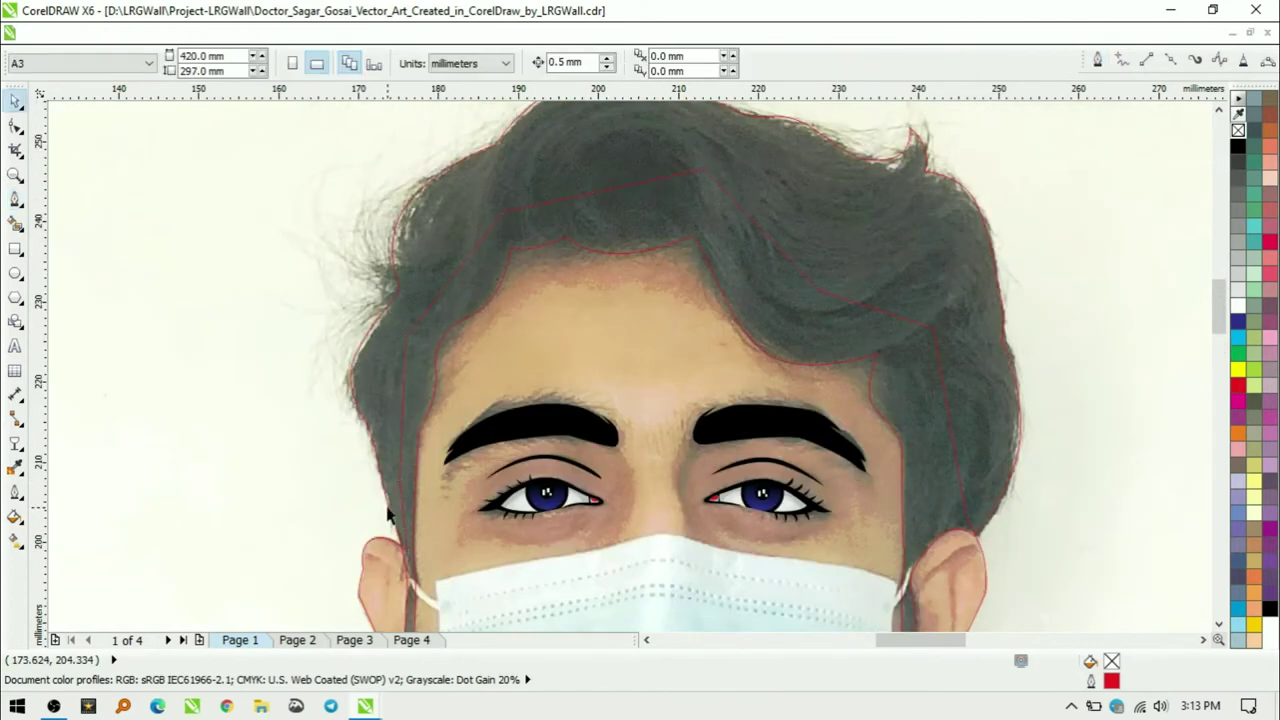
pyautogui.click(223, 34)
pyautogui.click(509, 340)
pyautogui.hotkey('shift', 'F4')
pyautogui.press('Escape')
pyautogui.click(521, 270)
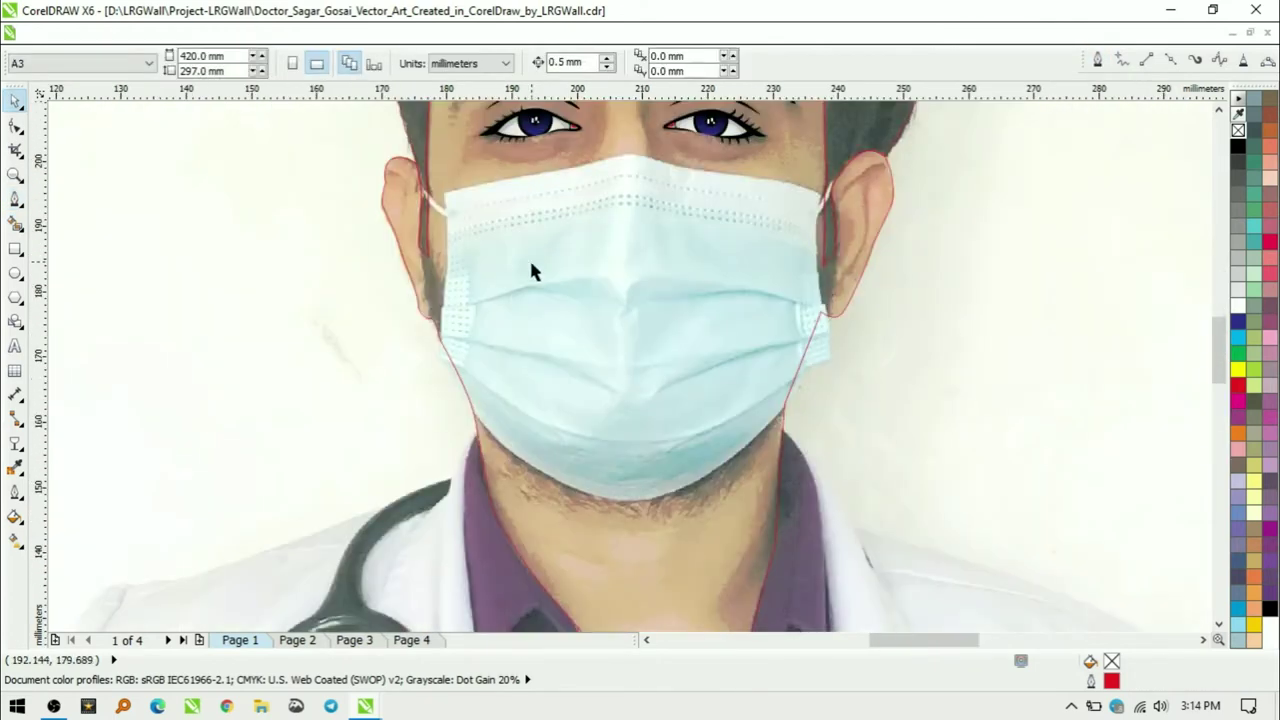
# - Draw the left and right mask strap curves and combine them with Ctrl+L
pyautogui.moveTo(371, 157); pyautogui.dragTo(880, 283)
pyautogui.click(220, 340)
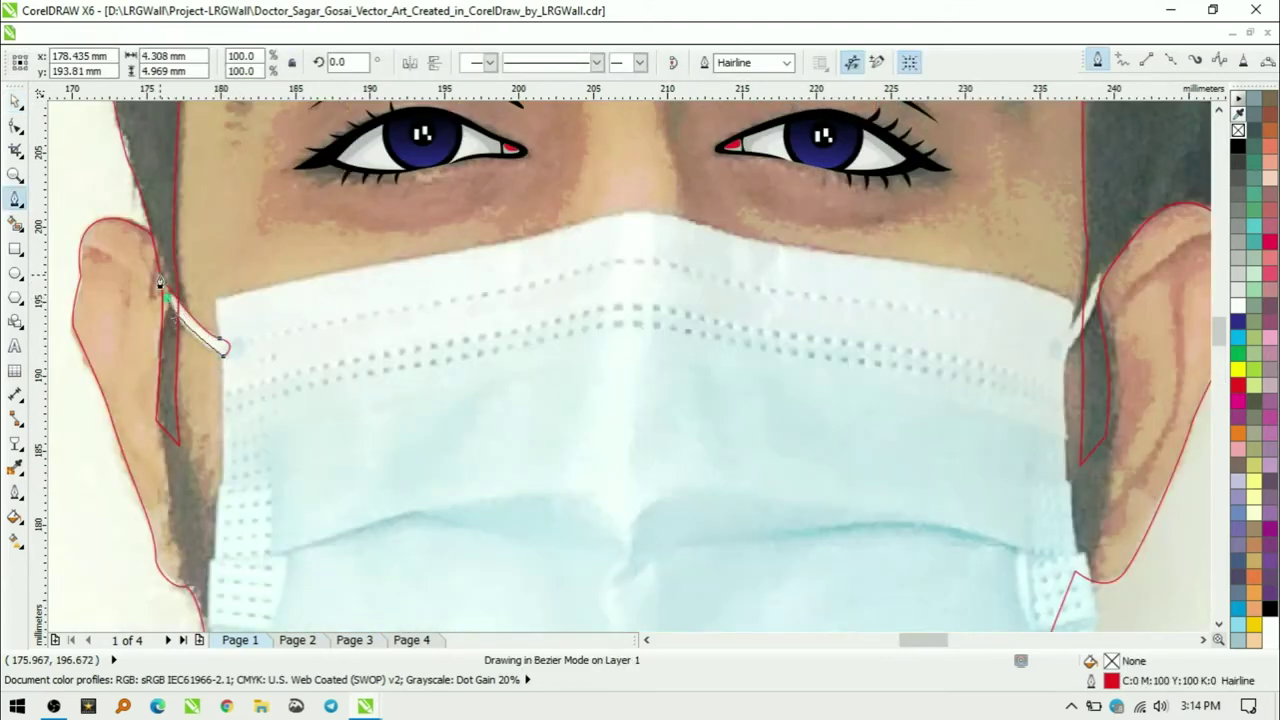
pyautogui.click(1061, 336)
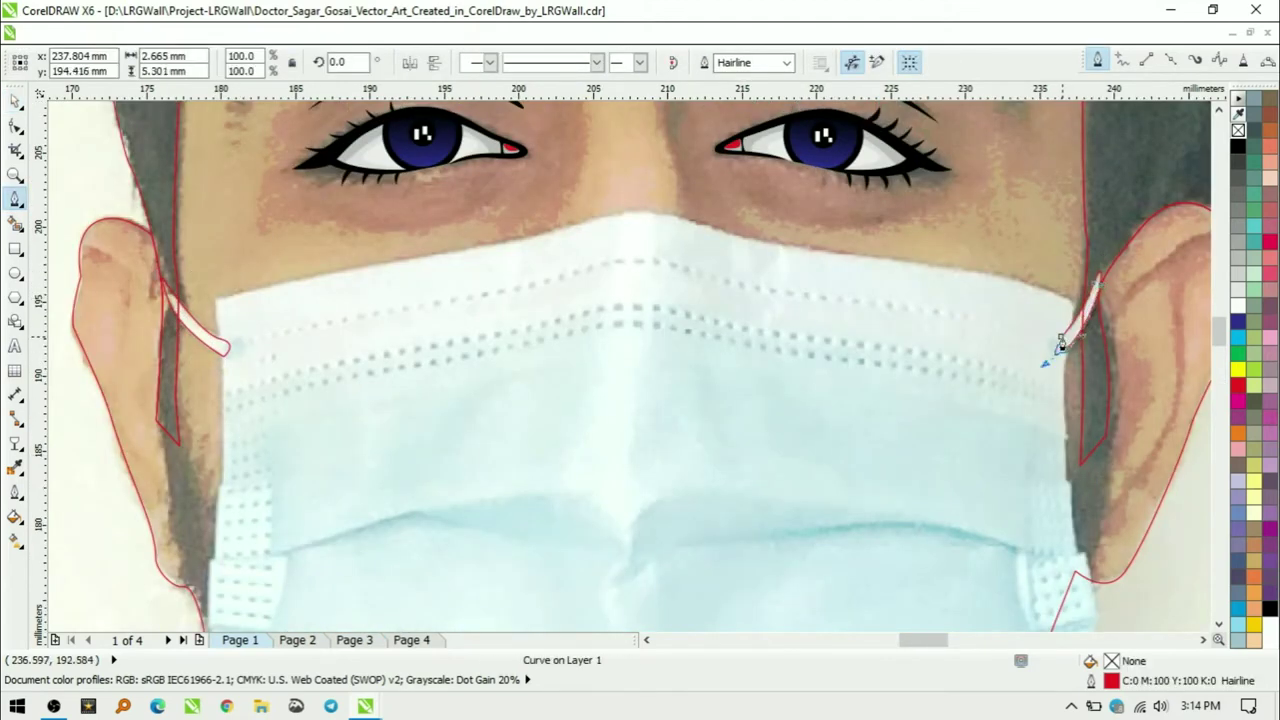
pyautogui.press('space')
pyautogui.keyDown('shift'); pyautogui.click(210, 340); pyautogui.keyUp('shift')
pyautogui.hotkey('ctrl', 'l')
pyautogui.scroll(-2, 399, 528)
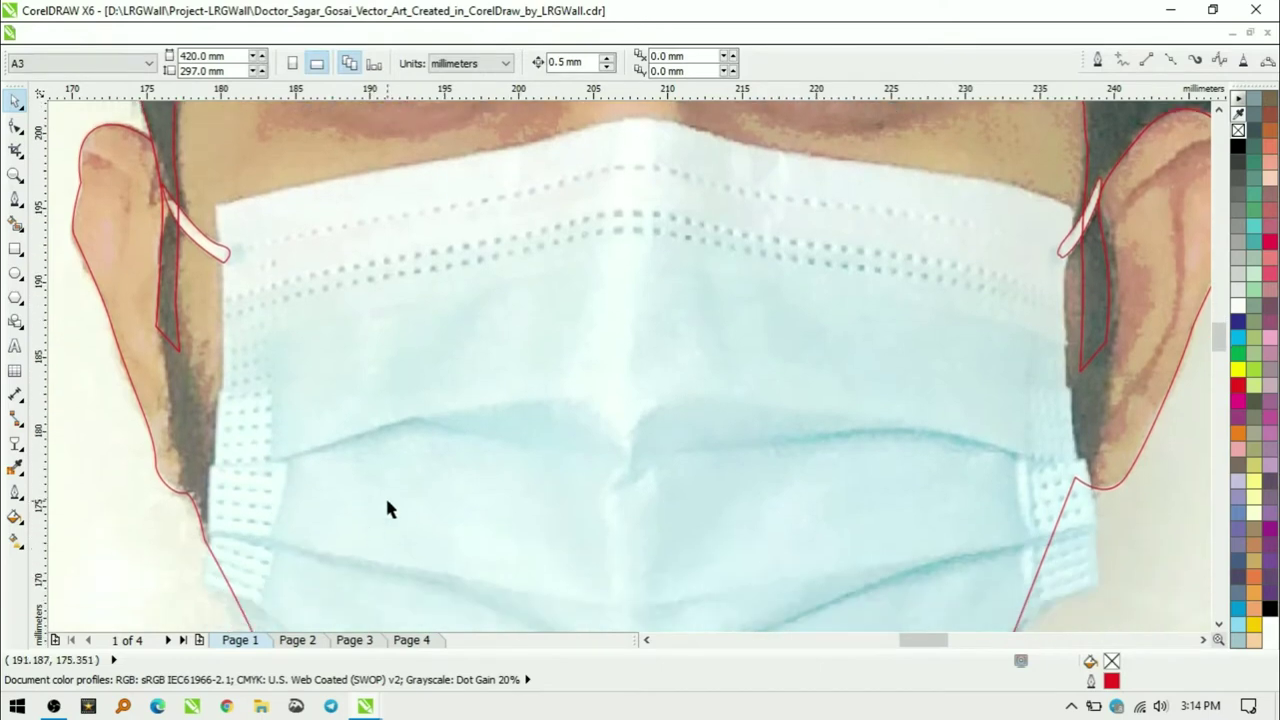
pyautogui.scroll(1, 399, 528)
# - Trace the mask's top edge from the left corner across to the upper right side
pyautogui.press('space')
pyautogui.click(215, 222)
pyautogui.click(533, 162)
pyautogui.click(629, 135)
pyautogui.click(922, 188)
pyautogui.click(1068, 222)
pyautogui.moveTo(1064, 342); pyautogui.dragTo(1064, 384)
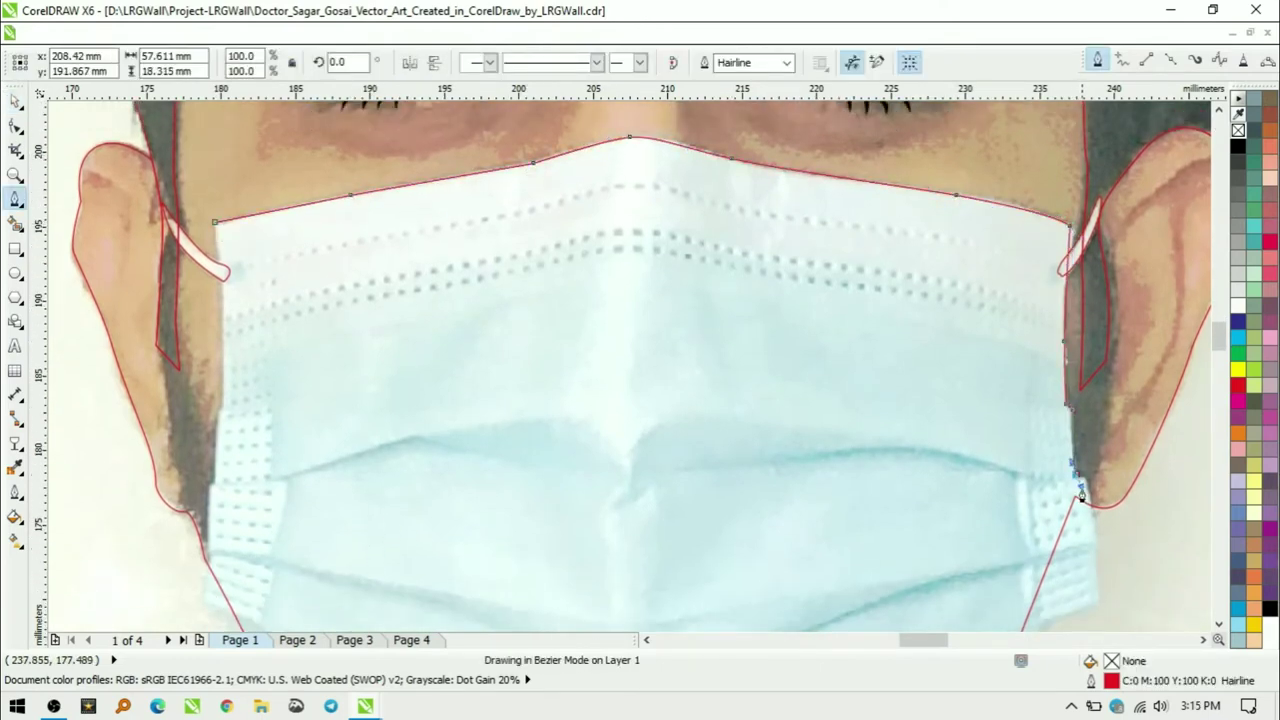
# - Trace the mask's right side and bottom edge, closing the outline at its starting node
pyautogui.click(1098, 602)
pyautogui.scroll(-2, 1098, 602)
pyautogui.click(1038, 440)
pyautogui.scroll(-1, 1038, 440)
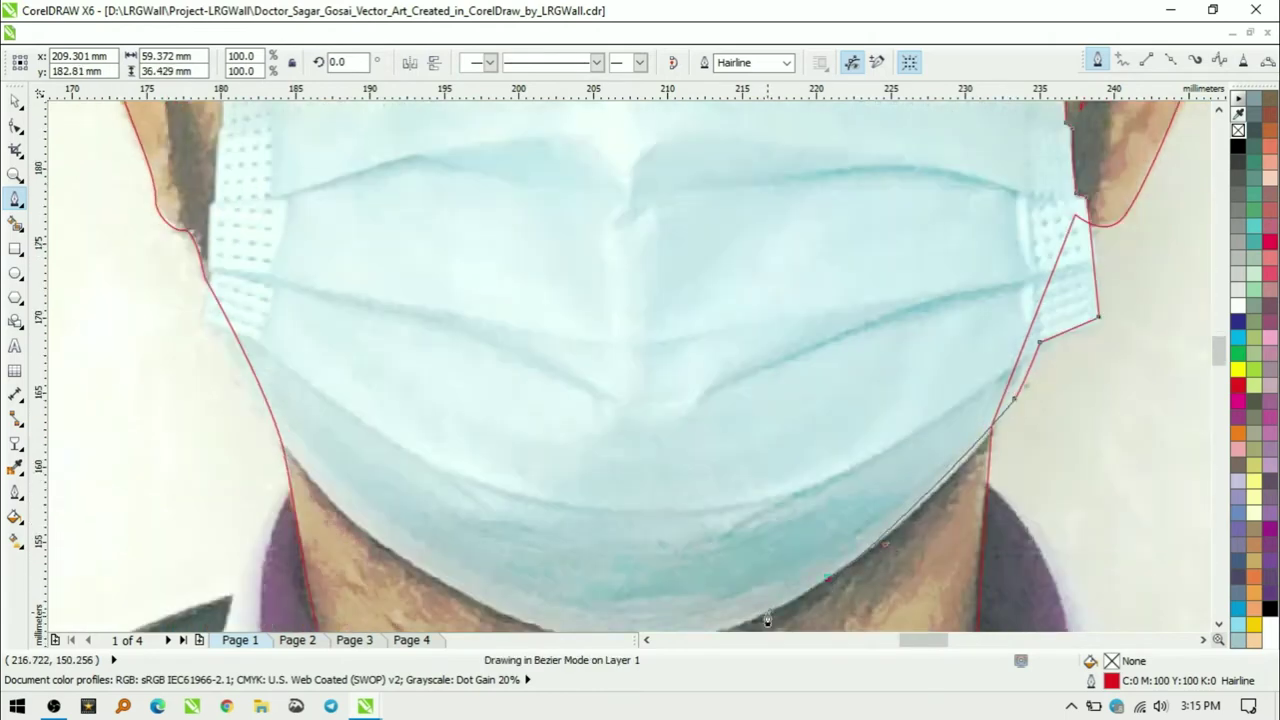
pyautogui.scroll(-1, 767, 620)
pyautogui.click(630, 550)
pyautogui.click(345, 421)
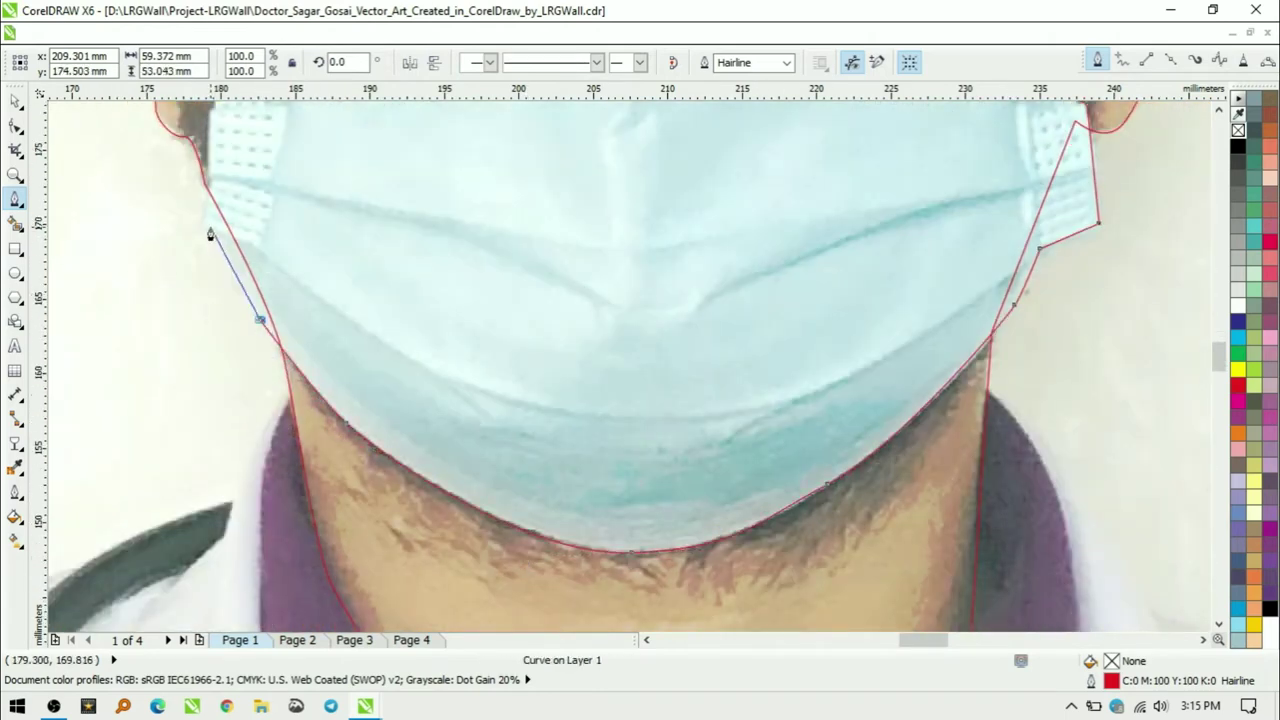
pyautogui.scroll(2, 211, 237)
pyautogui.moveTo(210, 325); pyautogui.dragTo(215, 268)
pyautogui.scroll(-2, 218, 192)
pyautogui.click(214, 165)
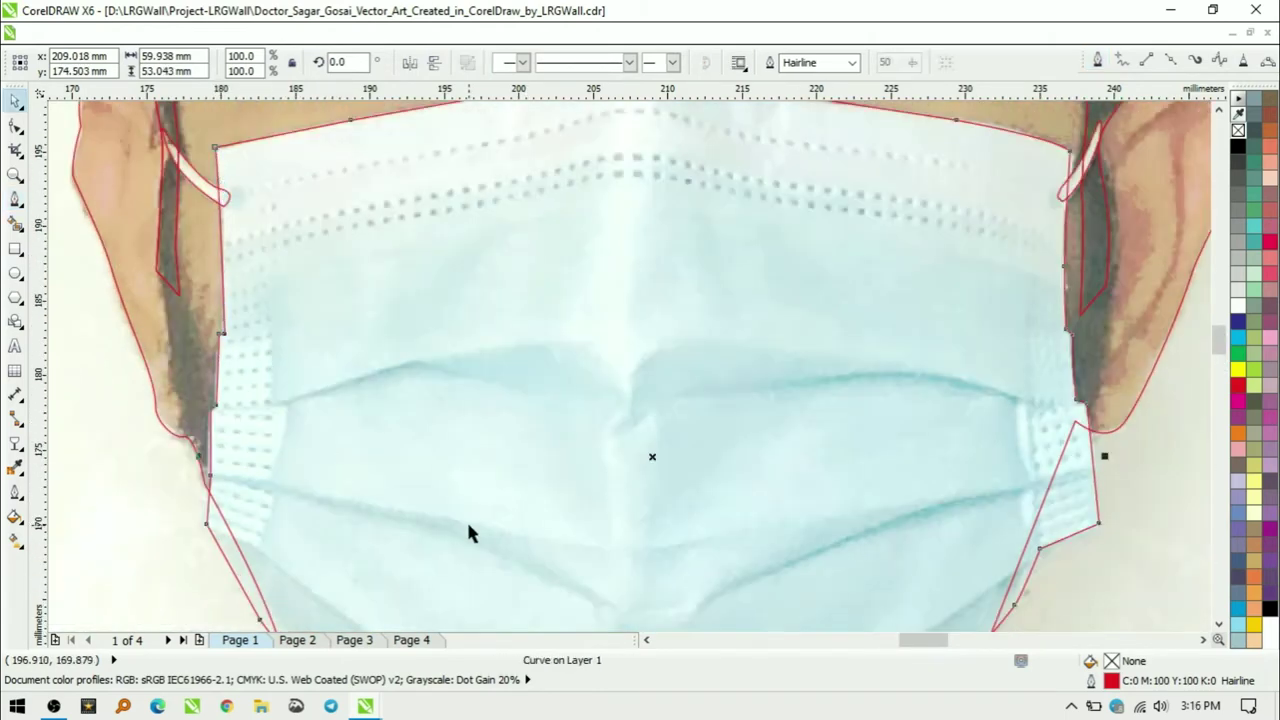
pyautogui.scroll(-1, 466, 519)
# - Select the mask straps, then deselect everything
pyautogui.press('space')
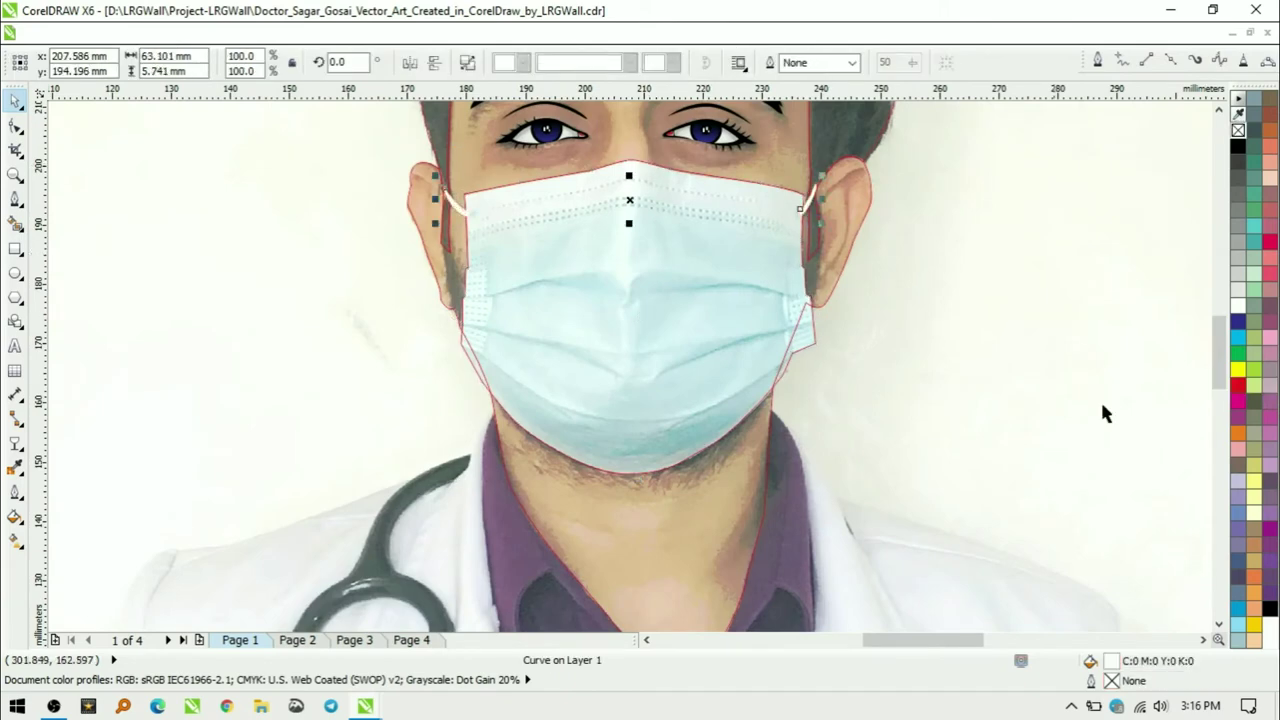
pyautogui.click(837, 370)
pyautogui.press('Escape')
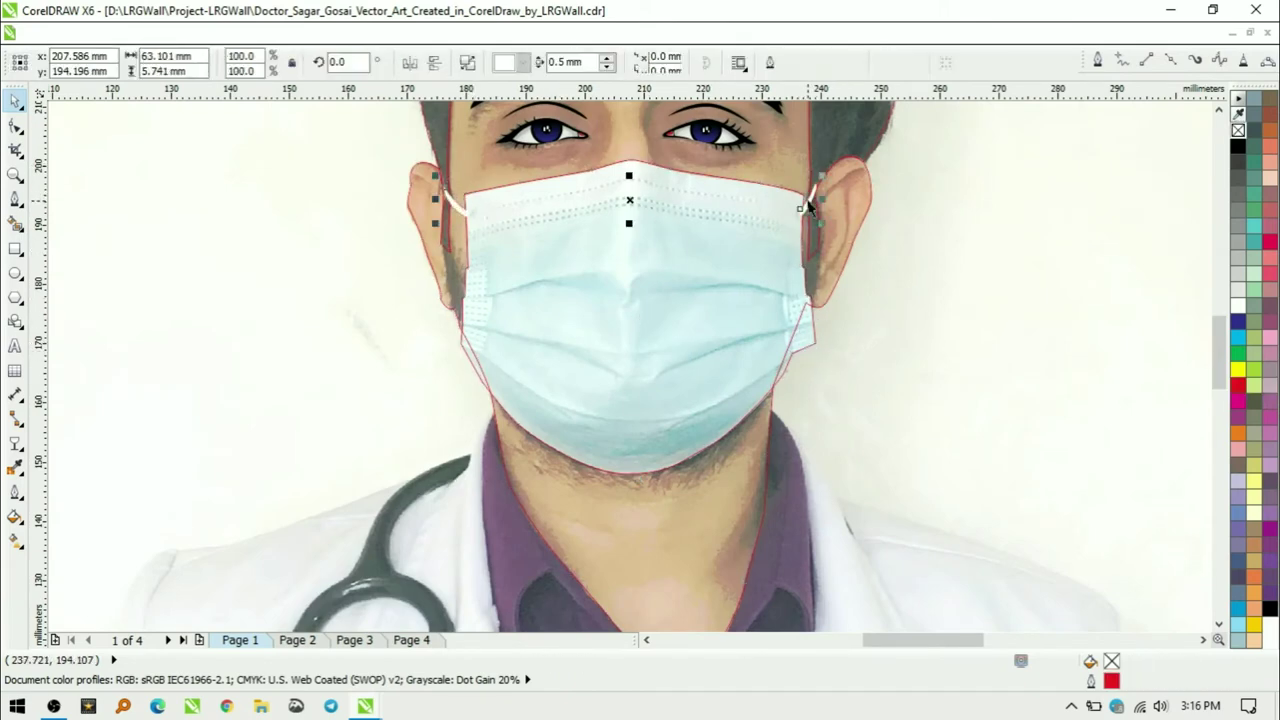
pyautogui.click(1177, 408)
pyautogui.scroll(1, 695, 447)
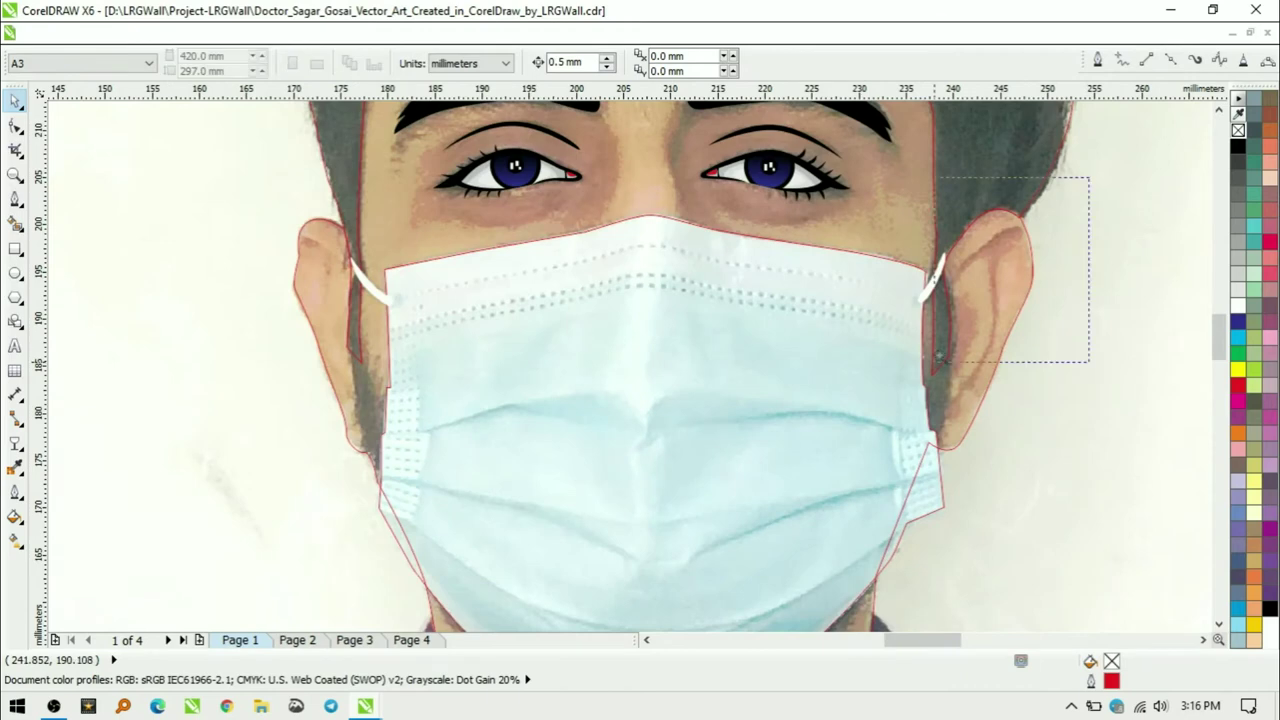
pyautogui.scroll(1, 684, 270)
pyautogui.press('space')
# - Trace the outer edge and inner fold outline of the right ear with Bezier curves
pyautogui.moveTo(731, 161); pyautogui.dragTo(747, 170)
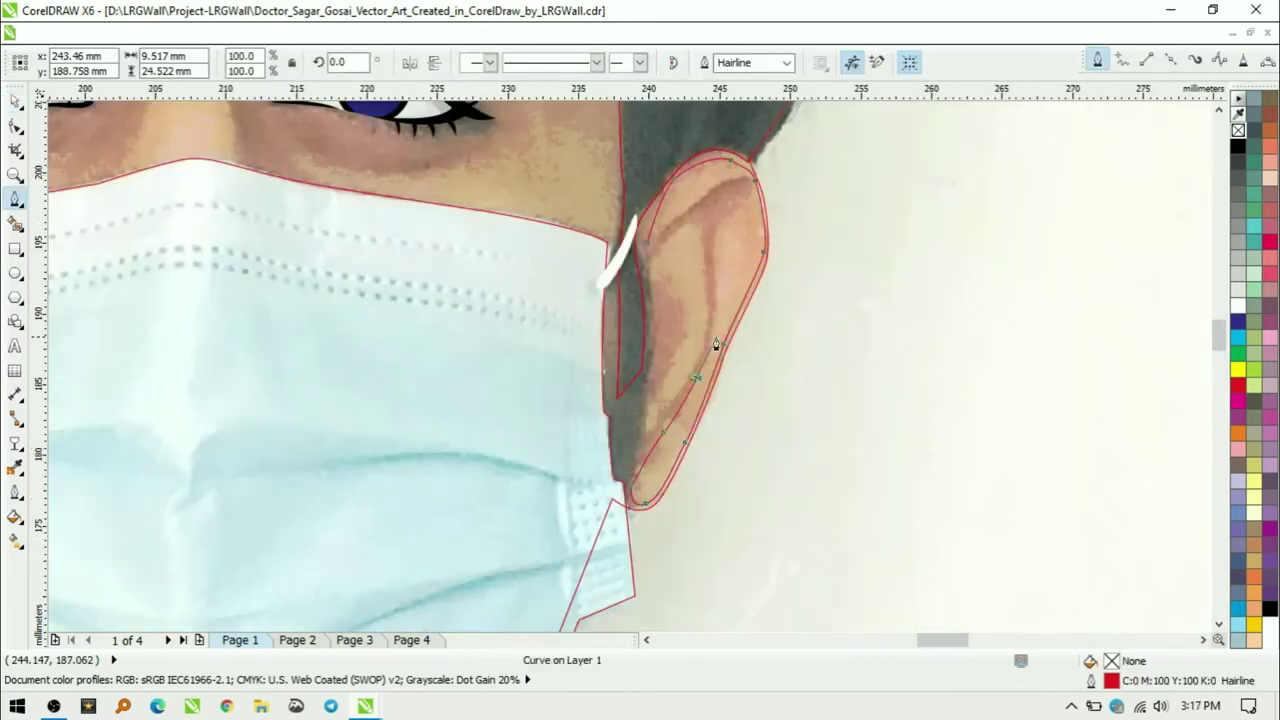
pyautogui.press('Escape')
pyautogui.click(691, 224)
pyautogui.click(655, 262)
pyautogui.click(670, 285)
pyautogui.moveTo(677, 352); pyautogui.dragTo(668, 375)
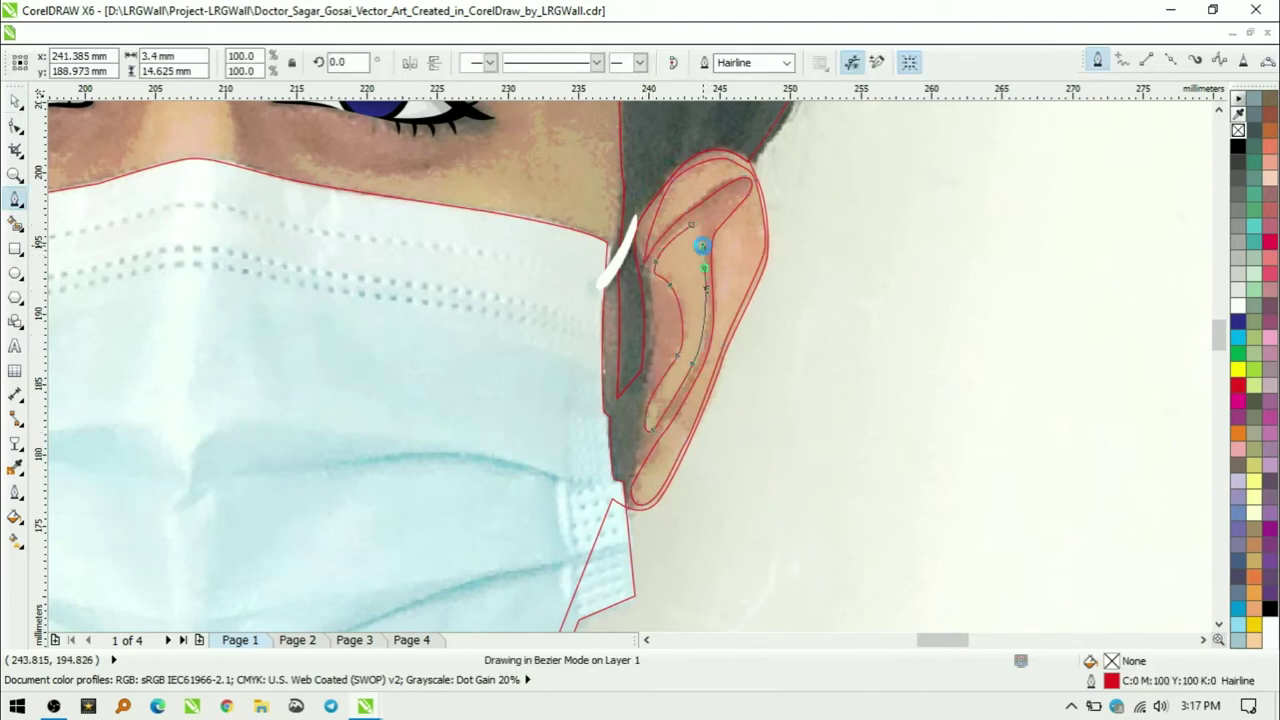
pyautogui.click(747, 179)
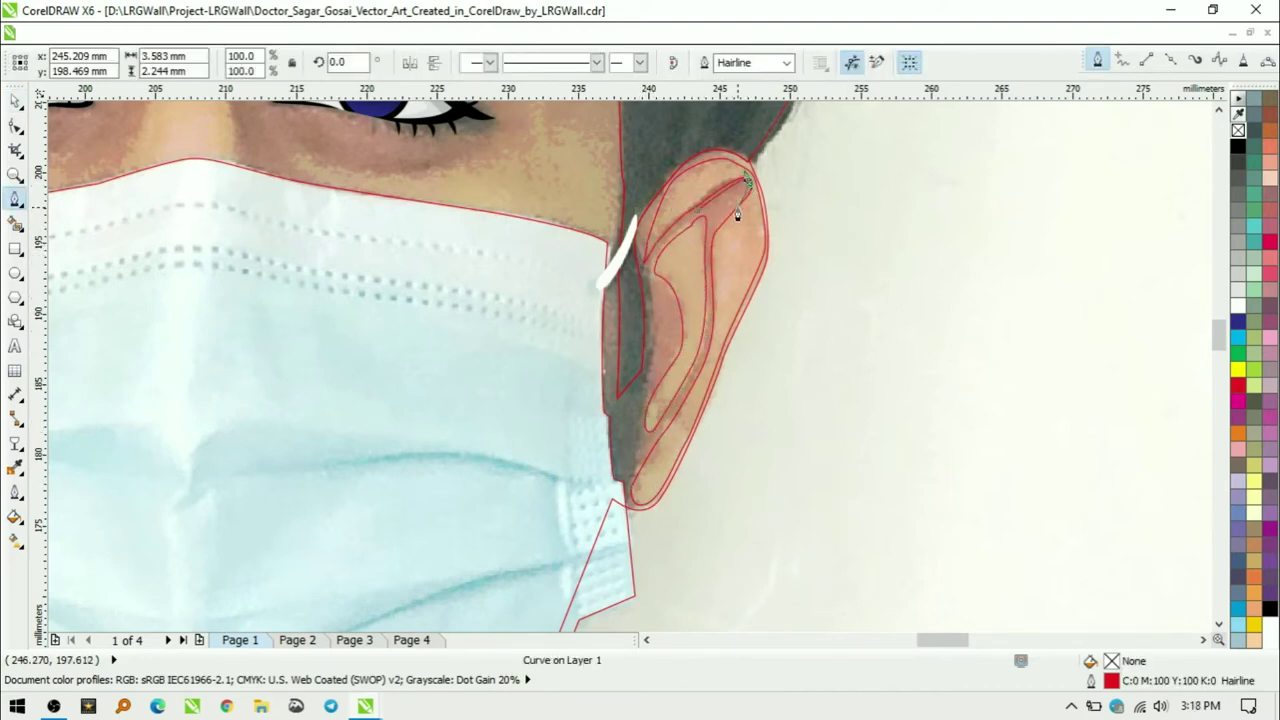
pyautogui.scroll(-1, 729, 334)
pyautogui.press('space')
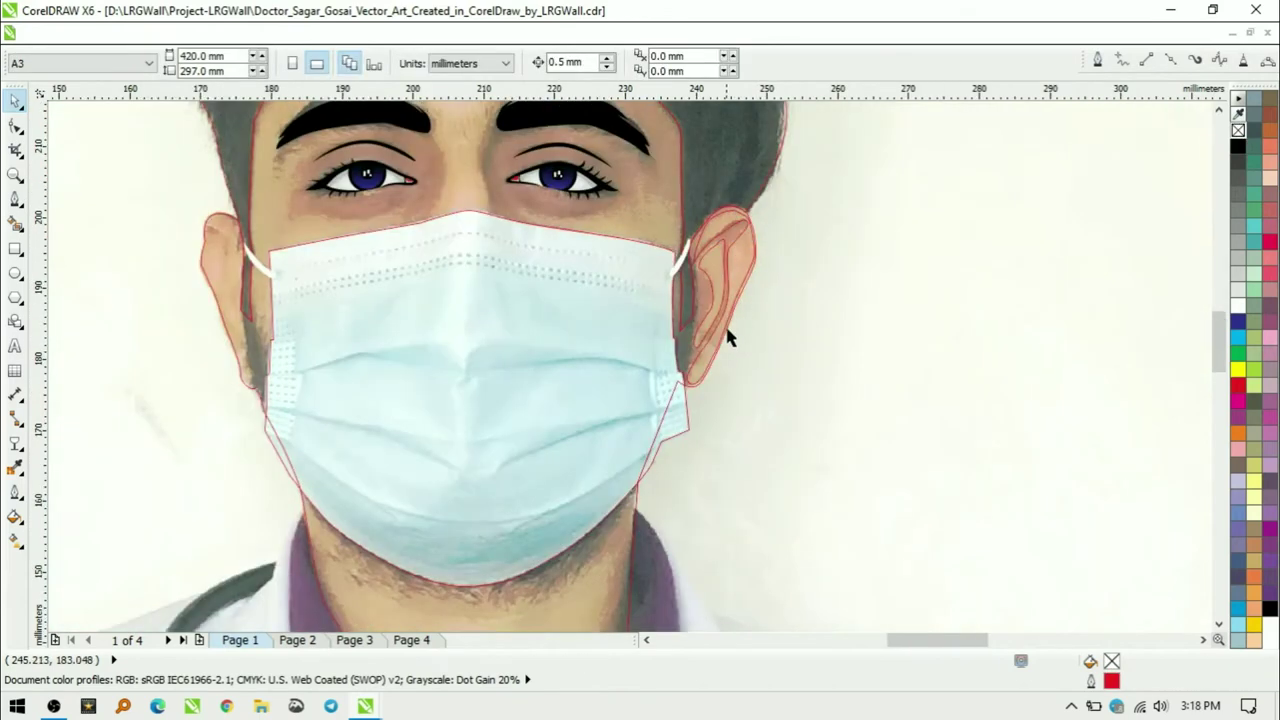
pyautogui.click(723, 242)
# - Trace the inner outline of the left ear from its top down to the earlobe
pyautogui.click(15, 198)
pyautogui.scroll(1, 554, 177)
pyautogui.moveTo(551, 159); pyautogui.dragTo(565, 162)
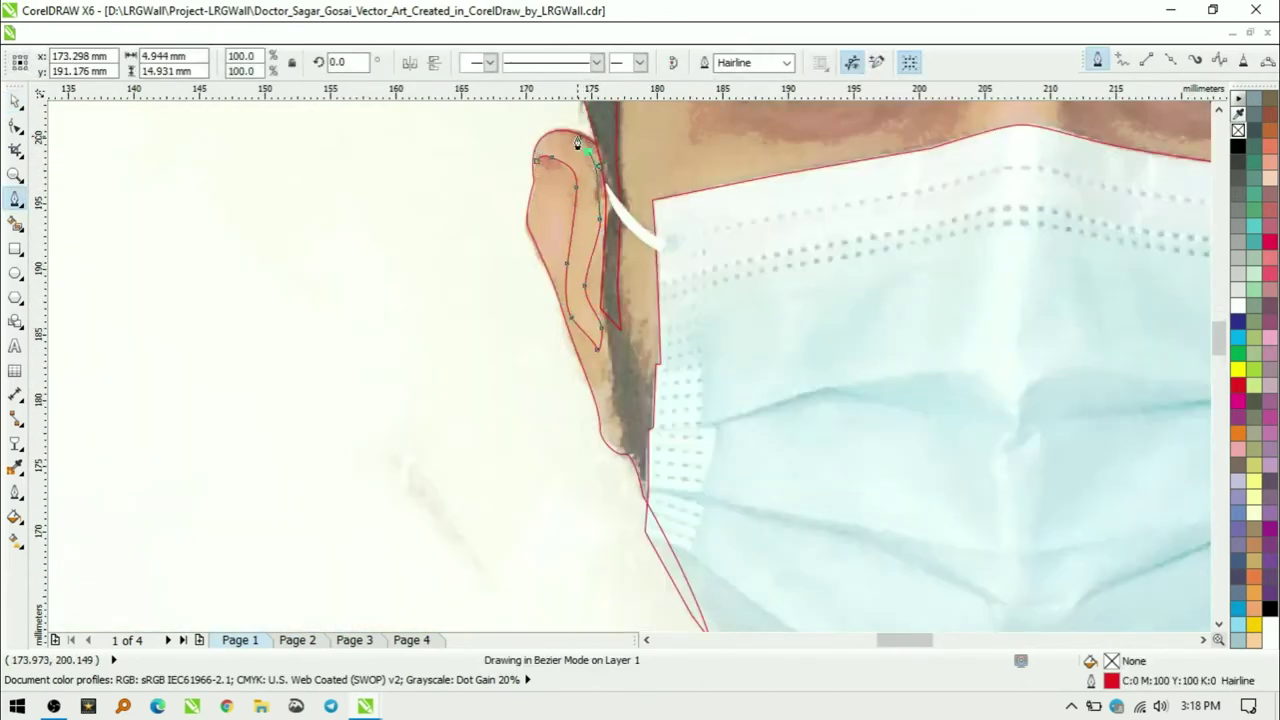
pyautogui.click(529, 222)
pyautogui.click(568, 228)
pyautogui.moveTo(593, 362); pyautogui.dragTo(608, 385)
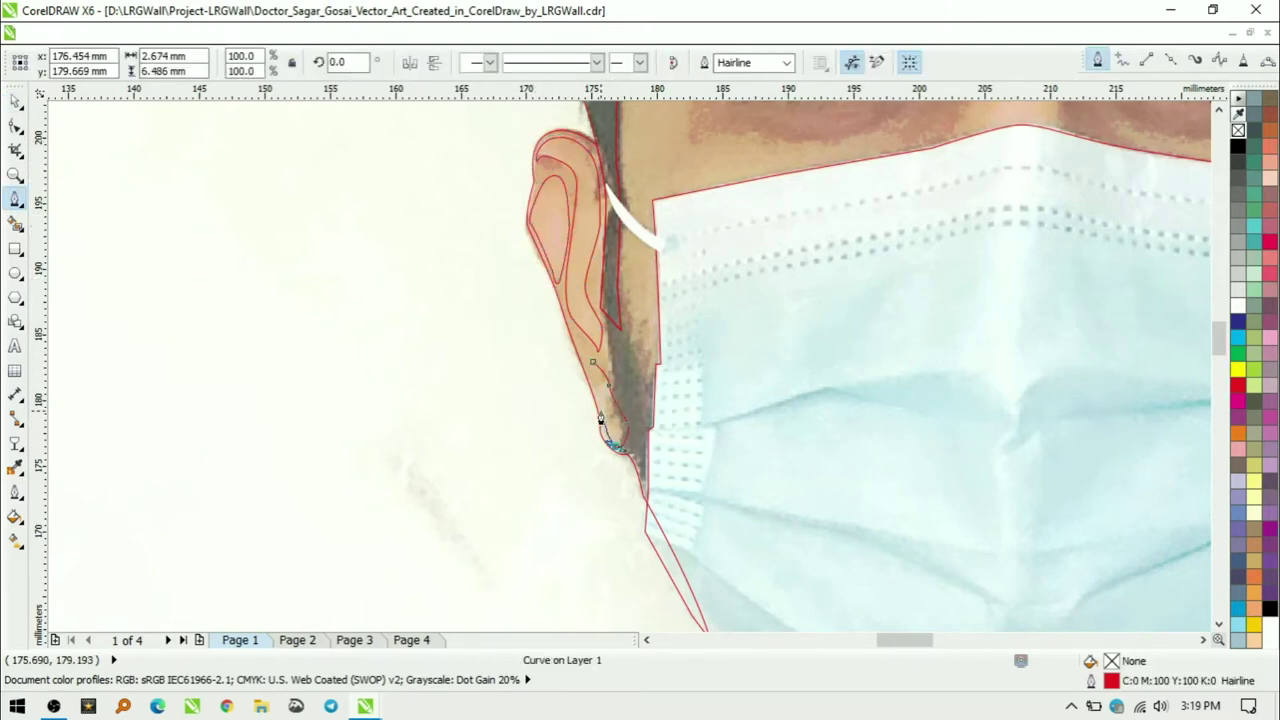
pyautogui.press('space')
pyautogui.hotkey('ctrl', 'l')
pyautogui.scroll(-2, 670, 330)
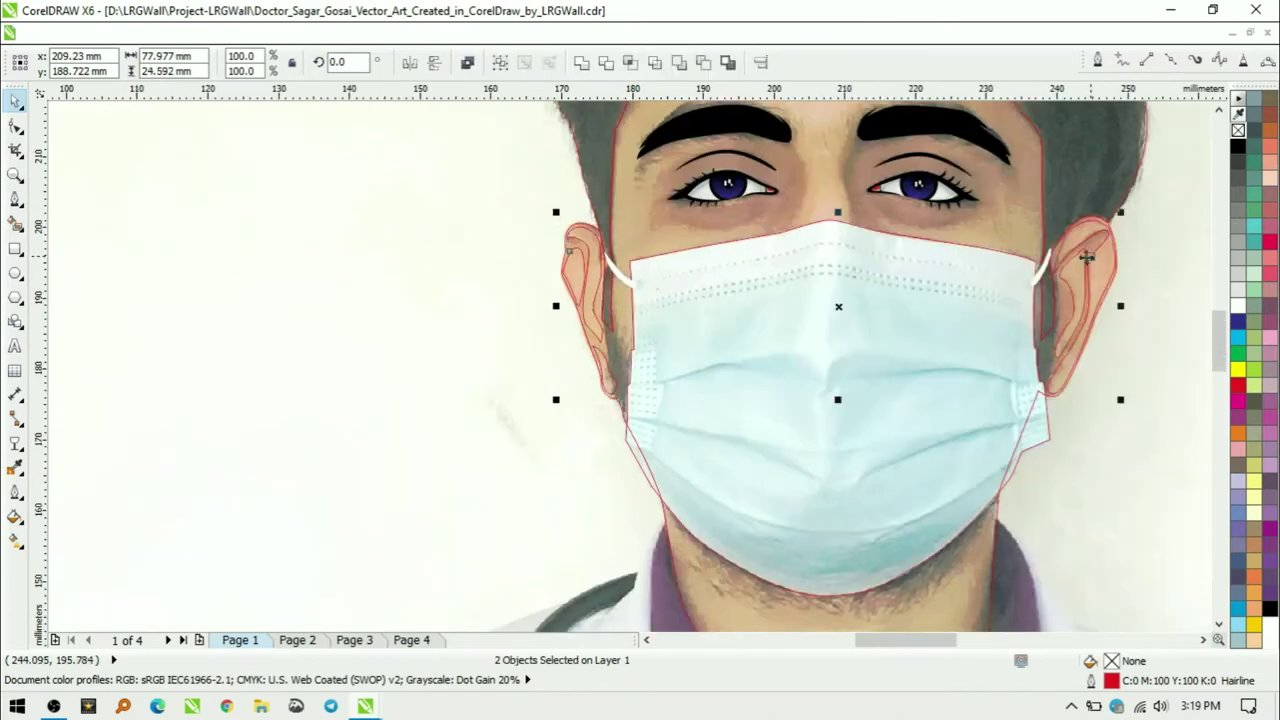
pyautogui.scroll(-2, 888, 268)
pyautogui.scroll(3, 748, 378)
# - Inspect the left eyebrow shape's nodes, then deselect it
pyautogui.click(510, 275)
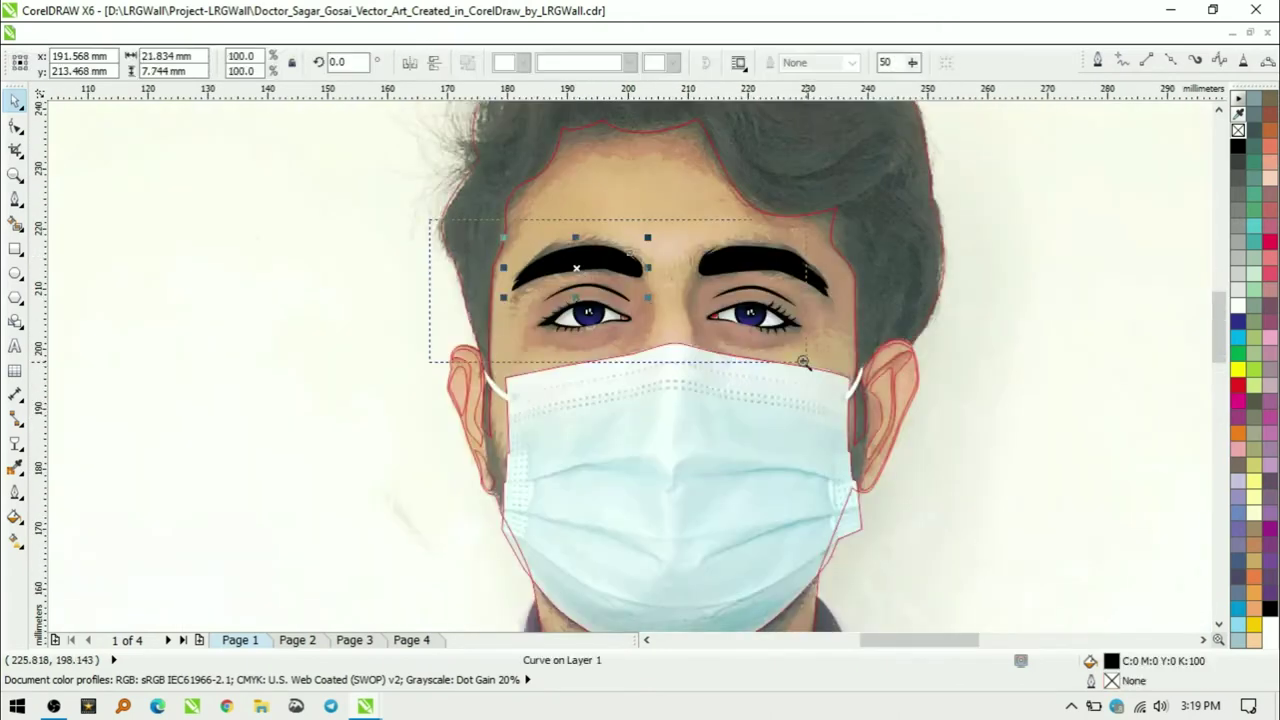
pyautogui.press('F10')
pyautogui.scroll(2, 254, 315)
pyautogui.press('space')
pyautogui.press('Escape')
pyautogui.scroll(-3, 500, 277)
pyautogui.scroll(1, 697, 287)
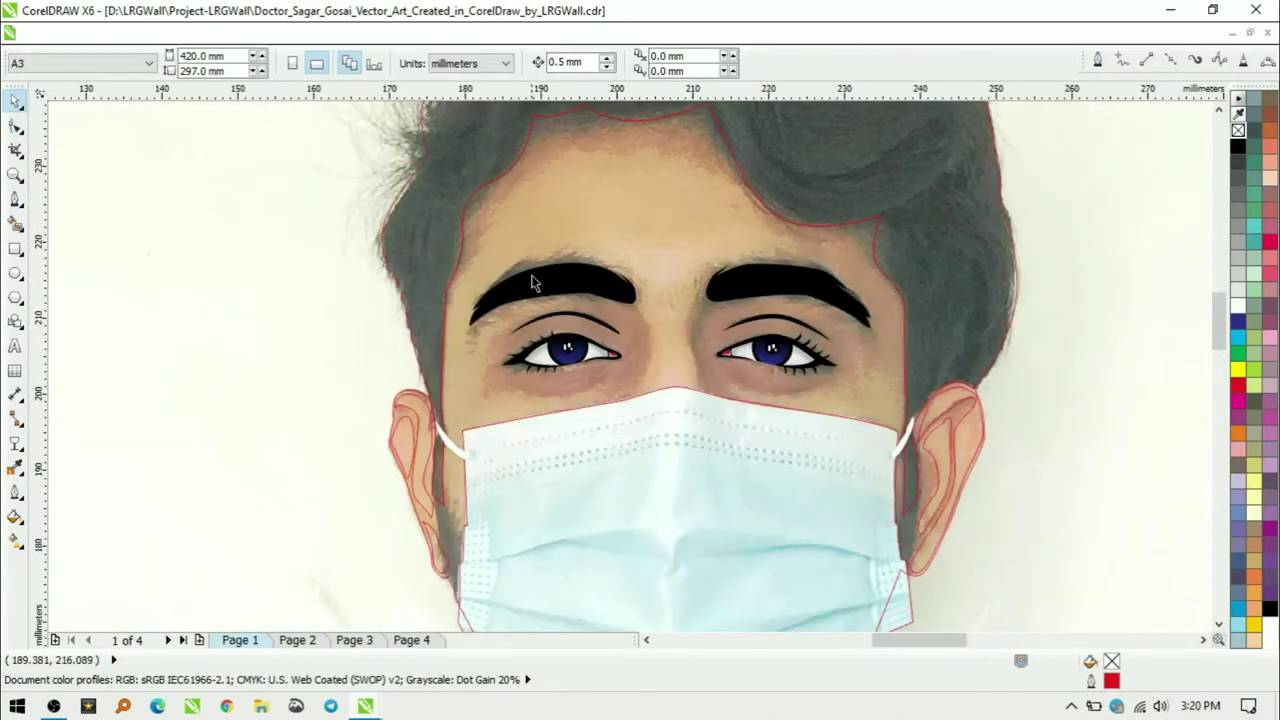
# - Draw shading around the left eye and down the left cheek, combining the curves into one
pyautogui.press('F5')
pyautogui.click(558, 152)
pyautogui.click(685, 155)
pyautogui.doubleClick(760, 210)
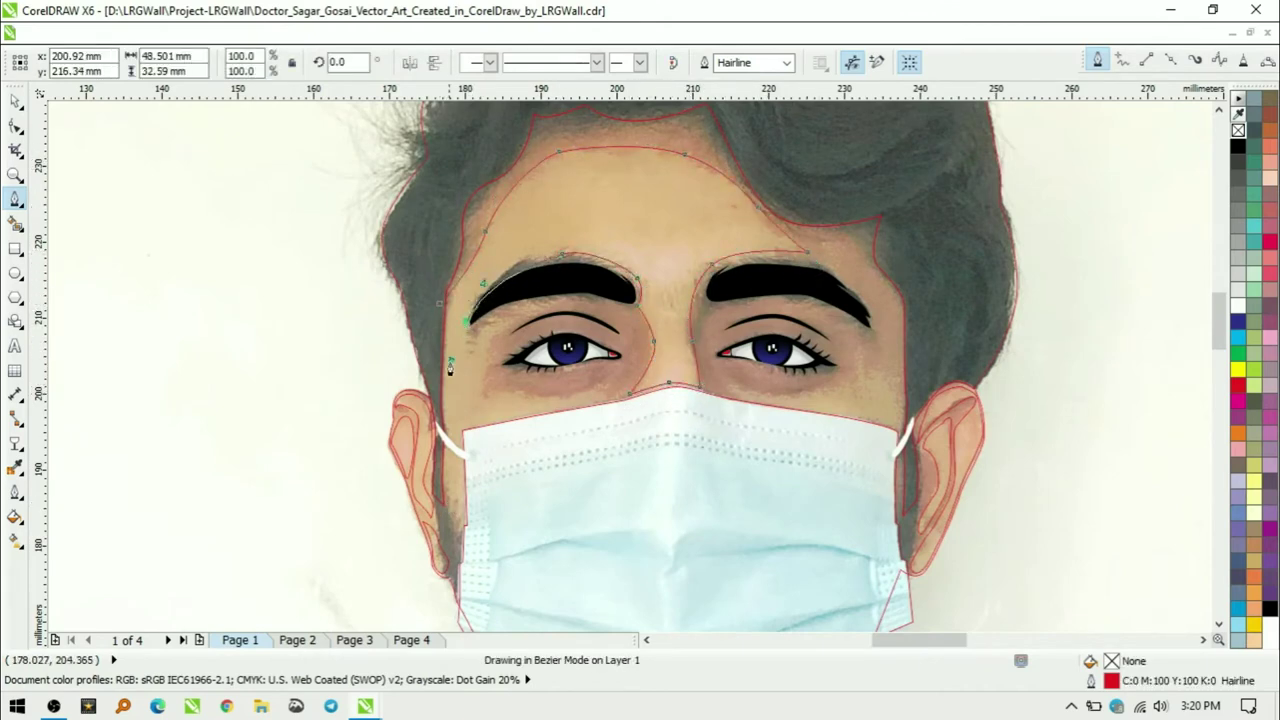
pyautogui.click(483, 472)
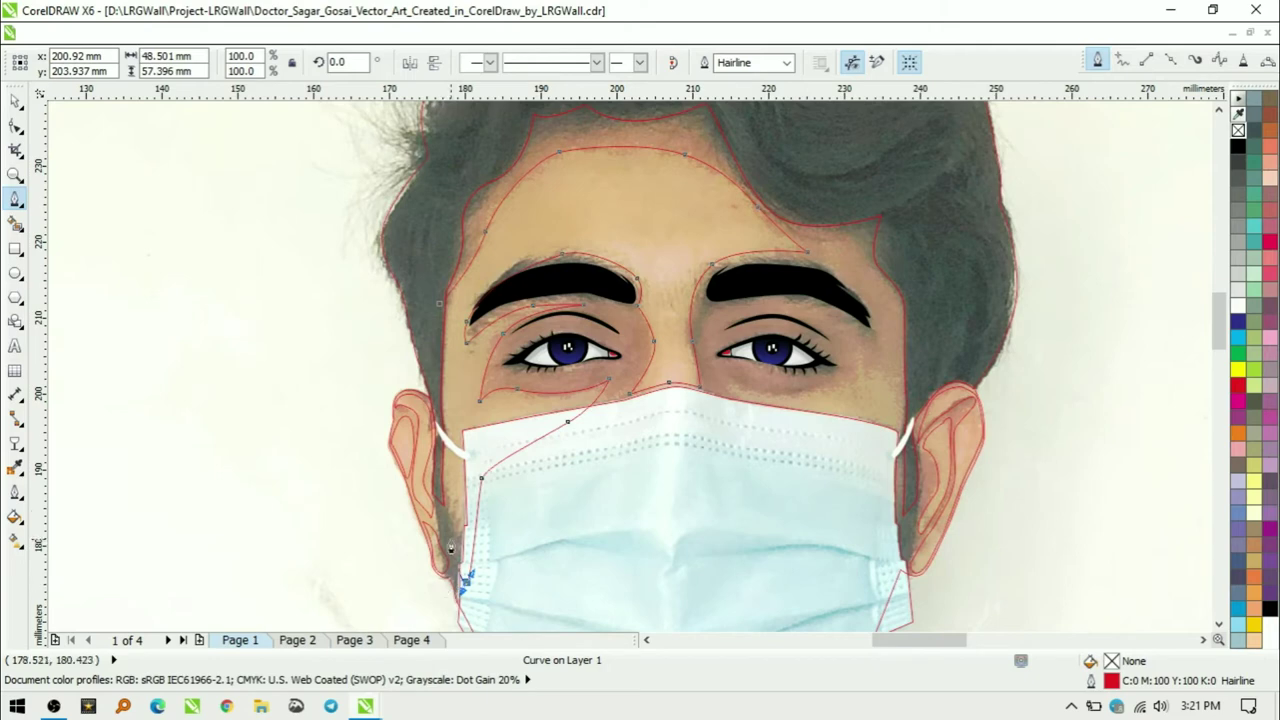
pyautogui.click(229, 33)
pyautogui.click(251, 220)
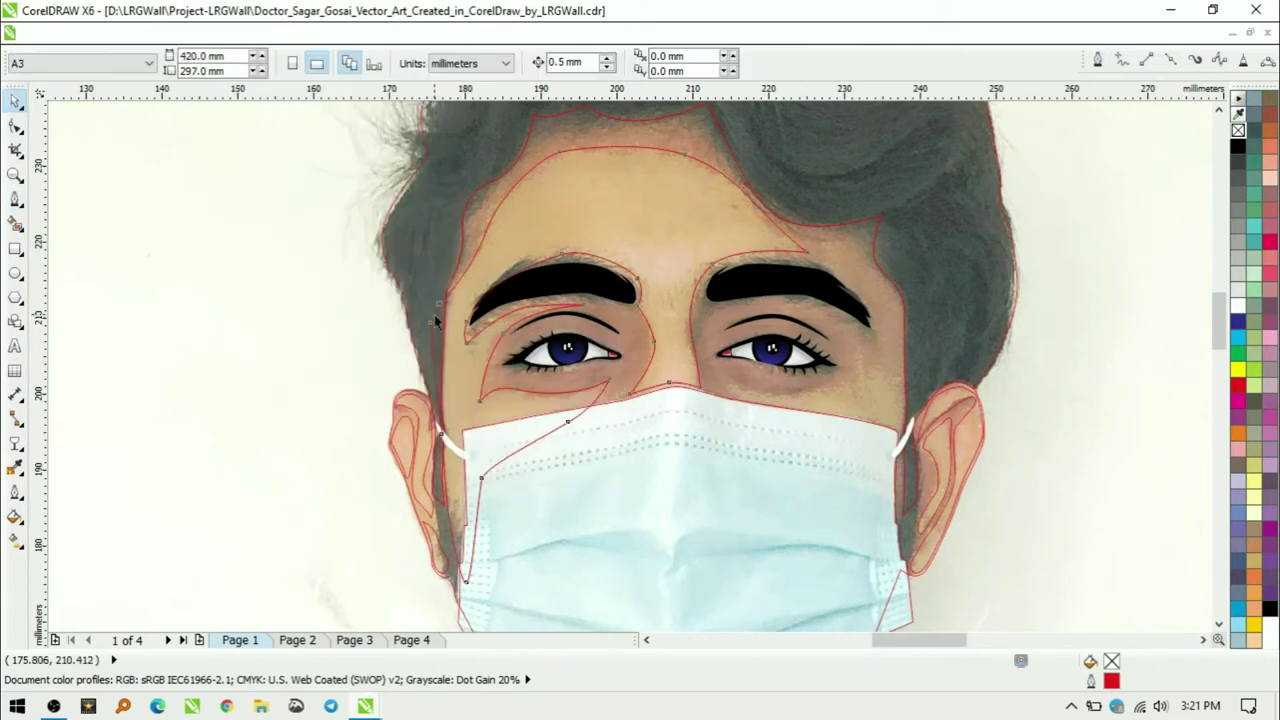
# - Draw a shading curve under the right eye and combine the right-side shading pieces
pyautogui.press('F5')
pyautogui.moveTo(722, 378); pyautogui.dragTo(864, 397)
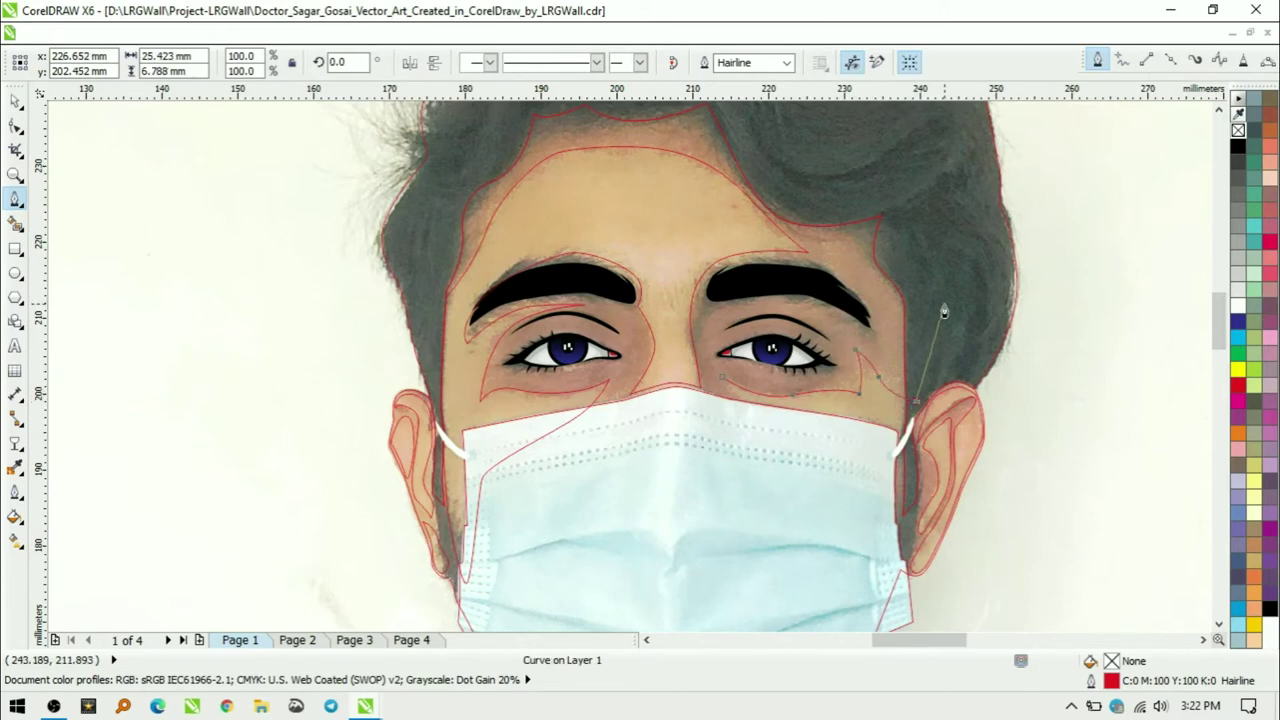
pyautogui.press('space')
pyautogui.click(229, 33)
pyautogui.click(251, 220)
pyautogui.press('Escape')
# - Select the face outline and undo an accidental yellow fill
pyautogui.click(674, 382)
pyautogui.click(863, 400)
pyautogui.click(1238, 369)
pyautogui.hotkey('ctrl', 'z')
# - Draw a forehead shading shape and a curve along the nose bridge
pyautogui.press('F5')
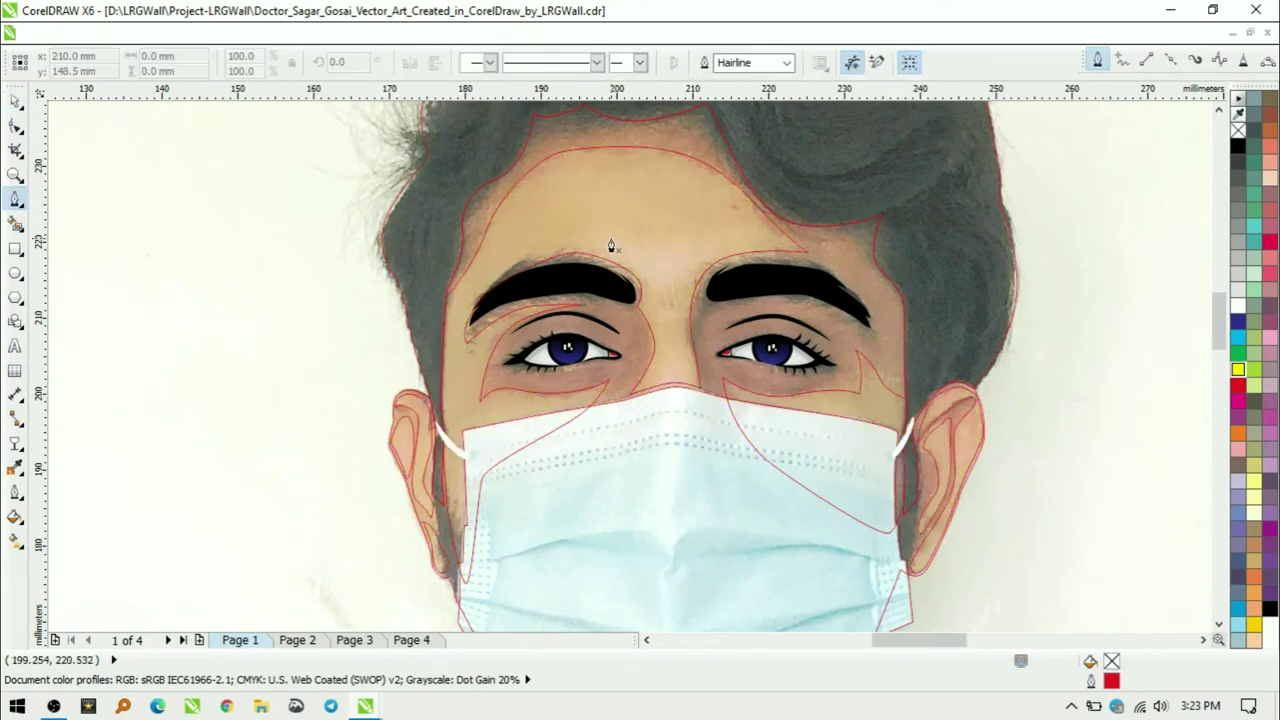
pyautogui.click(676, 244)
pyautogui.click(735, 238)
pyautogui.click(604, 244)
pyautogui.click(668, 352)
pyautogui.moveTo(669, 380); pyautogui.dragTo(690, 382)
pyautogui.press('space')
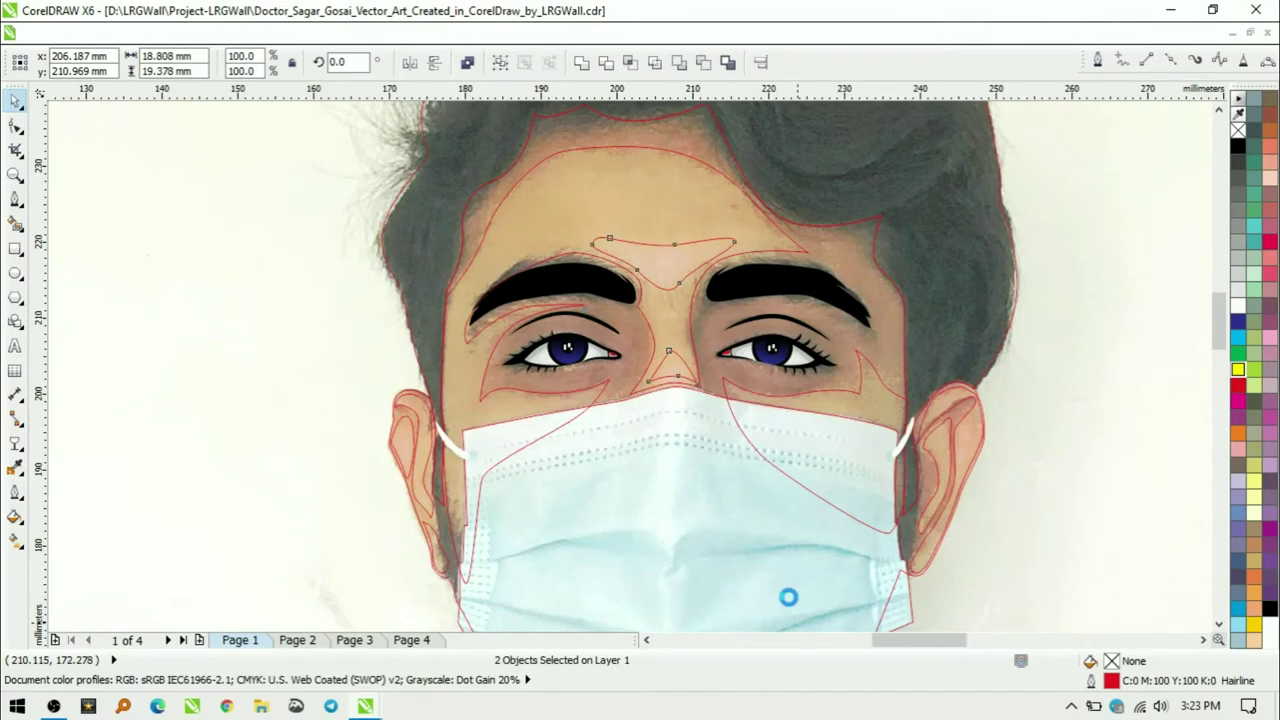
# - Review the forehead shading and mask shapes, then start a curve on the neck's right side
pyautogui.click(655, 243)
pyautogui.keyDown('shift'); pyautogui.click(652, 329); pyautogui.keyUp('shift')
pyautogui.click(466, 449)
pyautogui.keyDown('shift'); pyautogui.click(557, 523); pyautogui.keyUp('shift')
pyautogui.press('Escape')
pyautogui.scroll(-1, 707, 486)
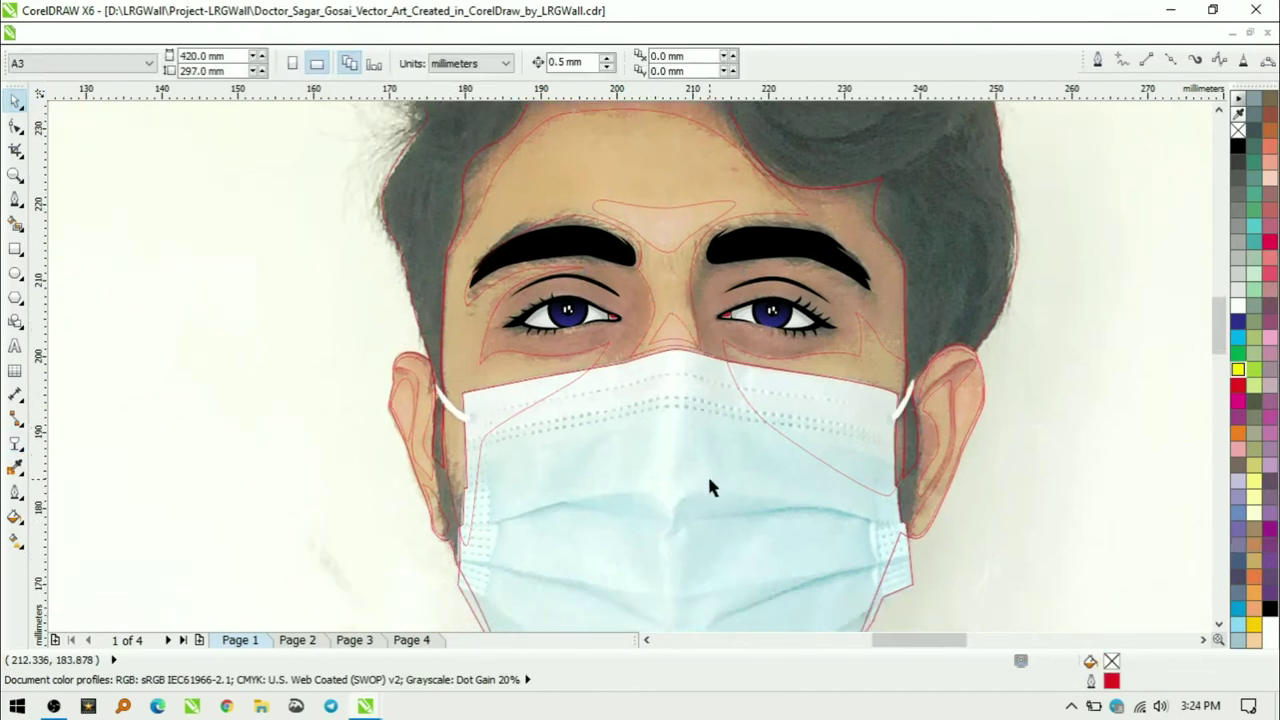
pyautogui.scroll(-4, 750, 500)
pyautogui.scroll(-5, 908, 420)
pyautogui.press('space')
pyautogui.click(863, 170)
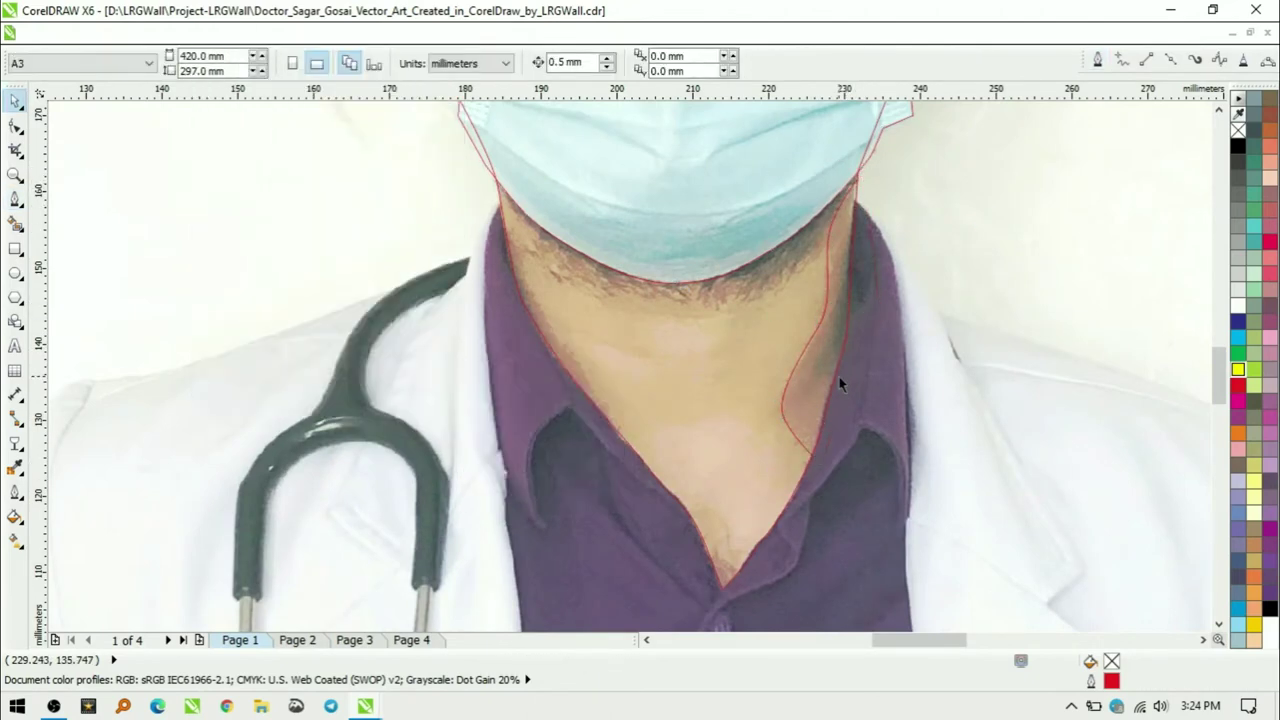
# - Discard a rough neck curve and clear the selection
pyautogui.click(490, 199)
pyautogui.moveTo(540, 312); pyautogui.dragTo(559, 338)
pyautogui.press('Escape')
pyautogui.press('Delete')
pyautogui.click(811, 351)
pyautogui.press('Escape')
pyautogui.press('space')
# - Draw a neck shadow shape from the jaw's left edge and trim it against the mask
pyautogui.click(493, 183)
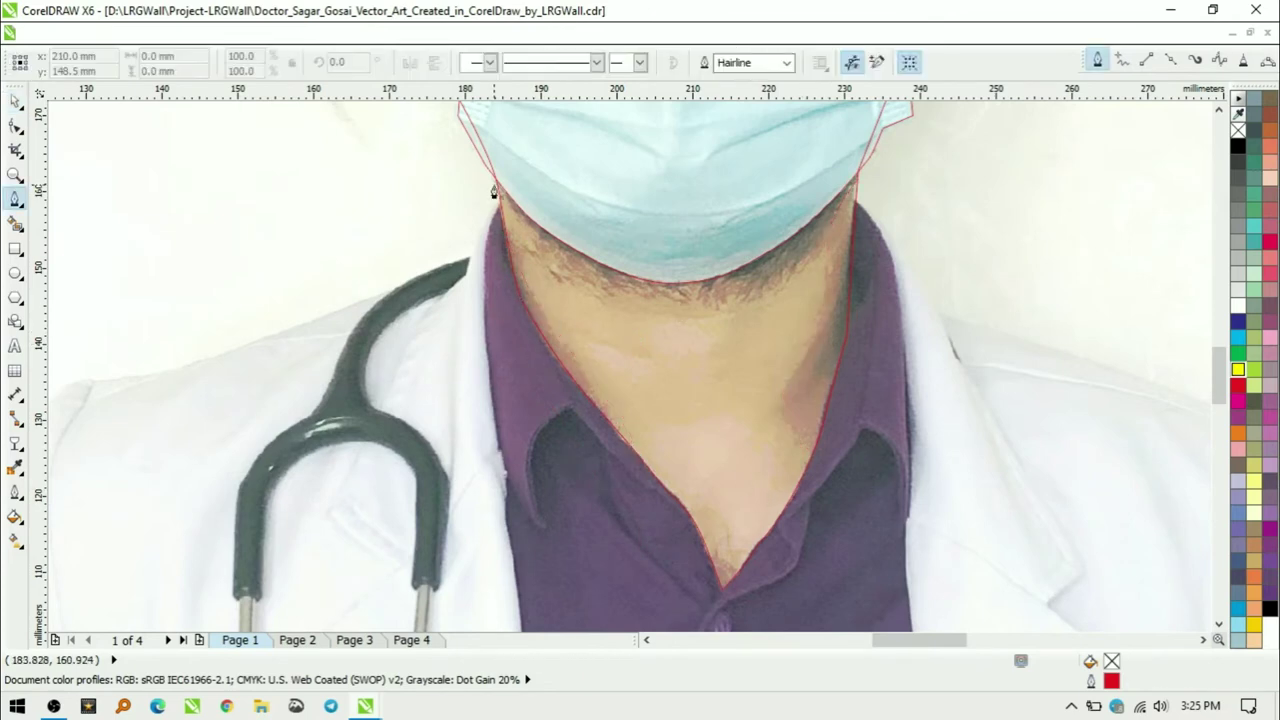
pyautogui.moveTo(522, 280); pyautogui.dragTo(535, 298)
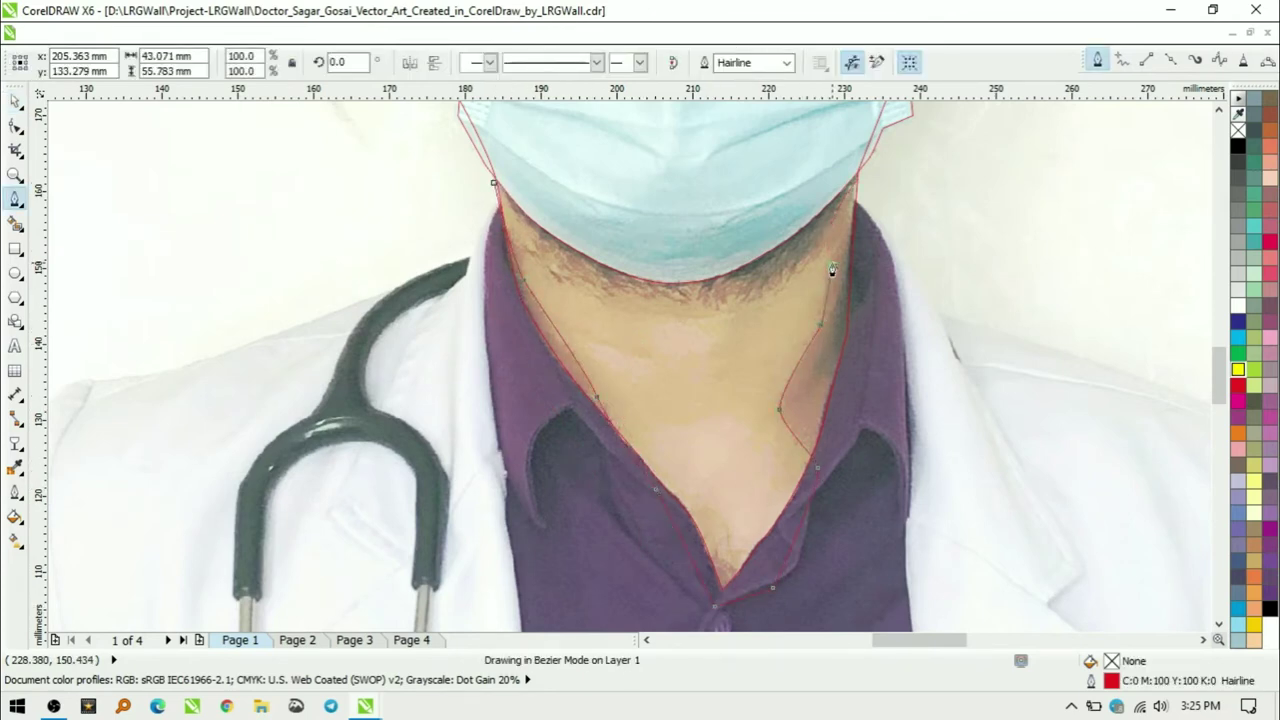
pyautogui.moveTo(869, 164); pyautogui.dragTo(914, 177)
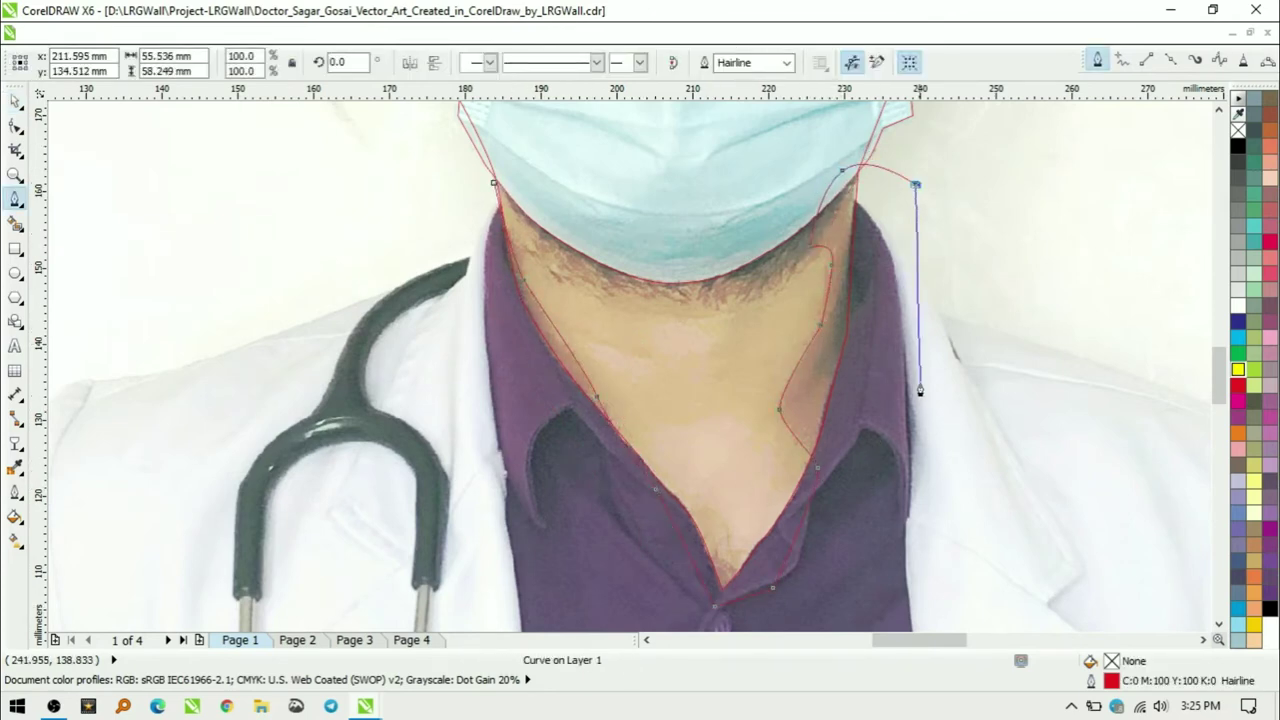
pyautogui.click(493, 180)
pyautogui.press('F10')
pyautogui.press('space')
pyautogui.click(257, 31)
pyautogui.click(520, 383)
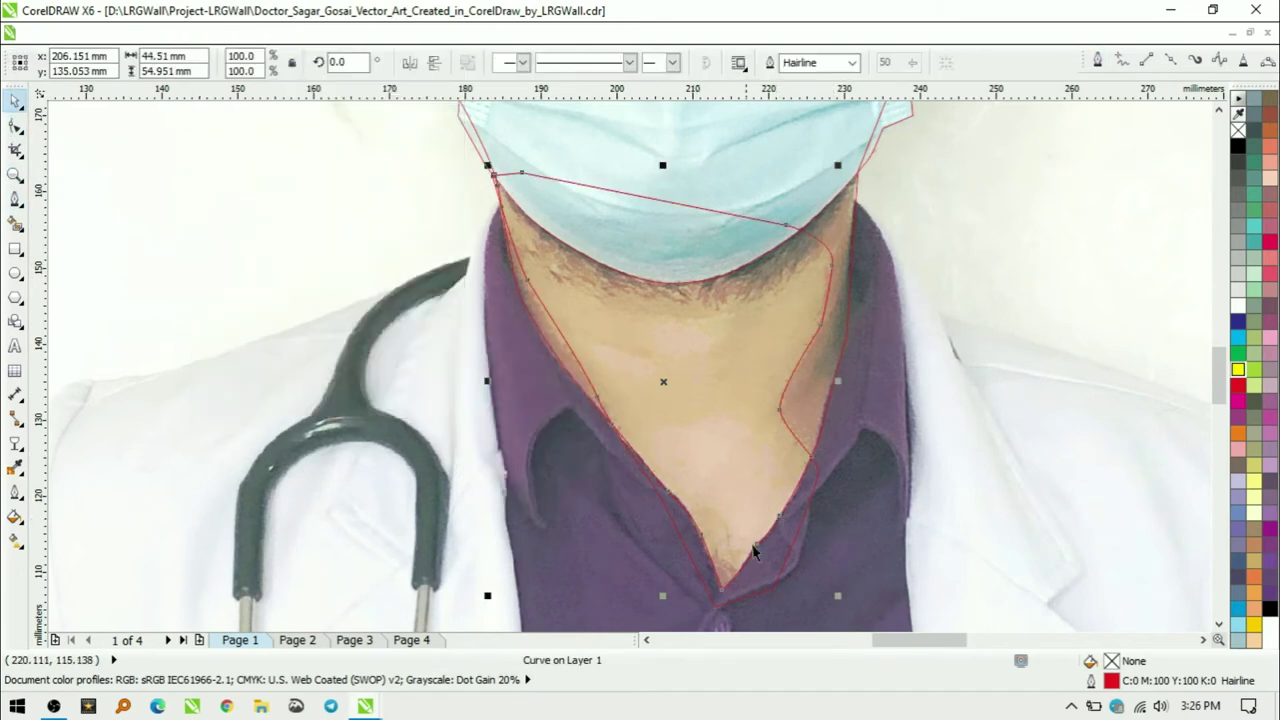
pyautogui.click(232, 31)
pyautogui.click(243, 220)
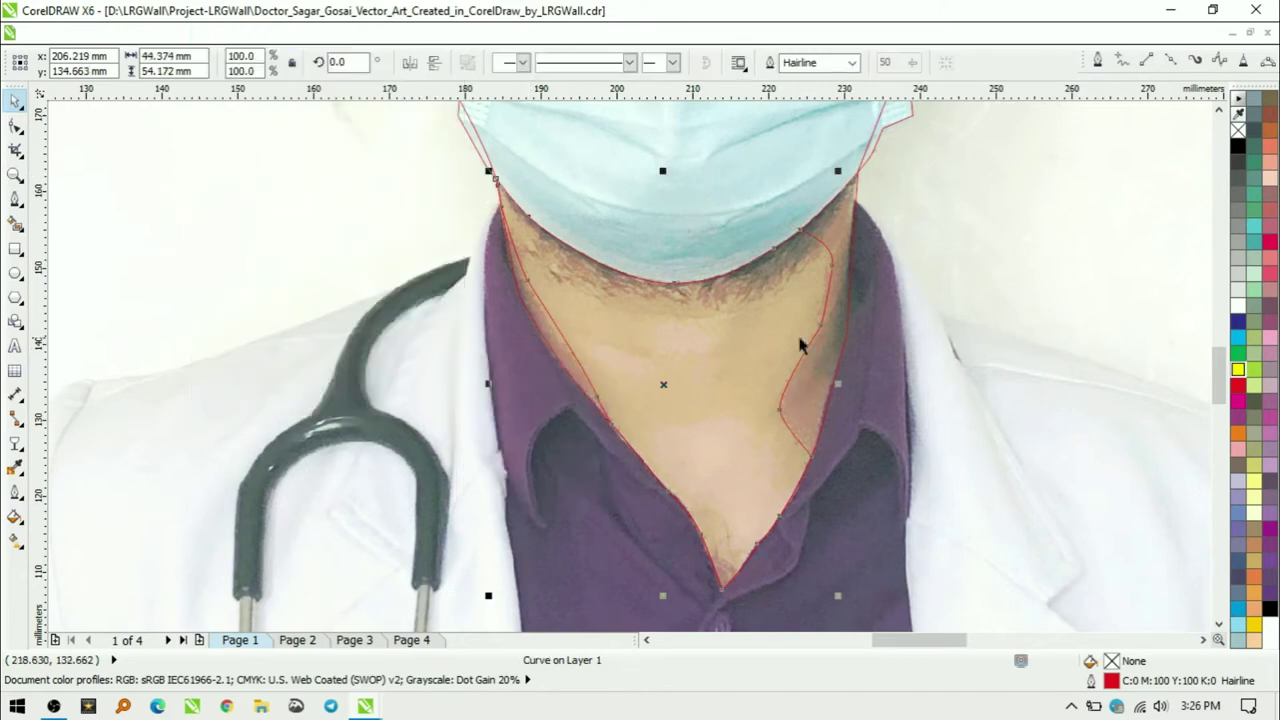
# - Draw a highlight shape on the upper neck
pyautogui.scroll(1, 734, 535)
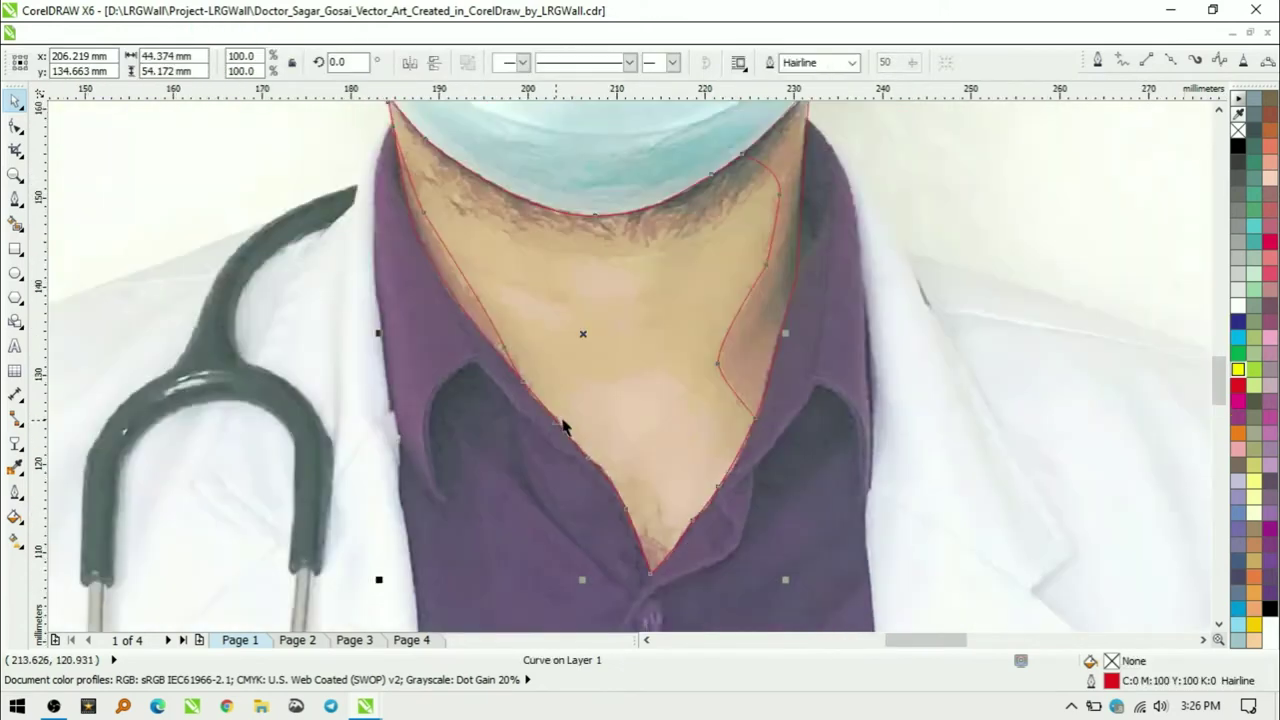
pyautogui.click(555, 259)
pyautogui.click(657, 261)
pyautogui.moveTo(635, 338); pyautogui.dragTo(578, 421)
pyautogui.click(555, 259)
# - Draw a second highlight shape on the lower neck
pyautogui.click(576, 385)
pyautogui.click(661, 374)
pyautogui.click(733, 453)
pyautogui.click(677, 535)
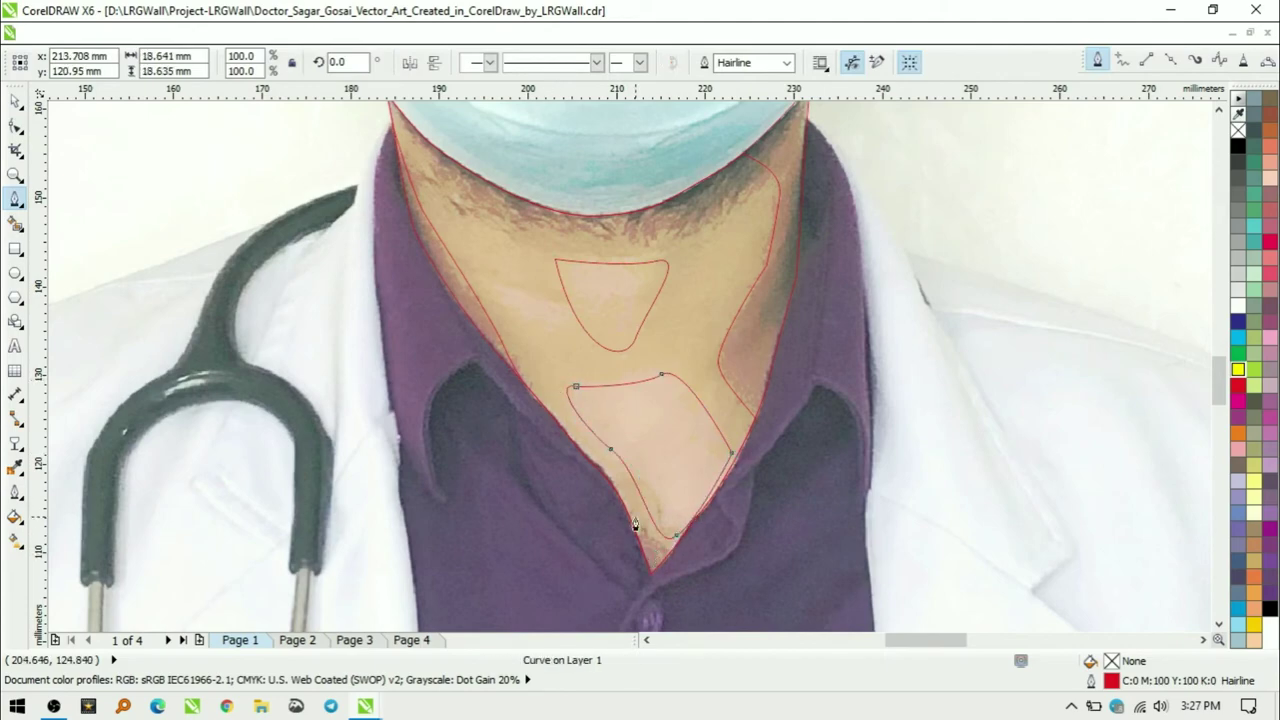
pyautogui.press('F10')
pyautogui.press('space')
pyautogui.scroll(-3, 743, 409)
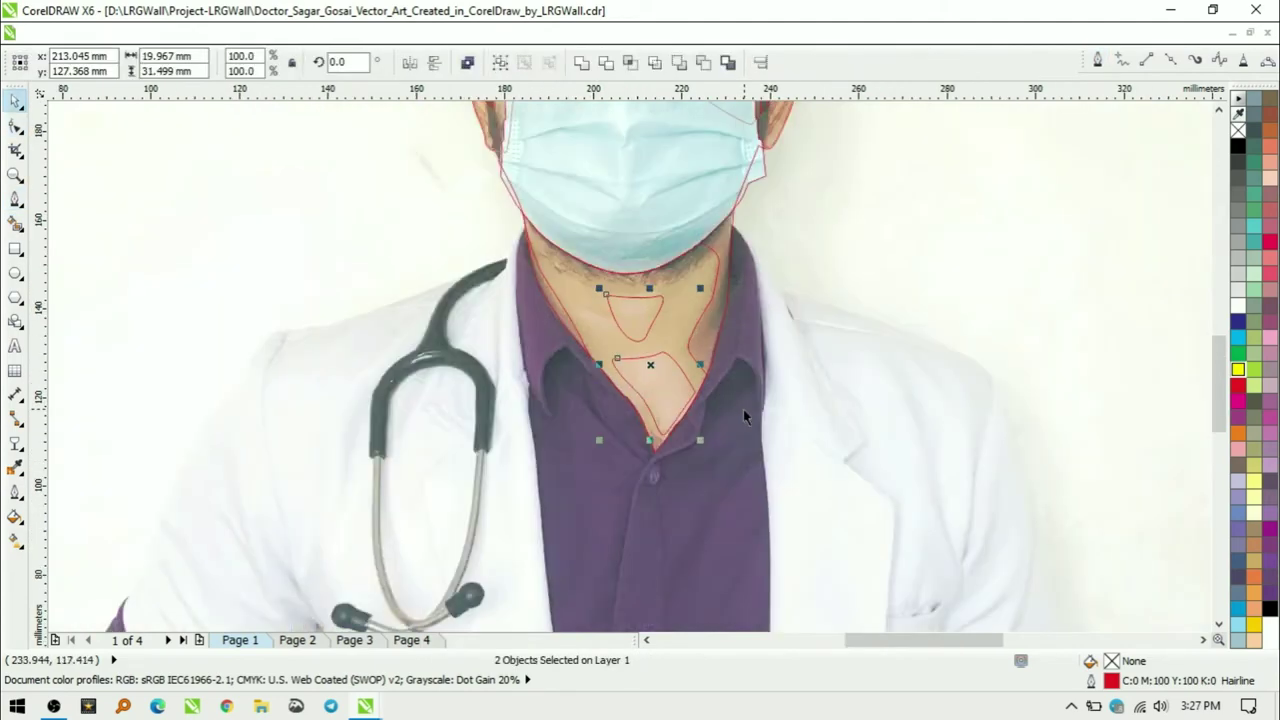
pyautogui.hotkey('ctrl', 'l')
pyautogui.scroll(3, 726, 383)
pyautogui.scroll(-3, 722, 264)
pyautogui.scroll(3, 724, 270)
# - Check the neck lens and face and neck shading shapes, then clear the selection
pyautogui.click(662, 125)
pyautogui.click(586, 206)
pyautogui.click(660, 443)
pyautogui.click(766, 457)
pyautogui.press('Escape')
pyautogui.scroll(-2, 621, 308)
pyautogui.scroll(2, 622, 308)
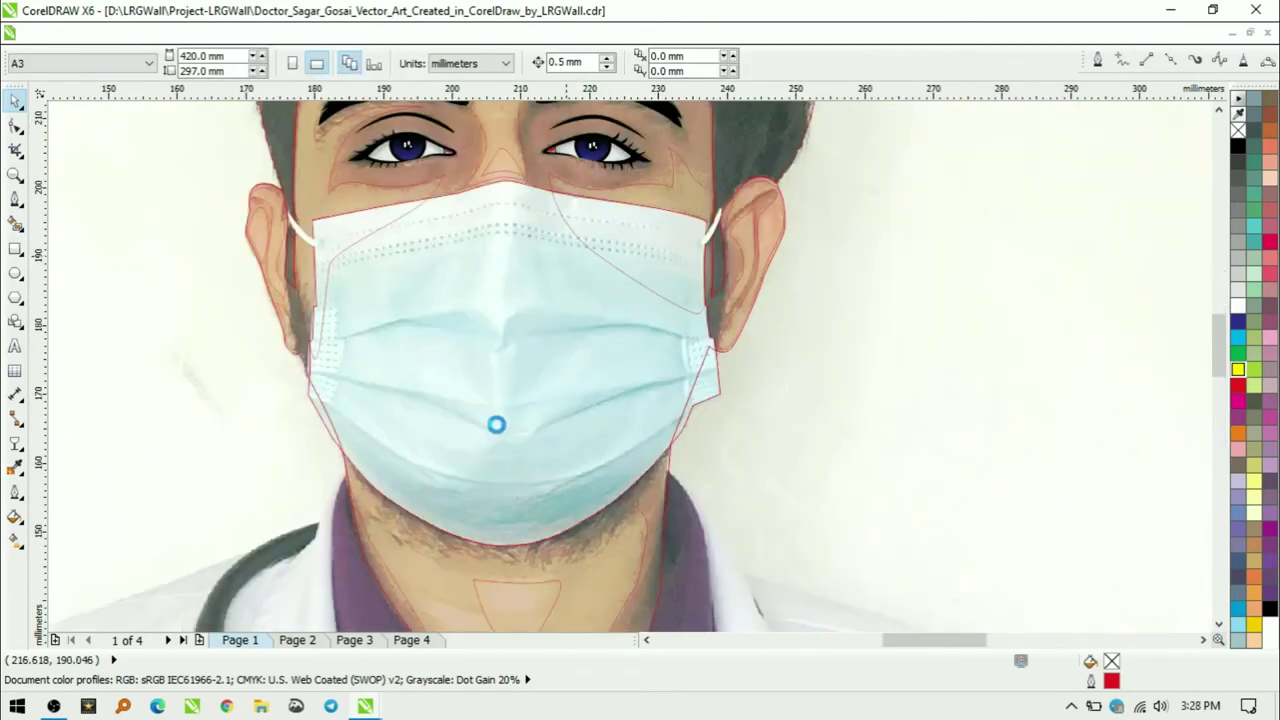
pyautogui.scroll(2, 757, 557)
# - Draw a shadow shape along the jaw beneath the mask and trim it against the mask
pyautogui.press('F5')
pyautogui.scroll(-2, 373, 555)
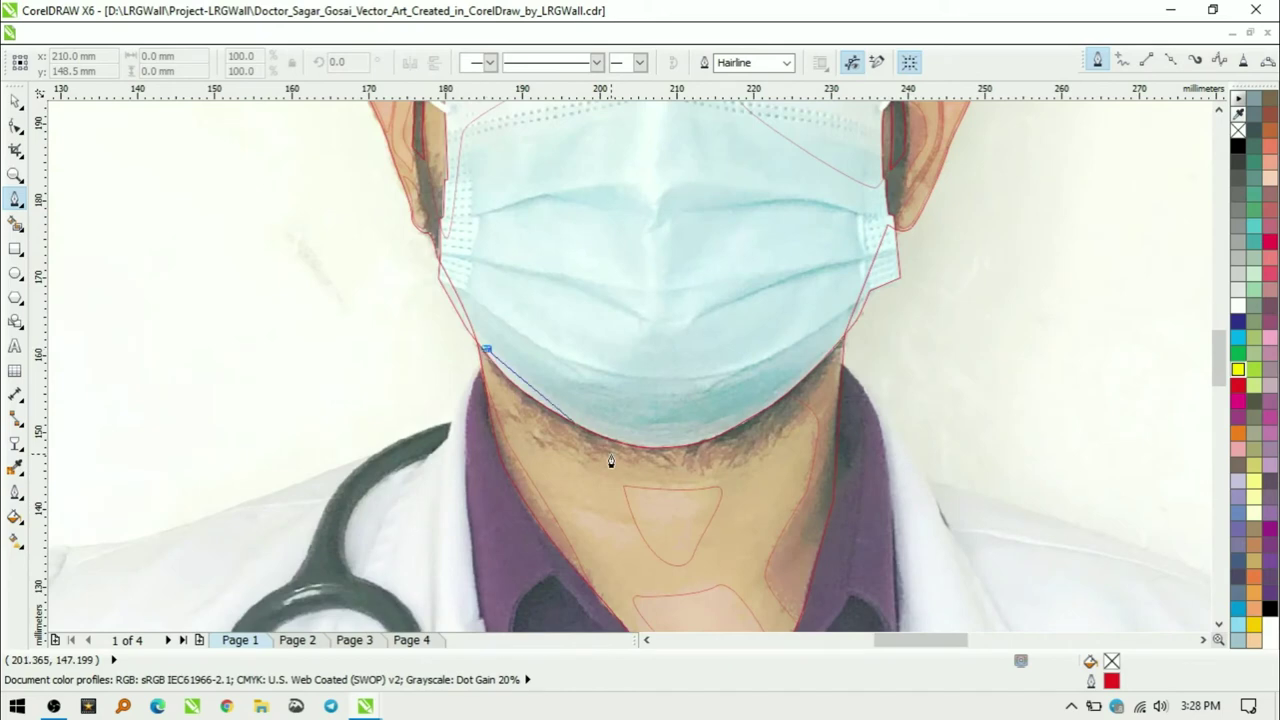
pyautogui.moveTo(611, 455); pyautogui.dragTo(699, 473)
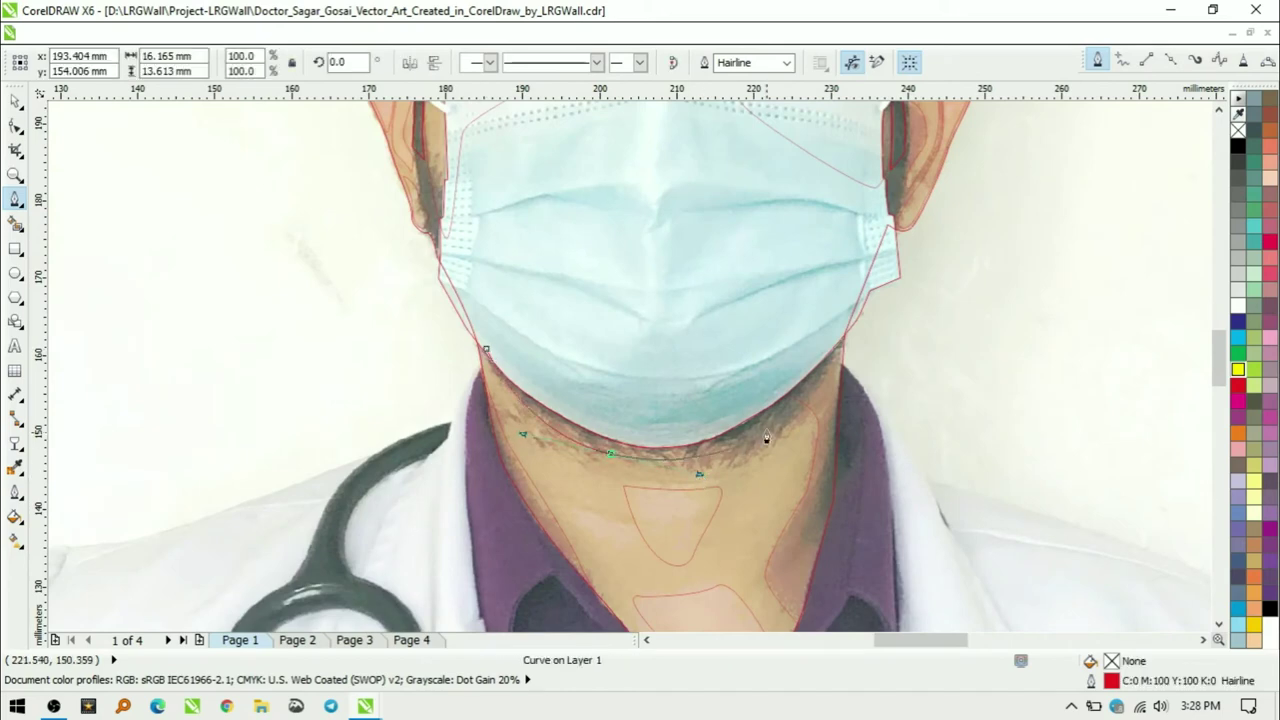
pyautogui.click(486, 350)
pyautogui.press('F10')
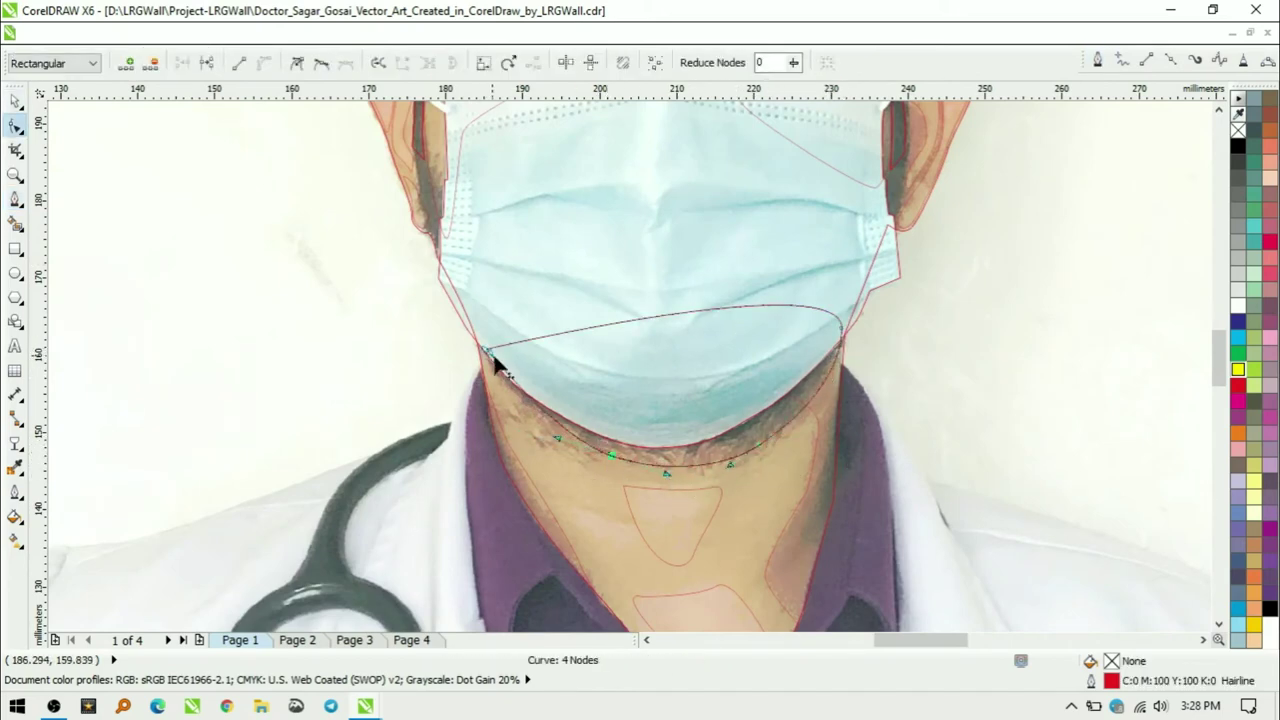
pyautogui.hotkey('alt', 'a')
# - Fill the neck shadow 80% black with no outline and Uniform transparency
pyautogui.click(500, 363)
pyautogui.click(1240, 180)
pyautogui.click(15, 443)
pyautogui.click(91, 63)
pyautogui.click(63, 92)
pyautogui.scroll(-3, 941, 368)
pyautogui.click(841, 412)
pyautogui.press('Escape')
pyautogui.scroll(-2, 810, 387)
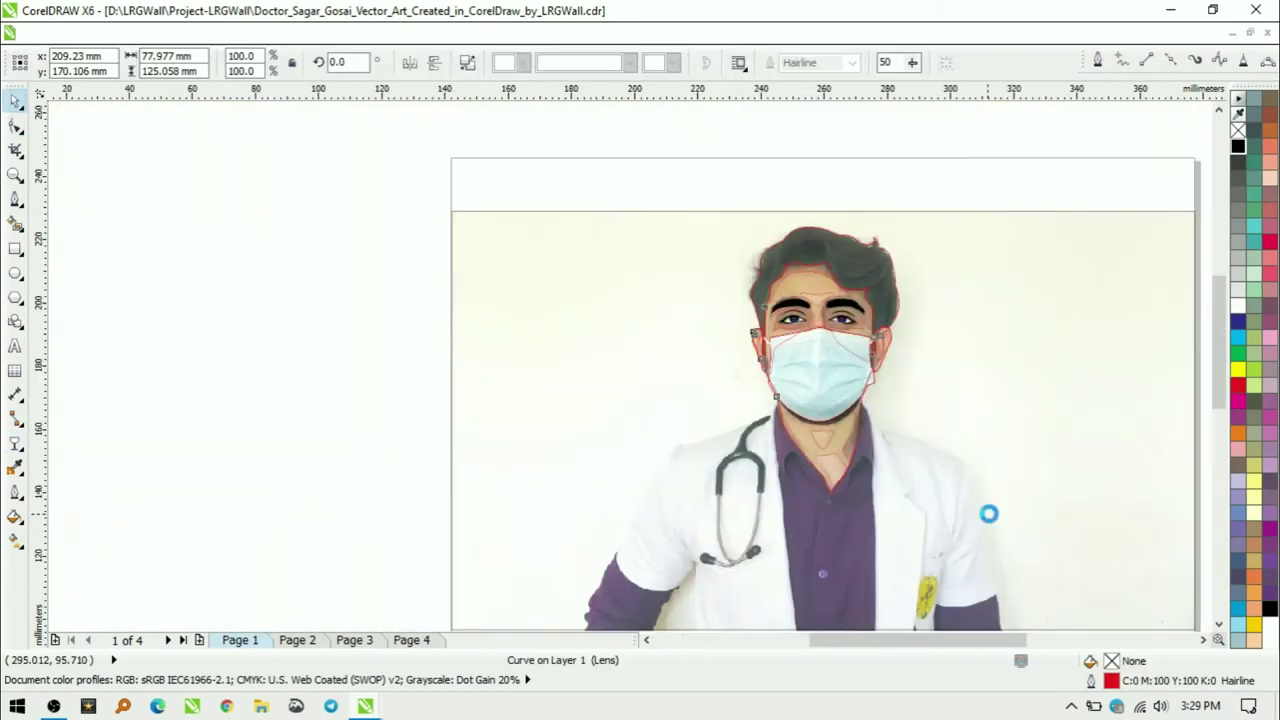
# - Select the face base shape and fill it with a peach skin tone
pyautogui.scroll(2, 660, 233)
pyautogui.click(660, 233)
pyautogui.click(634, 414)
pyautogui.click(600, 440)
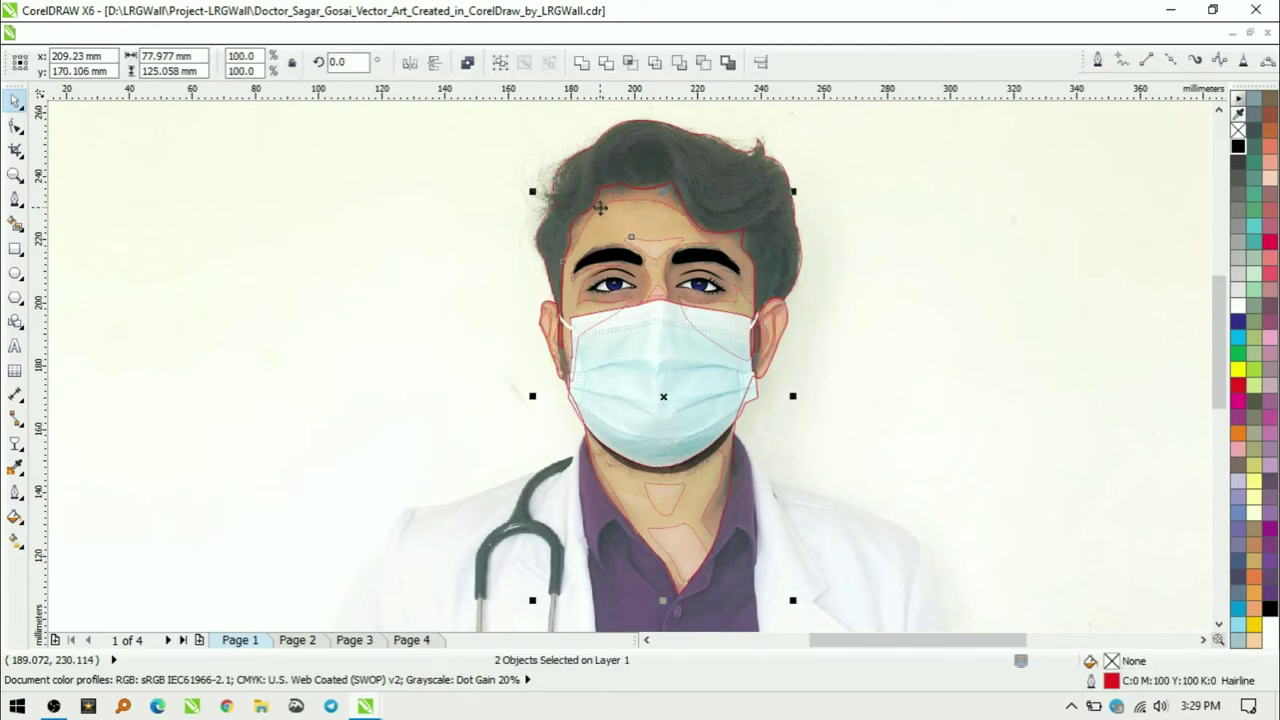
pyautogui.keyDown('shift'); pyautogui.click(565, 452); pyautogui.keyUp('shift')
pyautogui.click(565, 452)
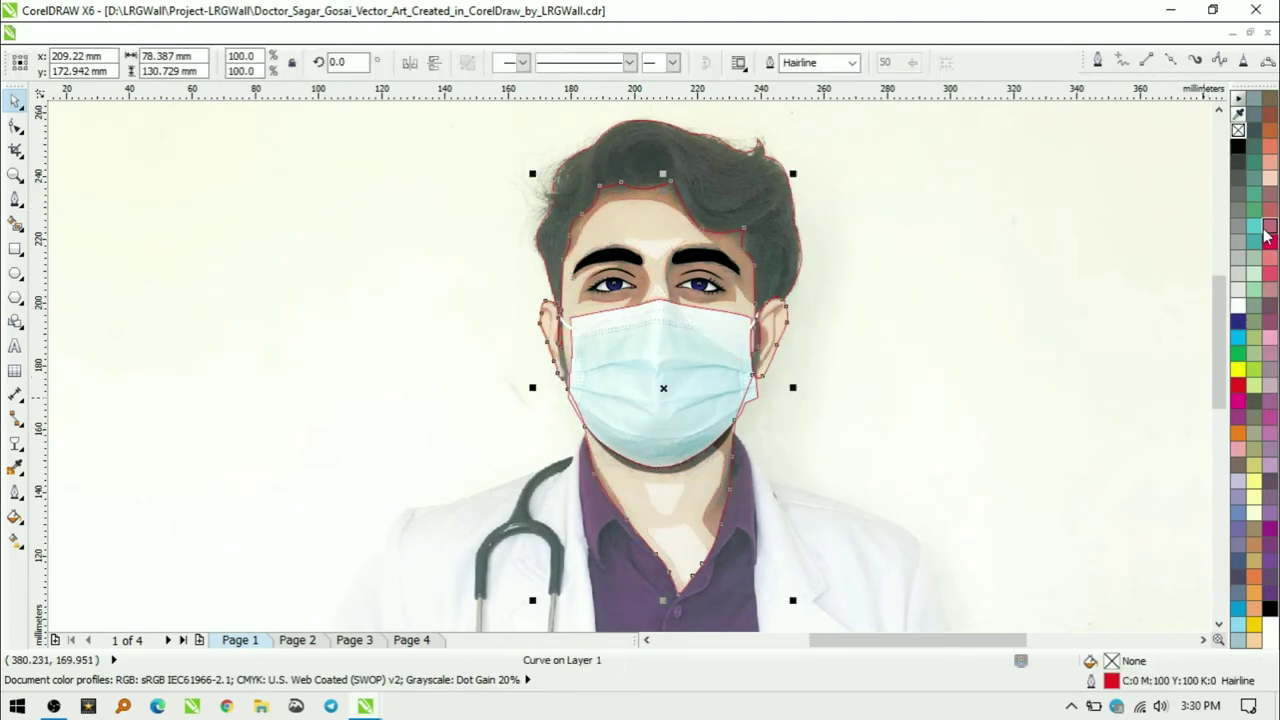
pyautogui.click(1270, 178)
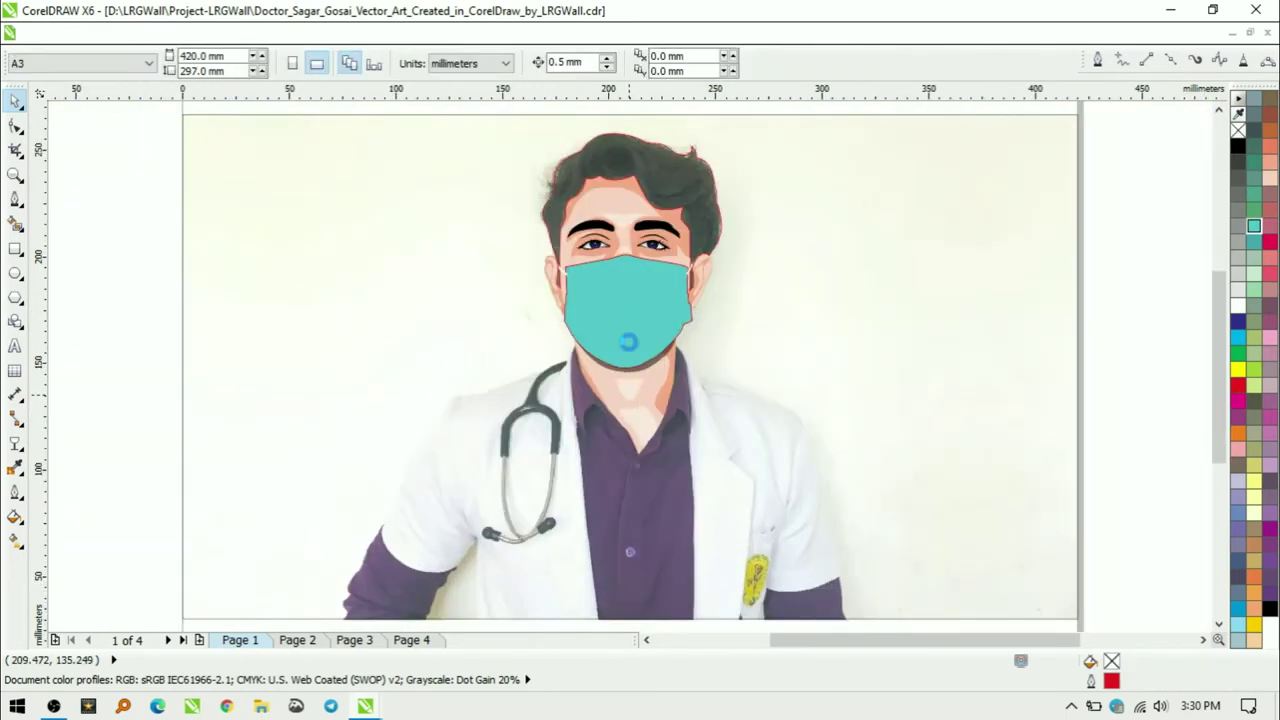
# - Begin a nose-crease curve running down from the mask's top edge
pyautogui.click(628, 342)
pyautogui.scroll(3, 628, 342)
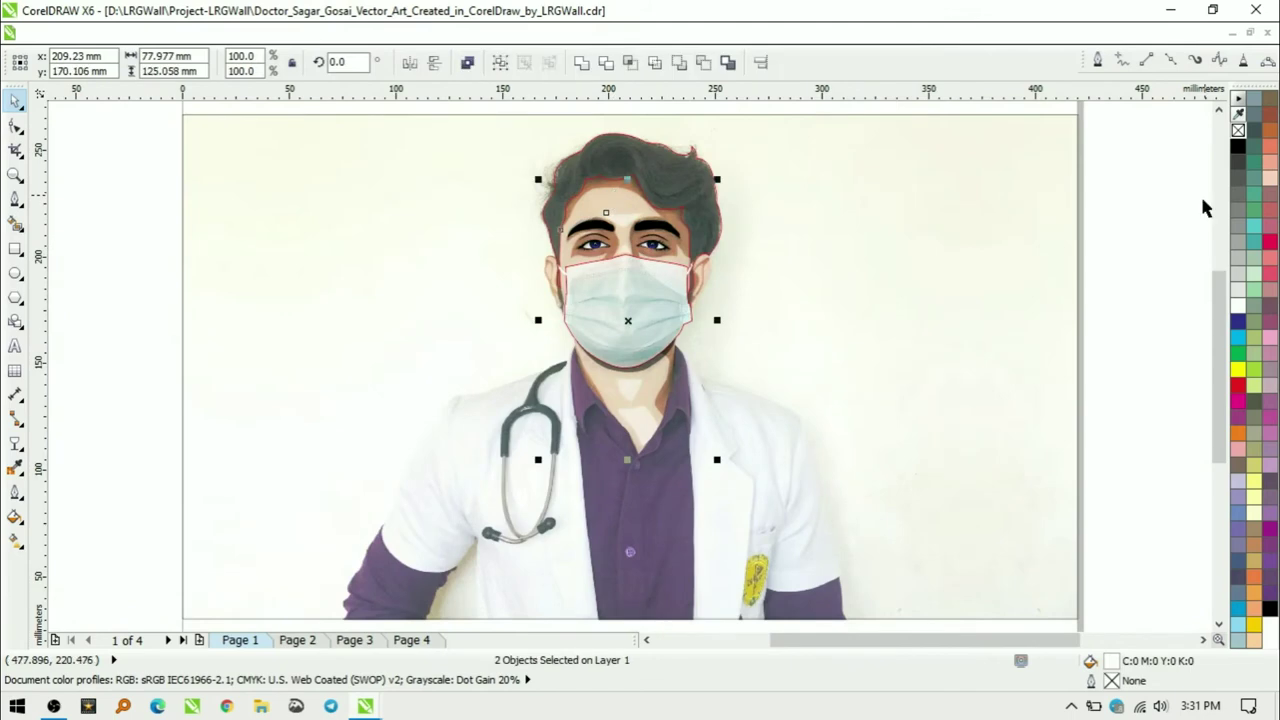
pyautogui.scroll(3, 523, 291)
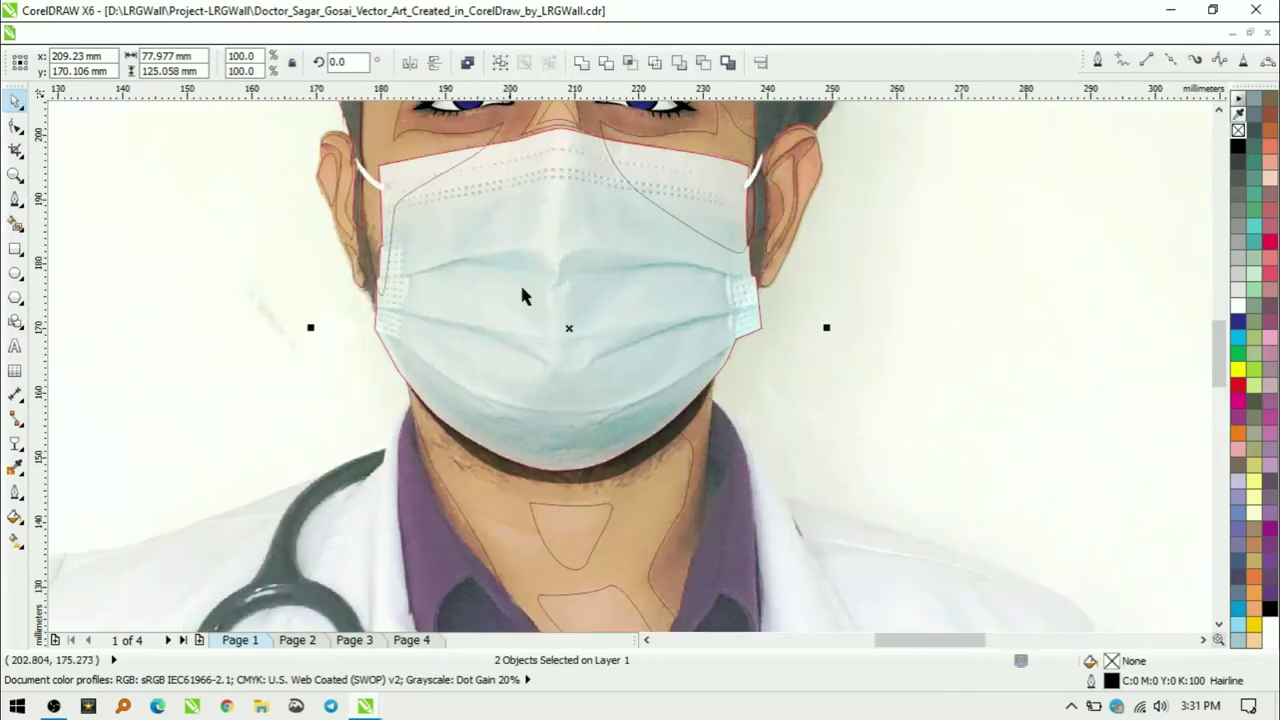
pyautogui.press('F5')
pyautogui.scroll(2, 666, 293)
pyautogui.click(620, 213)
pyautogui.click(599, 291)
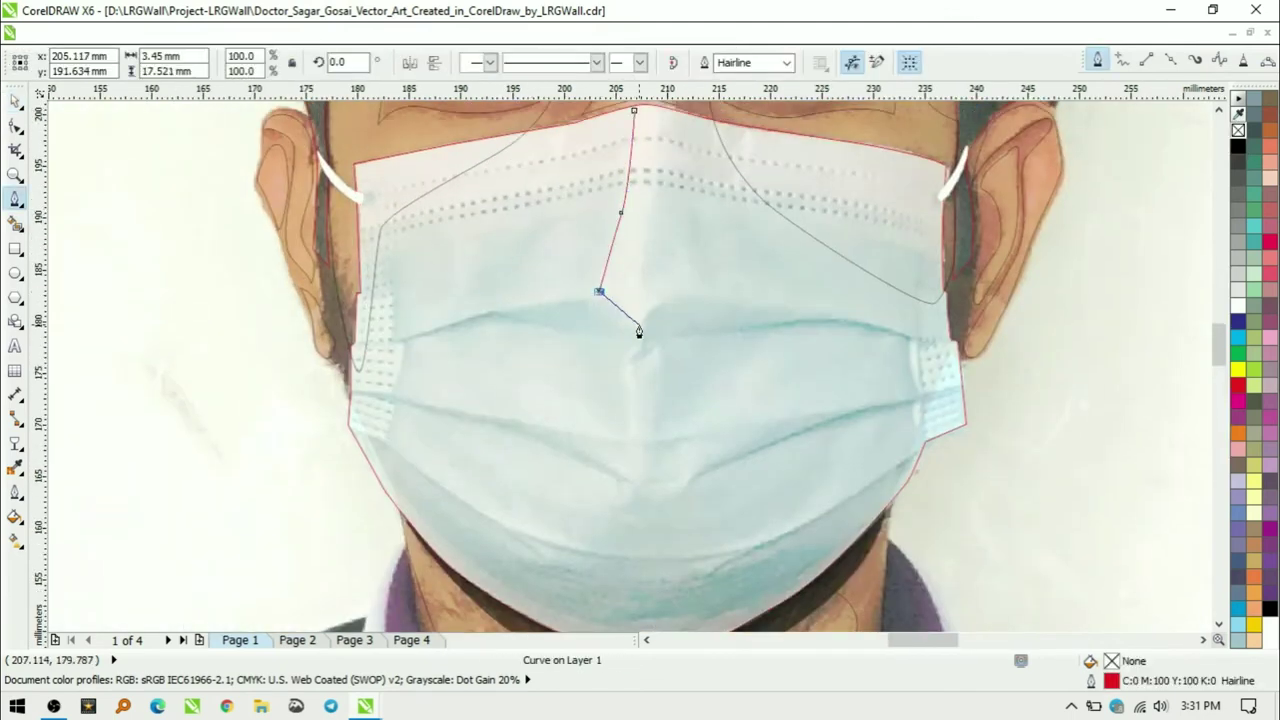
# - Close the nose highlight shape, fill it white and make it semi-transparent
pyautogui.click(657, 304)
pyautogui.click(643, 258)
pyautogui.click(656, 137)
pyautogui.scroll(2, 656, 137)
pyautogui.click(634, 190)
pyautogui.press('space')
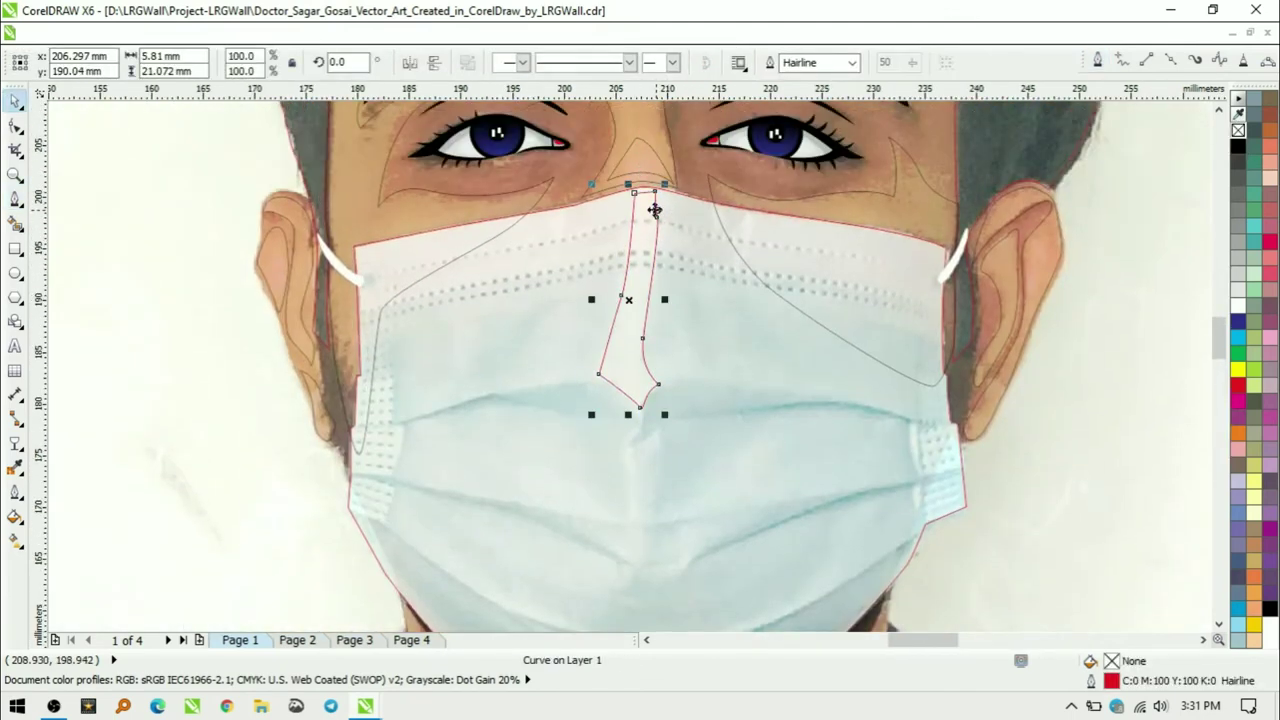
pyautogui.click(16, 470)
pyautogui.moveTo(634, 200); pyautogui.dragTo(643, 200)
pyautogui.scroll(-2, 643, 200)
# - Draw crescent crease shapes along the mask's left and lower folds
pyautogui.press('F5')
pyautogui.scroll(2, 448, 338)
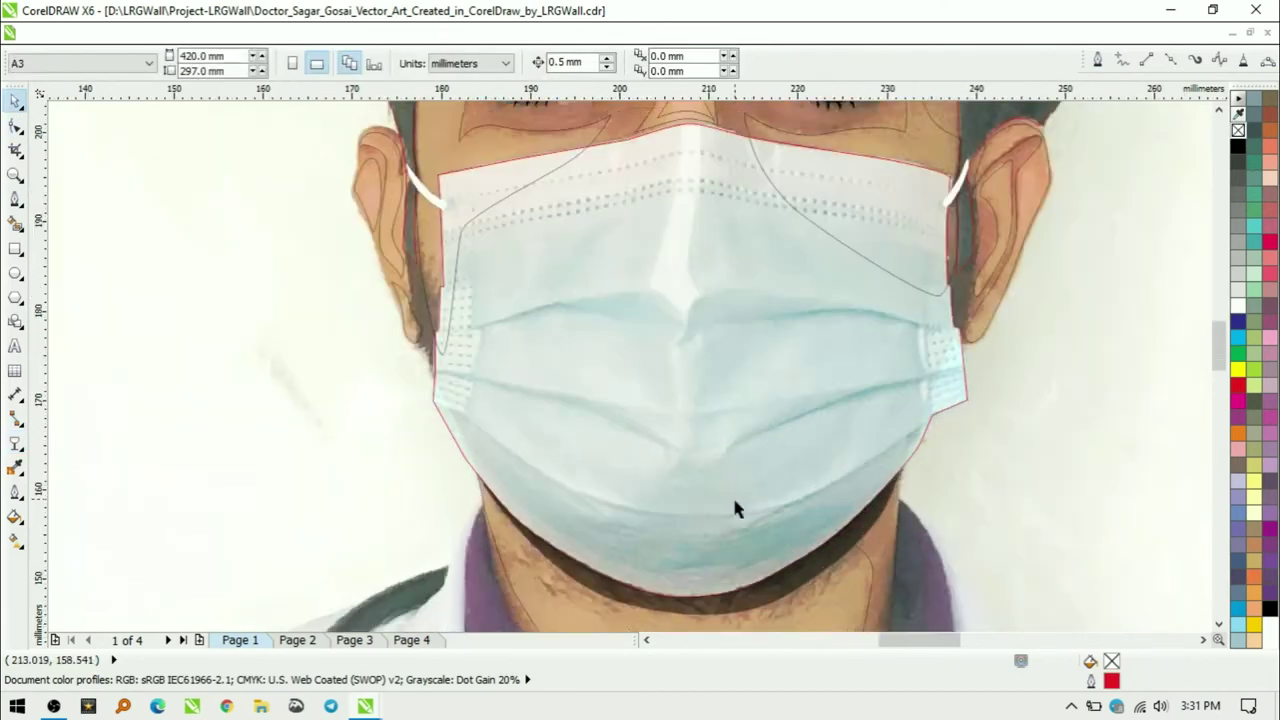
pyautogui.click(557, 302)
pyautogui.click(441, 328)
pyautogui.click(437, 370)
pyautogui.click(604, 404)
pyautogui.click(440, 372)
pyautogui.click(433, 399)
pyautogui.moveTo(656, 513); pyautogui.dragTo(735, 514)
pyautogui.moveTo(466, 416); pyautogui.dragTo(403, 358)
pyautogui.click(434, 405)
# - Draw the right and upper-right crease shapes following the mask folds
pyautogui.click(729, 447)
pyautogui.moveTo(962, 368); pyautogui.dragTo(1006, 371)
pyautogui.click(697, 411)
pyautogui.click(729, 447)
pyautogui.click(695, 324)
pyautogui.moveTo(845, 307); pyautogui.dragTo(865, 309)
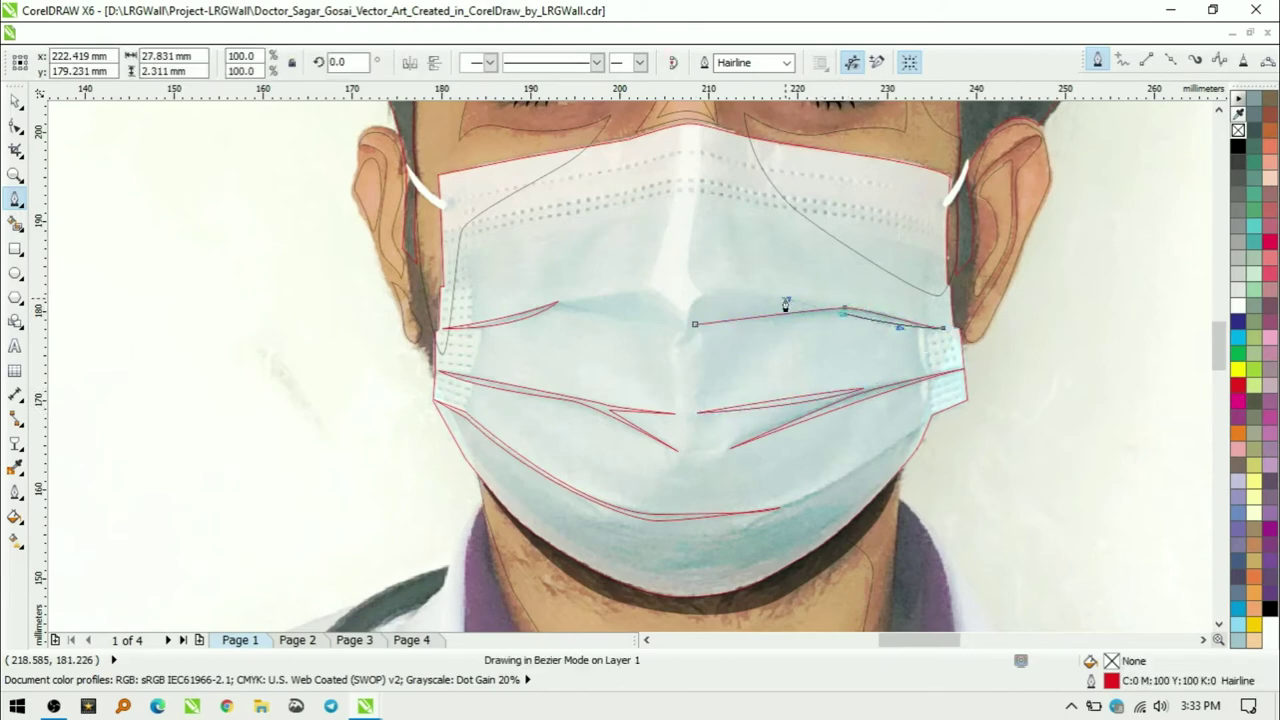
# - Trace a shadow shape under the nose ridge and give it a translucent grey Lens fill
pyautogui.click(557, 302)
pyautogui.click(651, 289)
pyautogui.click(688, 320)
pyautogui.click(716, 291)
pyautogui.click(713, 327)
pyautogui.click(1270, 275)
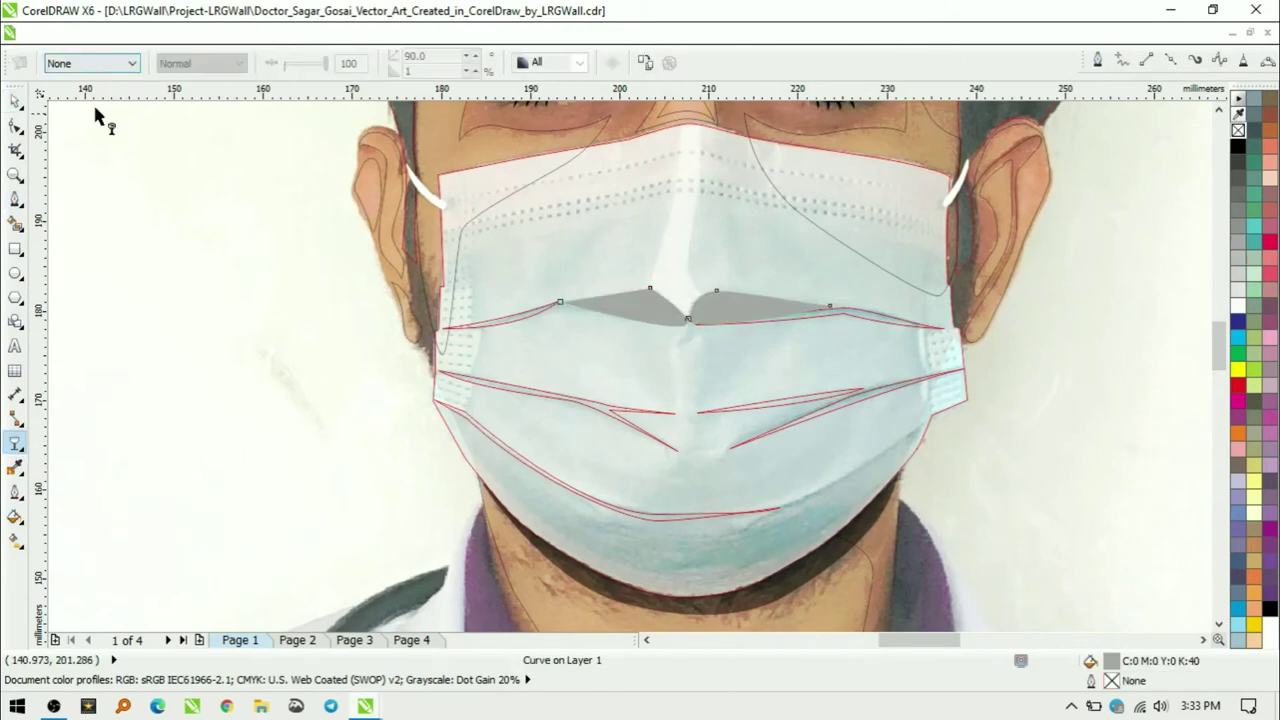
# - Combine all creases into one curve, fill it dark grey and remove its outline
pyautogui.click(491, 320)
pyautogui.keyDown('shift'); pyautogui.click(880, 320); pyautogui.keyUp('shift')
pyautogui.keyDown('shift'); pyautogui.click(632, 516); pyautogui.keyUp('shift')
pyautogui.hotkey('ctrl', 'l')
pyautogui.click(1238, 175)
pyautogui.click(15, 198)
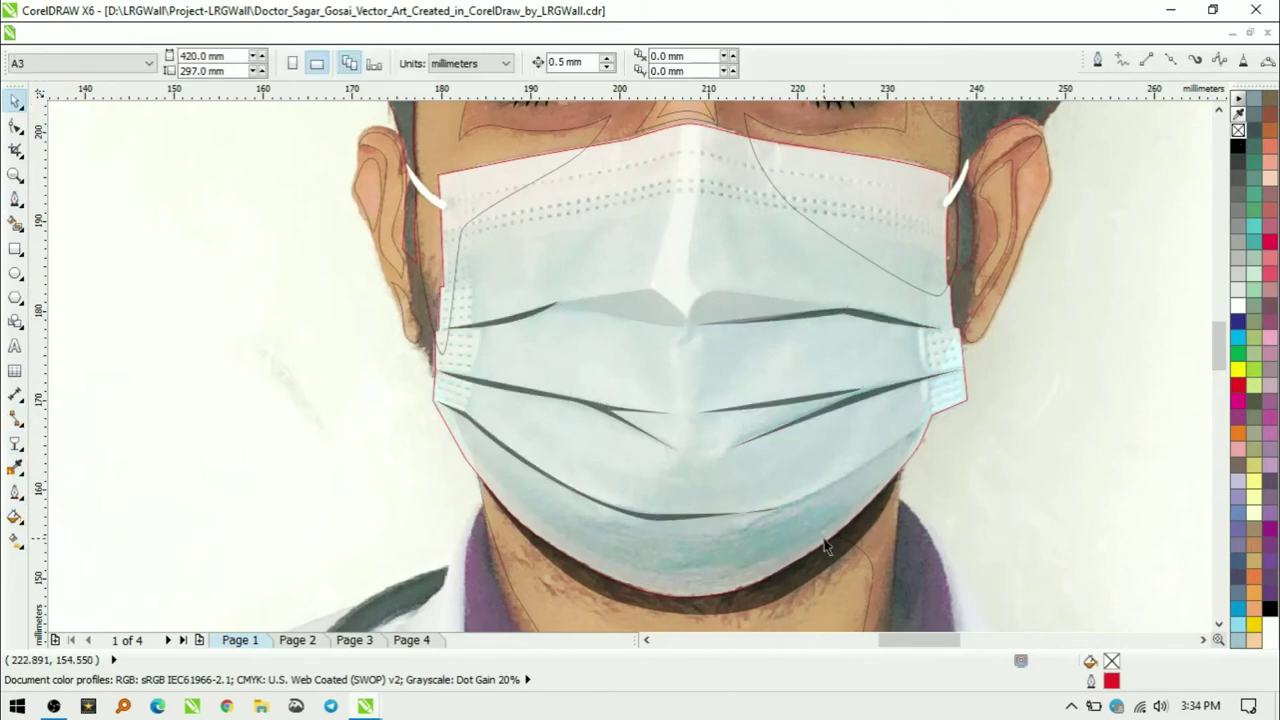
pyautogui.click(741, 530)
pyautogui.press('space')
pyautogui.click(664, 263)
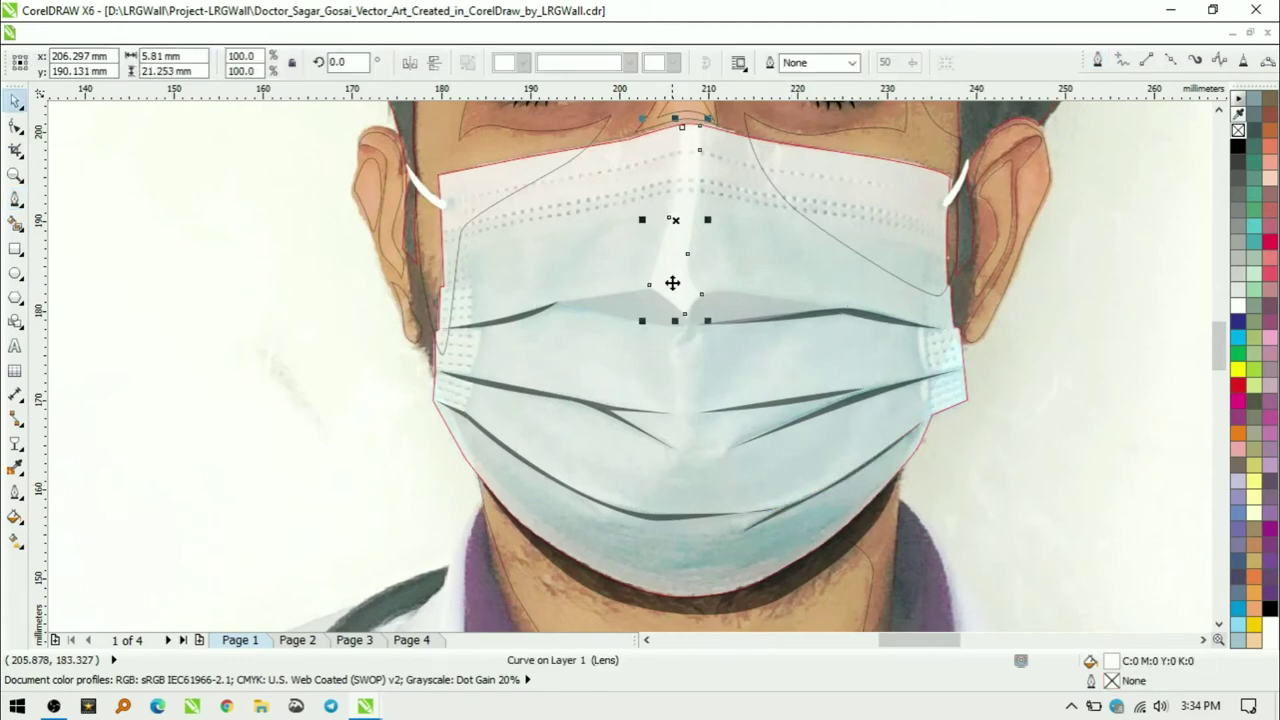
# - Draw a curve along the mask's top edge from the left side to the right ear
pyautogui.press('Escape')
pyautogui.click(451, 203)
pyautogui.click(605, 172)
pyautogui.click(689, 151)
pyautogui.click(769, 170)
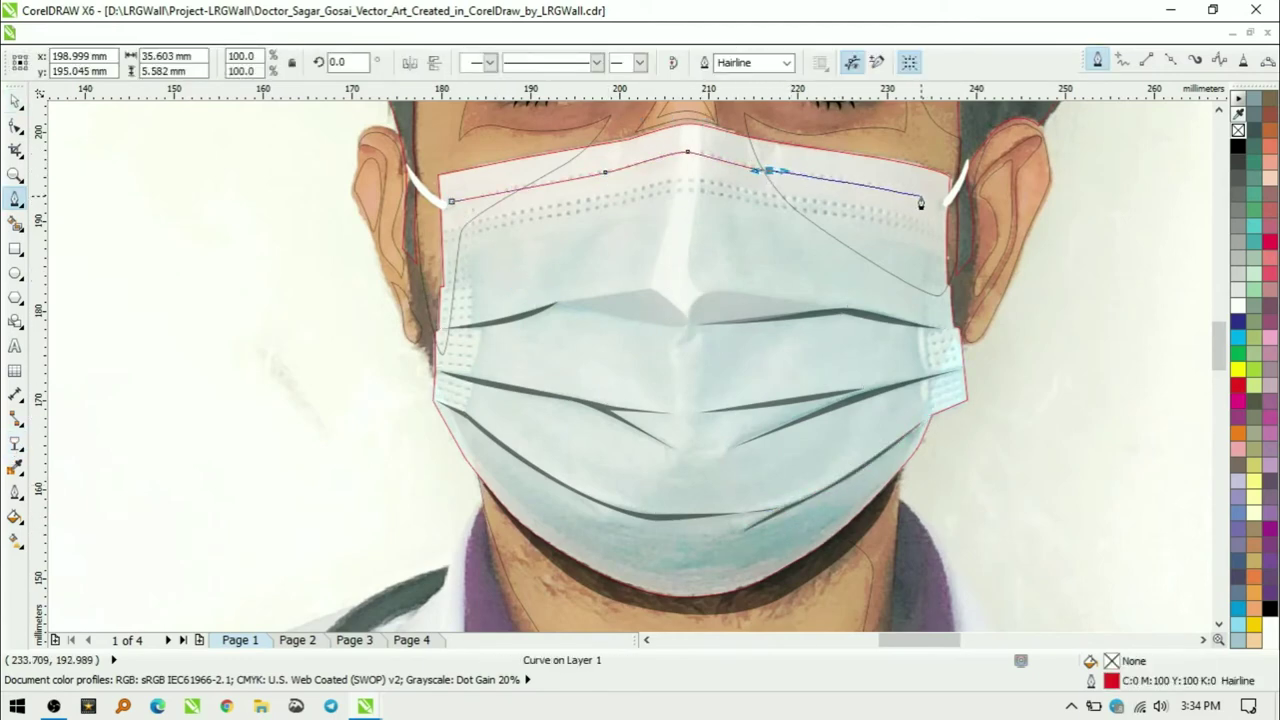
pyautogui.click(943, 203)
pyautogui.press('space')
# - Make the curve a dotted 50% grey line and duplicate it down the band into three rows
pyautogui.click(629, 62)
pyautogui.click(589, 178)
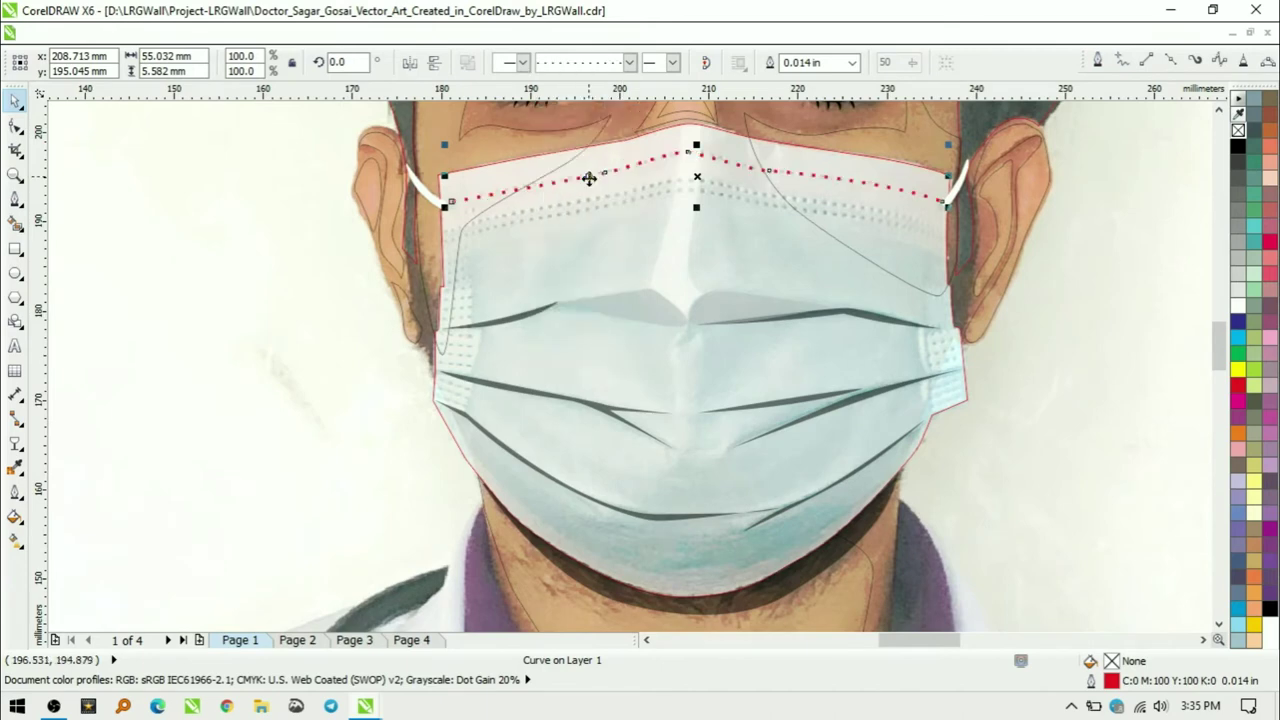
pyautogui.moveTo(551, 183); pyautogui.dragTo(562, 236)
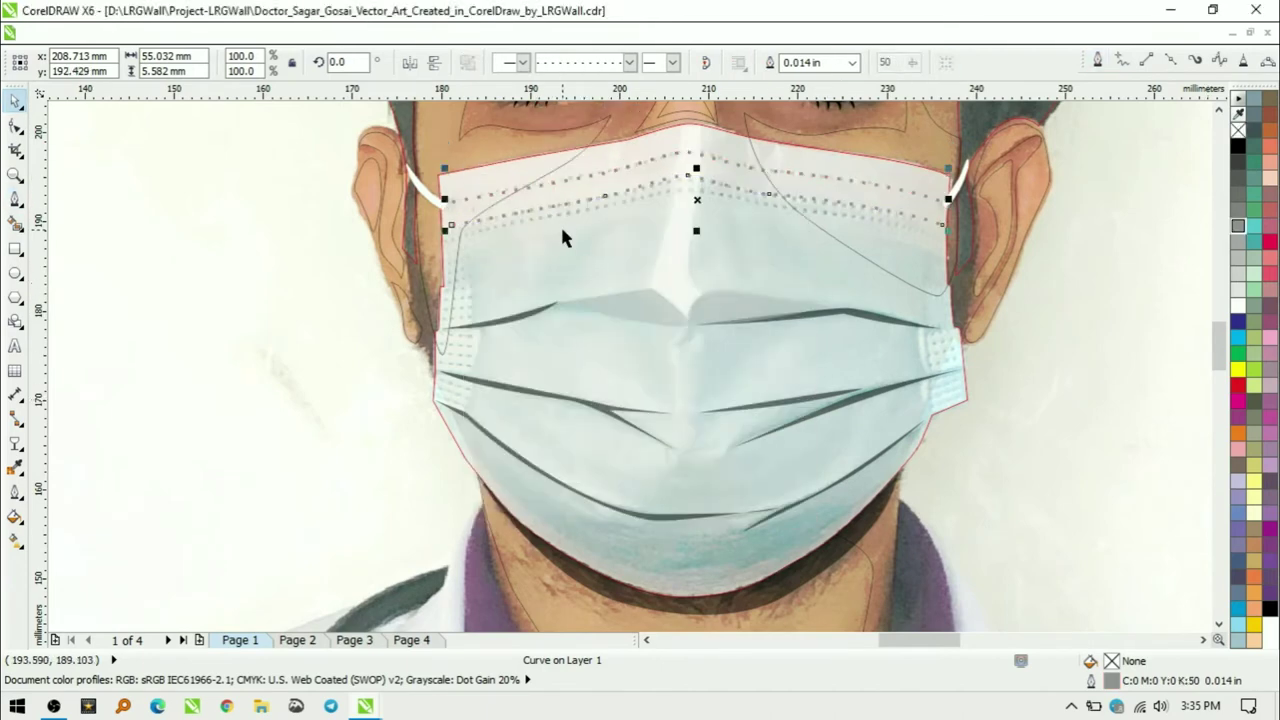
pyautogui.keyDown('shift'); pyautogui.click(672, 183); pyautogui.keyUp('shift')
pyautogui.press('F12')
pyautogui.press('Escape')
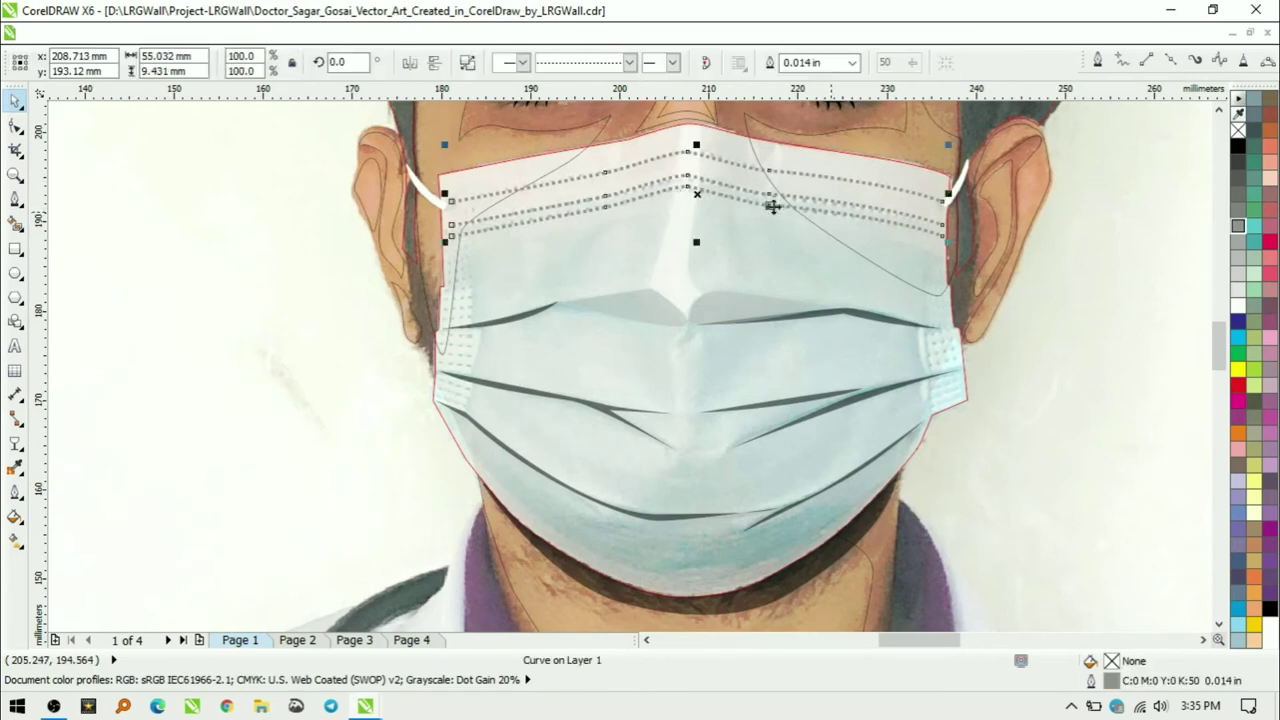
# - Draw the mask's top band shape and fit its nodes to the mask edge
pyautogui.click(600, 311)
pyautogui.press('Escape')
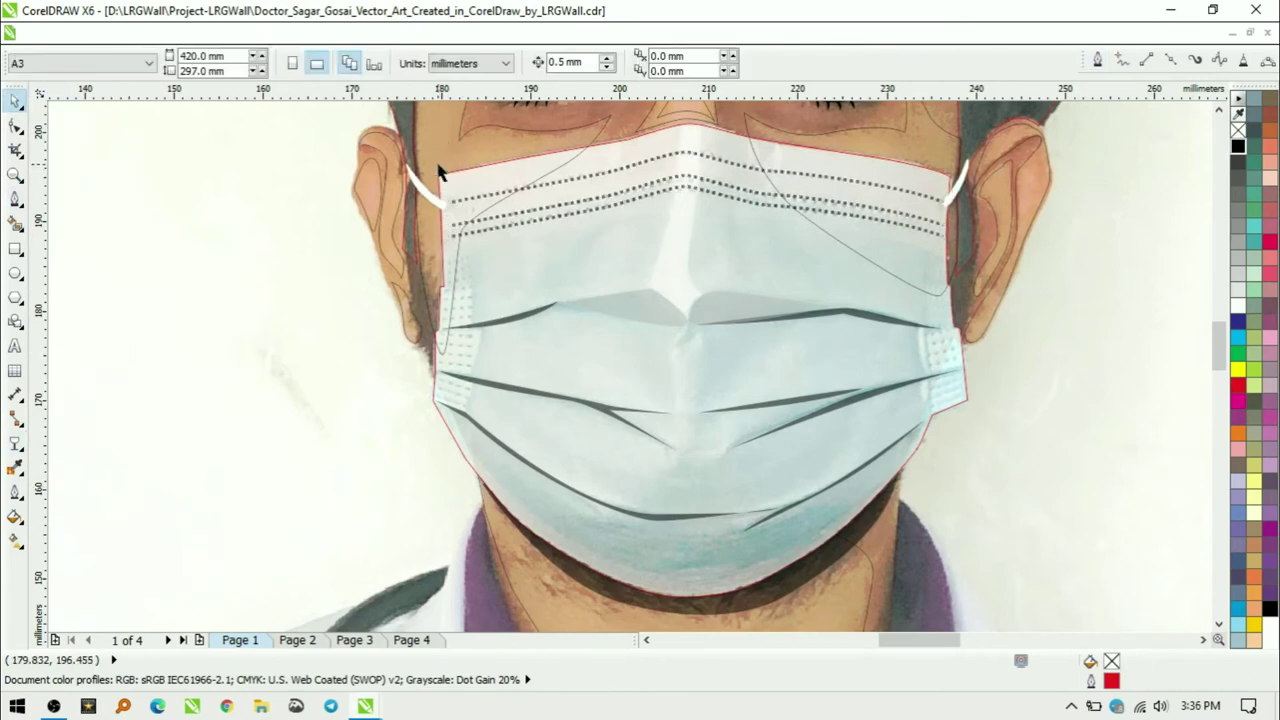
pyautogui.moveTo(432, 166); pyautogui.dragTo(937, 165)
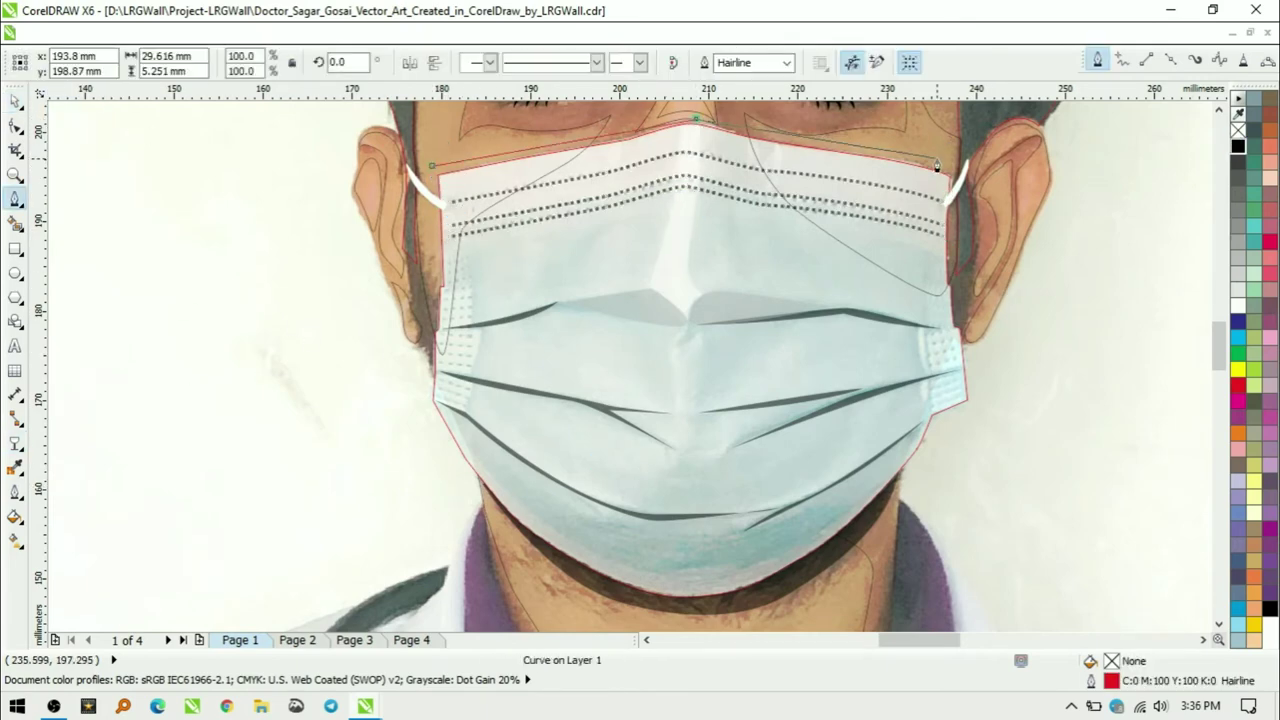
pyautogui.press('space')
pyautogui.click(430, 237)
pyautogui.press('F10')
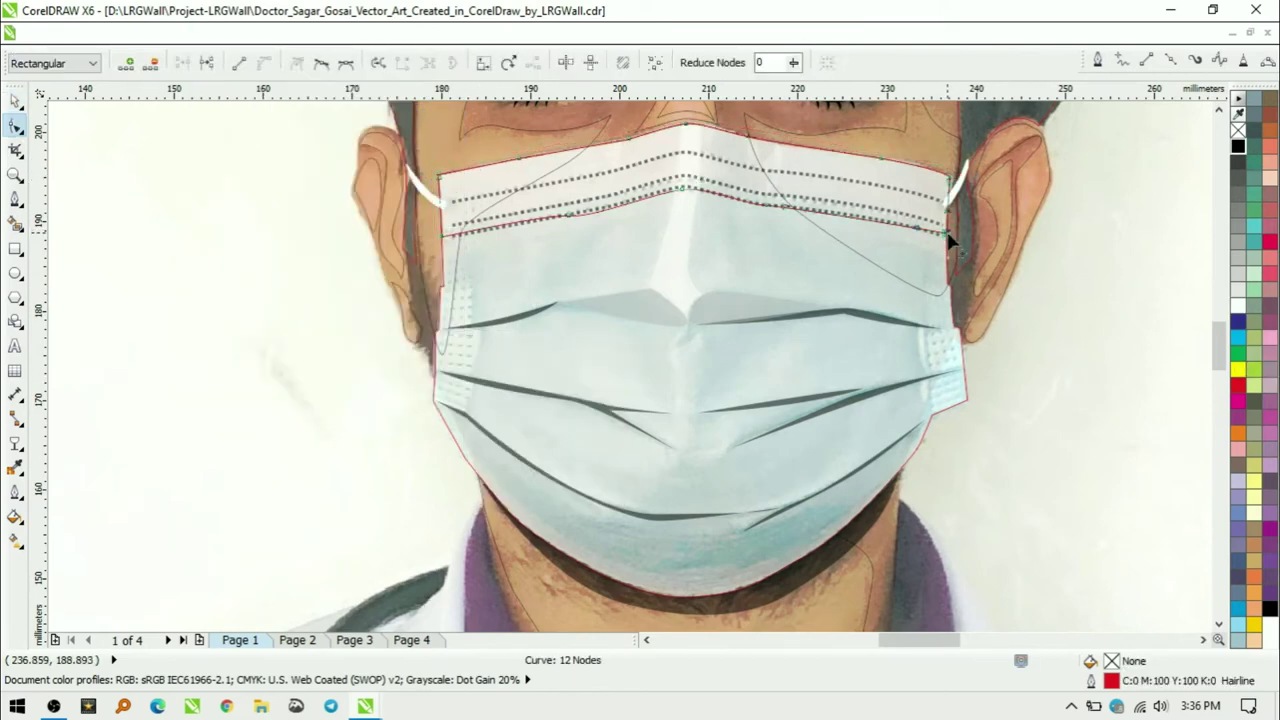
pyautogui.moveTo(444, 244); pyautogui.dragTo(448, 248)
# - Fill the top band white with transparency
pyautogui.press('space')
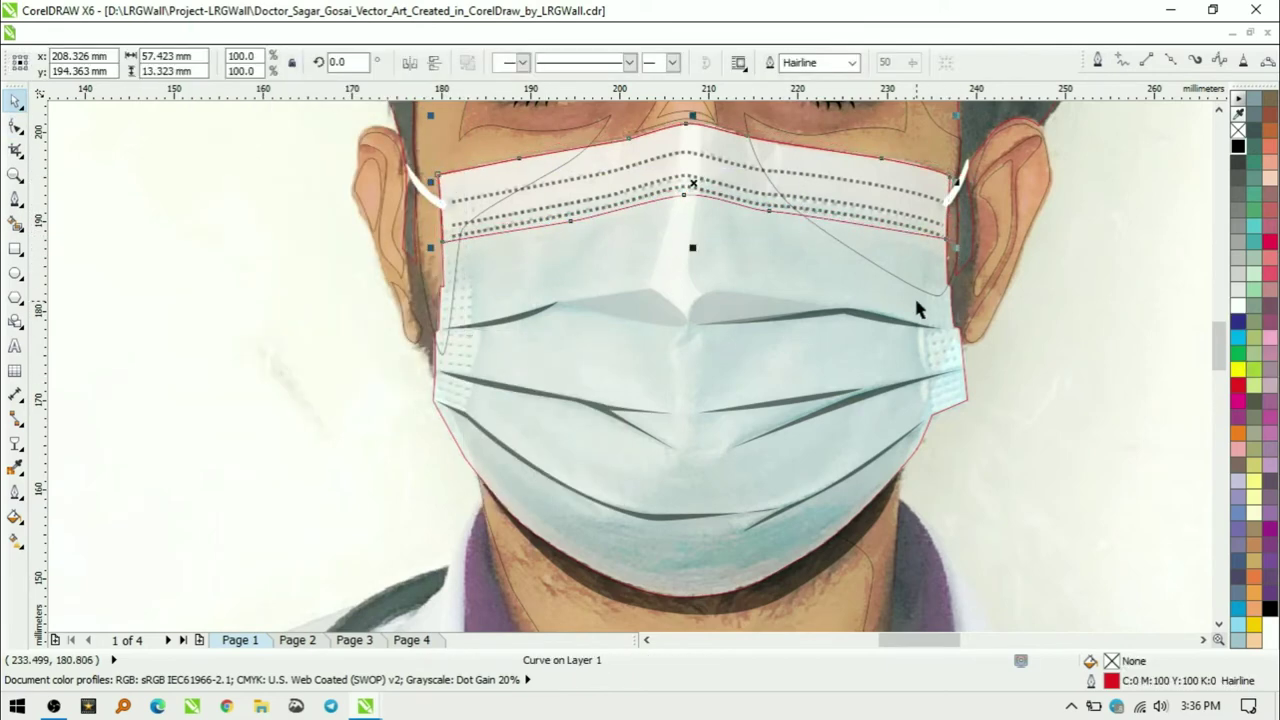
pyautogui.click(1238, 306)
pyautogui.click(15, 444)
pyautogui.press('Escape')
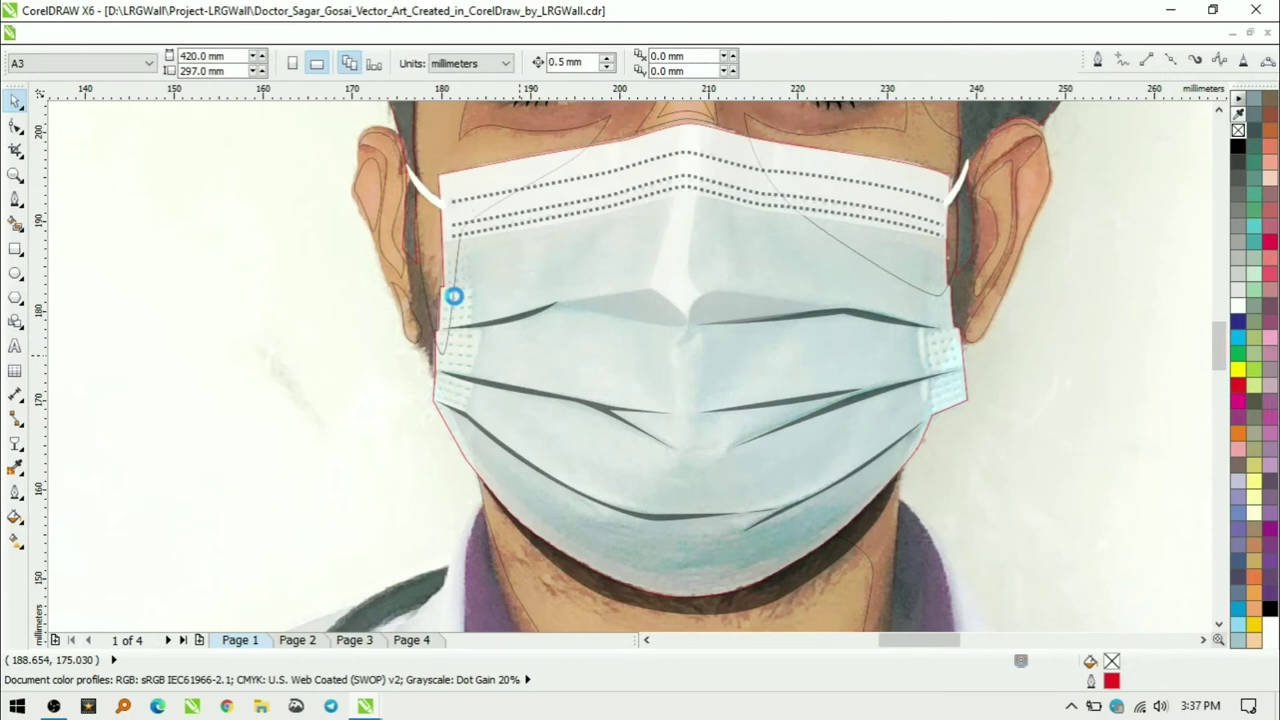
# - Trace the left side strip and fit it to the mask edge with Shaping
pyautogui.press('space')
pyautogui.click(438, 239)
pyautogui.click(466, 237)
pyautogui.click(472, 284)
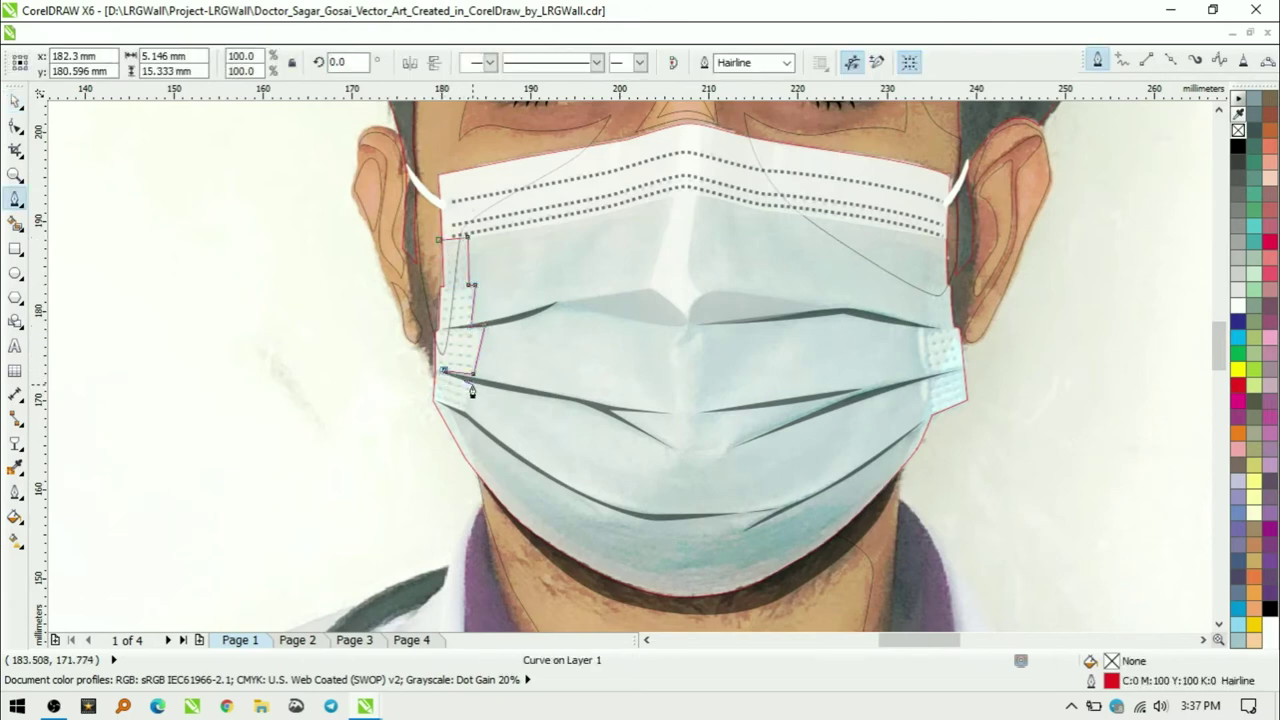
pyautogui.click(289, 31)
pyautogui.click(520, 393)
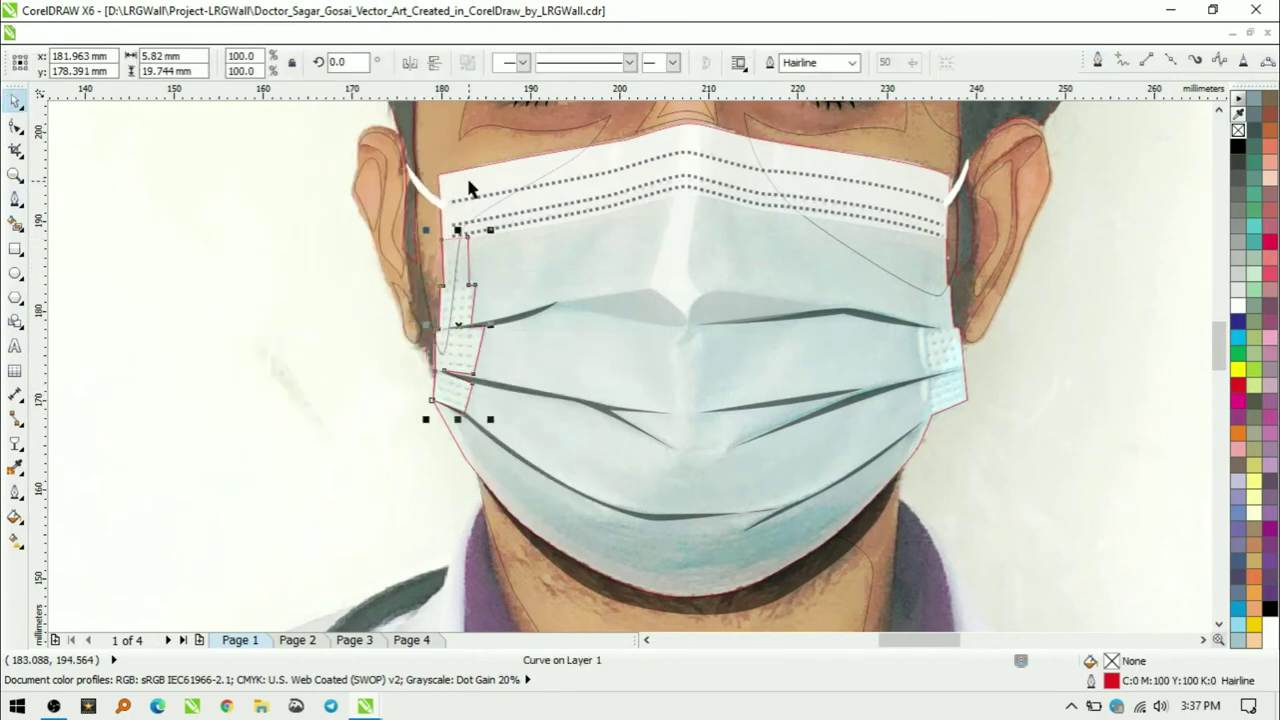
pyautogui.click(938, 405)
# - Trace the right side strip and select it together with the mask
pyautogui.press('space')
pyautogui.click(924, 240)
pyautogui.click(924, 295)
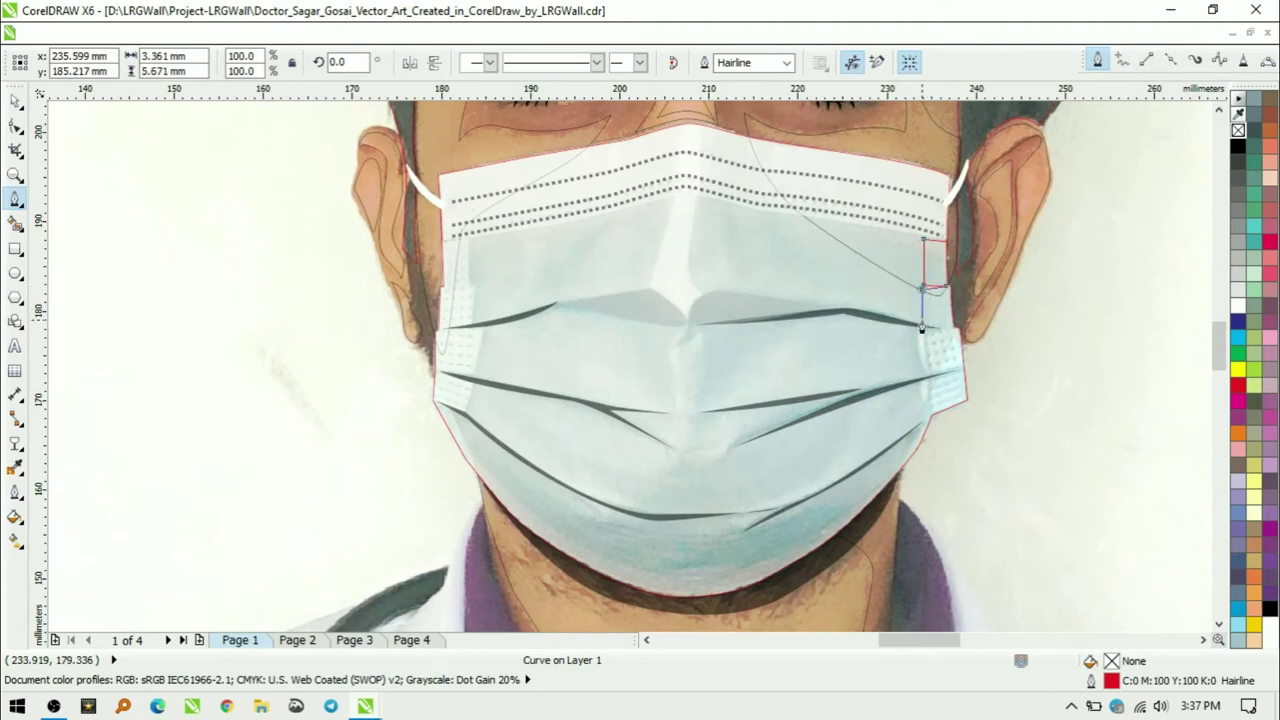
pyautogui.press('space')
pyautogui.click(220, 31)
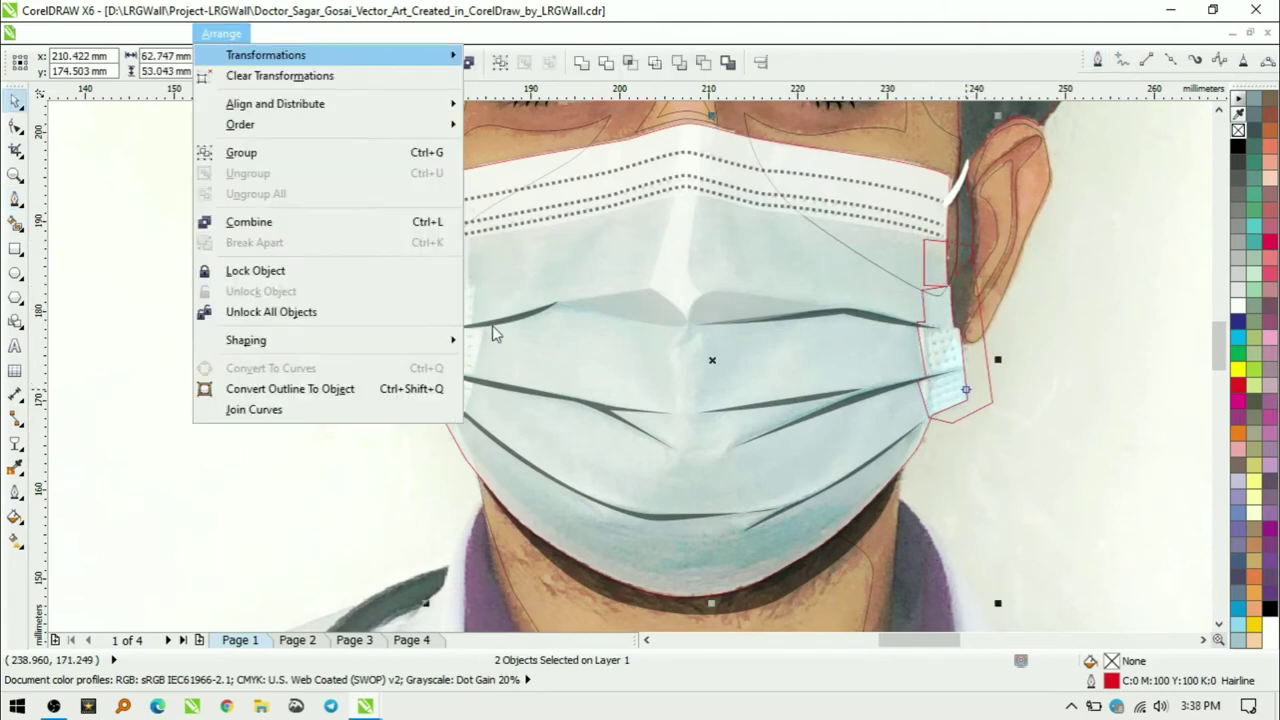
# - Fit the right strip to the mask edge and draw a highlight along the lower fold
pyautogui.click(520, 393)
pyautogui.click(648, 432)
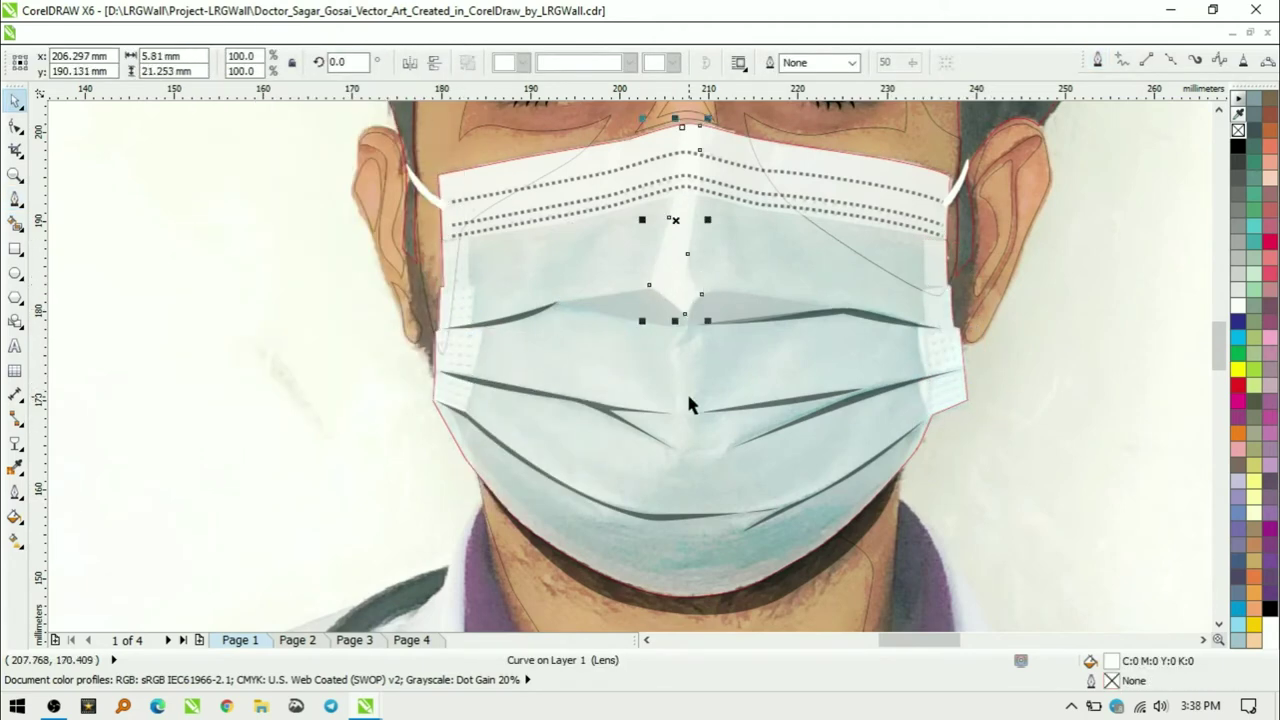
pyautogui.press('space')
pyautogui.click(493, 426)
pyautogui.click(579, 481)
pyautogui.moveTo(641, 511); pyautogui.dragTo(596, 521)
pyautogui.click(449, 428)
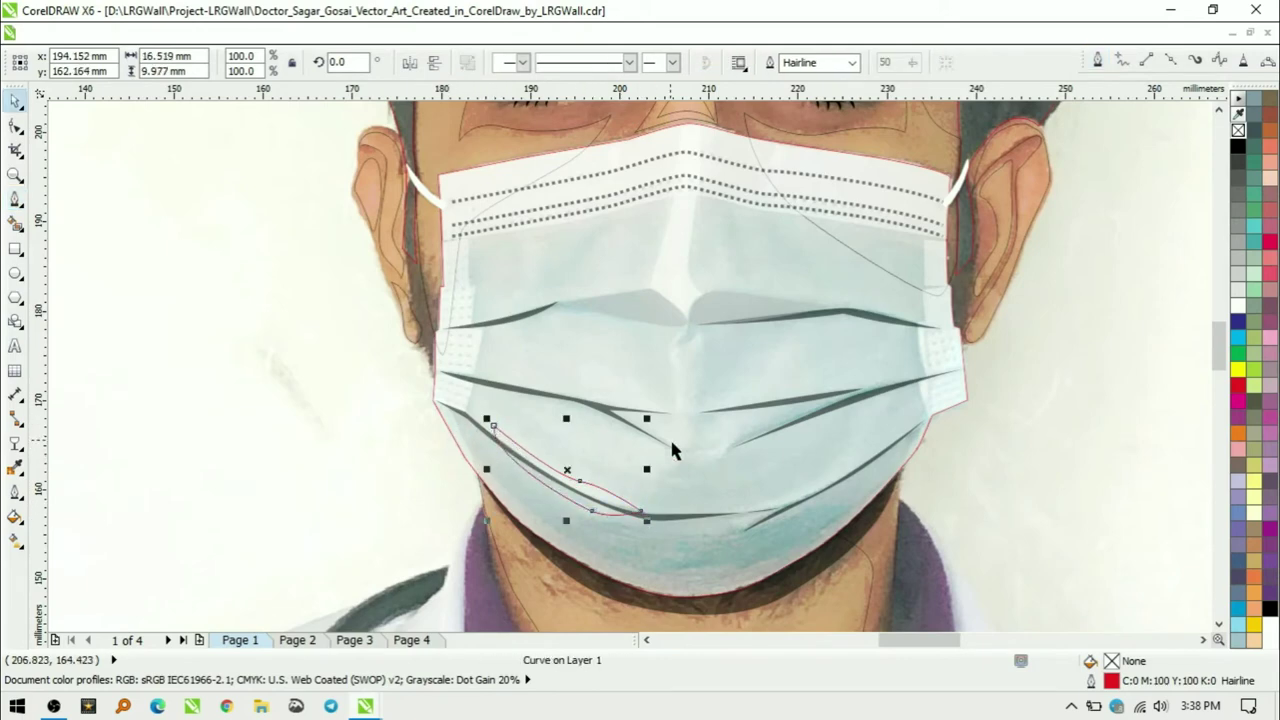
# - Draw a highlight shape along the mask's middle fold
pyautogui.click(673, 337)
pyautogui.moveTo(671, 411); pyautogui.dragTo(671, 421)
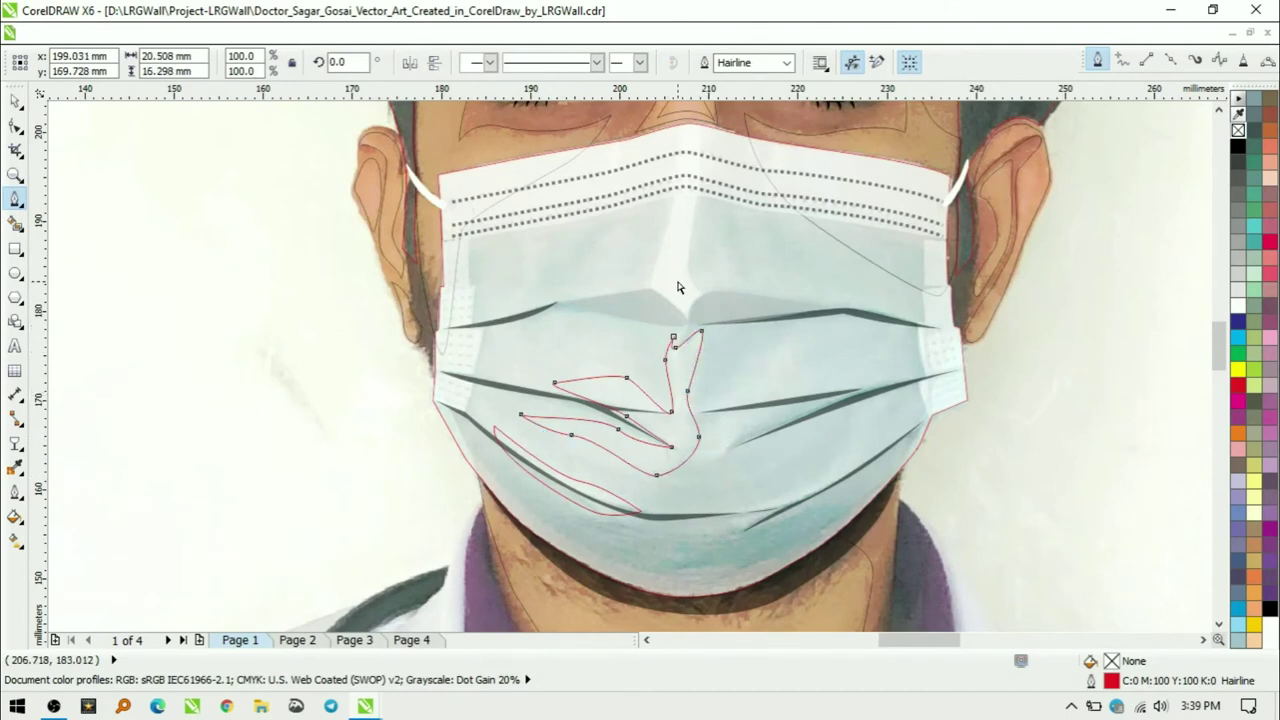
pyautogui.press('space')
pyautogui.click(514, 324)
pyautogui.click(848, 510)
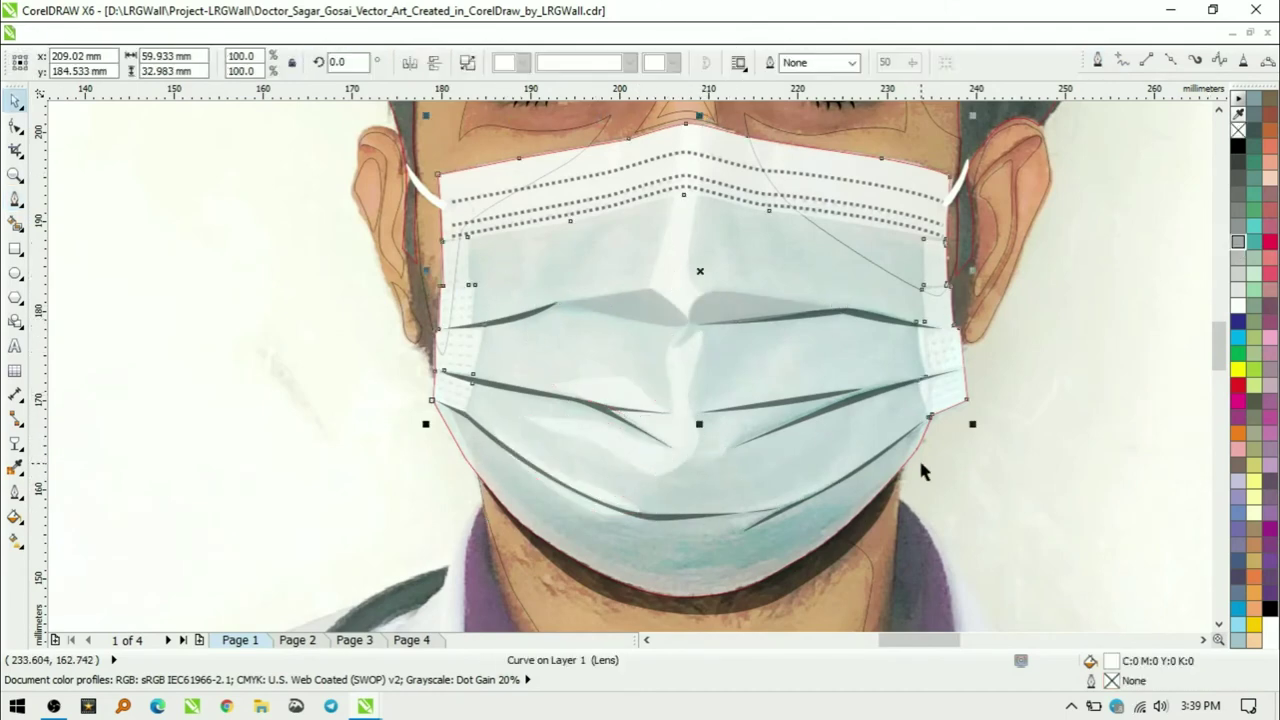
pyautogui.press('space')
# - Trace a chin-edge curve and intersect it with the mask
pyautogui.moveTo(428, 401); pyautogui.dragTo(455, 426)
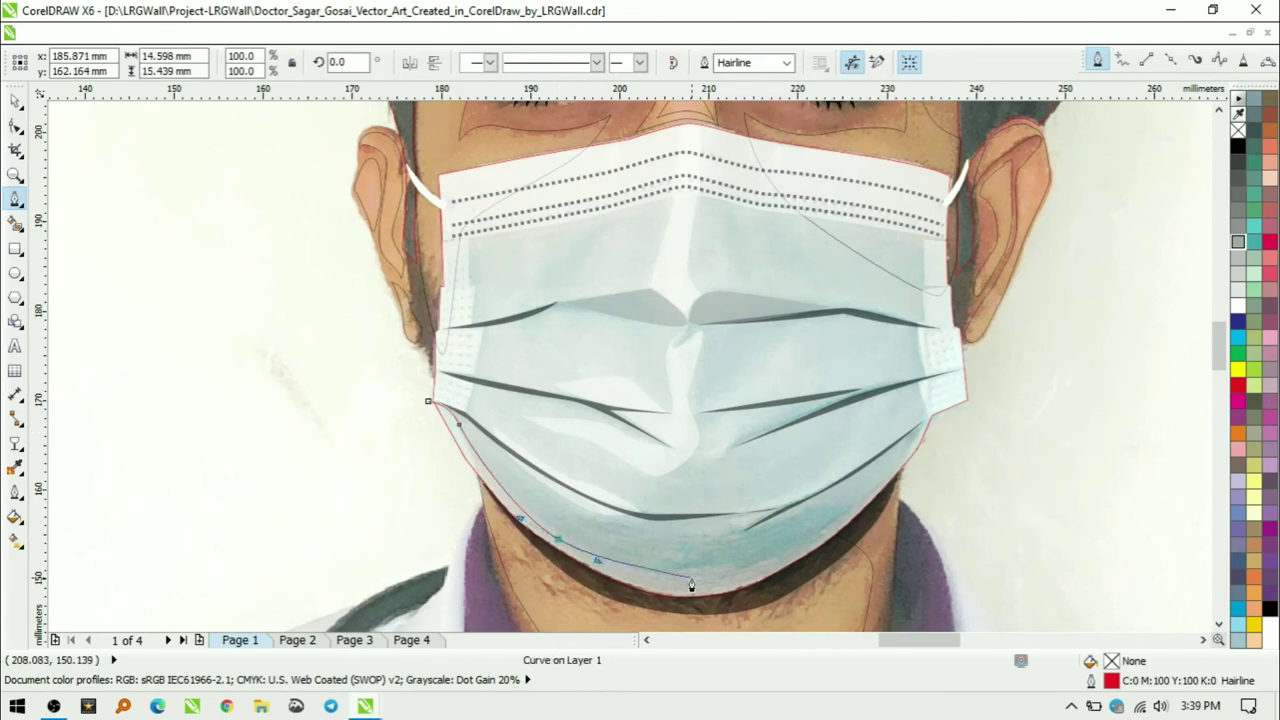
pyautogui.press('space')
pyautogui.keyDown('shift'); pyautogui.click(448, 430); pyautogui.keyUp('shift')
pyautogui.click(300, 34)
pyautogui.click(523, 380)
pyautogui.press('Escape')
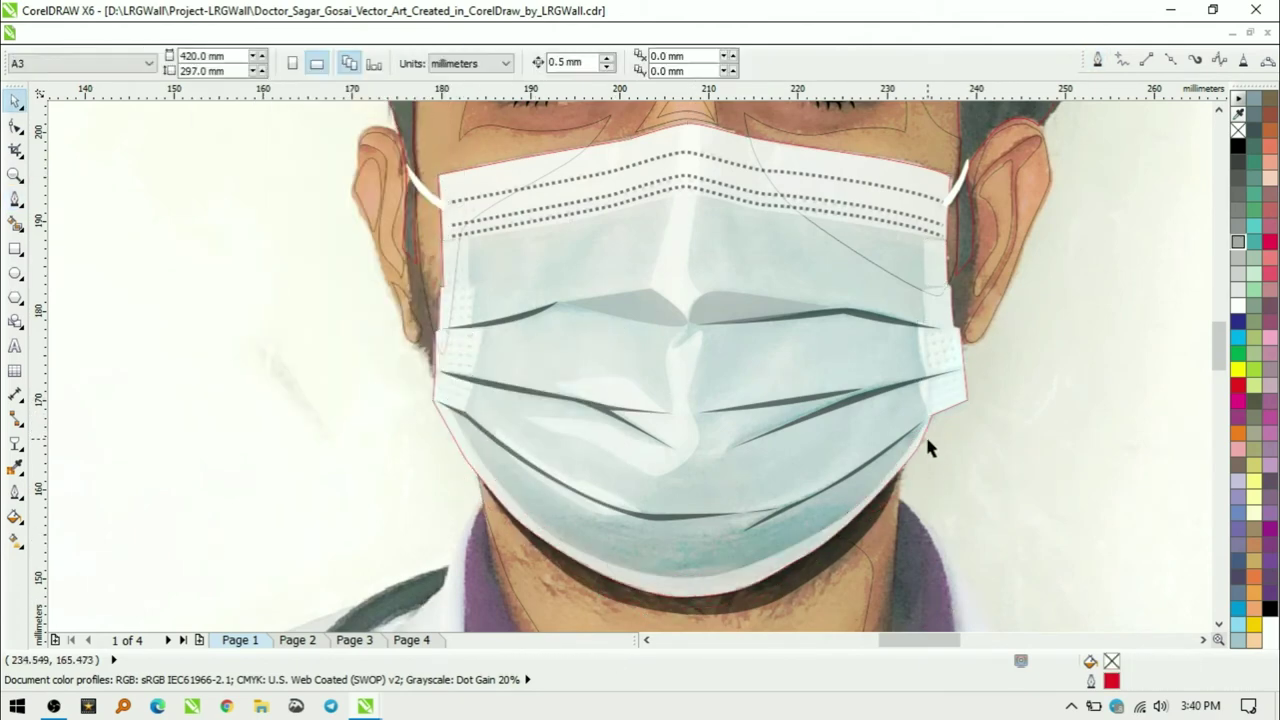
# - Fill the mask with light teal (C:40 M:0 Y:13 K:0)
pyautogui.click(928, 443)
pyautogui.press('Escape')
pyautogui.click(462, 452)
pyautogui.click(1256, 290)
pyautogui.click(1256, 230)
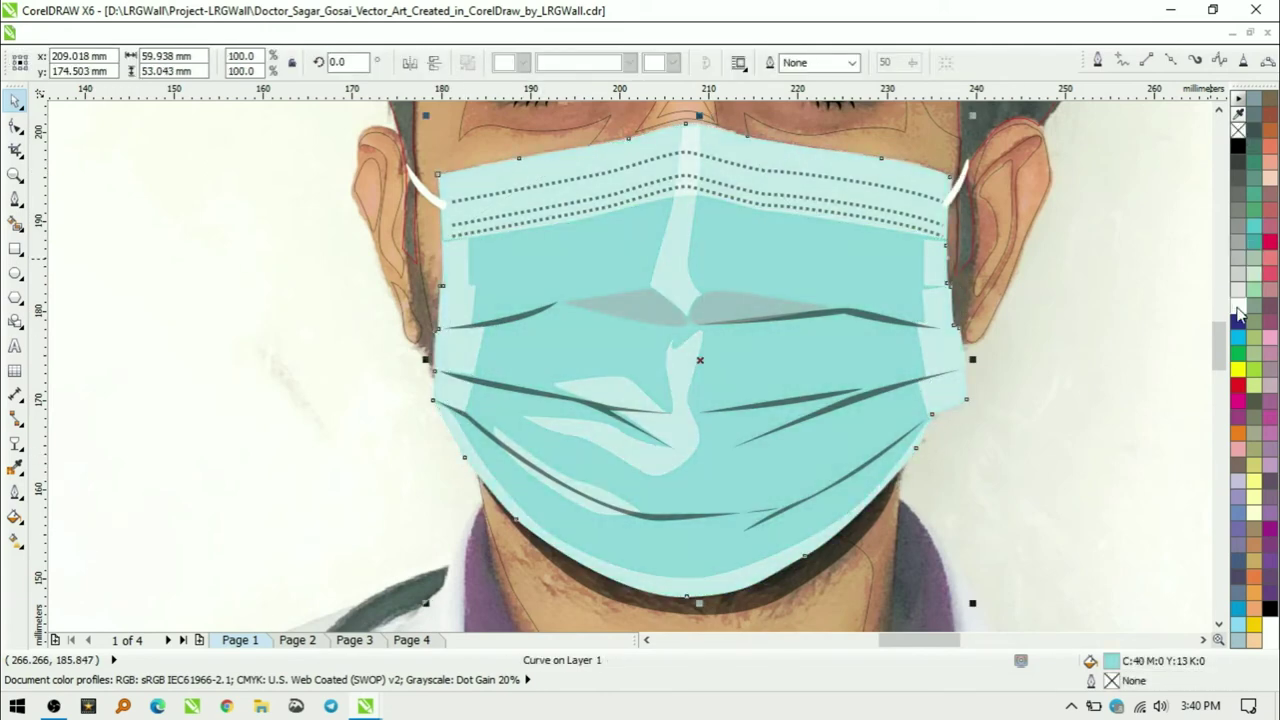
pyautogui.scroll(-2, 814, 391)
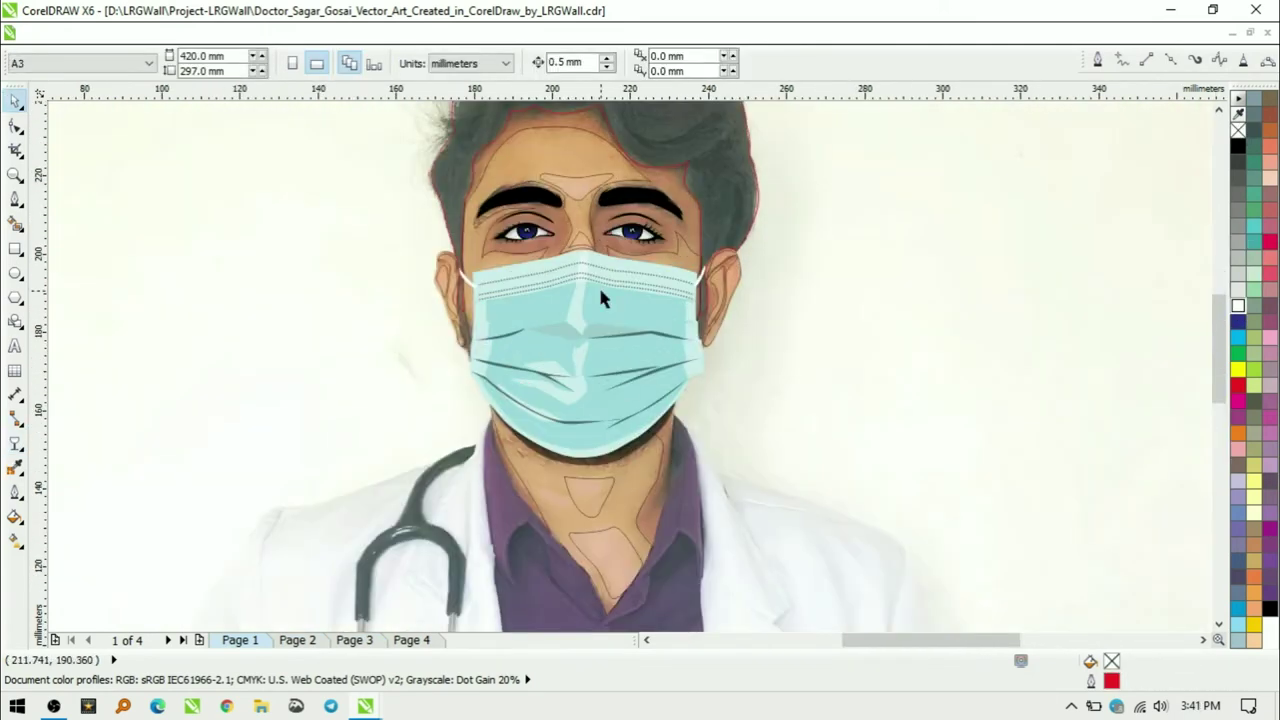
# - Trace the shirt outline from the neck down the front opening
pyautogui.click(539, 285)
pyautogui.scroll(2, 686, 485)
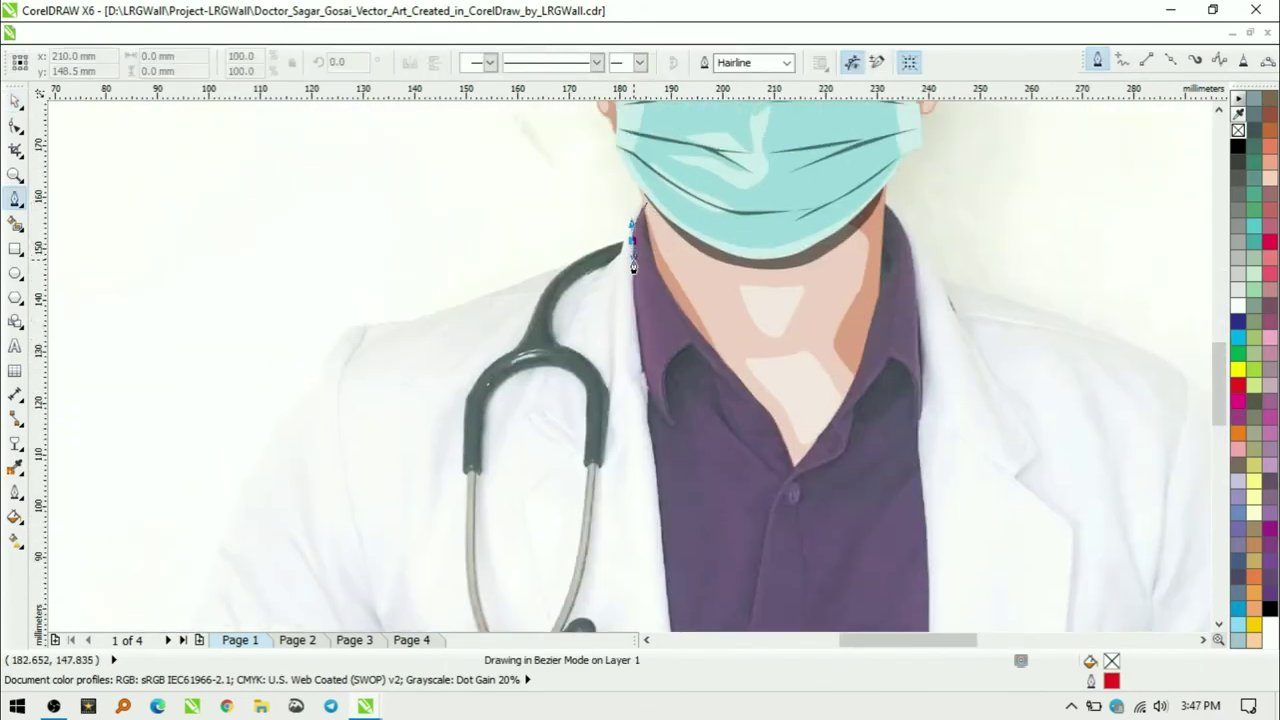
pyautogui.scroll(-2, 659, 537)
pyautogui.scroll(-3, 659, 537)
pyautogui.click(678, 360)
pyautogui.click(697, 528)
pyautogui.scroll(2, 929, 240)
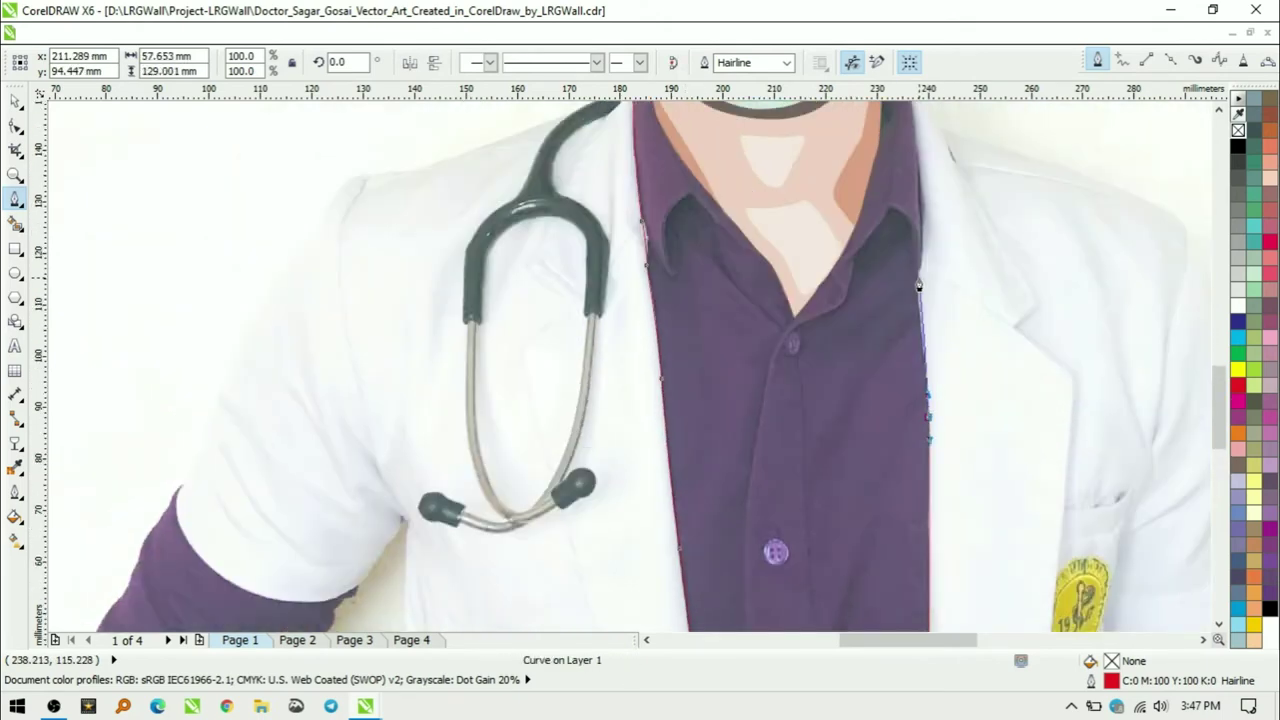
pyautogui.scroll(3, 916, 345)
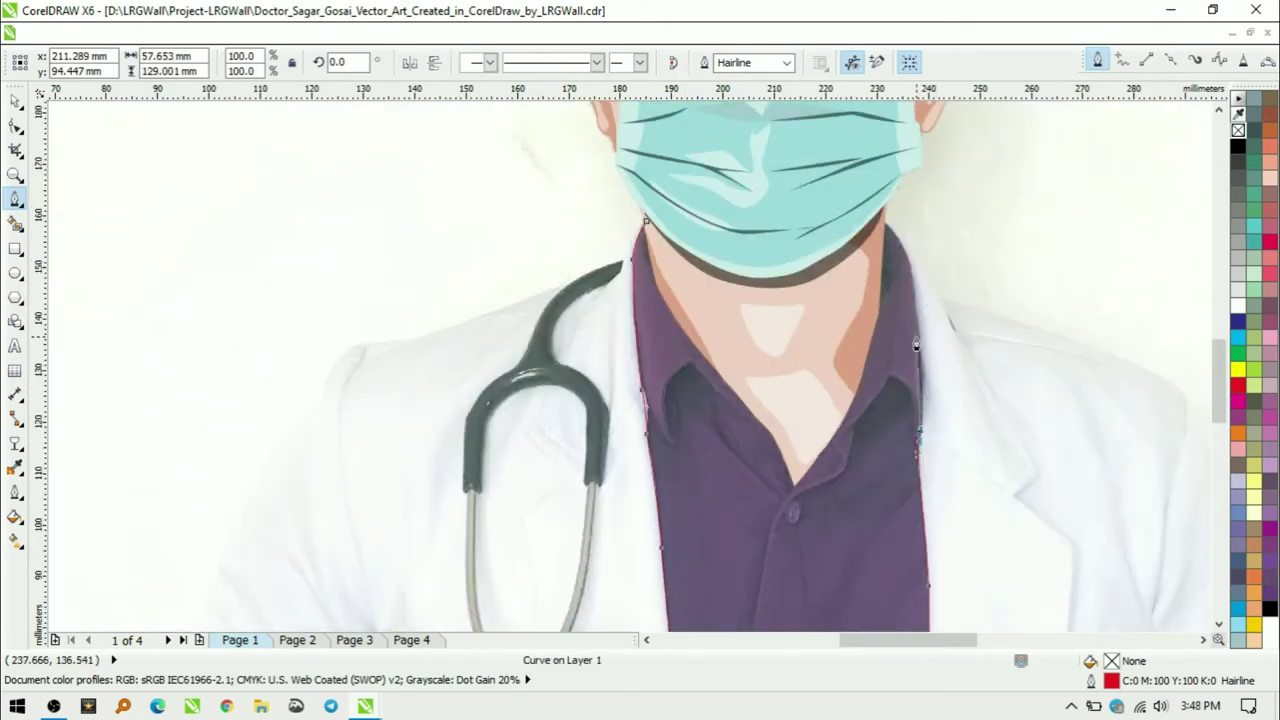
# - Trim the shirt outline to shape using Arrange > Shaping
pyautogui.press('space')
pyautogui.press('Escape')
pyautogui.click(662, 244)
pyautogui.click(790, 221)
pyautogui.hotkey('alt', 'a')
pyautogui.click(530, 383)
pyautogui.press('Escape')
# - Begin the left collar shadow curve on the shirt edge
pyautogui.scroll(-1, 969, 636)
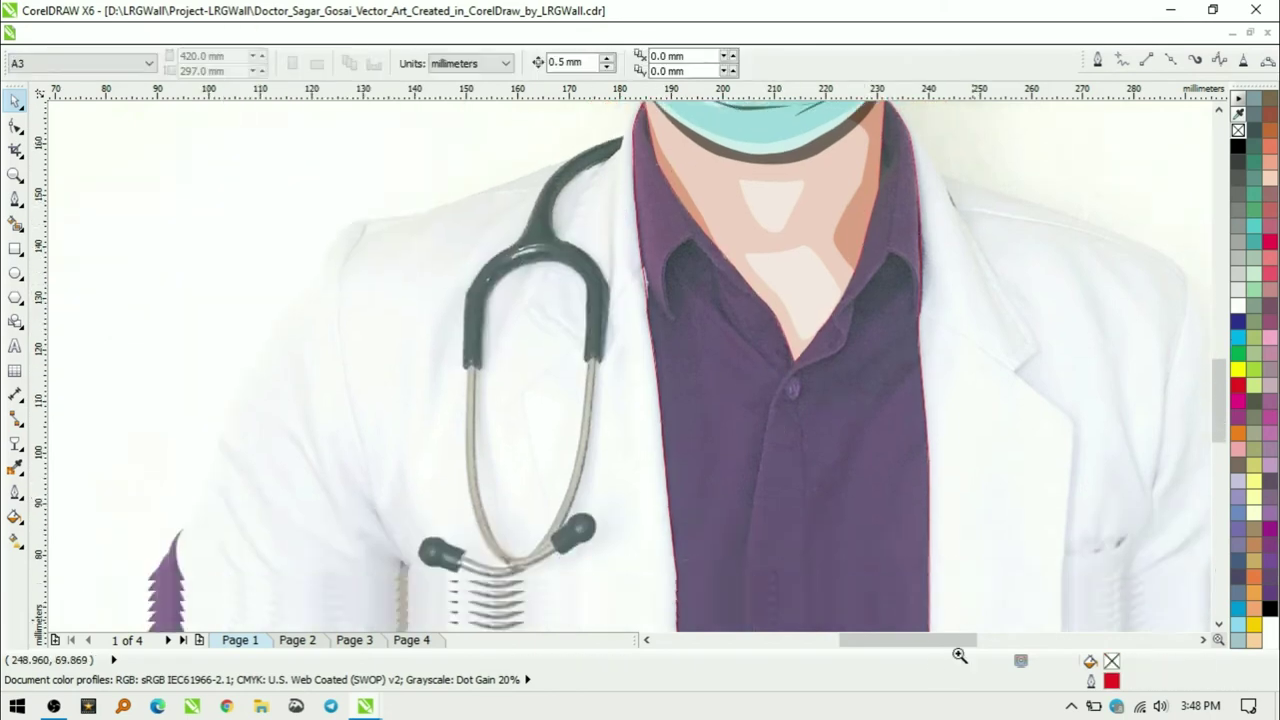
pyautogui.press('space')
pyautogui.click(551, 320)
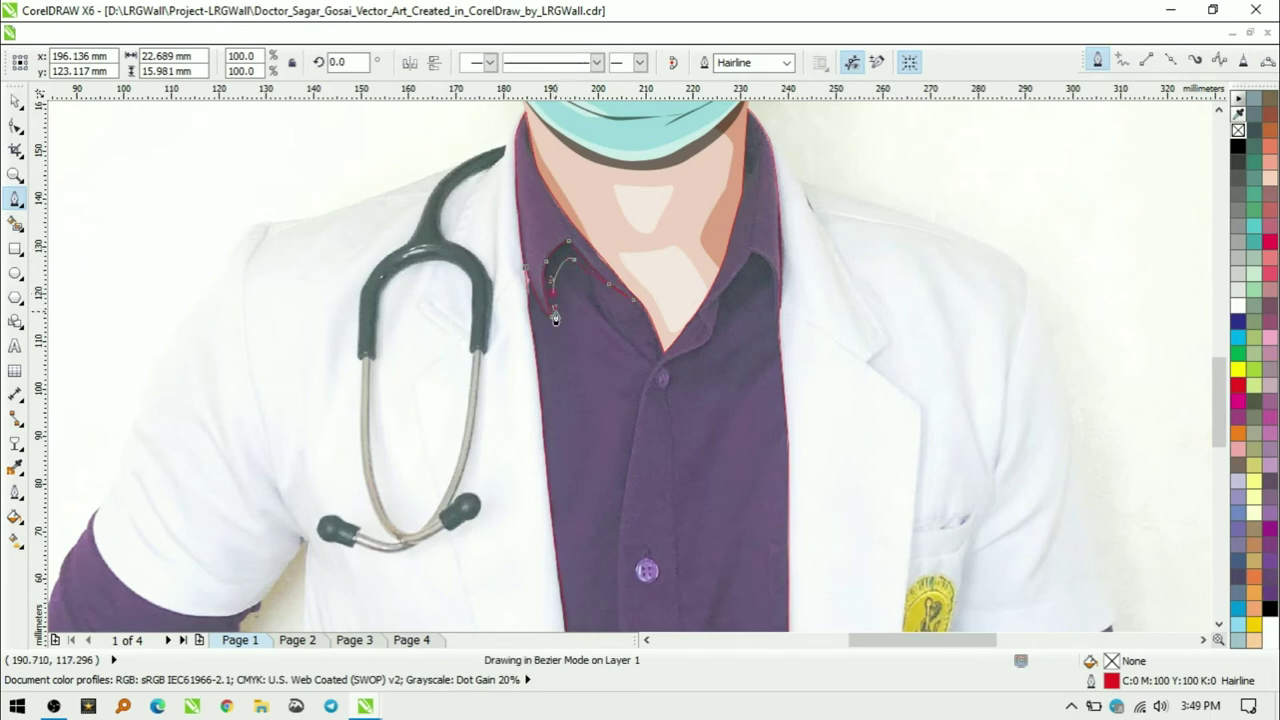
# - Fill the left collar shadow black and draw a matching black right collar shadow
pyautogui.press('space')
pyautogui.click(1238, 147)
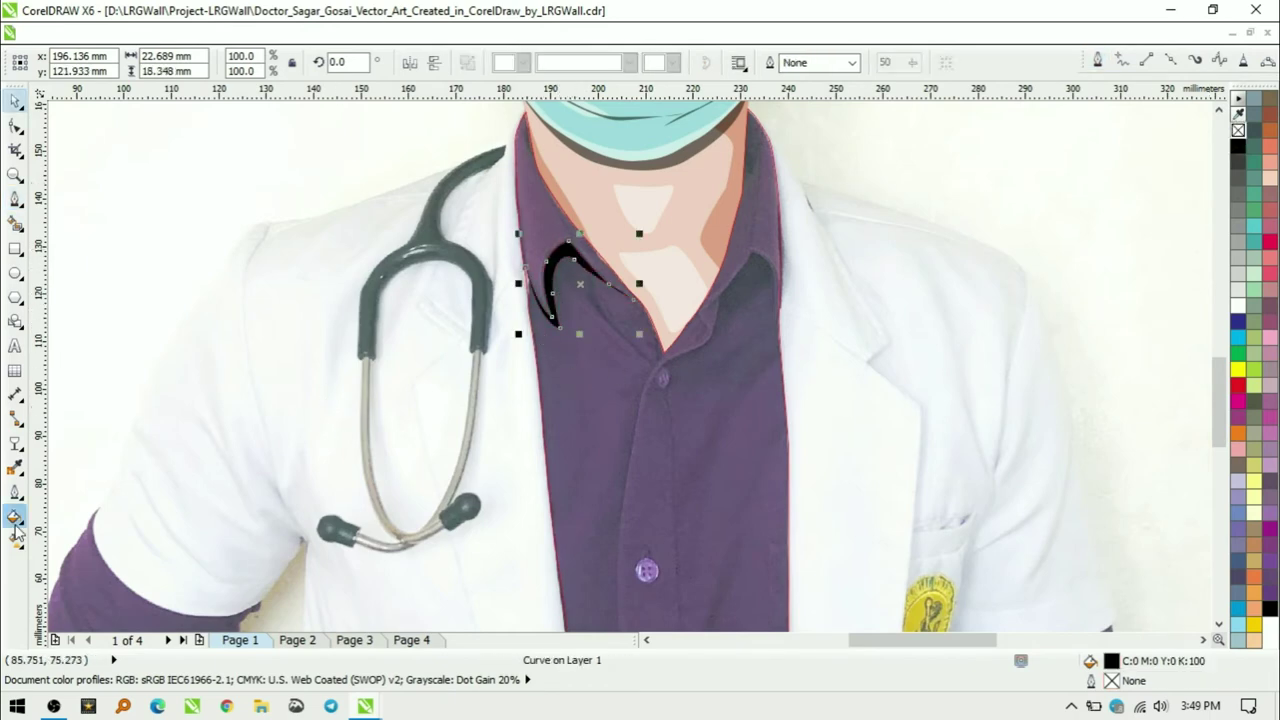
pyautogui.press('Escape')
pyautogui.press('space')
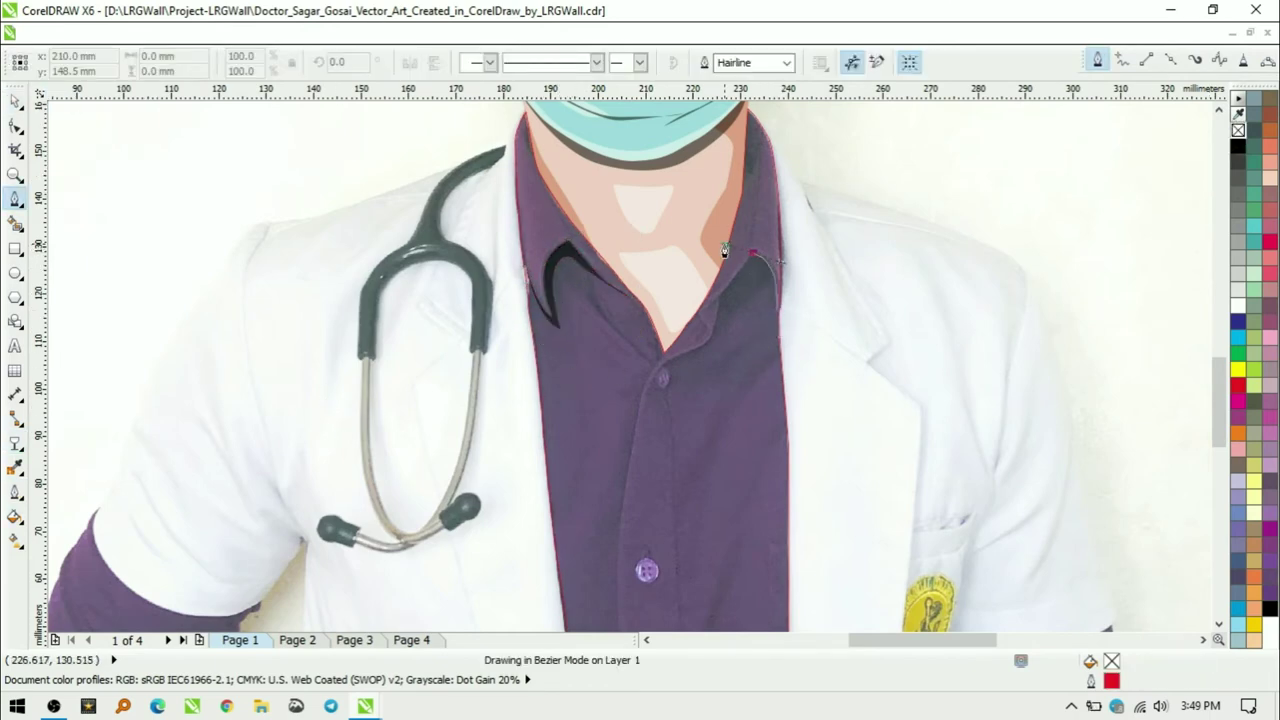
pyautogui.click(752, 252)
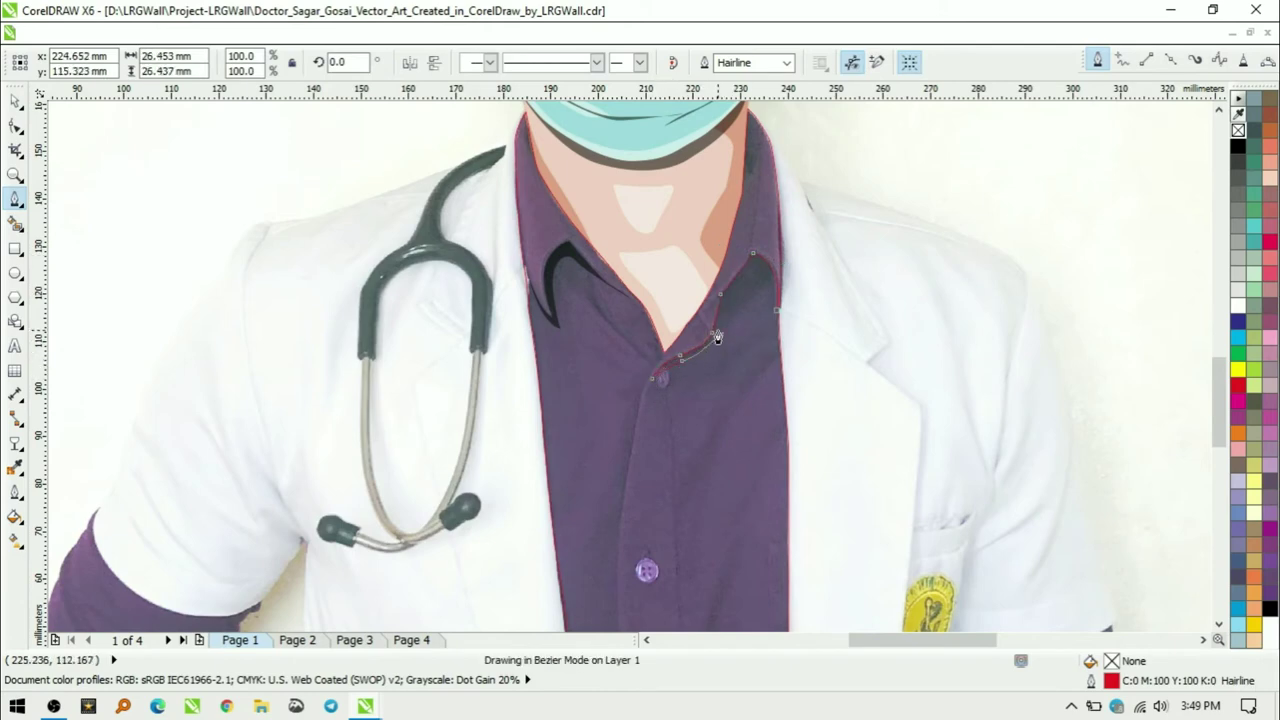
pyautogui.click(778, 318)
pyautogui.press('space')
pyautogui.click(1238, 147)
pyautogui.press('Escape')
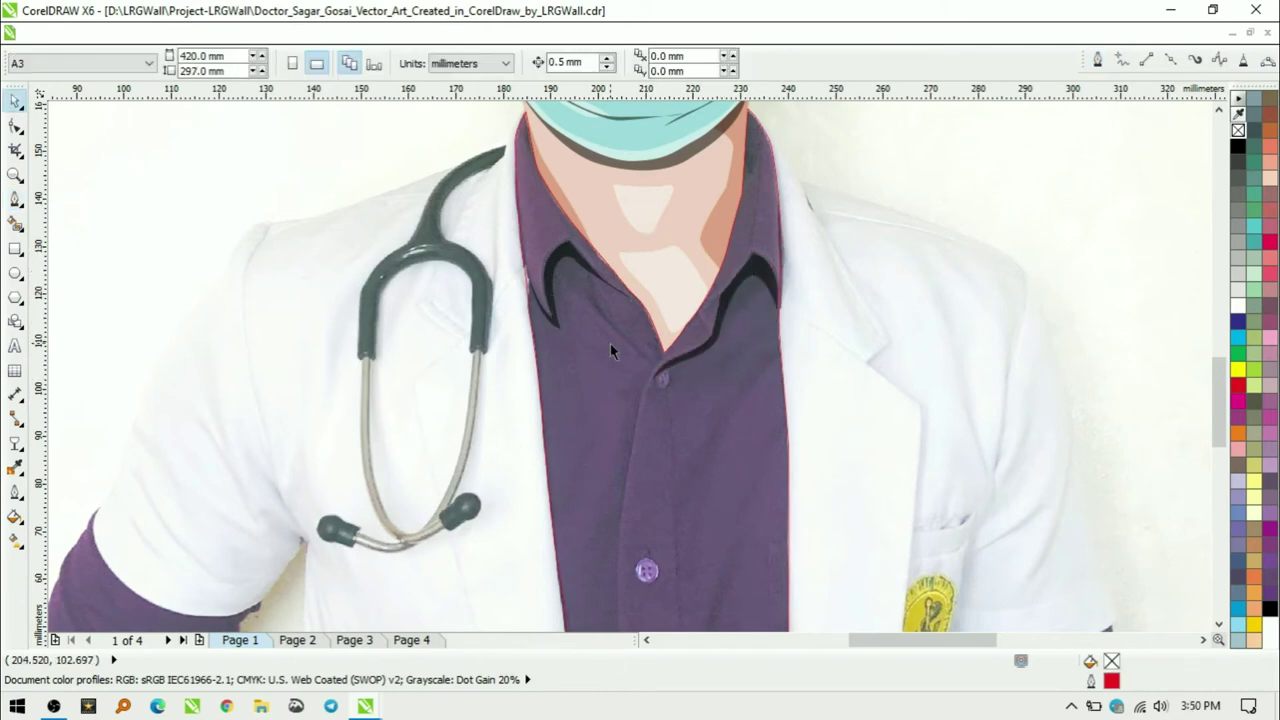
# - Trace a curved line down the shirt's button placket to its bottom edge
pyautogui.press('space')
pyautogui.click(587, 282)
pyautogui.click(691, 349)
pyautogui.press('Escape')
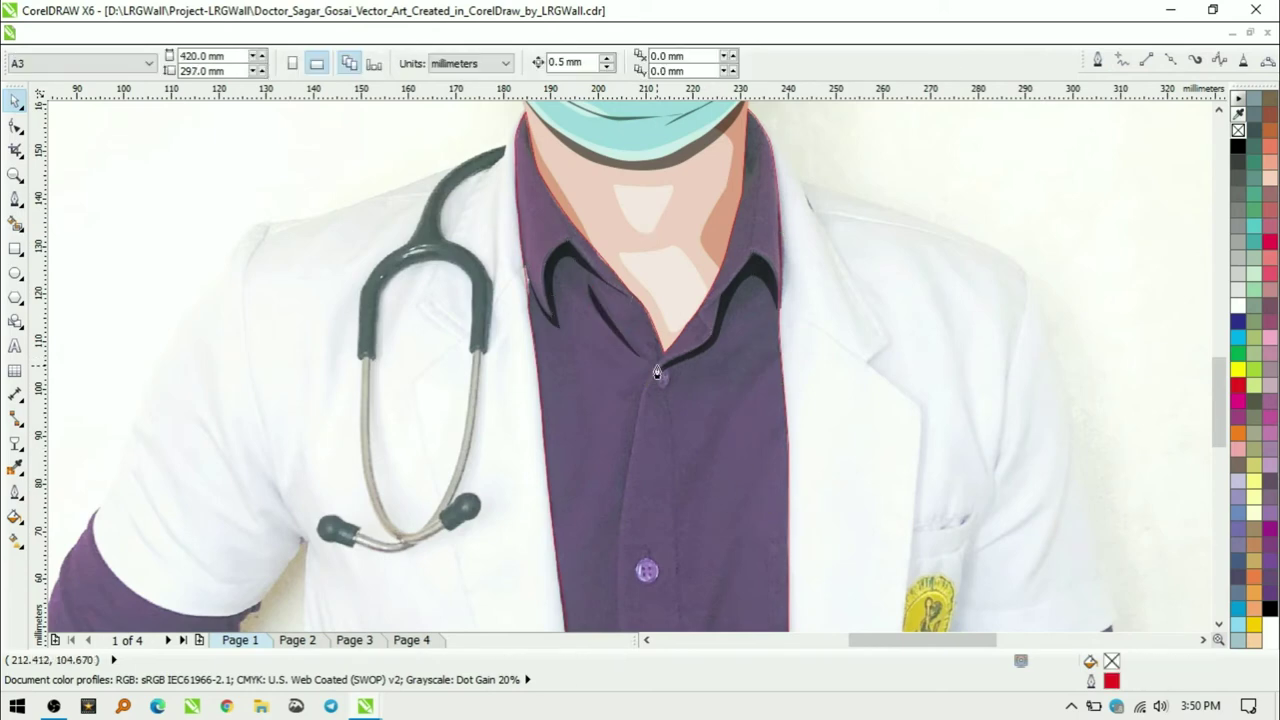
pyautogui.click(660, 358)
pyautogui.moveTo(637, 418); pyautogui.dragTo(630, 458)
pyautogui.click(617, 527)
pyautogui.scroll(-2, 617, 527)
pyautogui.click(619, 474)
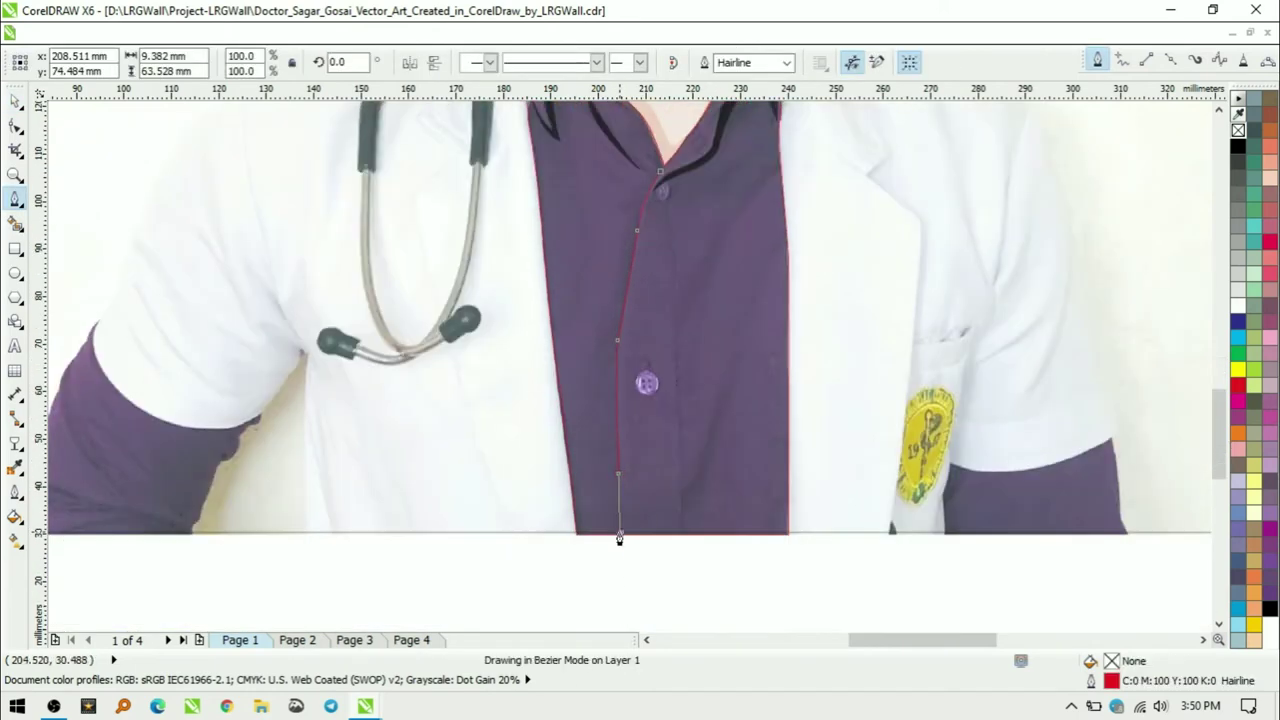
# - Close the placket line and combine both pieces into one black curve
pyautogui.click(653, 177)
pyautogui.press('F10')
pyautogui.keyDown('shift'); pyautogui.click(677, 347); pyautogui.keyUp('shift')
pyautogui.hotkey('ctrl', 'l')
pyautogui.scroll(2, 641, 347)
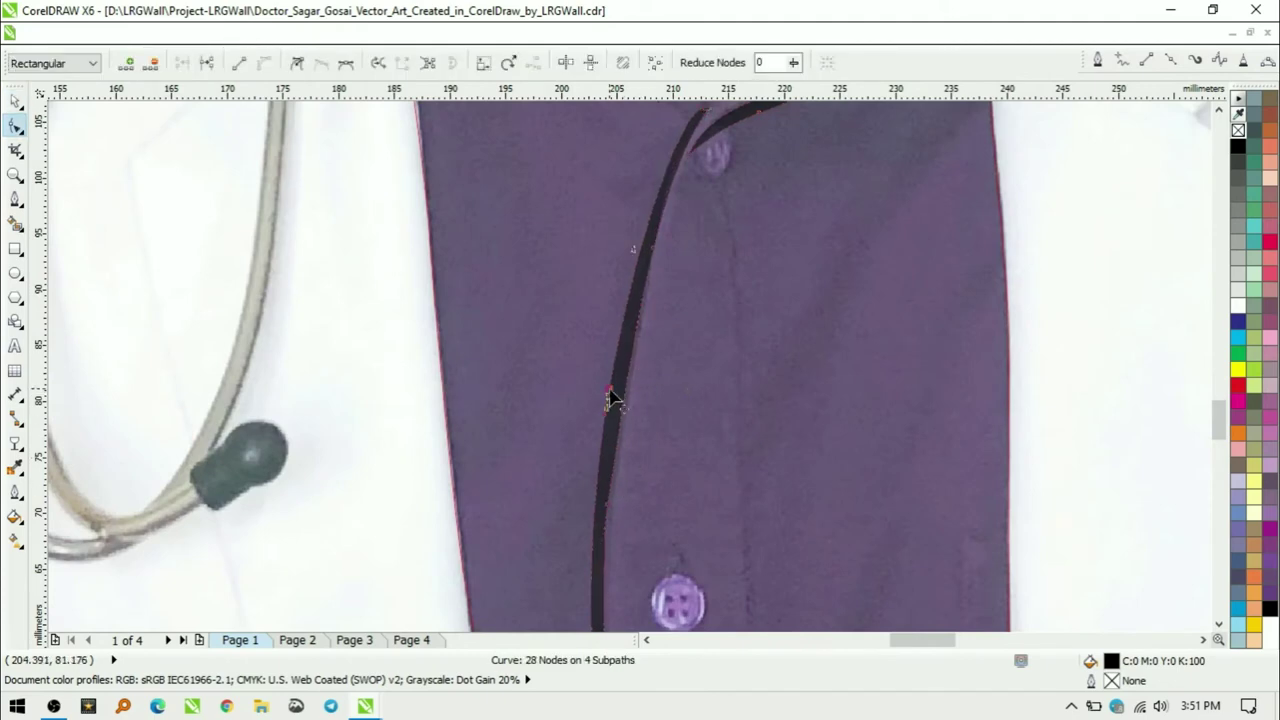
pyautogui.press('space')
pyautogui.scroll(-3, 677, 360)
pyautogui.moveTo(657, 292); pyautogui.dragTo(851, 480)
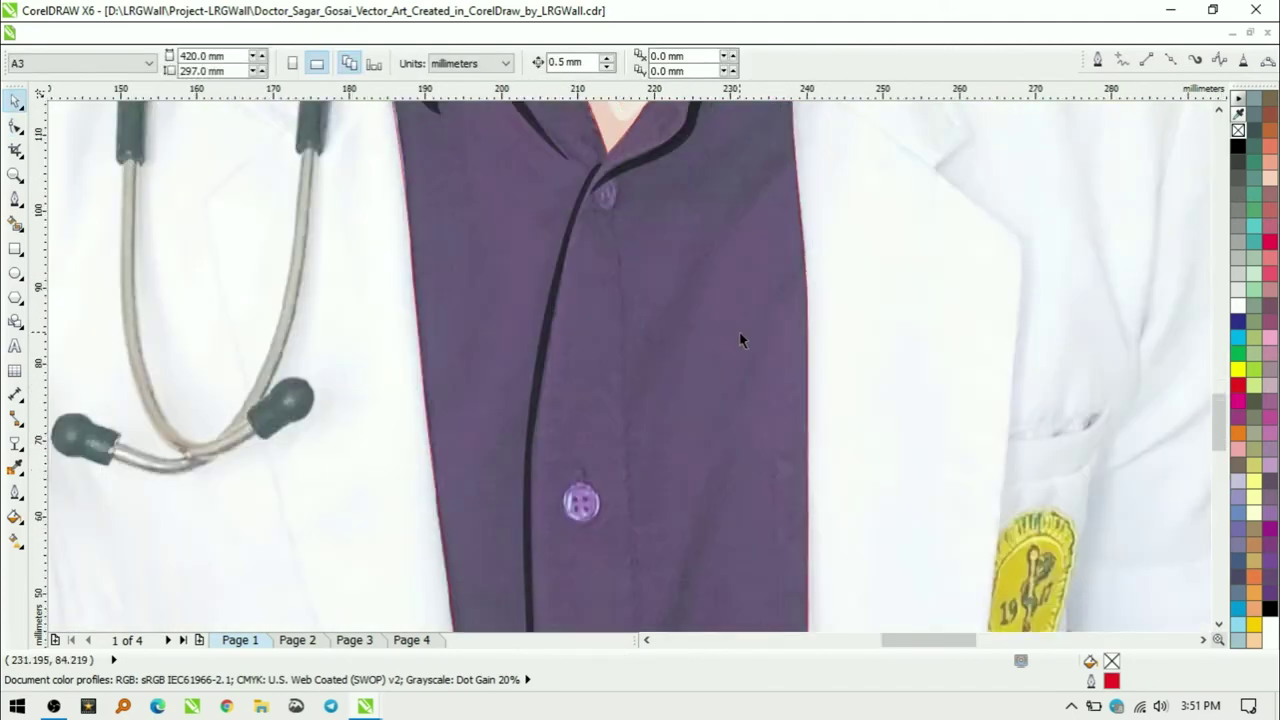
# - Draw two crescent fold streaks down the shirt's right side with the Bezier tool
pyautogui.press('F5')
pyautogui.click(615, 243)
pyautogui.click(634, 532)
pyautogui.scroll(-3, 634, 540)
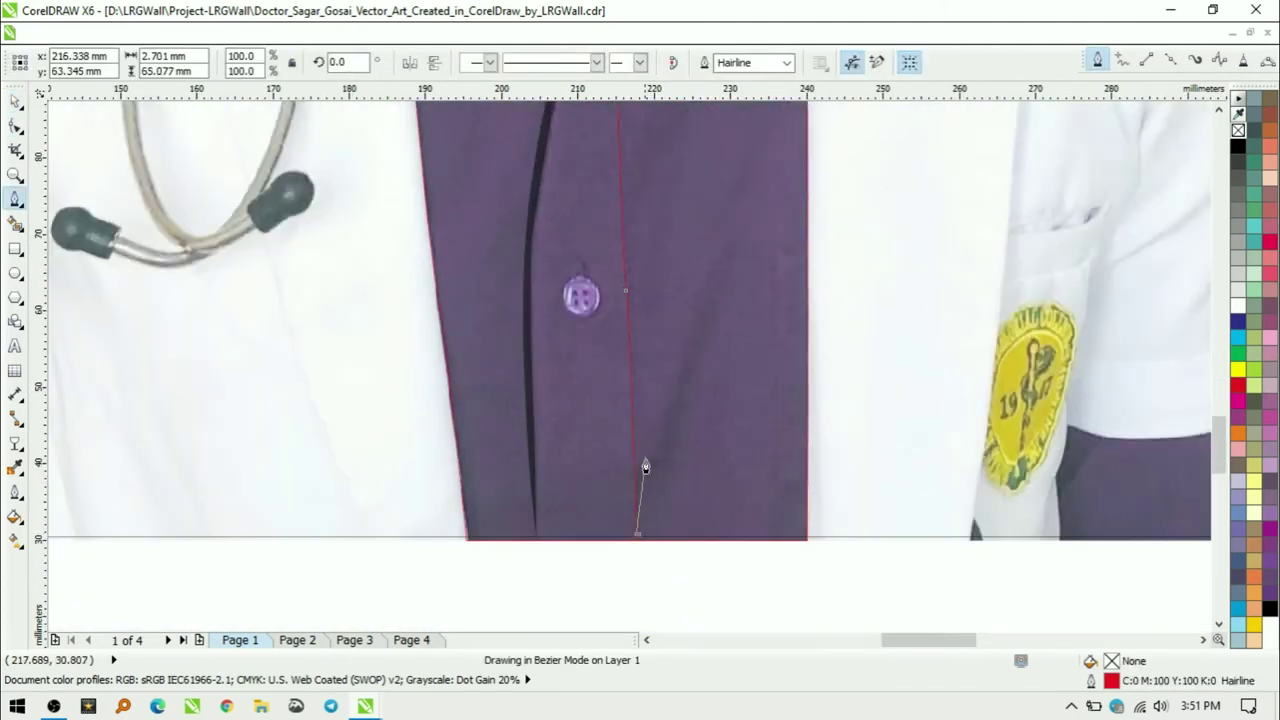
pyautogui.scroll(4, 642, 305)
pyautogui.scroll(-3, 556, 334)
pyautogui.scroll(2, 663, 577)
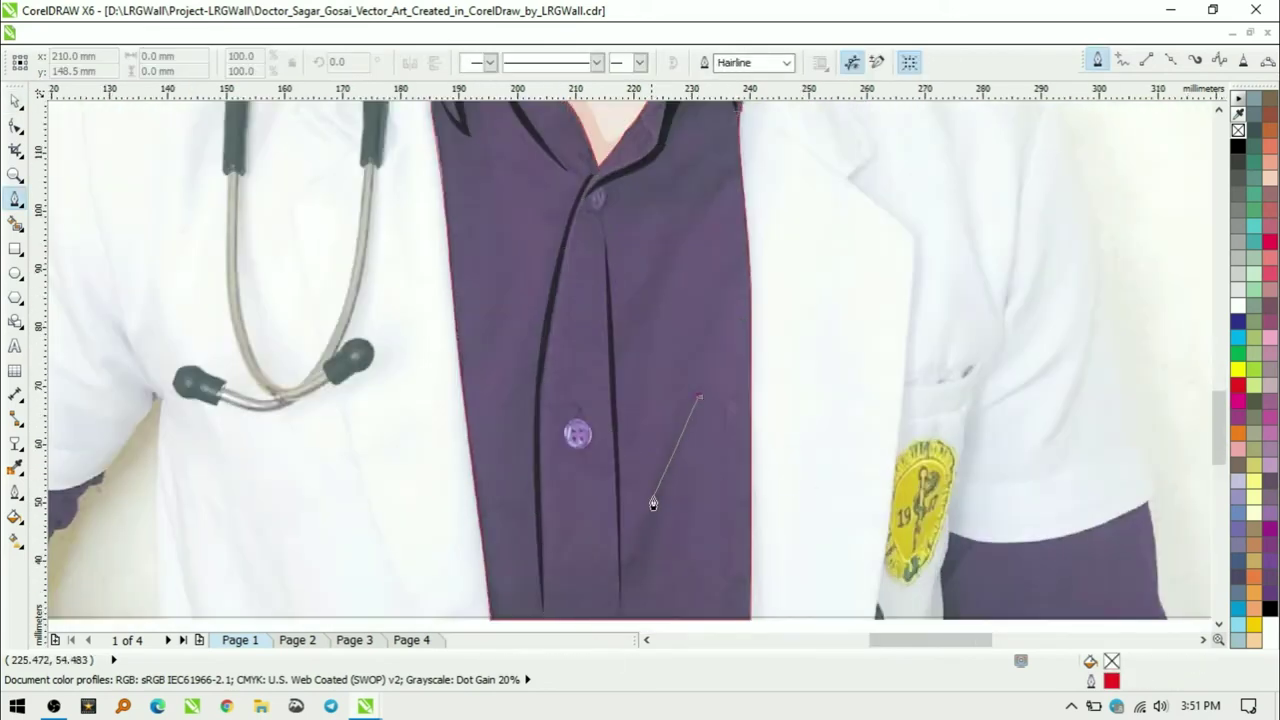
pyautogui.click(614, 371)
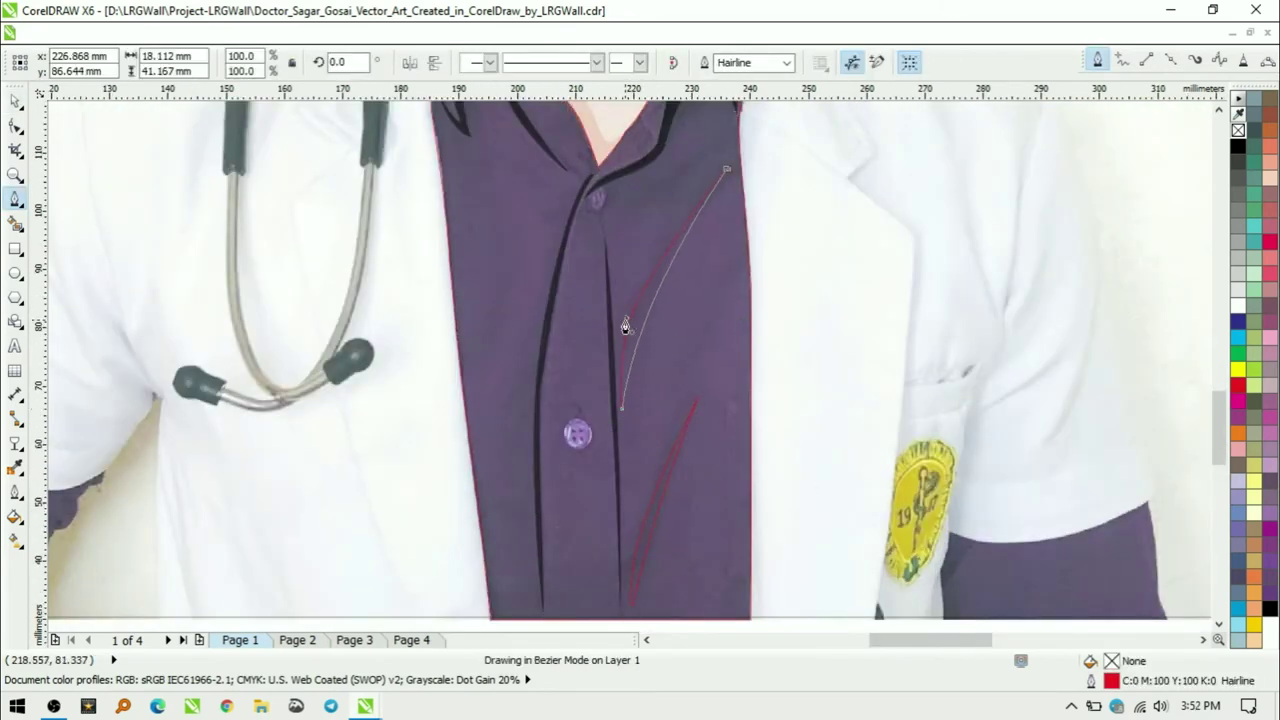
pyautogui.press('space')
# - Fill the fold streaks 60% grey, remove their outline and make them semi-transparent
pyautogui.click(1238, 176)
pyautogui.rightClick(1238, 130)
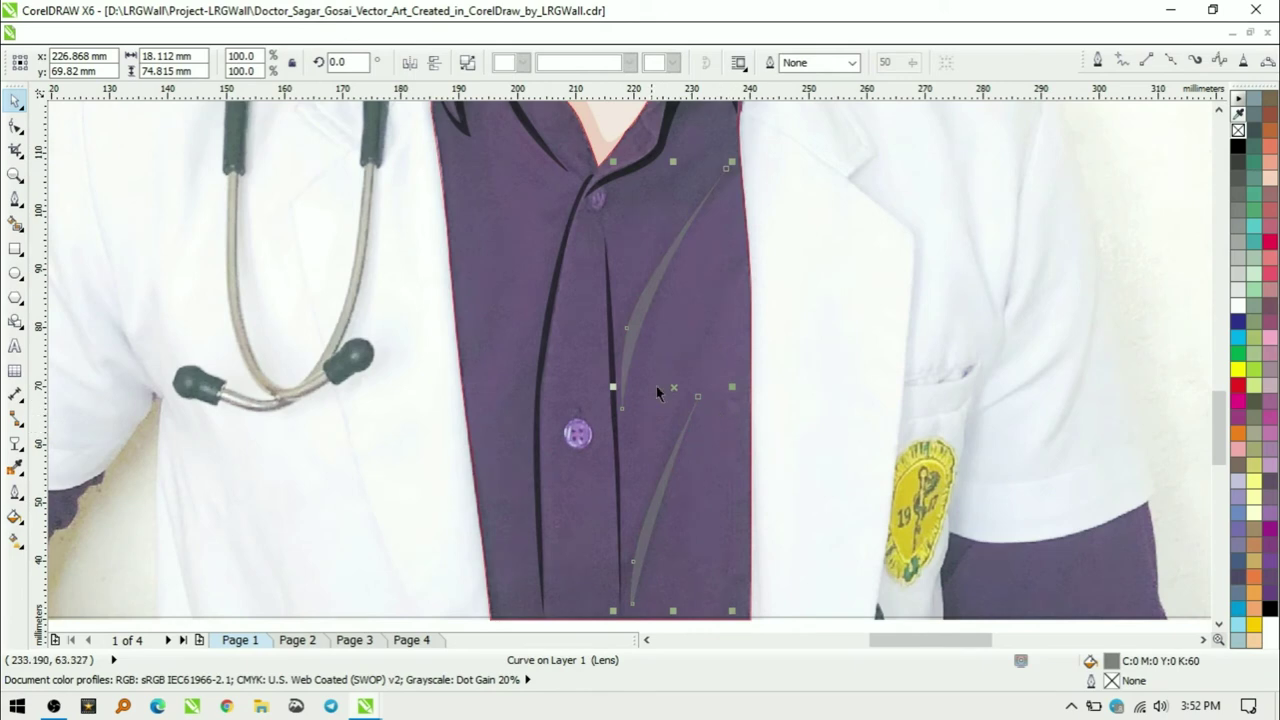
pyautogui.click(15, 443)
pyautogui.press('space')
pyautogui.scroll(-3, 666, 365)
pyautogui.click(650, 350)
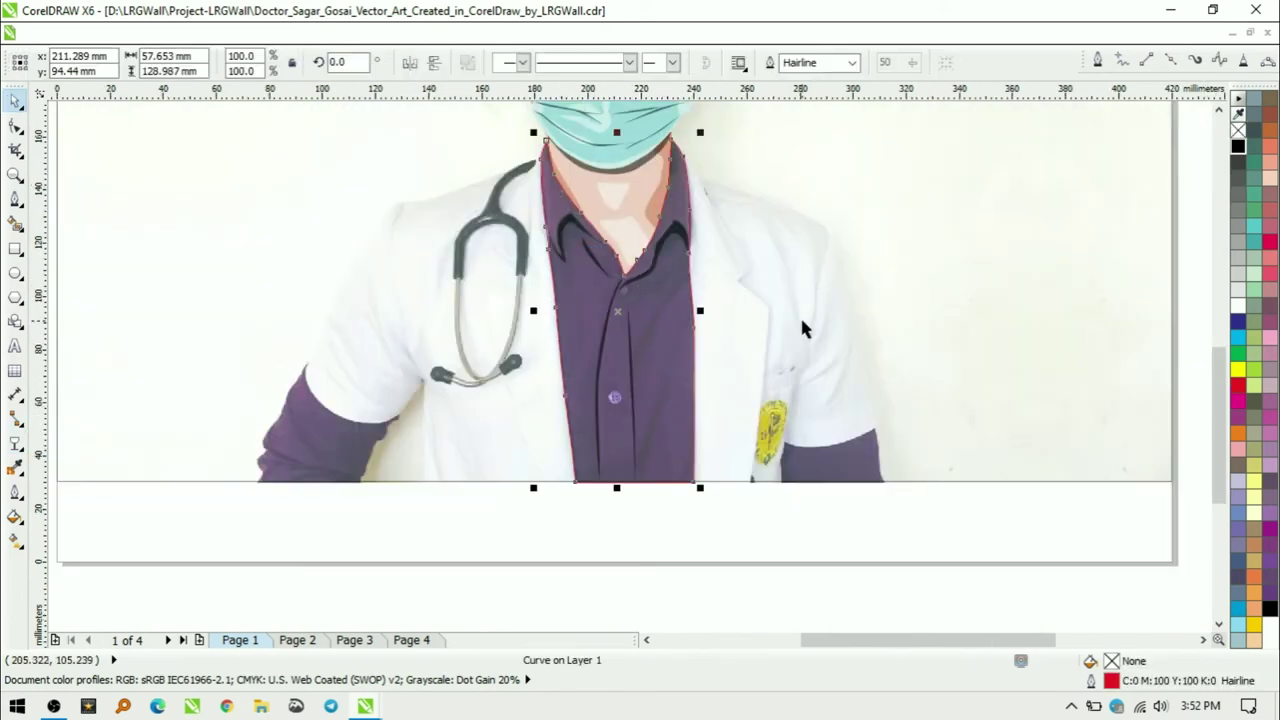
# - Fill the shirt dark navy from the palette
pyautogui.click(1238, 566)
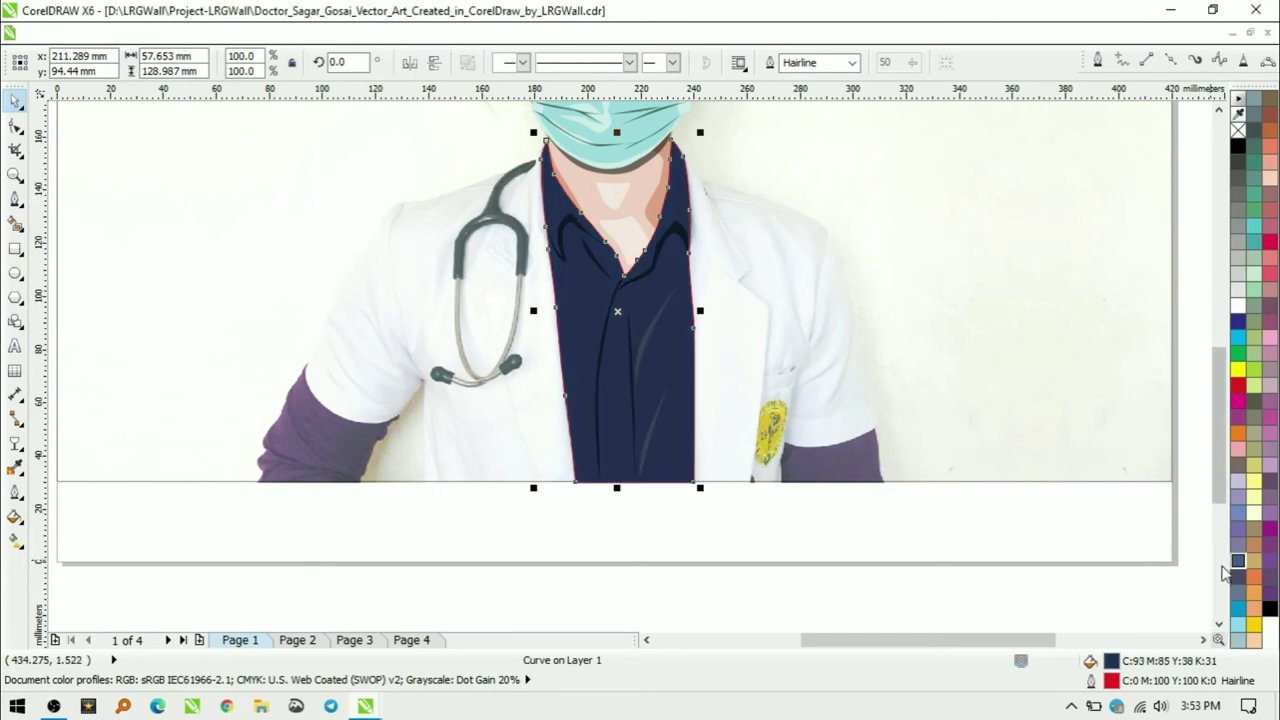
pyautogui.press('Escape')
pyautogui.press('z')
pyautogui.moveTo(490, 210); pyautogui.dragTo(703, 494)
pyautogui.moveTo(611, 271); pyautogui.dragTo(691, 314)
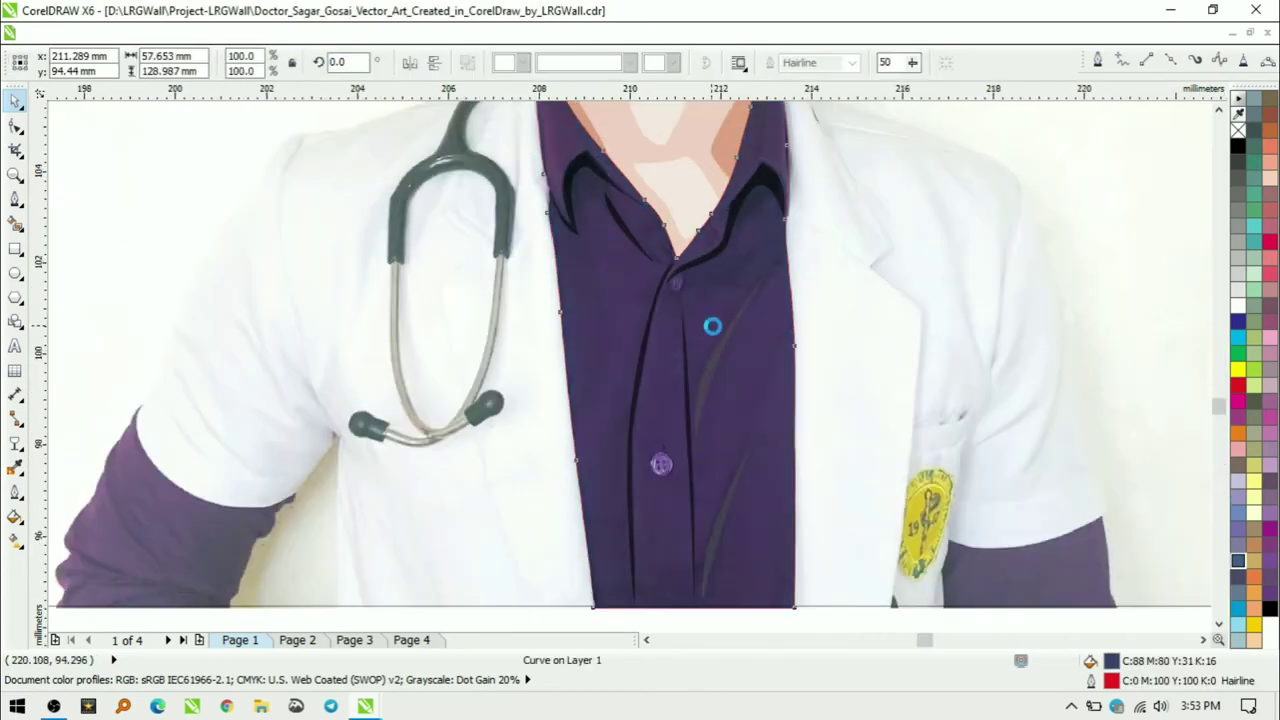
# - Draw a button's outer circle and combine its four hole circles into one curve
pyautogui.press('F3')
pyautogui.press('space')
pyautogui.click(637, 505)
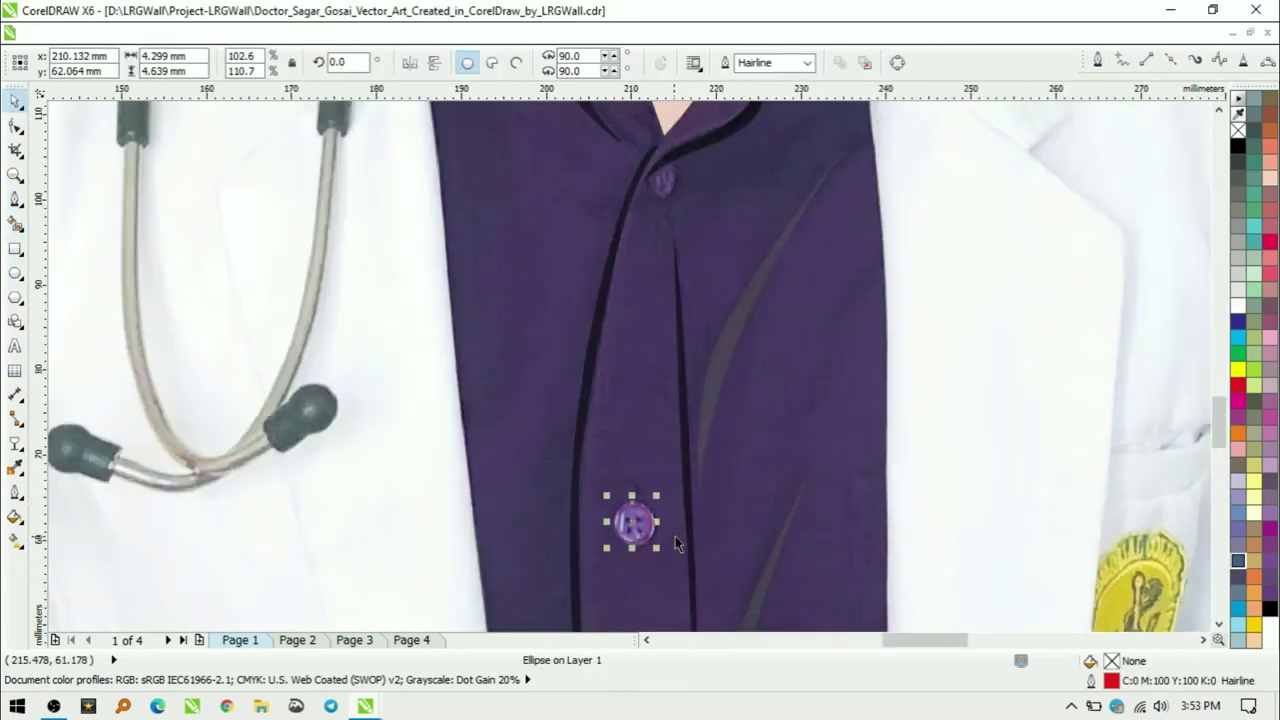
pyautogui.hotkey('shift', 'F2')
pyautogui.press('space')
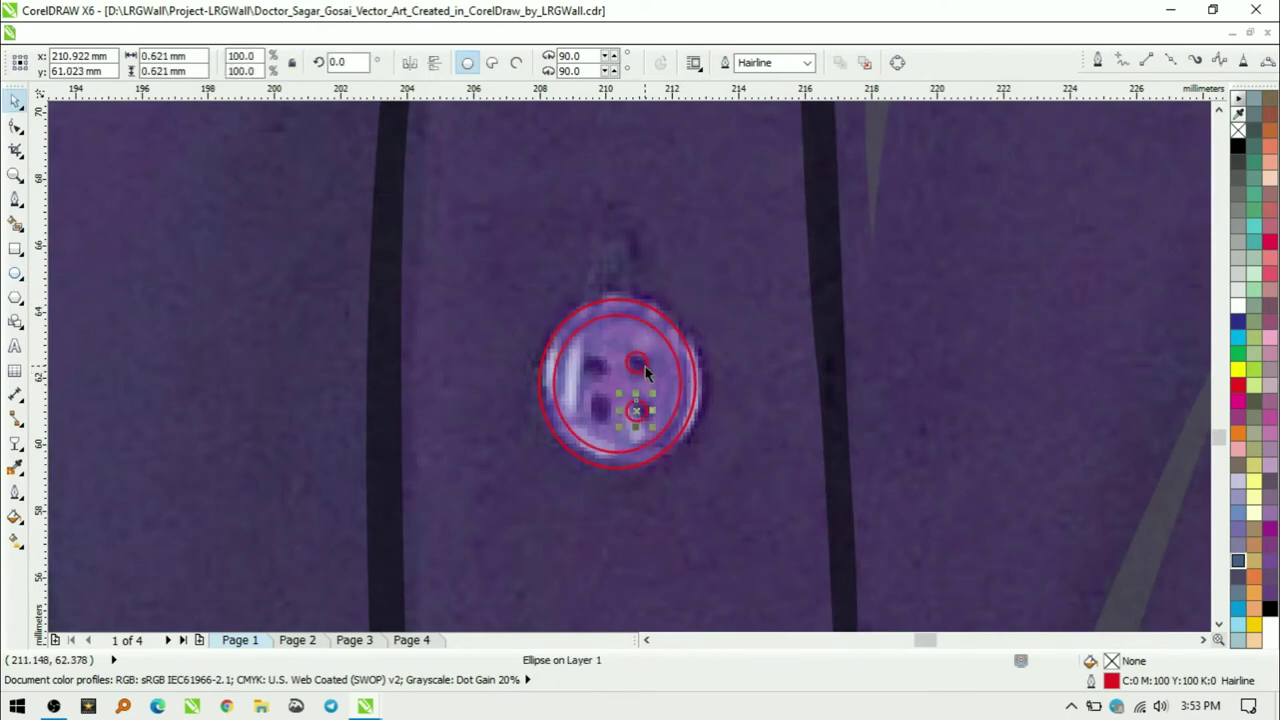
pyautogui.moveTo(665, 335); pyautogui.dragTo(562, 456)
pyautogui.hotkey('ctrl', 'l')
pyautogui.press('F3')
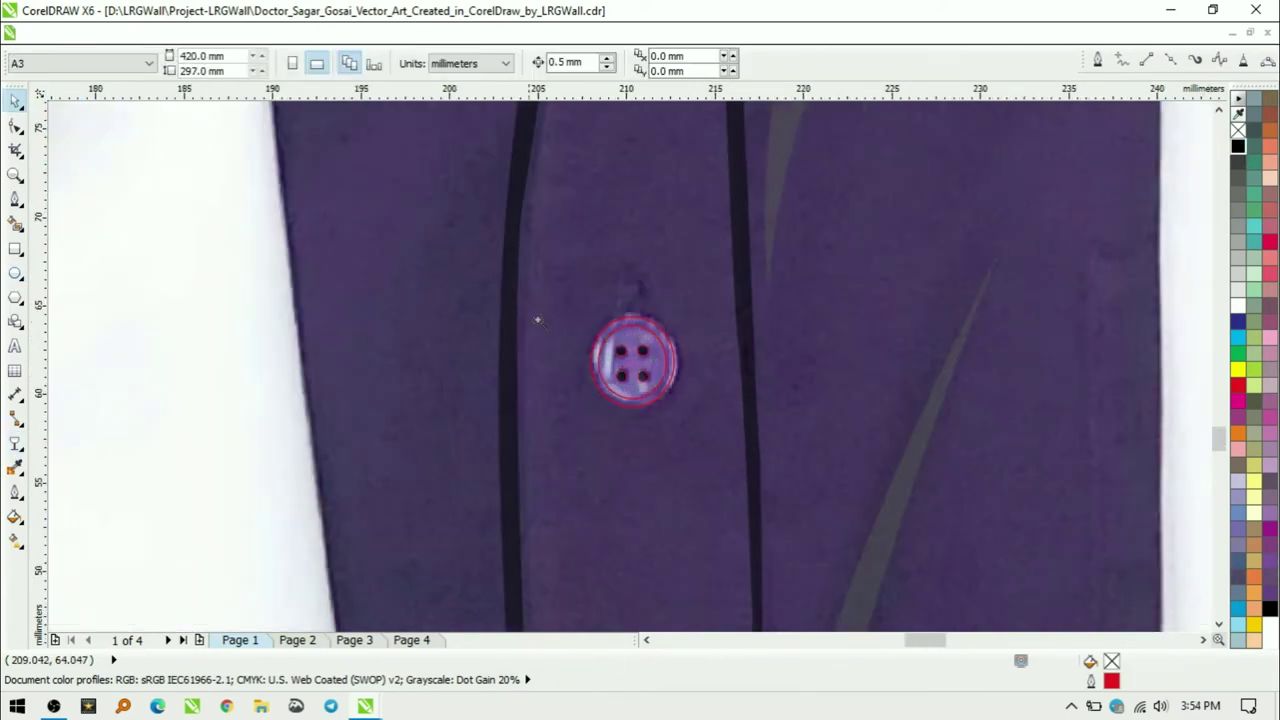
# - Fill the button circles in greys, remove their red outlines and apply Uniform transparency
pyautogui.click(677, 360)
pyautogui.hotkey('shift', 'F2')
pyautogui.click(1244, 250)
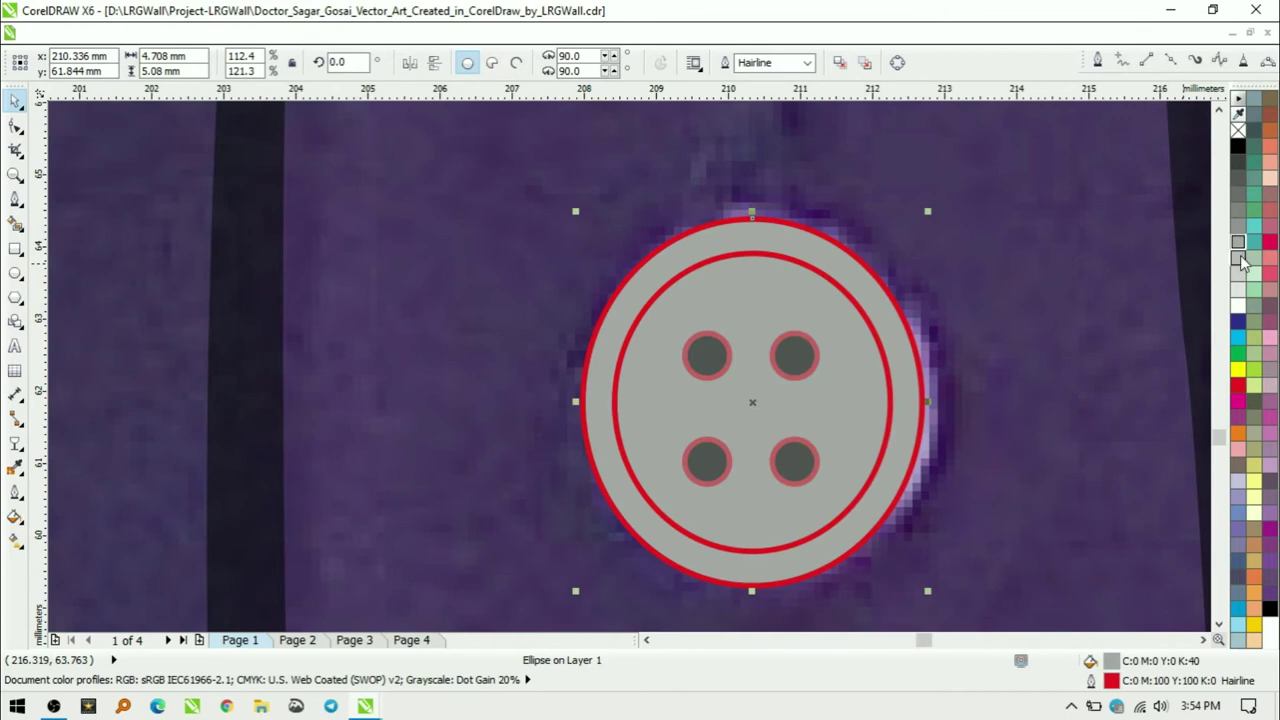
pyautogui.click(1240, 290)
pyautogui.rightClick(1238, 130)
pyautogui.click(95, 62)
pyautogui.click(60, 90)
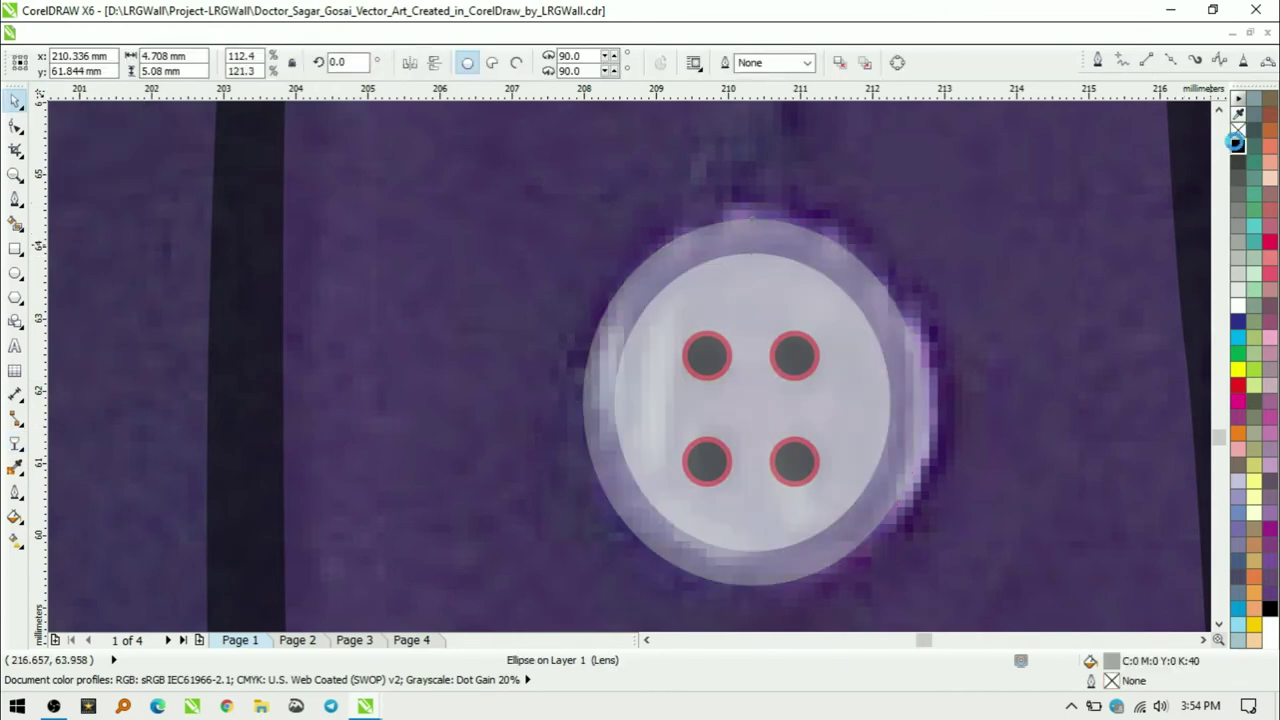
# - Combine the grey button circle and its holes into one curve
pyautogui.scroll(-2, 978, 354)
pyautogui.scroll(-2, 978, 354)
pyautogui.scroll(5, 995, 370)
pyautogui.click(662, 437)
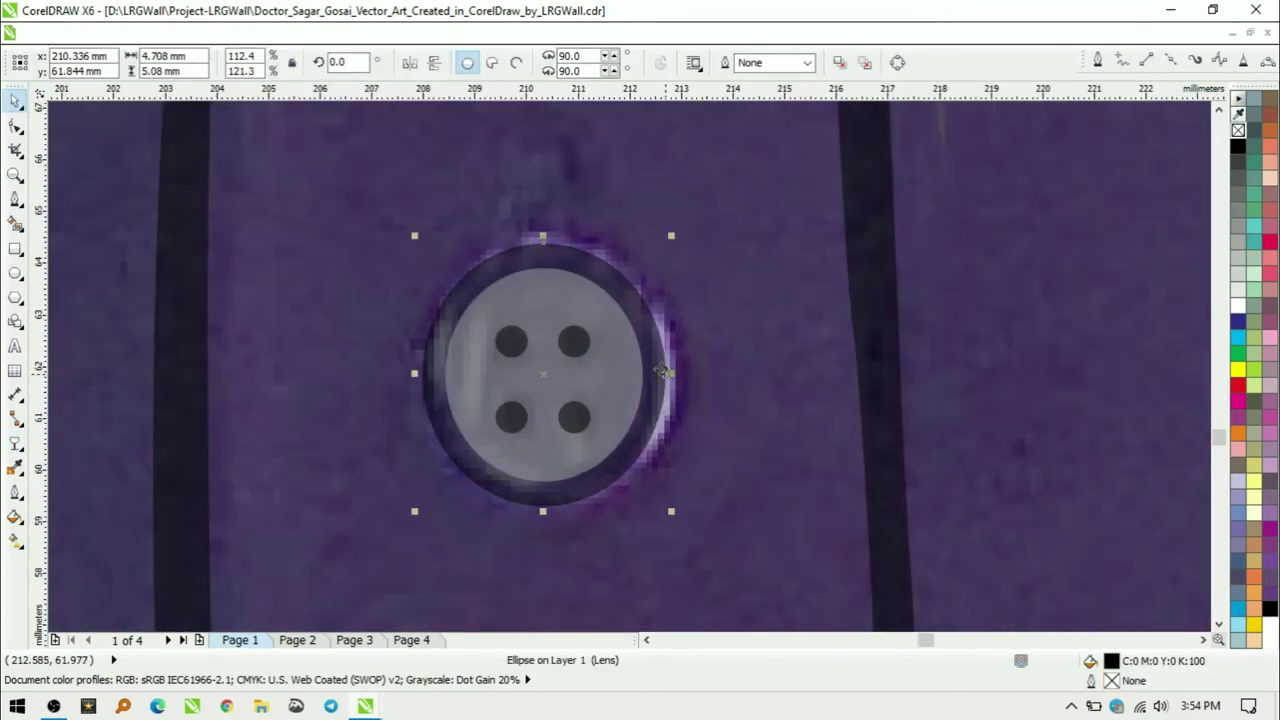
pyautogui.keyDown('shift'); pyautogui.click(585, 318); pyautogui.keyUp('shift')
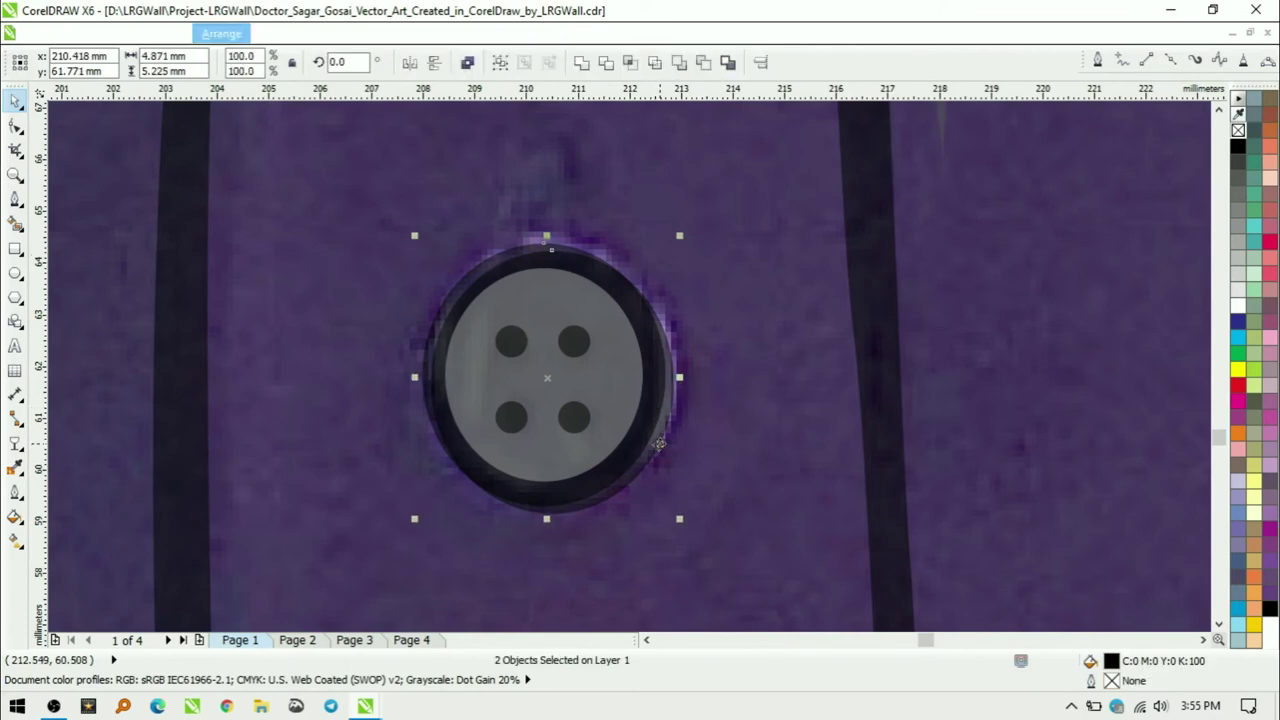
pyautogui.hotkey('ctrl', 'l')
# - Select the upper buttons on the shirt front
pyautogui.scroll(-2, 711, 402)
pyautogui.scroll(-1, 700, 450)
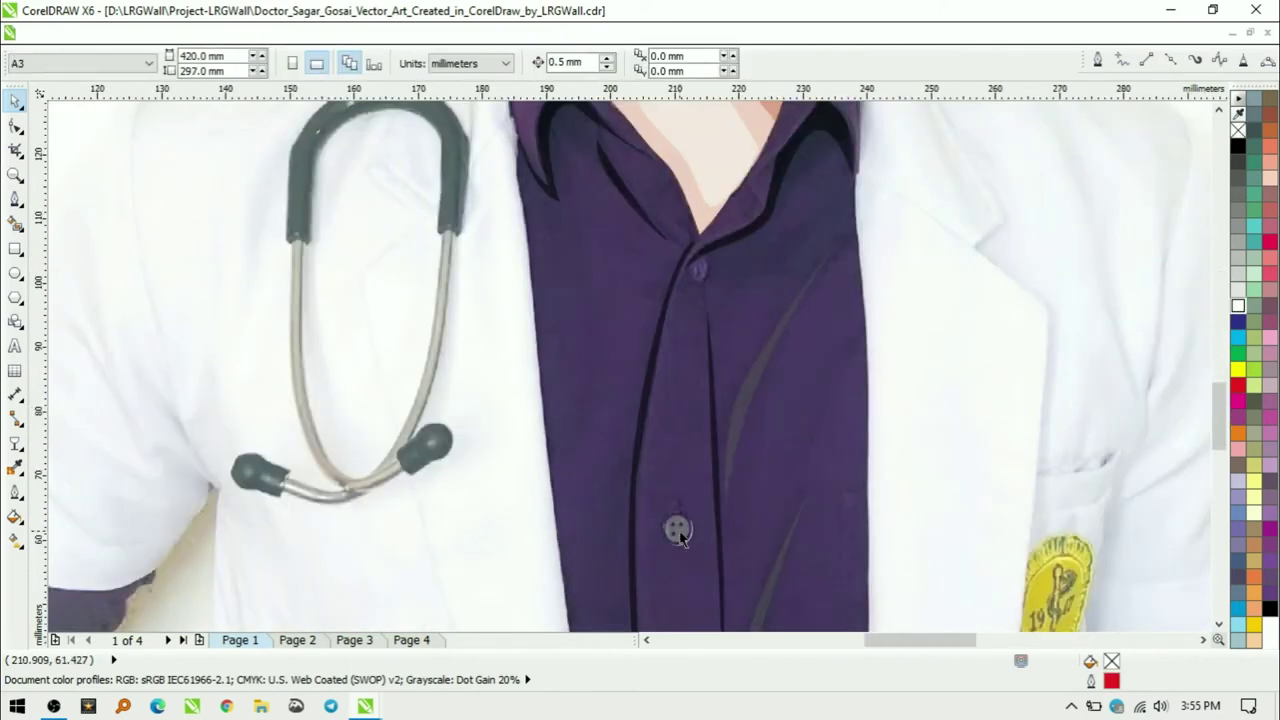
pyautogui.click(690, 272)
pyautogui.scroll(3, 684, 388)
pyautogui.scroll(-3, 684, 388)
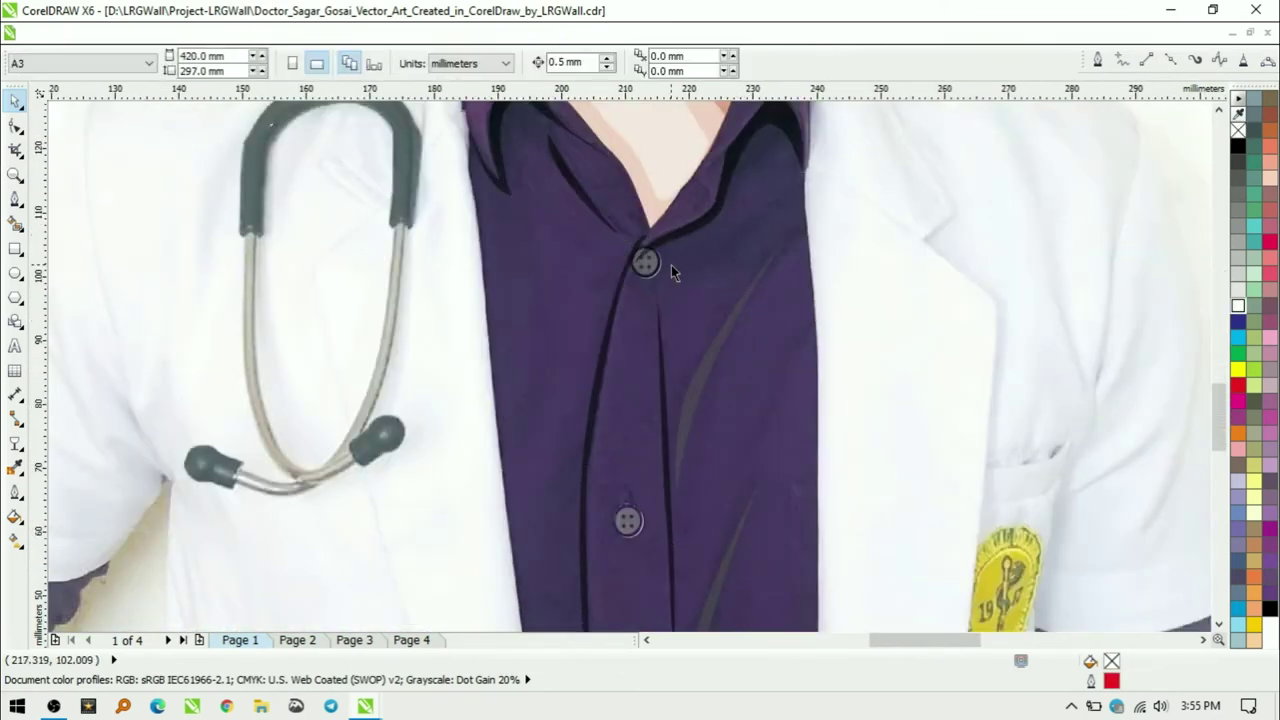
pyautogui.click(680, 261)
pyautogui.scroll(3, 680, 261)
pyautogui.scroll(-5, 784, 515)
pyautogui.scroll(-2, 784, 515)
pyautogui.scroll(4, 744, 486)
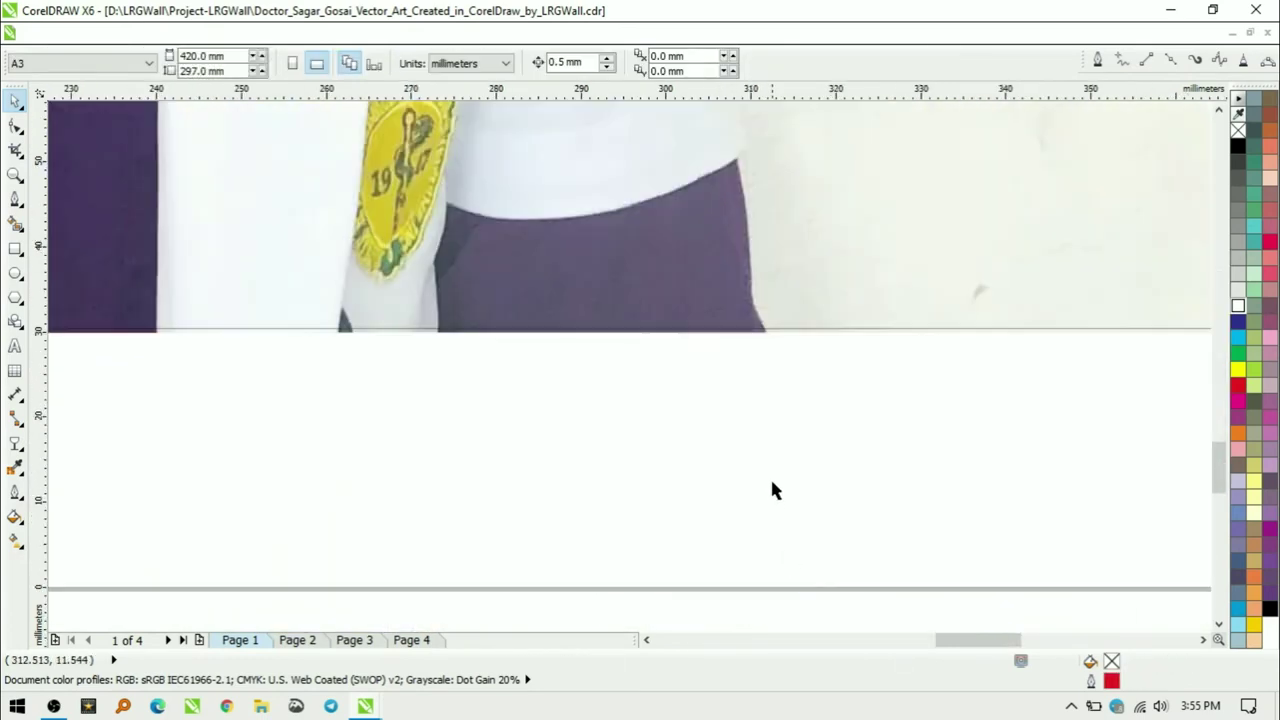
# - Trace the right sleeve cuff along the page edge as a closed Bezier curve
pyautogui.press('F5')
pyautogui.click(437, 338)
pyautogui.click(447, 204)
pyautogui.click(737, 162)
pyautogui.scroll(1, 834, 149)
pyautogui.moveTo(737, 234); pyautogui.dragTo(916, 128)
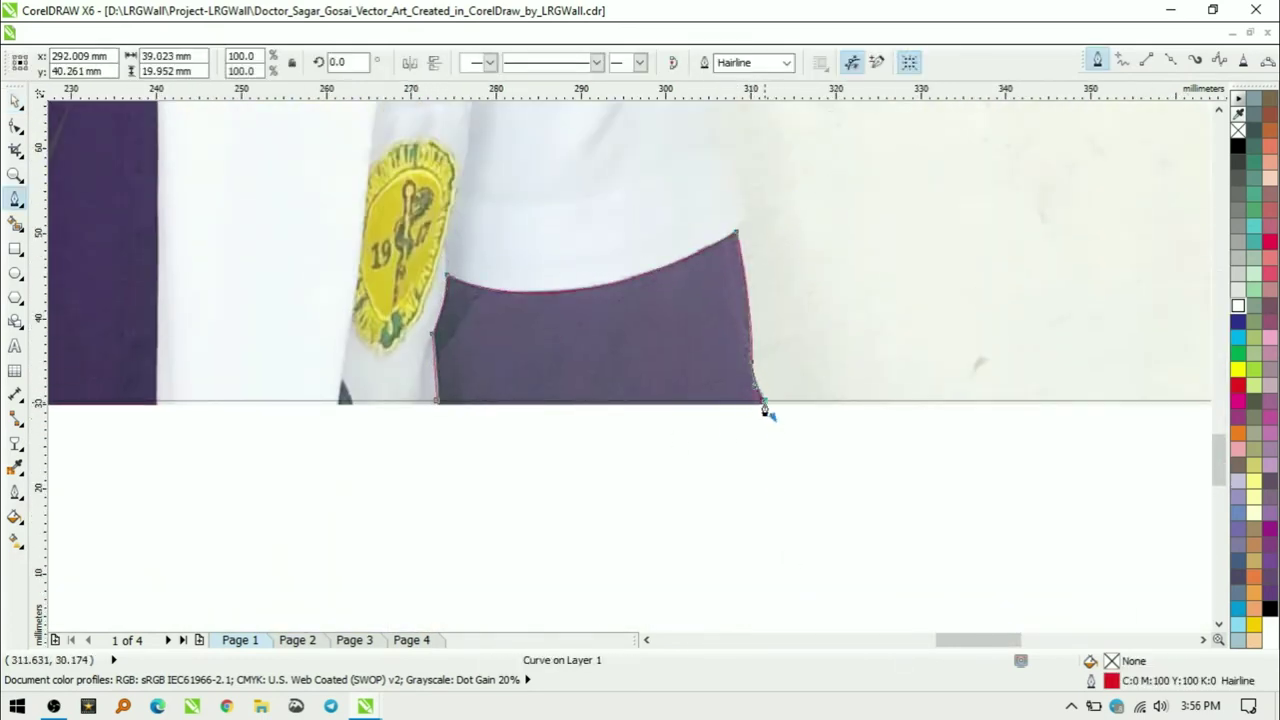
pyautogui.click(764, 405)
pyautogui.scroll(-3, 764, 410)
pyautogui.press('space')
pyautogui.scroll(1, 780, 417)
# - Zoom to the shirt area and select the placket group
pyautogui.click(943, 463)
pyautogui.click(760, 440)
pyautogui.scroll(-2, 742, 488)
pyautogui.moveTo(825, 172); pyautogui.dragTo(657, 483)
pyautogui.click(776, 273)
pyautogui.keyDown('shift'); pyautogui.click(773, 299); pyautogui.keyUp('shift')
pyautogui.click(773, 350)
pyautogui.click(735, 407)
pyautogui.press('Escape')
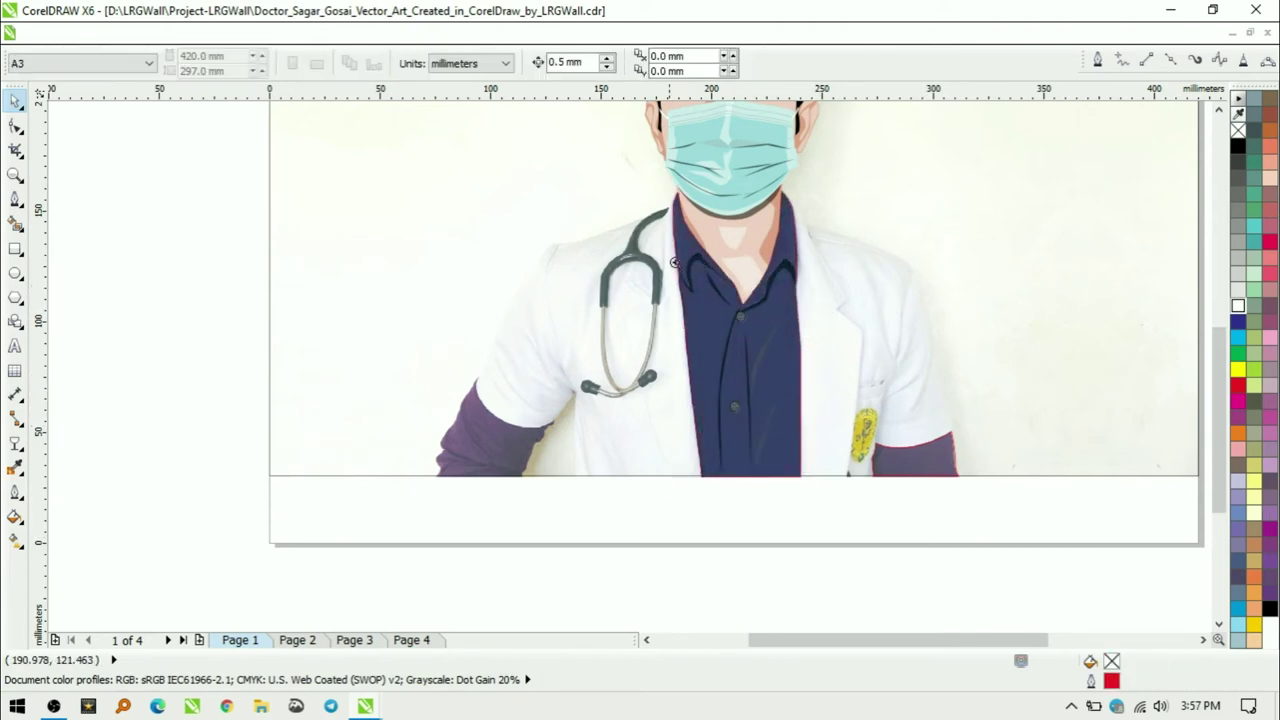
pyautogui.scroll(2, 682, 565)
pyautogui.scroll(-4, 682, 565)
pyautogui.click(760, 492)
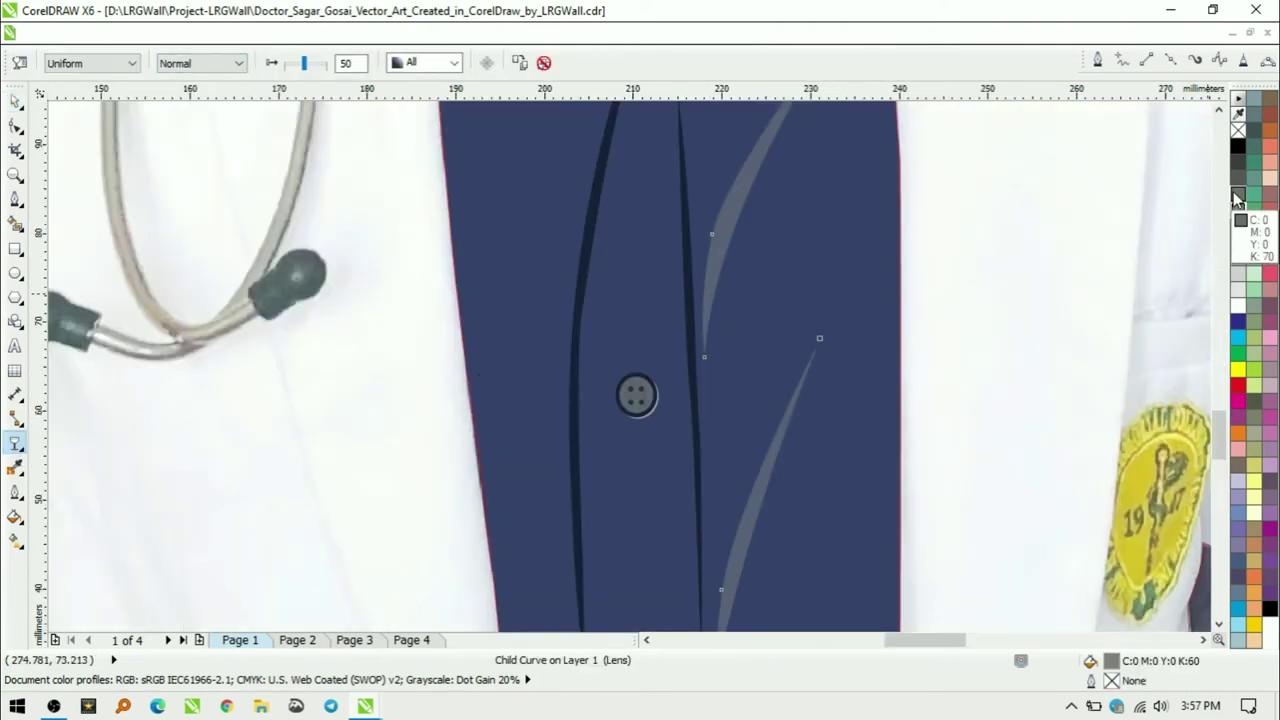
pyautogui.press('space')
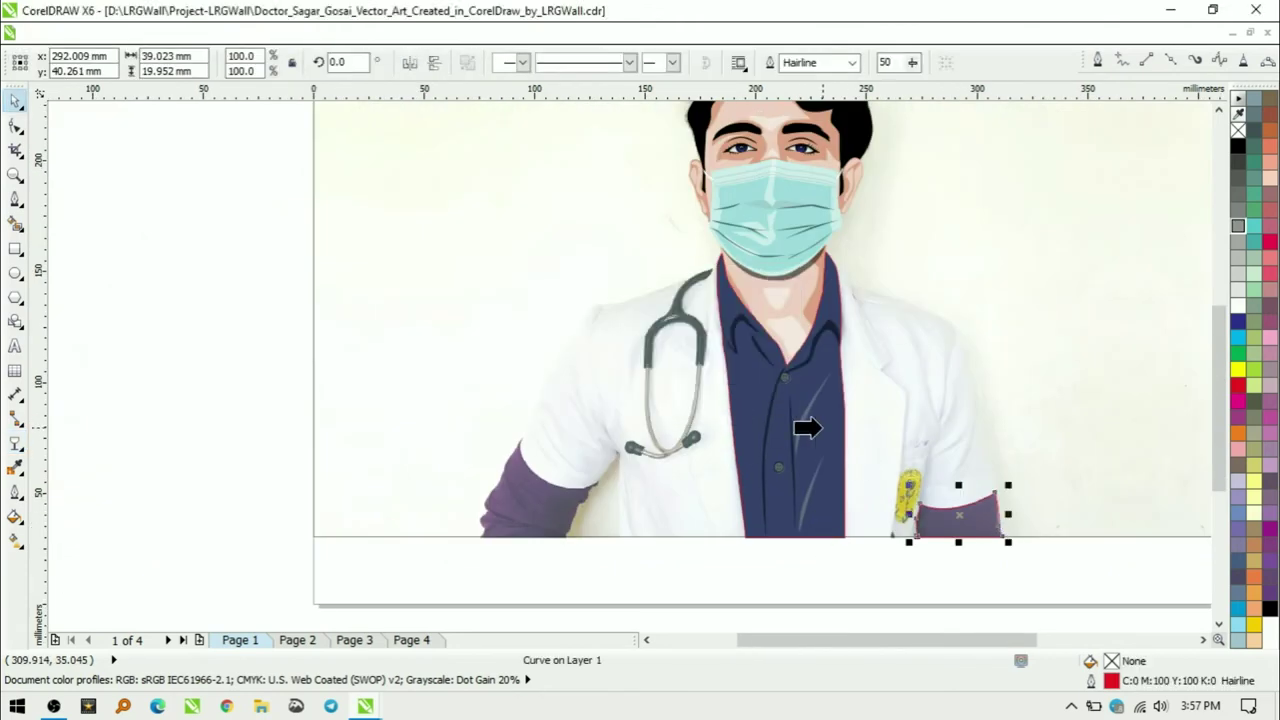
# - Trace the outline of the doctor's left sleeve with the Bezier tool
pyautogui.click(808, 428)
pyautogui.press('Escape')
pyautogui.scroll(-1, 928, 369)
pyautogui.scroll(2, 369, 169)
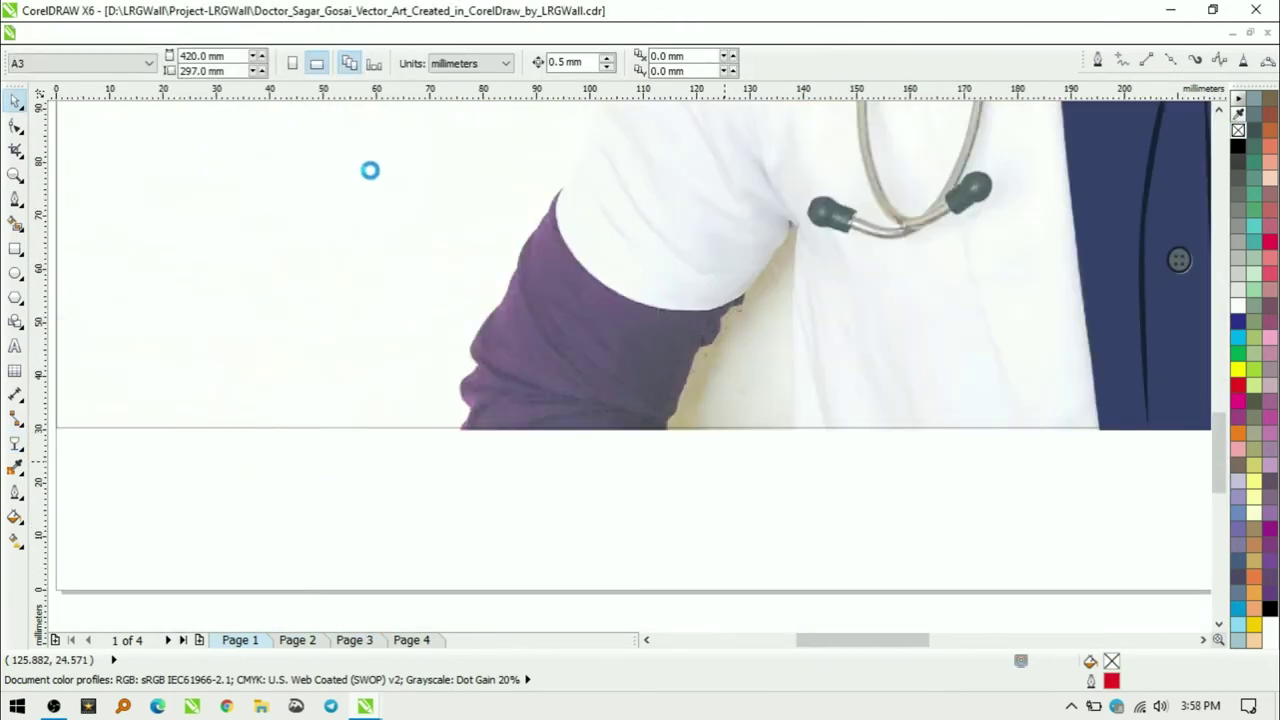
pyautogui.scroll(1, 808, 471)
pyautogui.press('F5')
pyautogui.click(888, 318)
pyautogui.click(708, 335)
pyautogui.moveTo(708, 335); pyautogui.dragTo(617, 302)
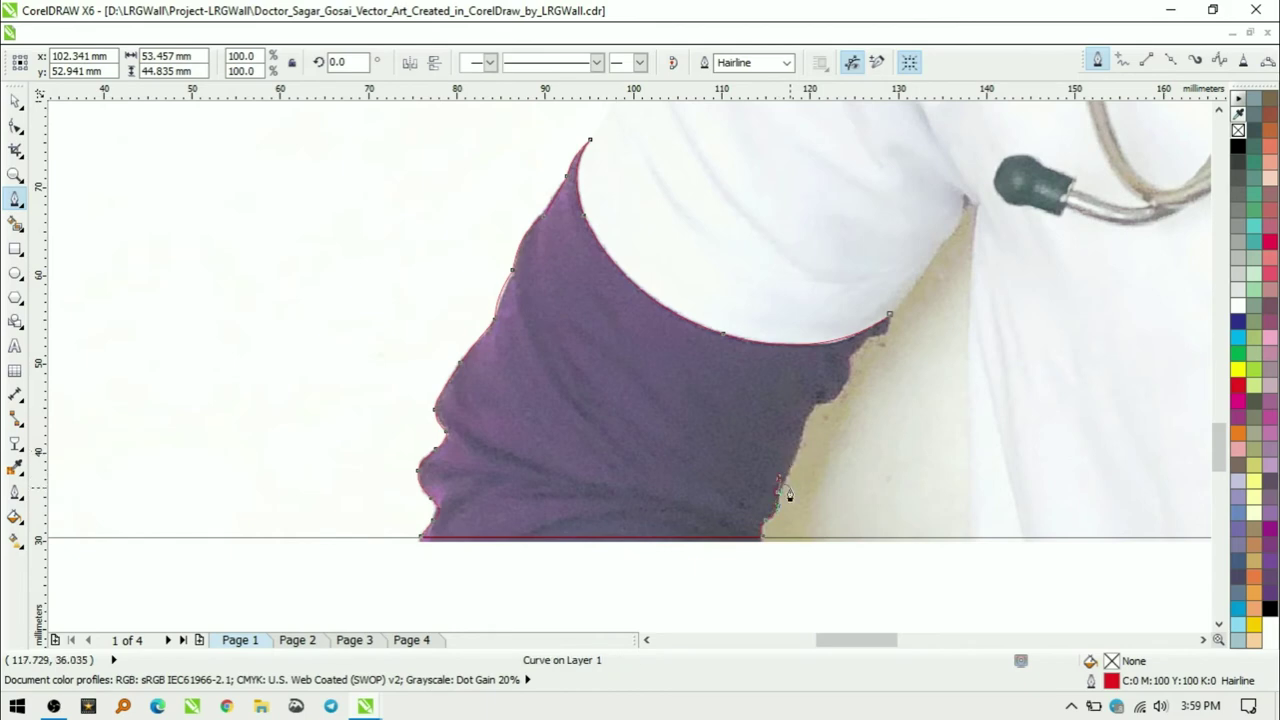
pyautogui.click(889, 316)
pyautogui.scroll(-2, 846, 409)
pyautogui.scroll(2, 463, 463)
# - Draw a curved fold shape along the left sleeve crease
pyautogui.click(493, 440)
pyautogui.click(530, 447)
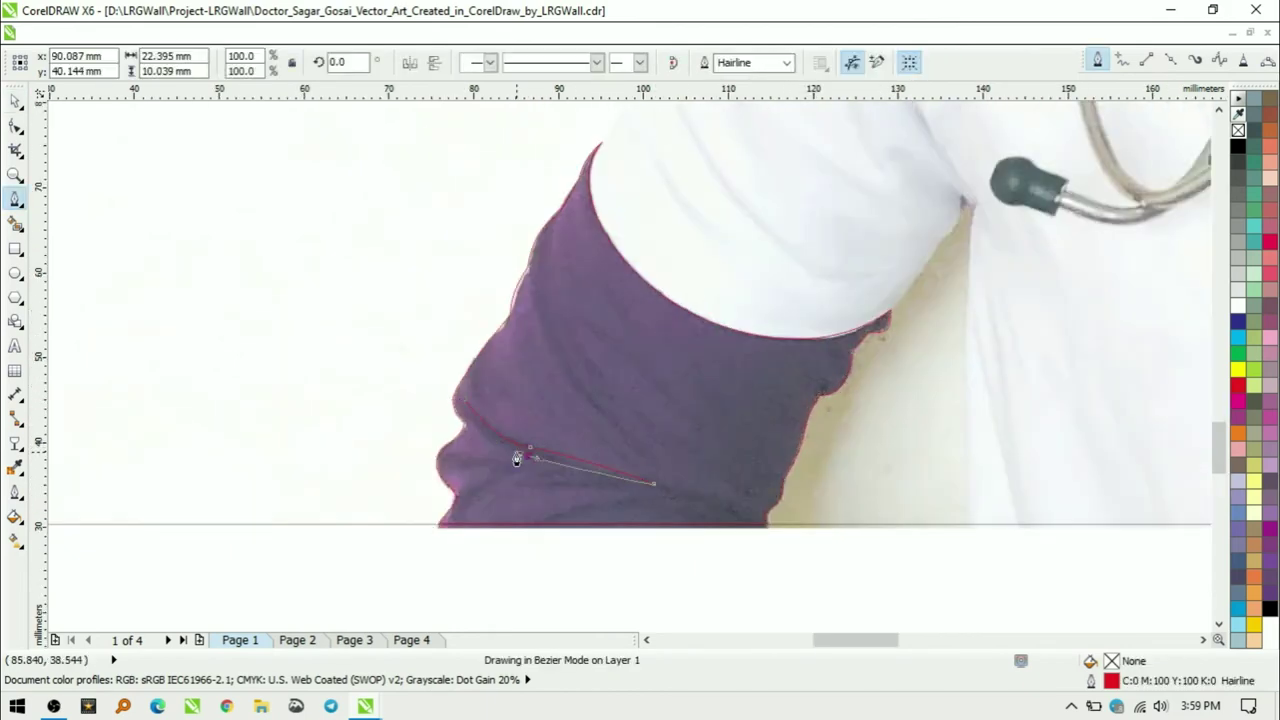
pyautogui.moveTo(597, 413); pyautogui.dragTo(621, 450)
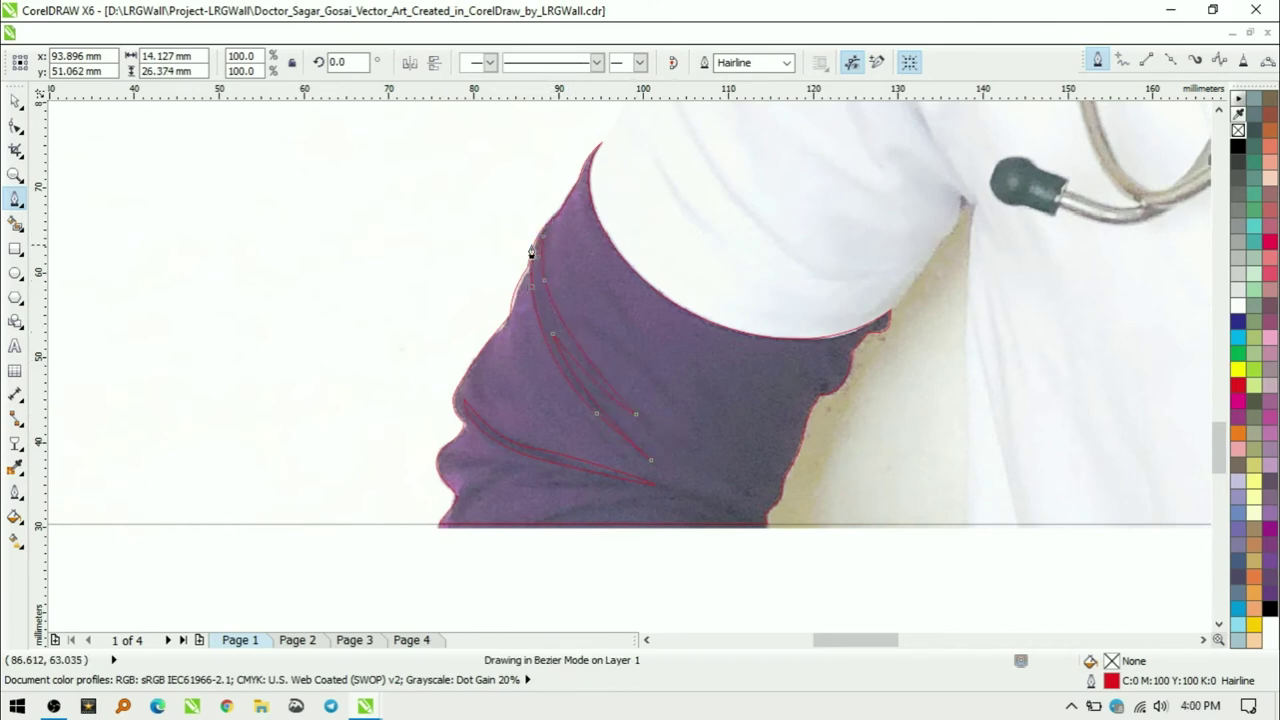
pyautogui.scroll(-2, 531, 252)
pyautogui.moveTo(459, 410); pyautogui.dragTo(462, 437)
pyautogui.moveTo(678, 398); pyautogui.dragTo(735, 401)
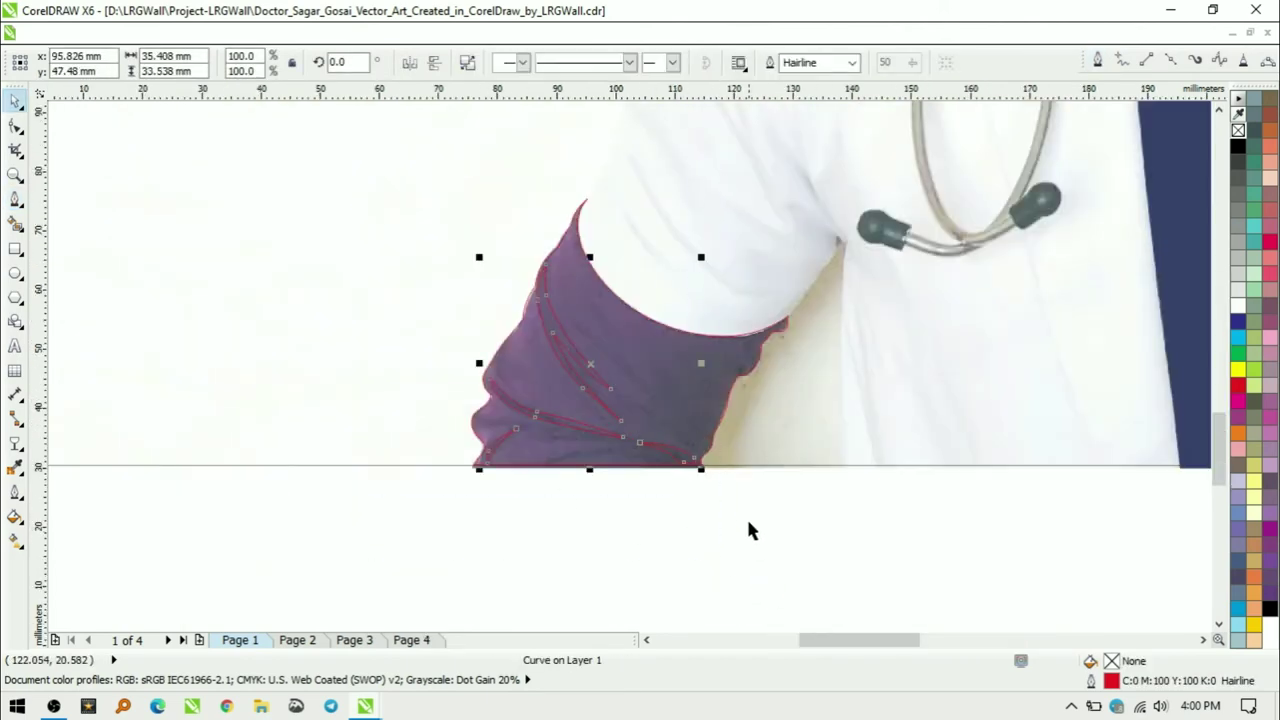
# - Apply Uniform transparency to the sleeve shape and zoom out to the whole illustration
pyautogui.click(15, 443)
pyautogui.click(92, 63)
pyautogui.click(64, 92)
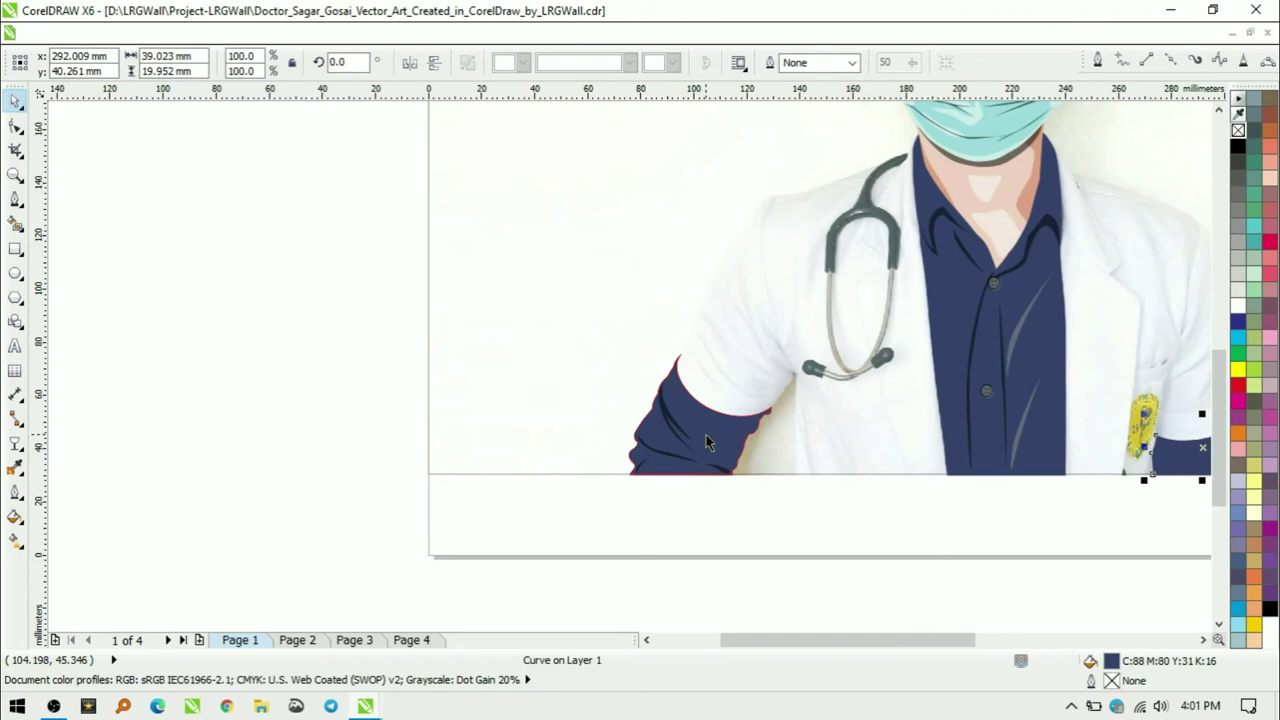
pyautogui.press('F4')
pyautogui.press('Escape')
pyautogui.press('F5')
pyautogui.scroll(3, 906, 600)
pyautogui.scroll(-3, 906, 600)
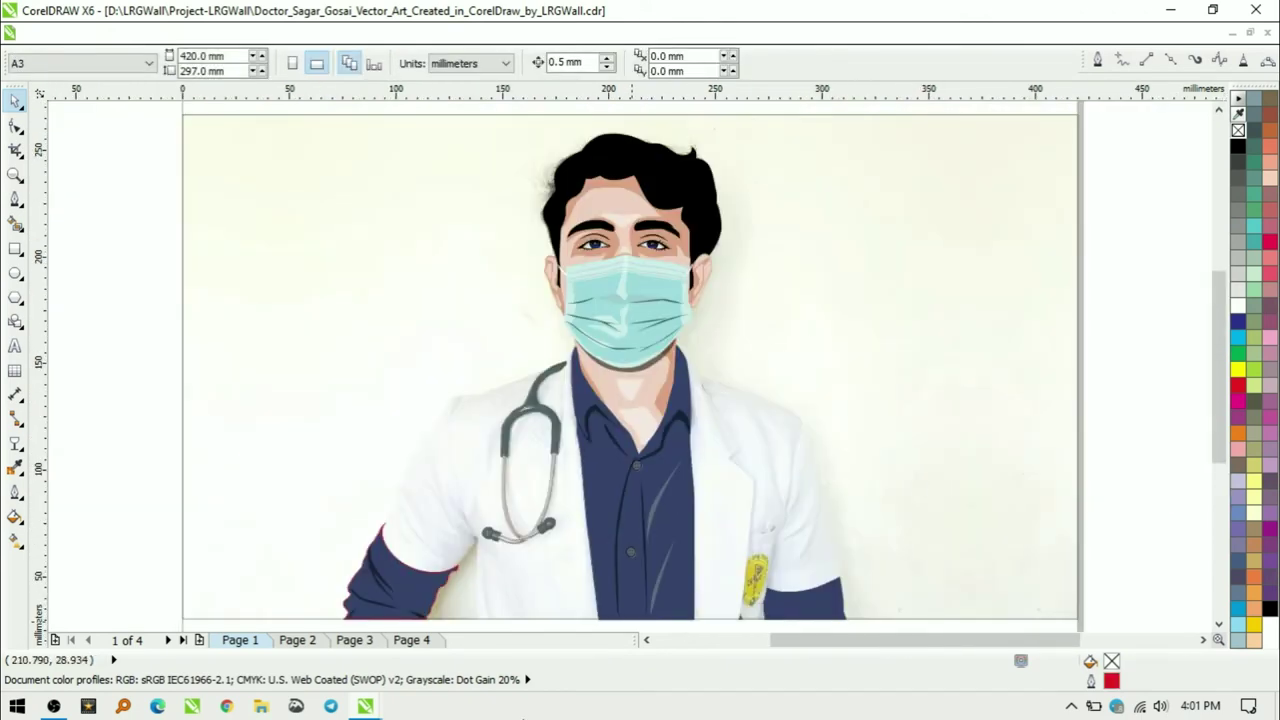
pyautogui.scroll(3, 700, 318)
pyautogui.scroll(1, 700, 318)
# - Trace and close the left coat outline from the collar over the shoulder and down the sleeve
pyautogui.click(706, 304)
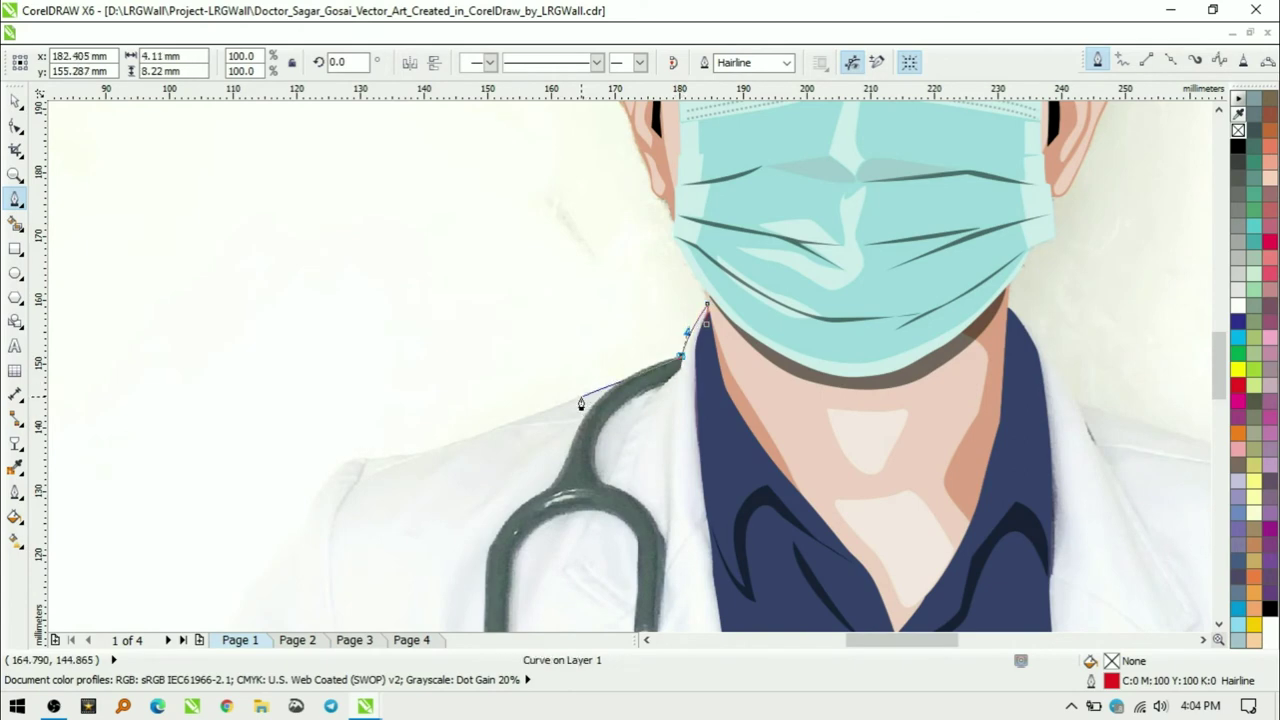
pyautogui.click(315, 500)
pyautogui.scroll(-3, 315, 505)
pyautogui.click(237, 303)
pyautogui.click(181, 428)
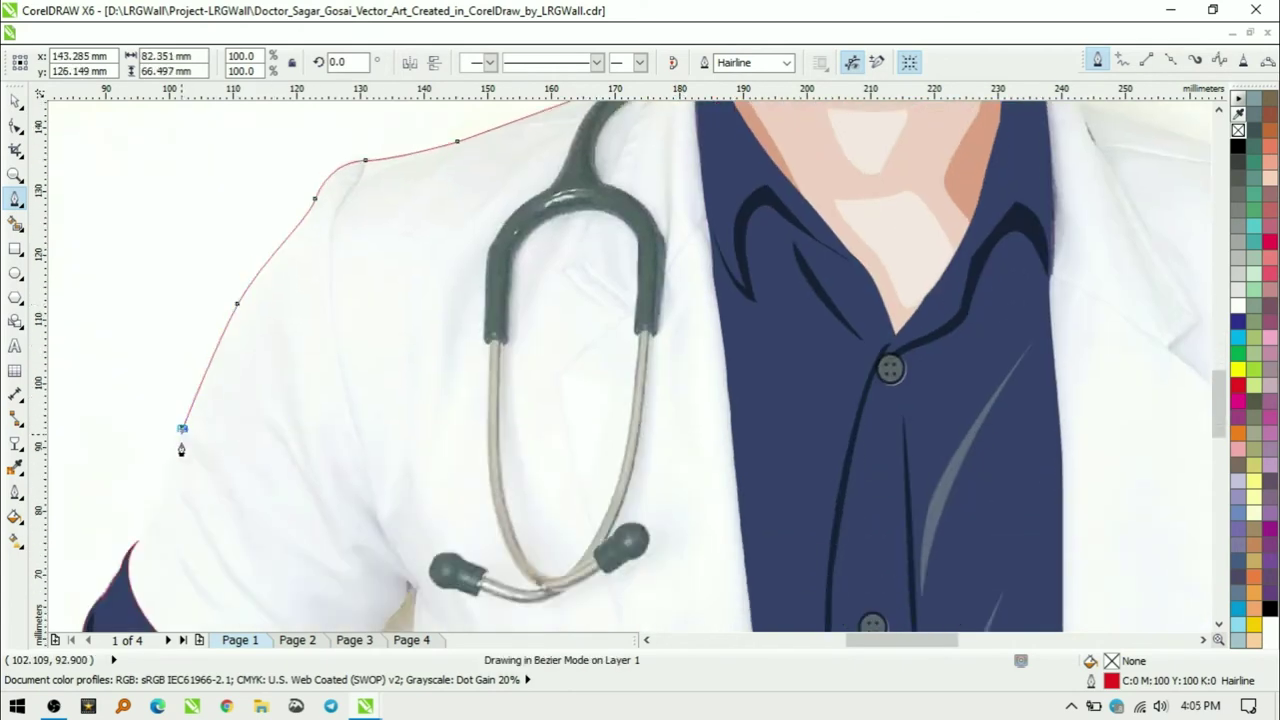
pyautogui.click(121, 576)
pyautogui.scroll(-2, 121, 576)
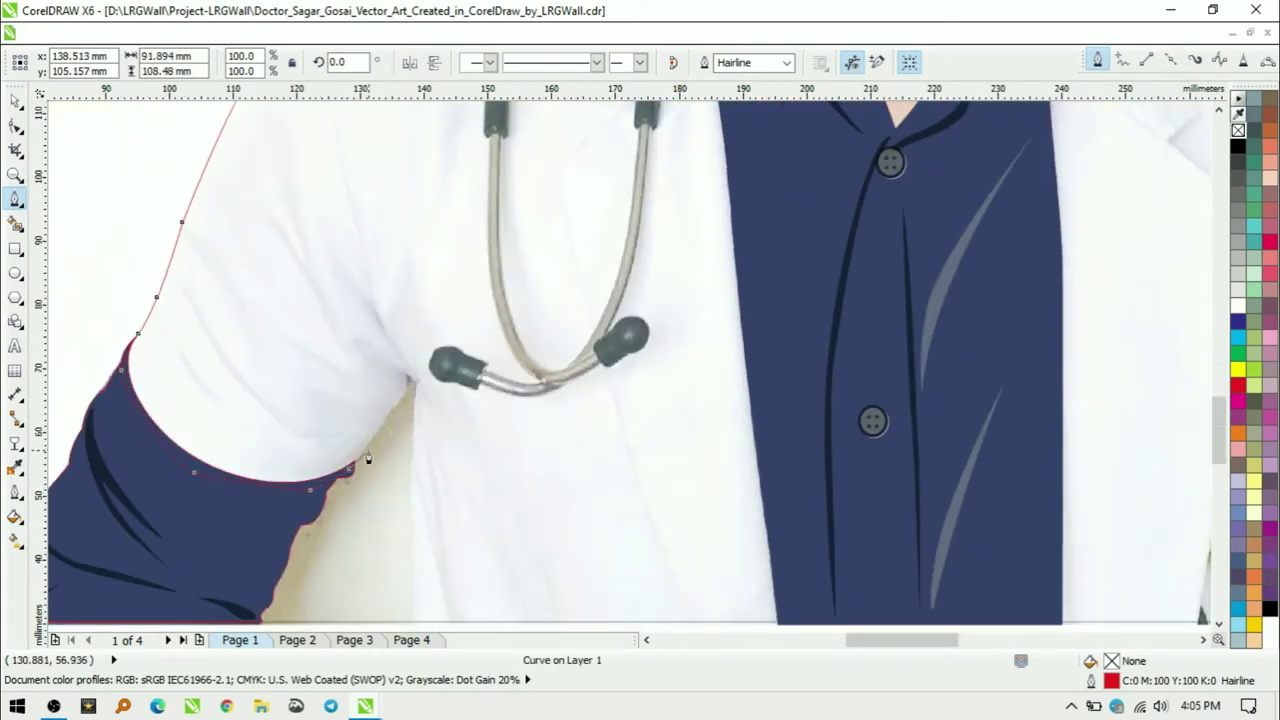
pyautogui.scroll(-1, 421, 502)
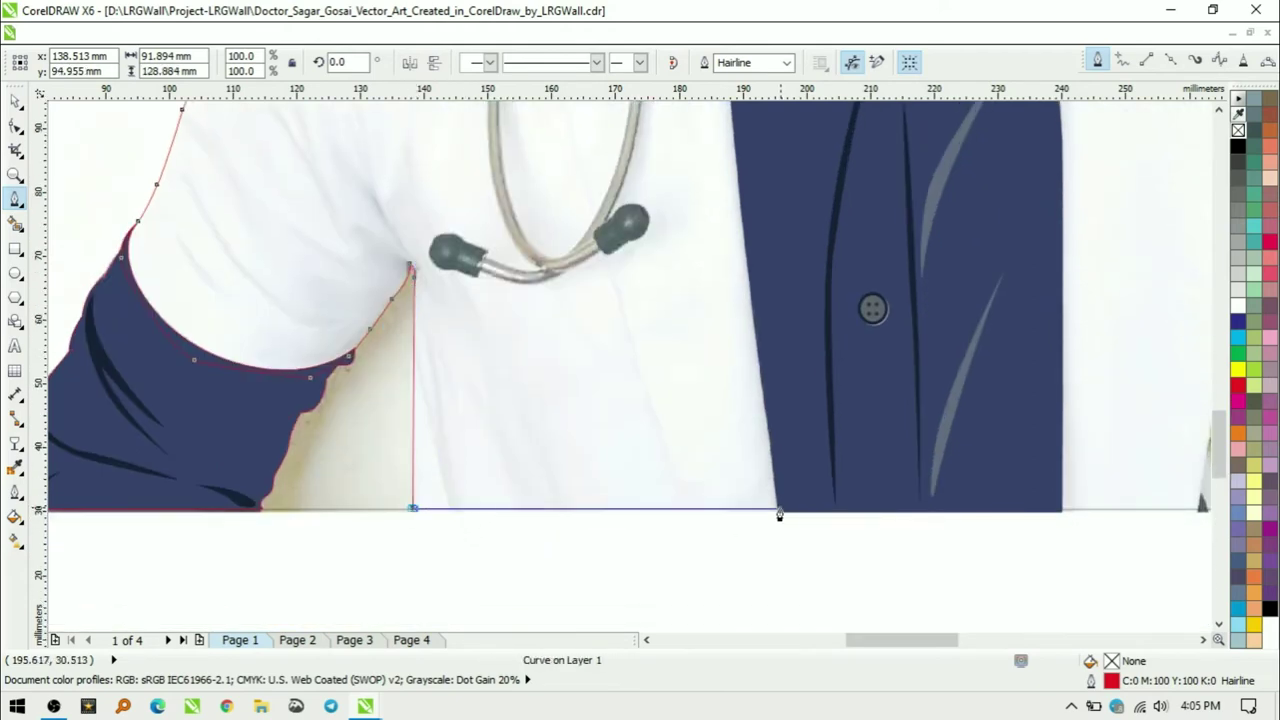
pyautogui.scroll(5, 756, 230)
pyautogui.click(654, 324)
pyautogui.press('space')
# - Trim the left coat shape against the sleeve using Arrange > Shaping > Trim
pyautogui.scroll(-3, 654, 324)
pyautogui.press('Escape')
pyautogui.click(505, 470)
pyautogui.keyDown('shift'); pyautogui.click(571, 500); pyautogui.keyUp('shift')
pyautogui.scroll(2, 581, 333)
pyautogui.press('Escape')
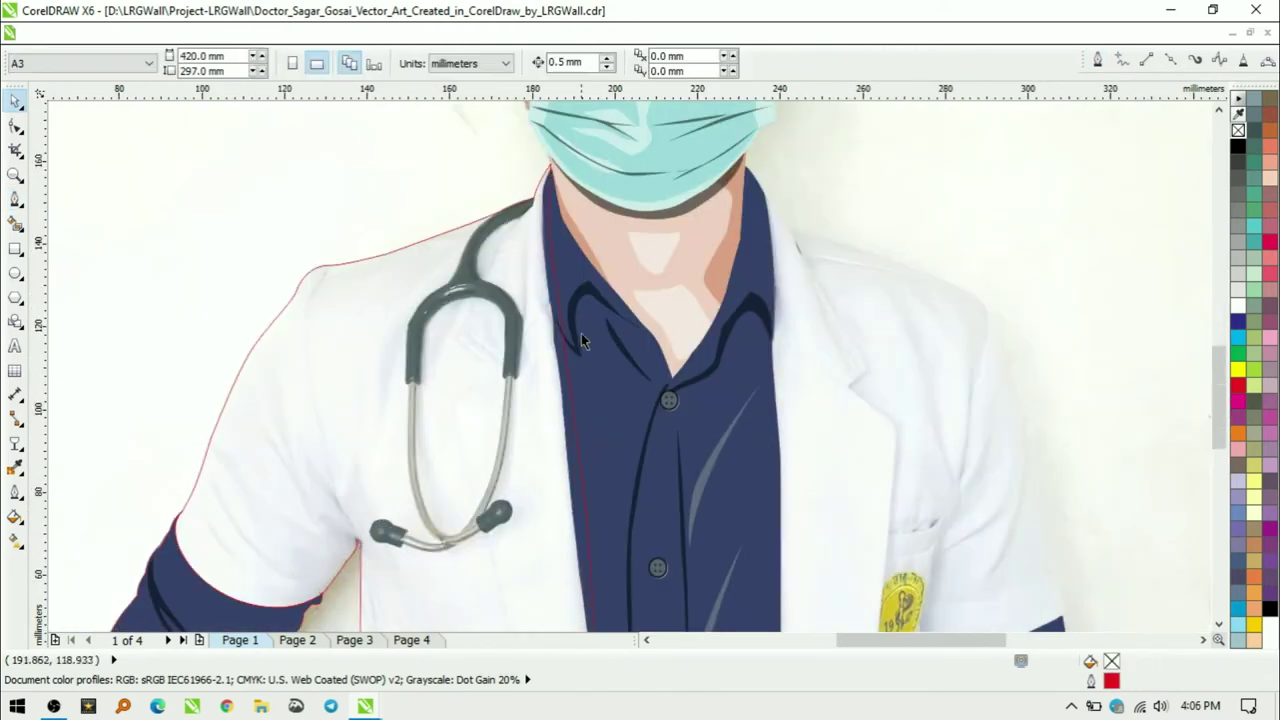
pyautogui.click(598, 488)
pyautogui.click(229, 31)
pyautogui.click(543, 363)
pyautogui.scroll(-3, 748, 532)
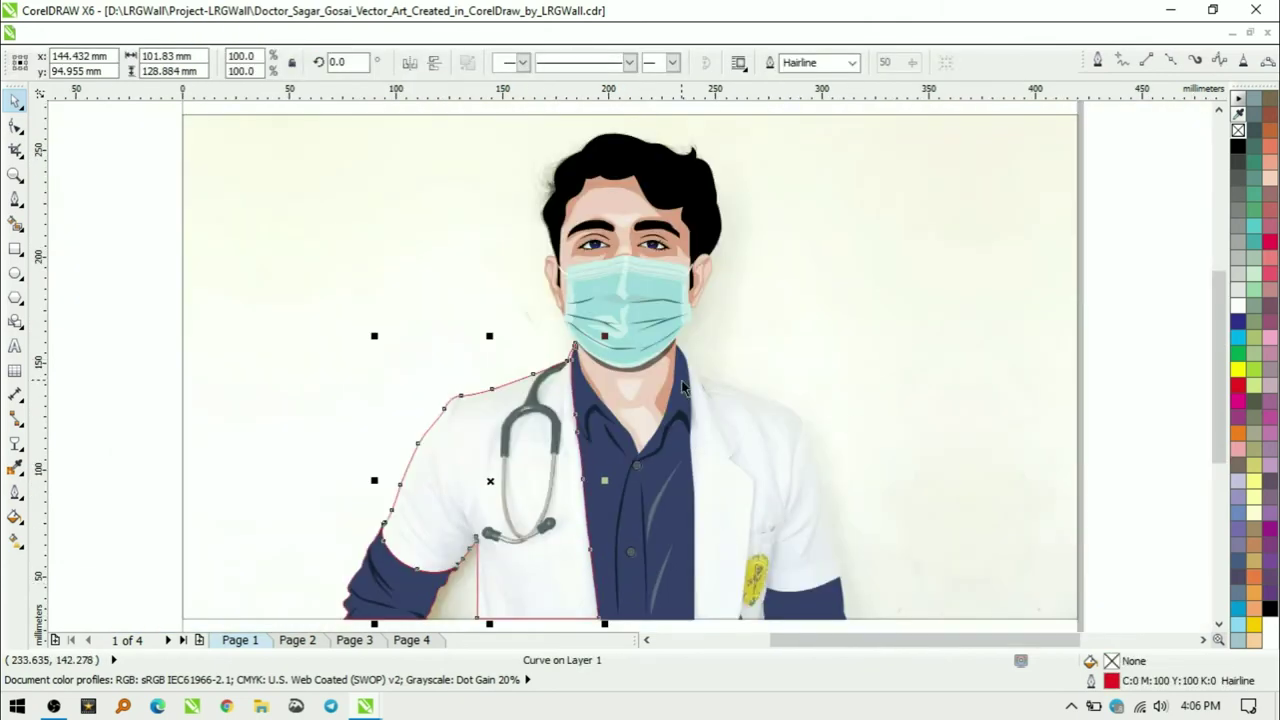
# - Zoom onto the collar and trace the right coat outline down the right sleeve edge
pyautogui.press('z')
pyautogui.moveTo(486, 266); pyautogui.dragTo(886, 583)
pyautogui.press('F5')
pyautogui.scroll(2, 390, 163)
pyautogui.click(386, 152)
pyautogui.moveTo(437, 213); pyautogui.dragTo(450, 245)
pyautogui.moveTo(777, 349); pyautogui.dragTo(811, 406)
pyautogui.click(840, 505)
# - Finish the right coat outline around the sleeve and close it at the hem
pyautogui.scroll(-3, 850, 520)
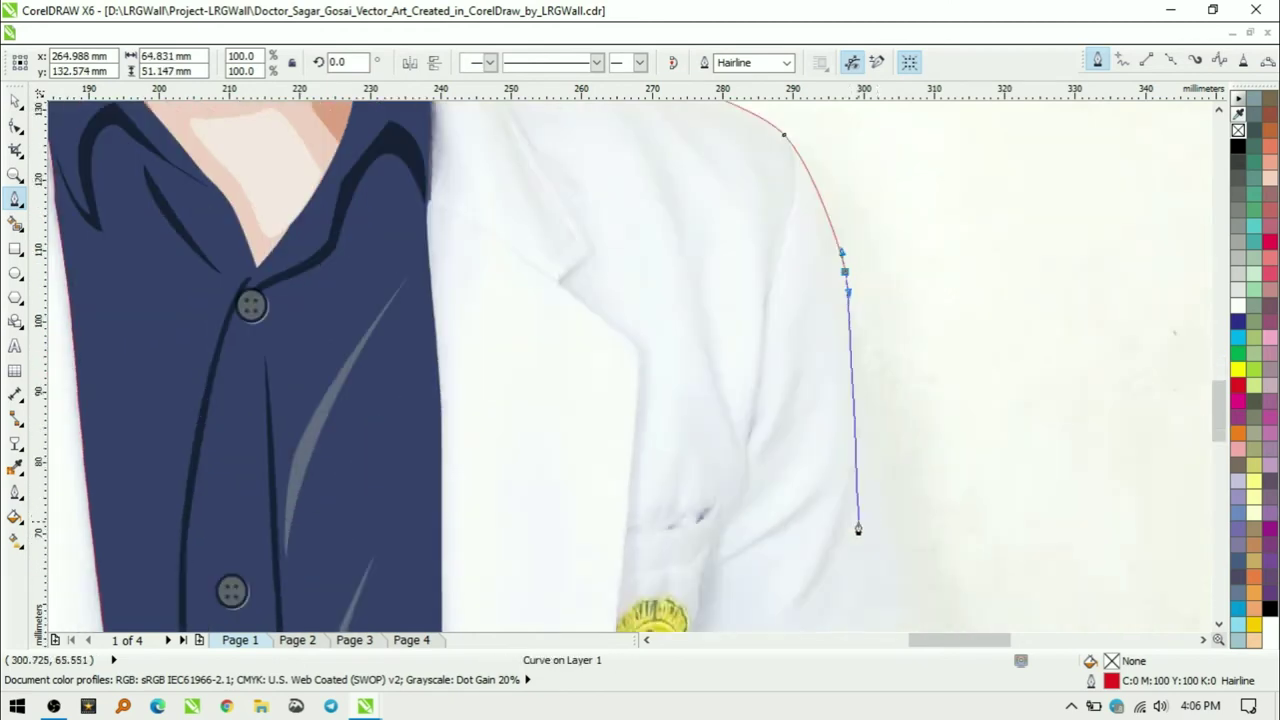
pyautogui.scroll(-2, 900, 480)
pyautogui.moveTo(904, 409); pyautogui.dragTo(912, 446)
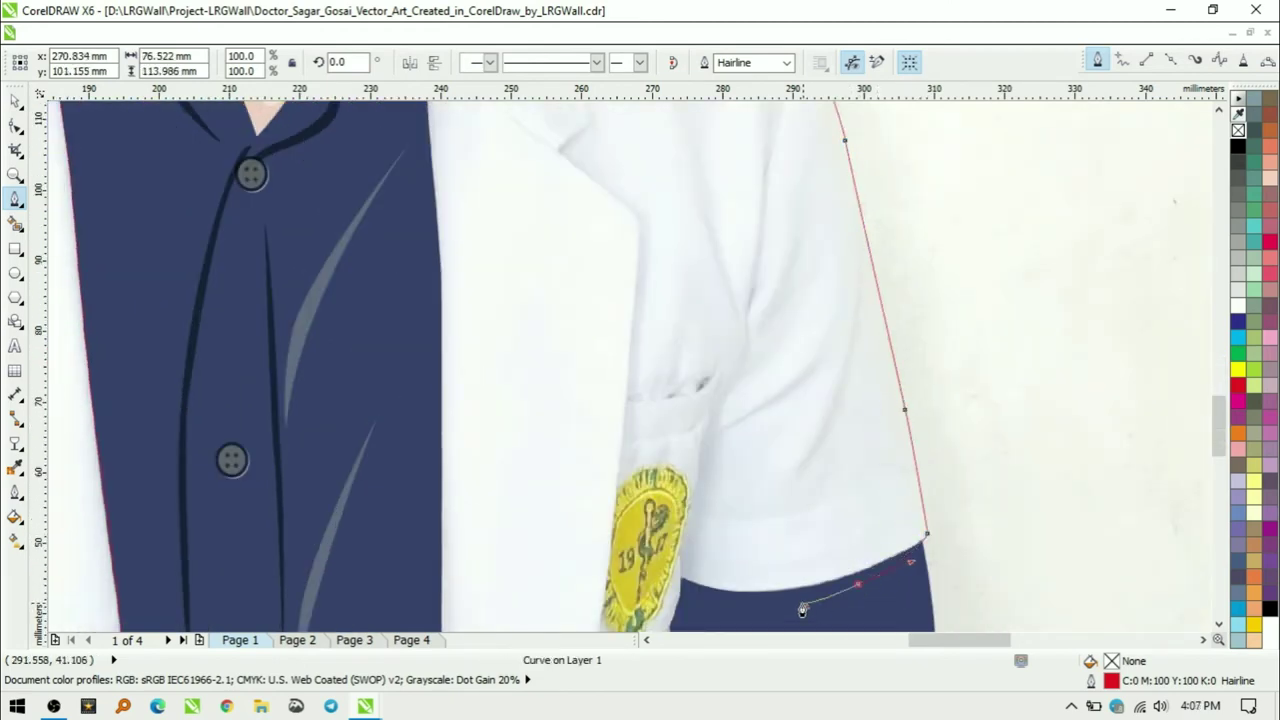
pyautogui.scroll(-2, 706, 484)
pyautogui.click(438, 519)
pyautogui.scroll(3, 409, 314)
pyautogui.scroll(3, 428, 243)
pyautogui.press('space')
pyautogui.scroll(2, 388, 148)
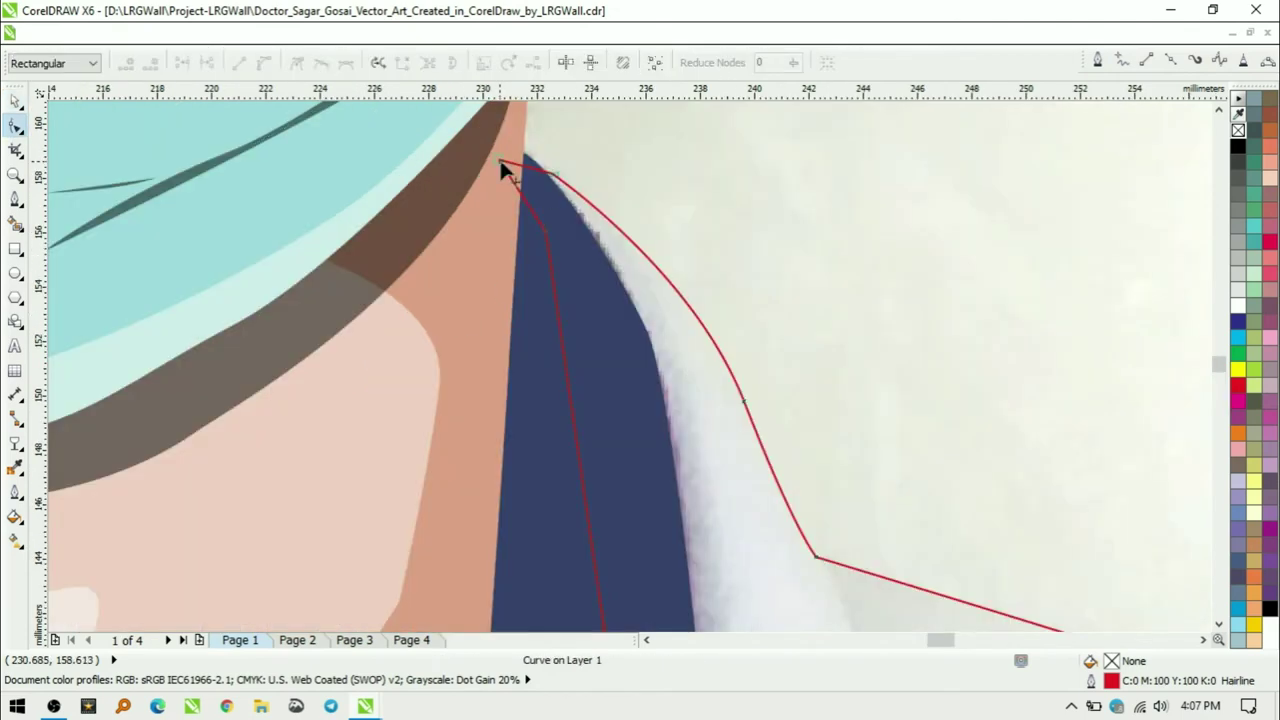
pyautogui.press('space')
pyautogui.scroll(-4, 639, 382)
pyautogui.scroll(2, 700, 450)
pyautogui.press('Escape')
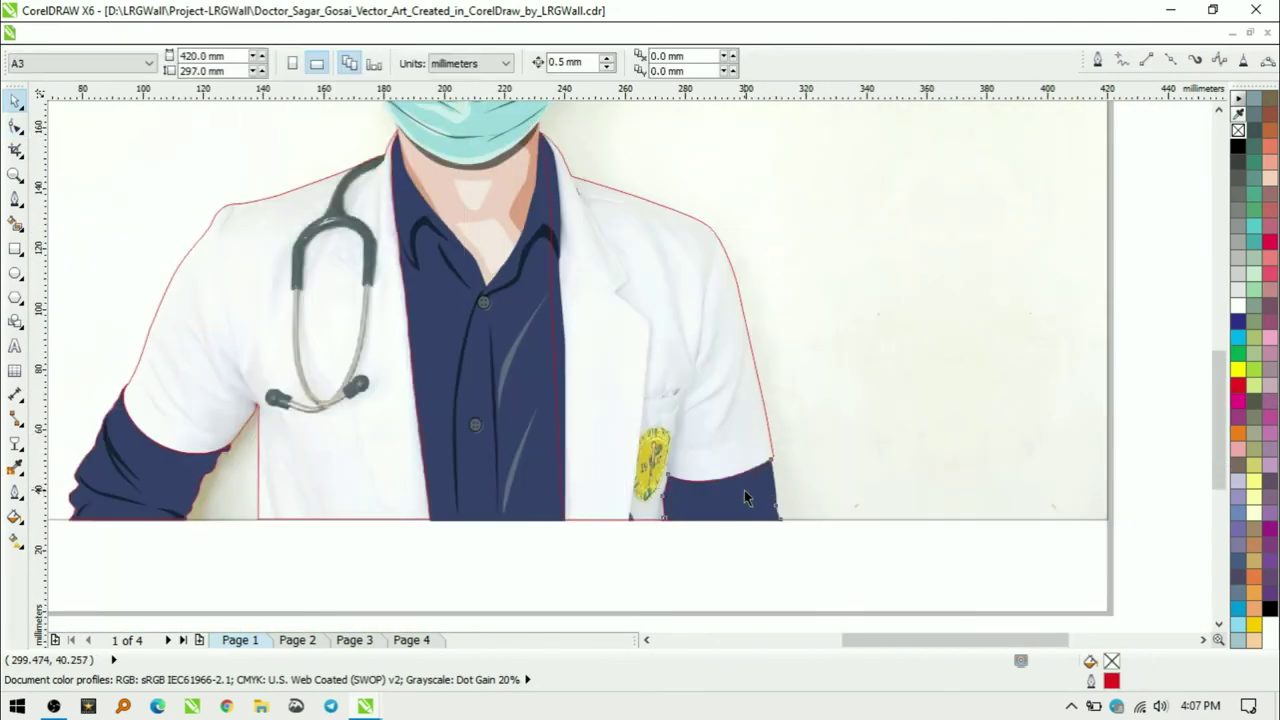
# - Draw the angled lapel curve from the collar down the coat's right front and adjust its nodes
pyautogui.scroll(-2, 746, 491)
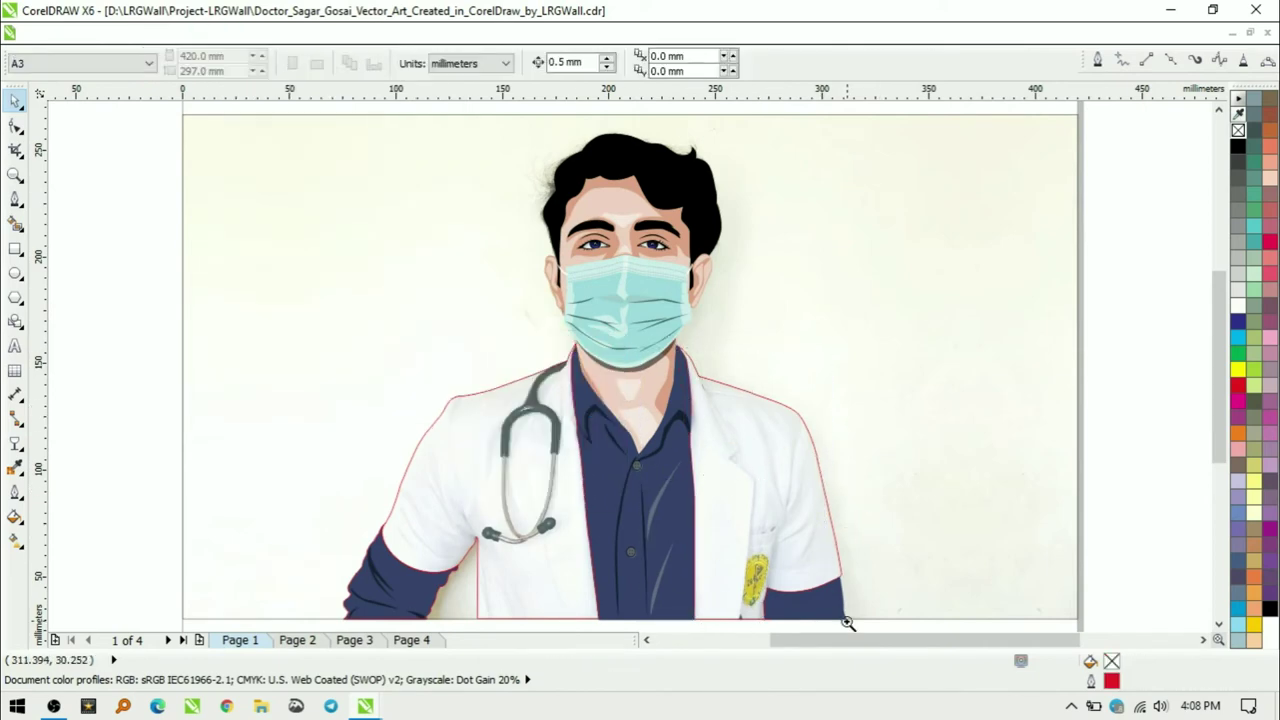
pyautogui.scroll(3, 640, 420)
pyautogui.click(547, 155)
pyautogui.click(586, 231)
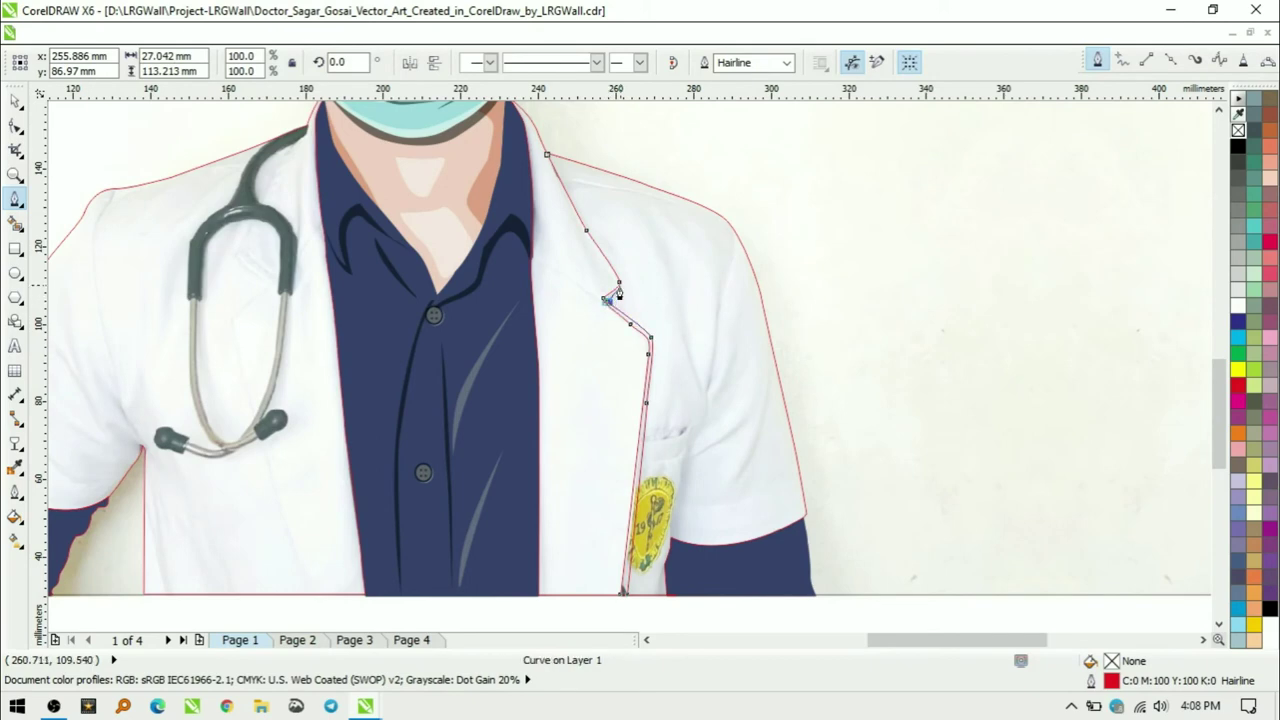
pyautogui.press('space')
pyautogui.press('F10')
pyautogui.scroll(5, 613, 291)
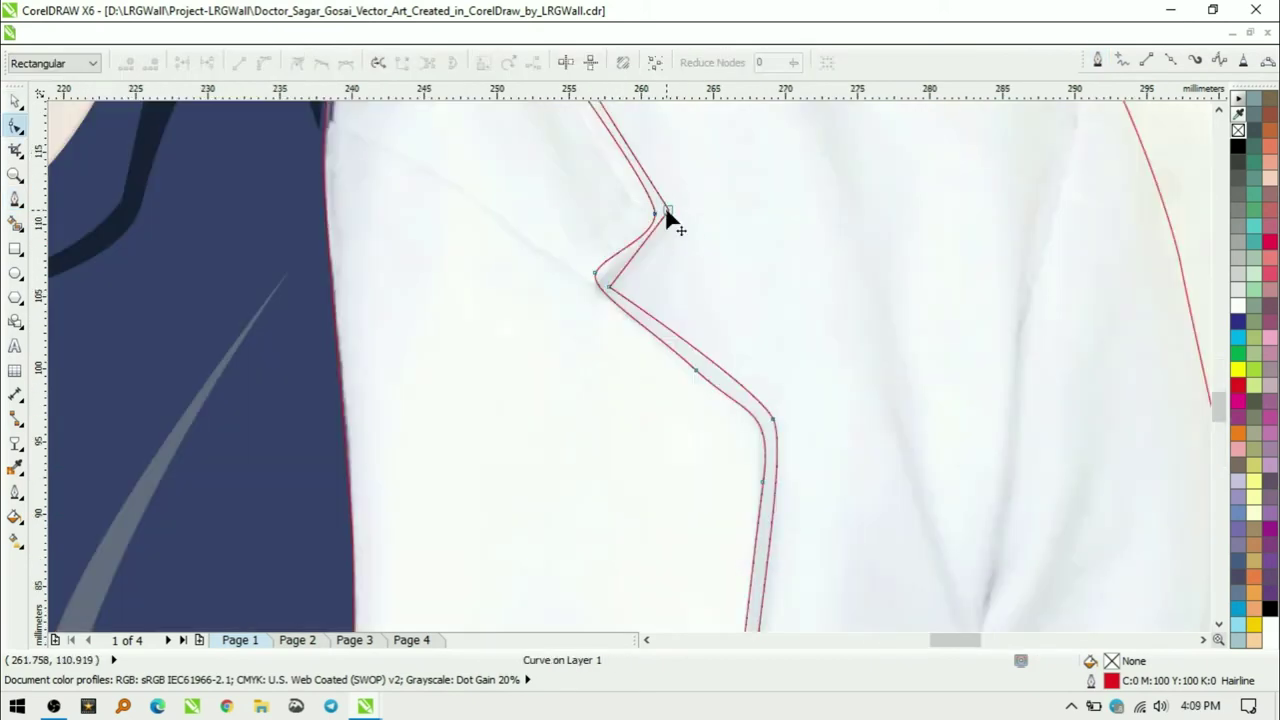
pyautogui.scroll(-4, 638, 300)
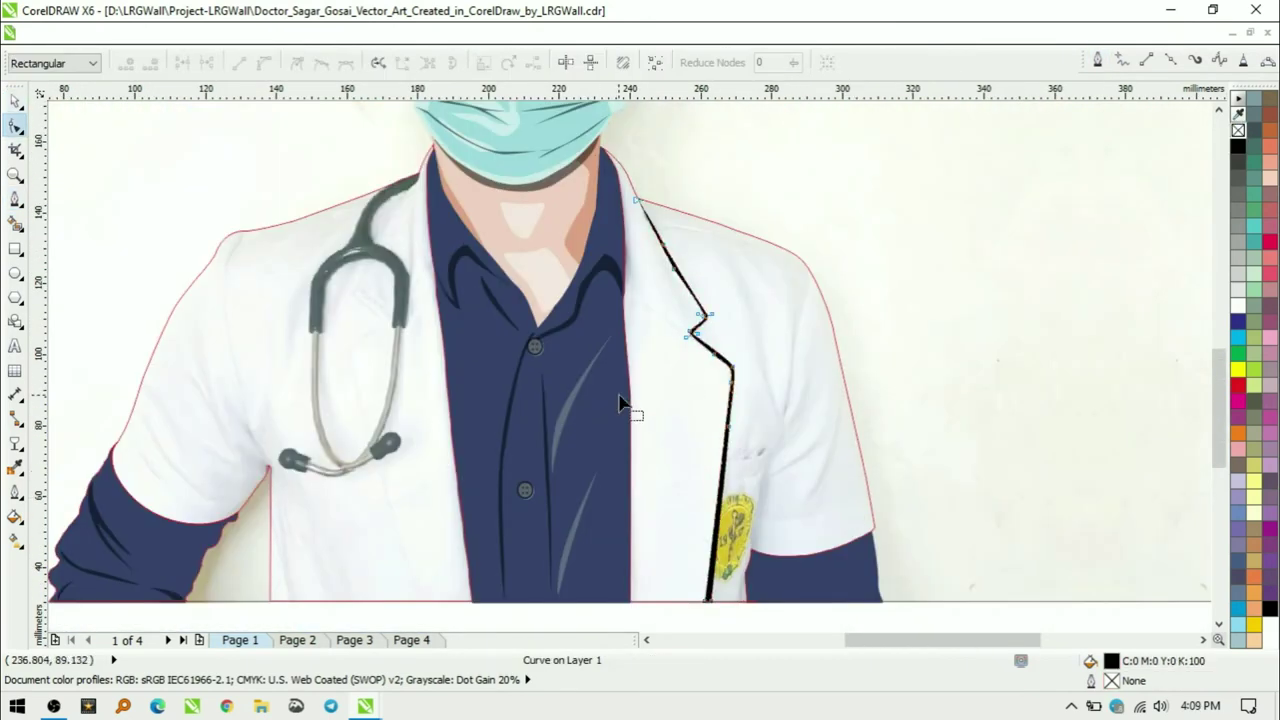
# - Tint the lapel dark grey and draw leaf-shaped crease curves along the right sleeve
pyautogui.click(805, 270)
pyautogui.click(789, 415)
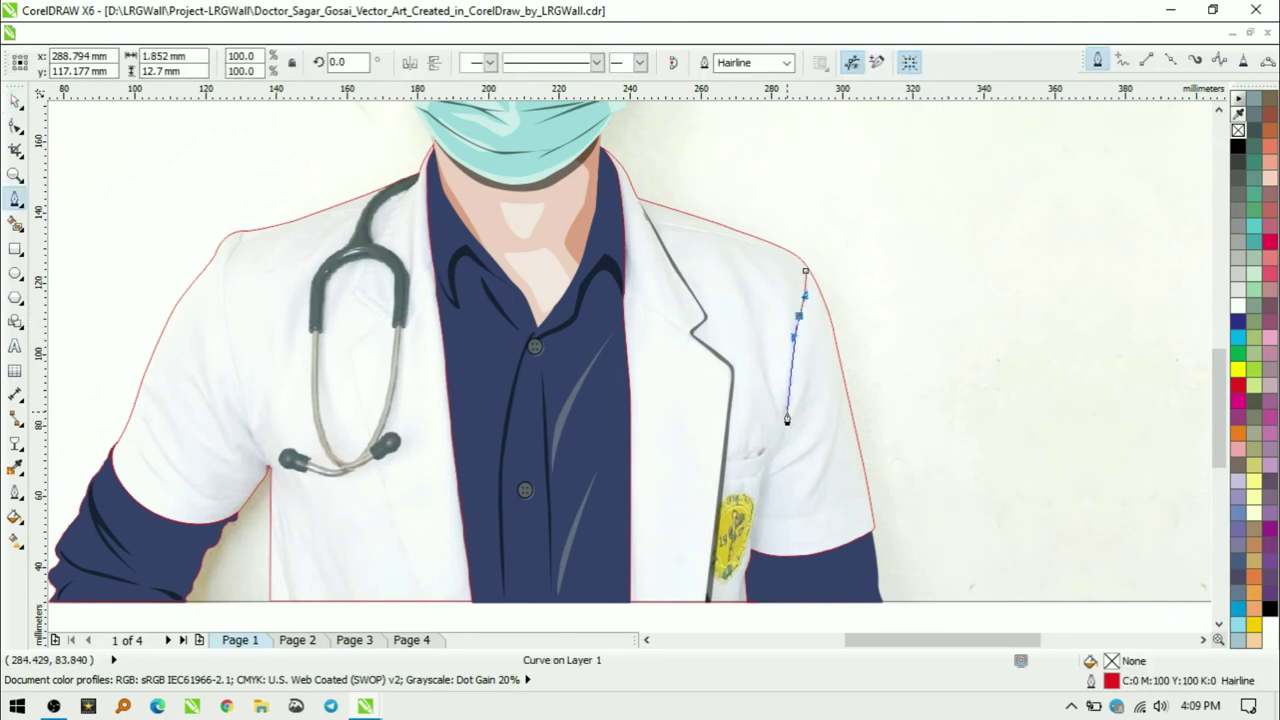
pyautogui.click(800, 330)
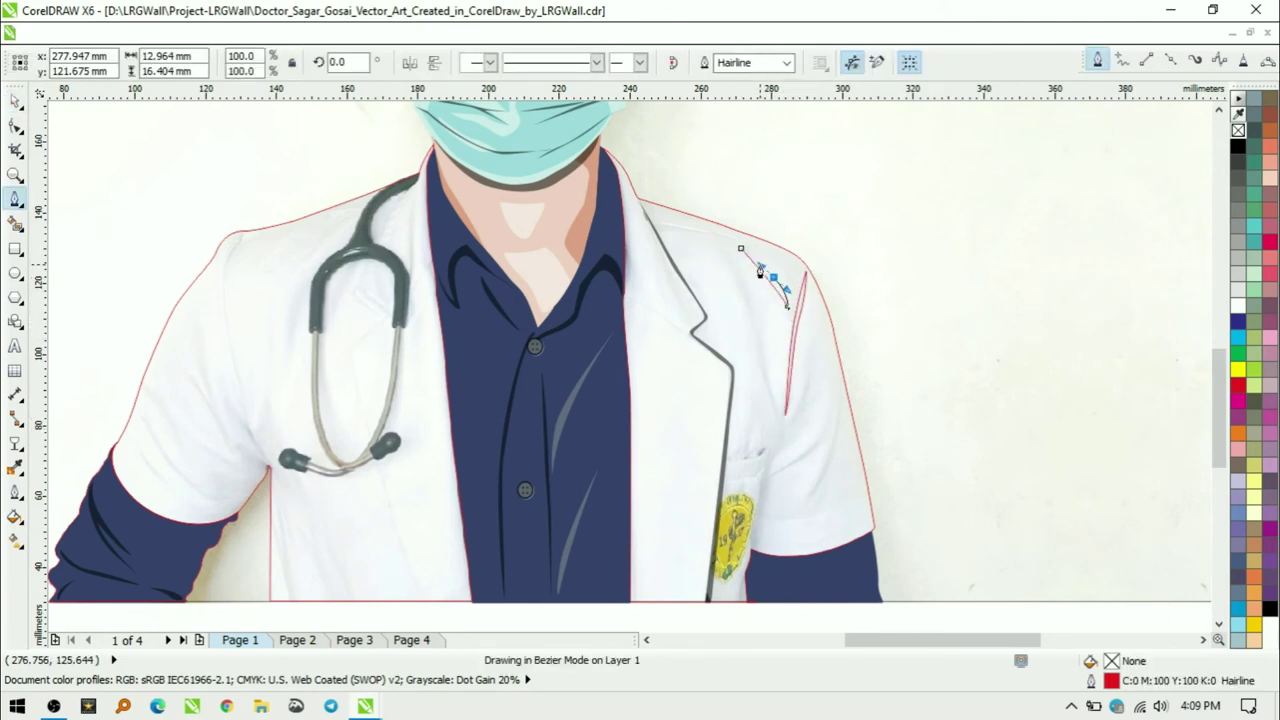
pyautogui.click(763, 328)
pyautogui.moveTo(780, 413); pyautogui.dragTo(765, 398)
pyautogui.click(782, 419)
pyautogui.click(768, 458)
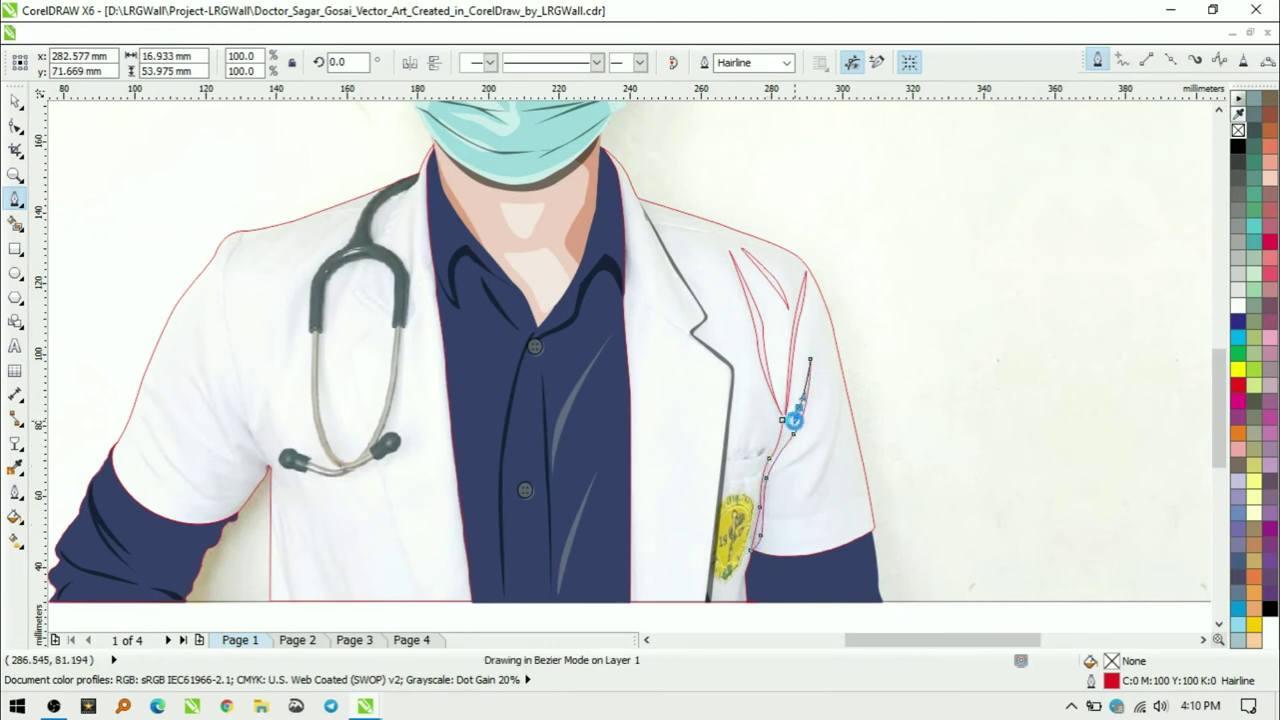
pyautogui.click(828, 410)
pyautogui.moveTo(775, 470)
pyautogui.mouseDown()
pyautogui.moveTo(815, 505)
pyautogui.moveTo(848, 491)
pyautogui.mouseUp()
pyautogui.click(762, 520)
pyautogui.press('space')
# - Fill the sleeve creases grey with no outline and 50 Uniform transparency
pyautogui.moveTo(875, 235); pyautogui.dragTo(745, 540)
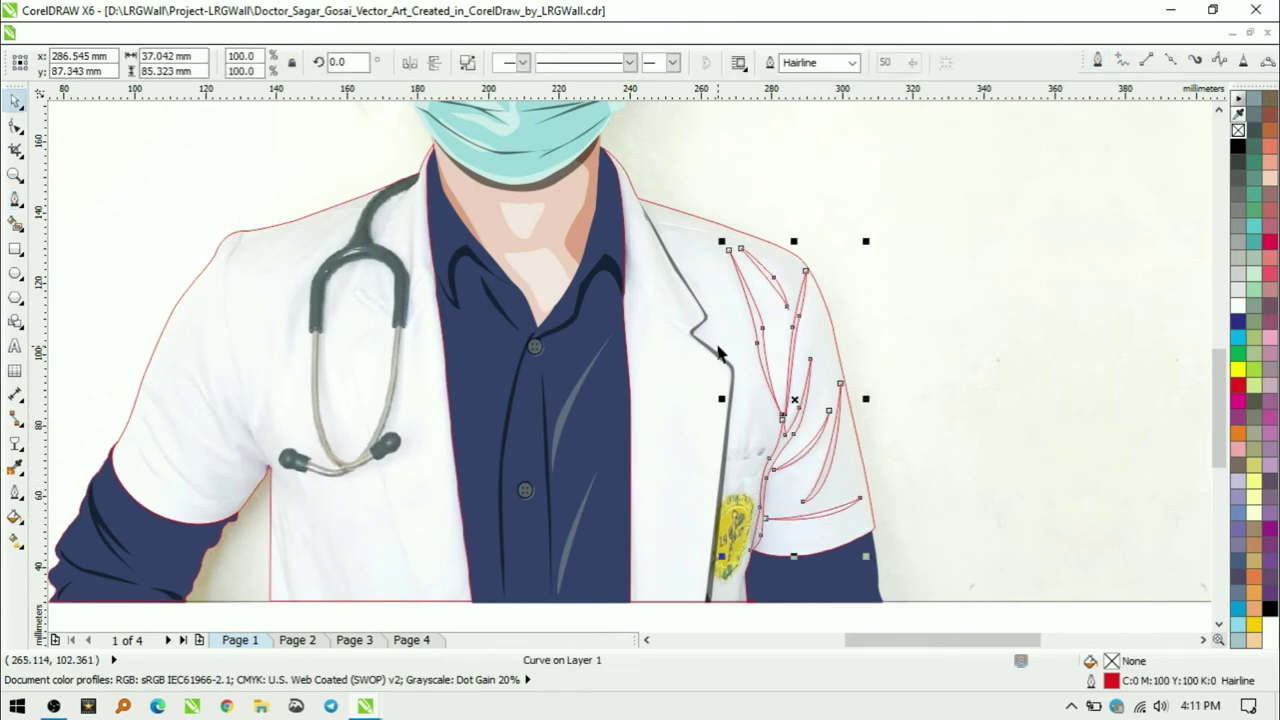
pyautogui.click(1238, 175)
pyautogui.rightClick(1238, 130)
pyautogui.click(15, 443)
pyautogui.press('space')
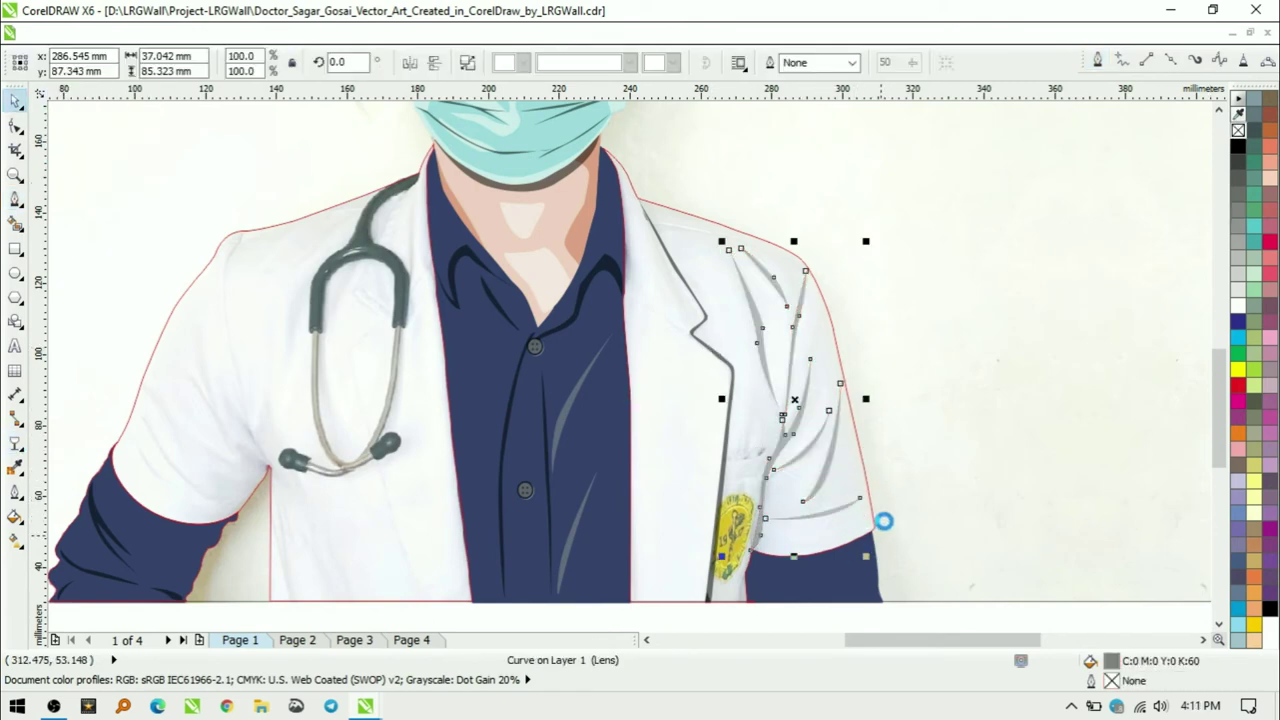
# - Draw a curved pocket-edge crease line on the coat's right front, redrawing it once
pyautogui.click(631, 303)
pyautogui.keyDown('shift'); pyautogui.click(651, 246); pyautogui.keyUp('shift')
pyautogui.press('Escape')
pyautogui.scroll(2, 783, 552)
pyautogui.click(726, 181)
pyautogui.click(652, 228)
pyautogui.click(585, 235)
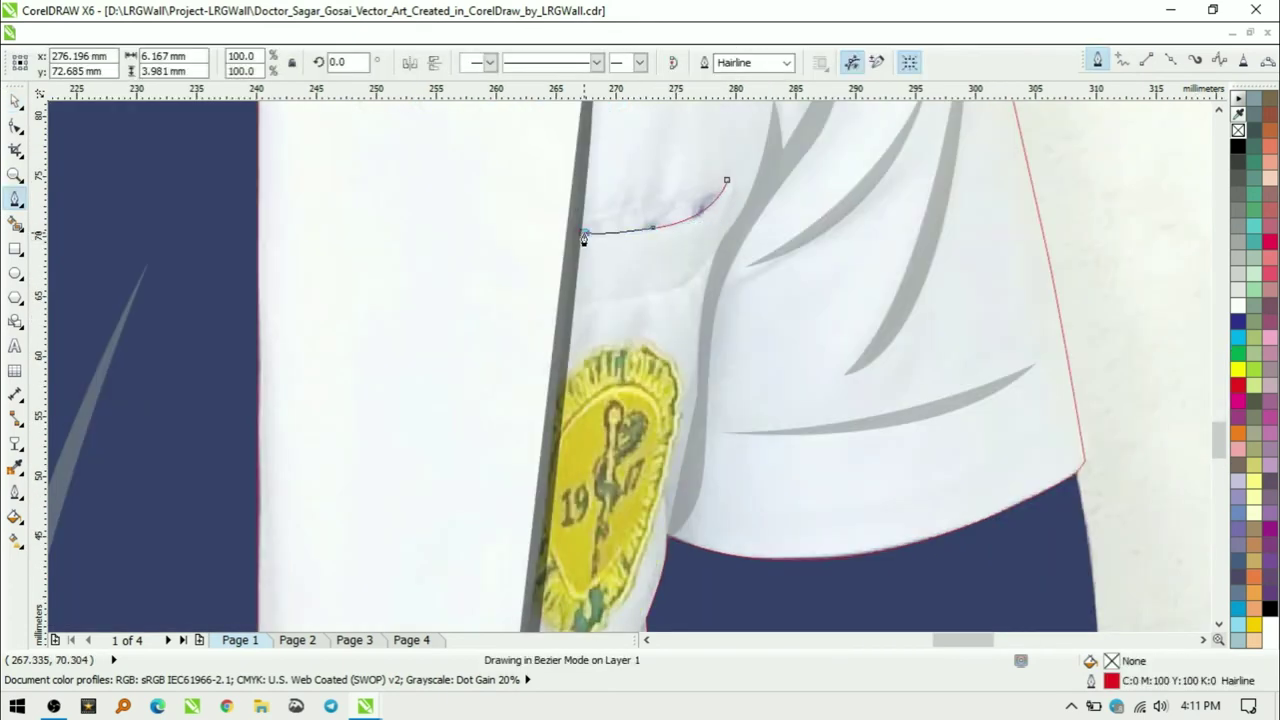
pyautogui.press('Delete')
pyautogui.click(730, 183)
pyautogui.click(707, 261)
pyautogui.moveTo(593, 298); pyautogui.dragTo(692, 283)
pyautogui.press('F10')
pyautogui.press('F5')
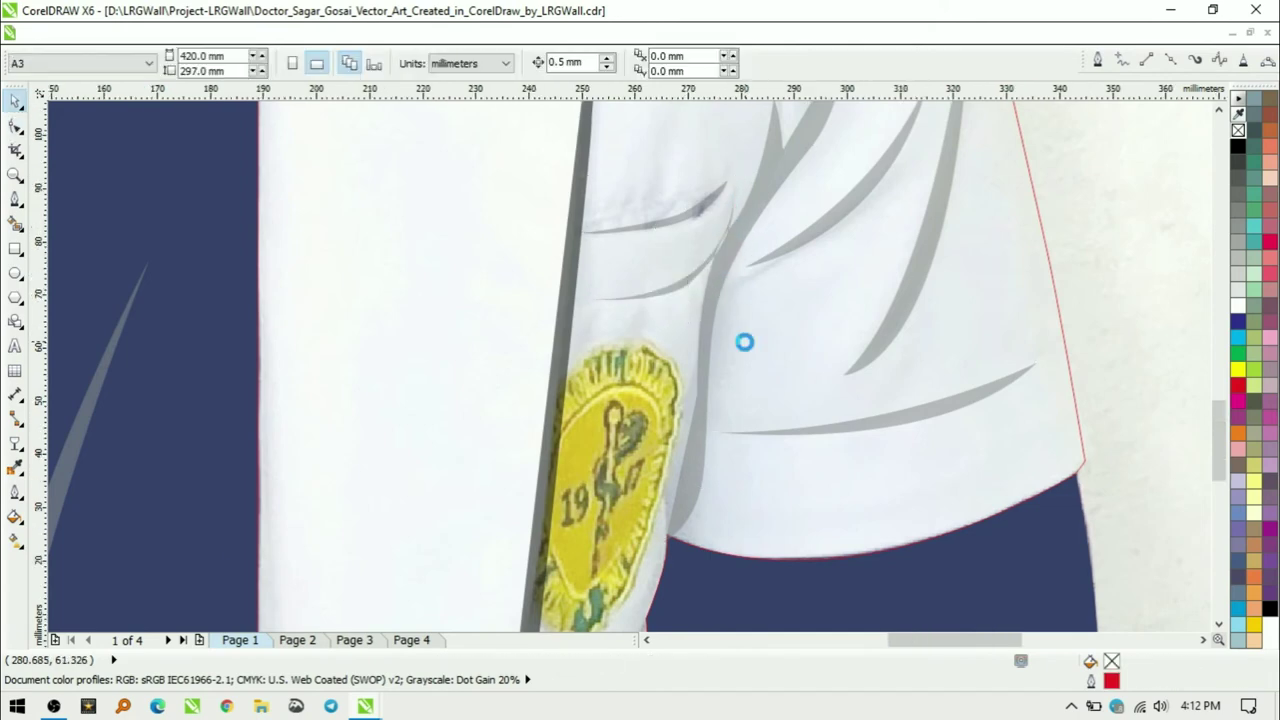
# - Add a short crease near the hem and fill the right coat shape white with no outline
pyautogui.scroll(-2, 742, 326)
pyautogui.scroll(2, 676, 357)
pyautogui.click(660, 360)
pyautogui.click(643, 428)
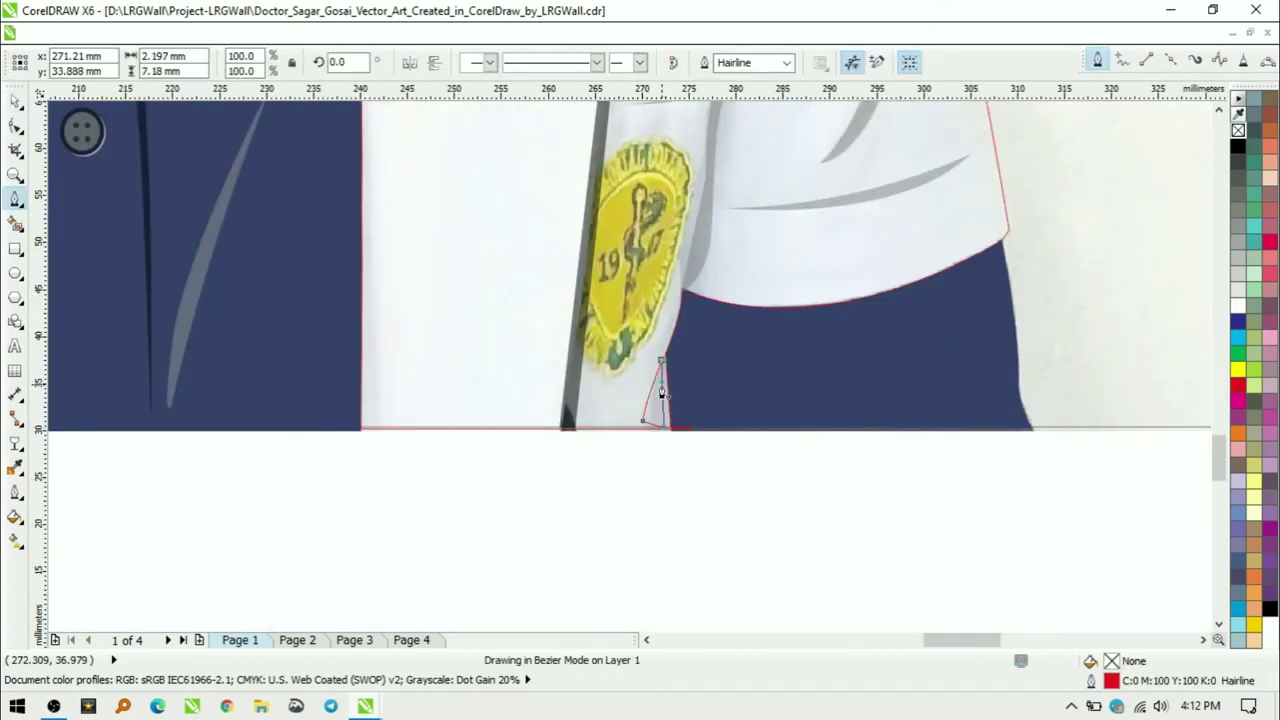
pyautogui.press('space')
pyautogui.scroll(-1, 662, 365)
pyautogui.scroll(-1, 759, 338)
pyautogui.rightClick(1238, 130)
pyautogui.click(1239, 308)
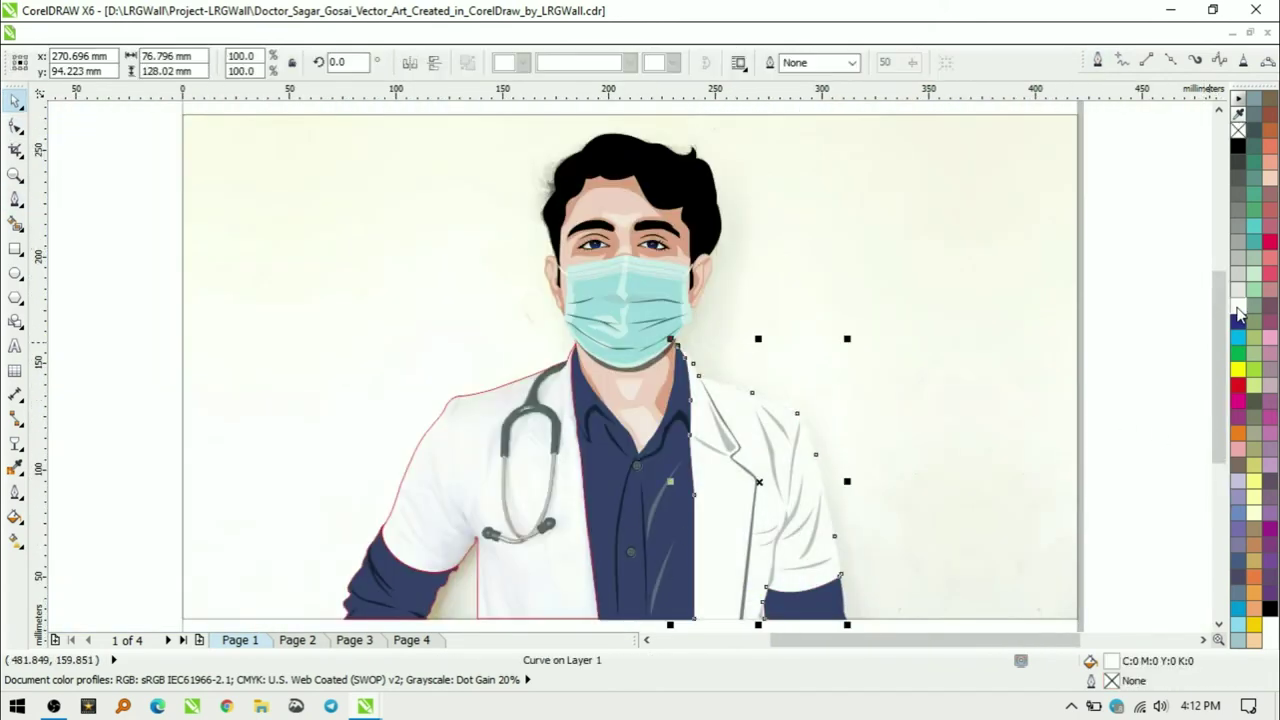
# - Tint the coat light grey and draw the angled lapel line down the left front to the hem
pyautogui.click(1239, 301)
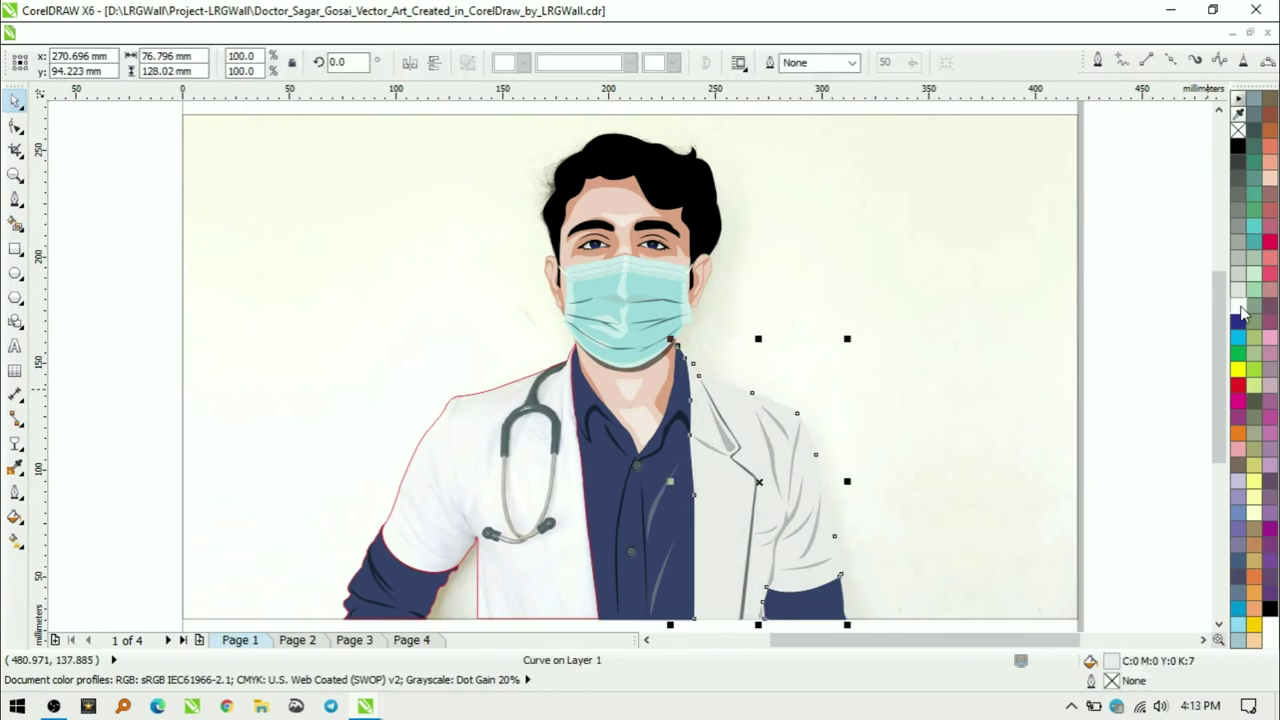
pyautogui.press('Escape')
pyautogui.scroll(2, 657, 251)
pyautogui.press('space')
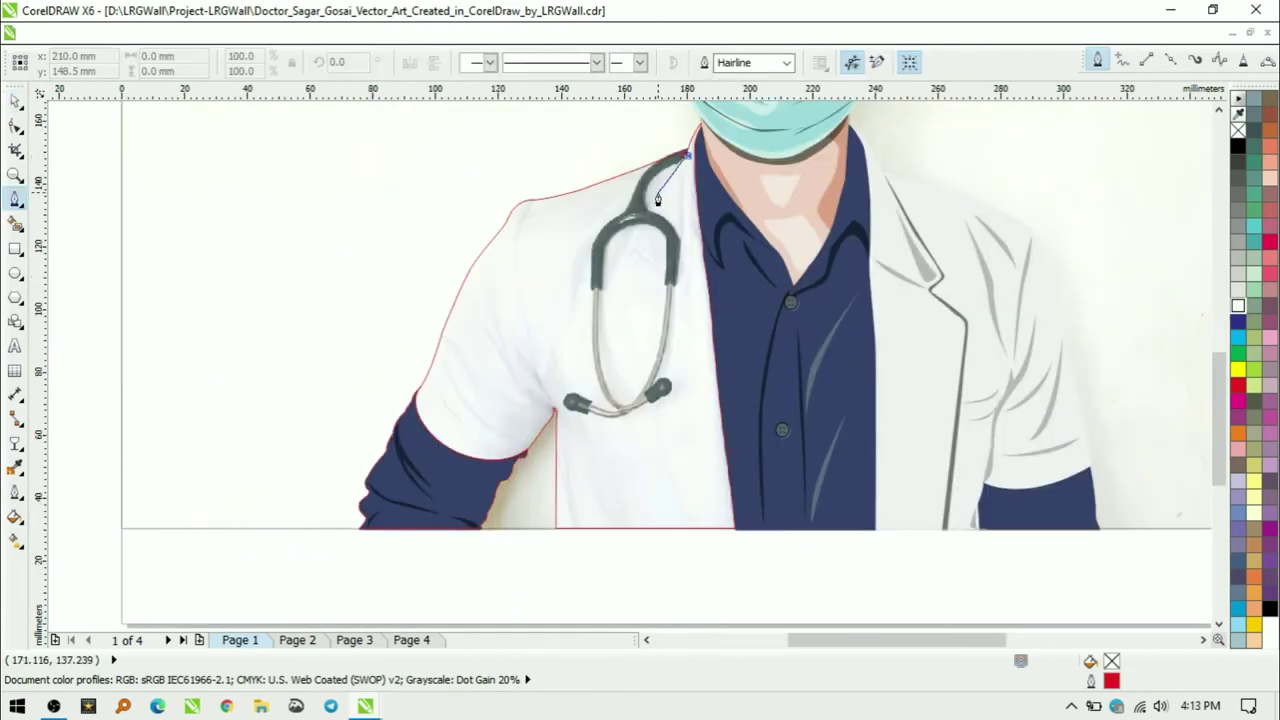
pyautogui.click(658, 193)
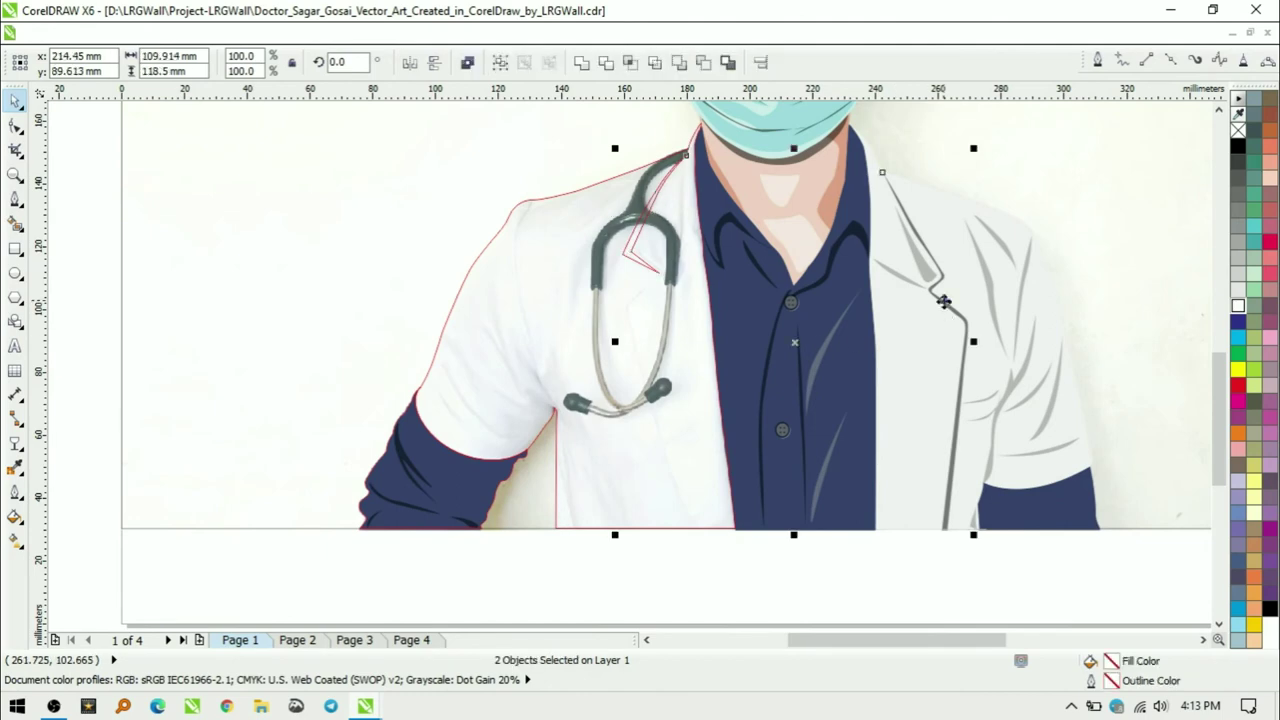
pyautogui.click(627, 301)
pyautogui.moveTo(691, 525); pyautogui.dragTo(712, 577)
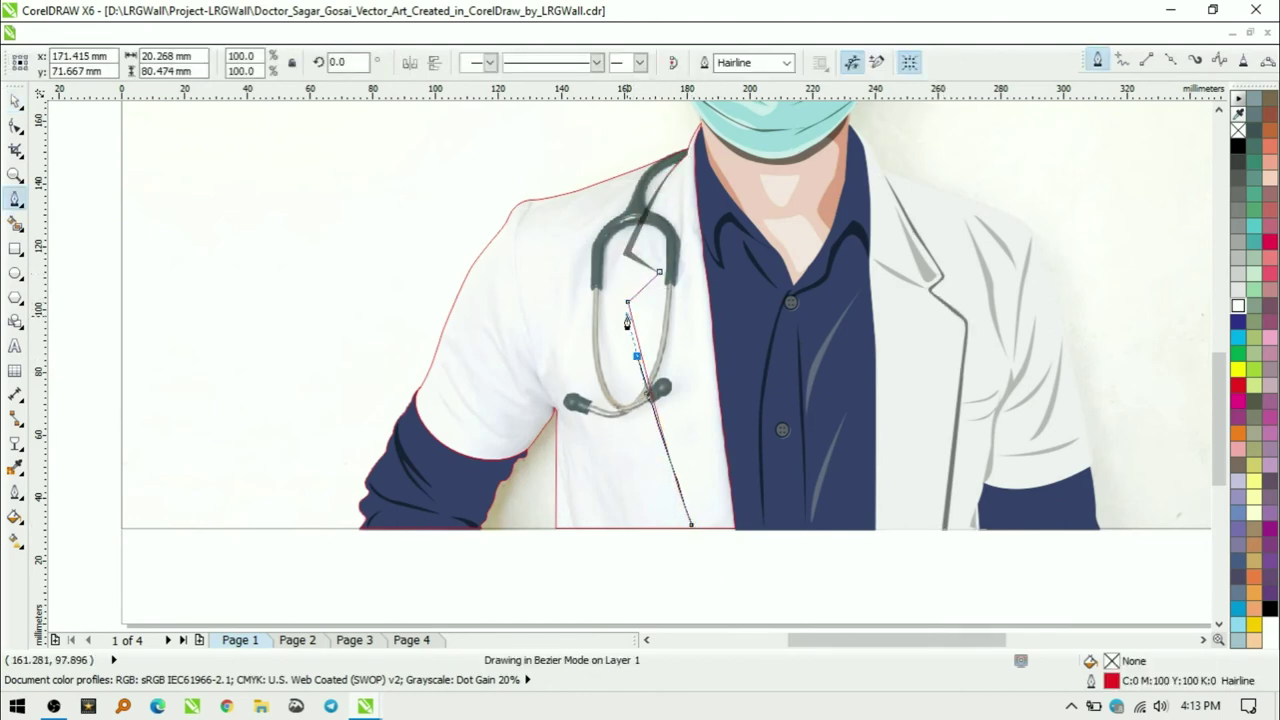
pyautogui.press('space')
pyautogui.scroll(2, 666, 452)
pyautogui.press('F10')
pyautogui.moveTo(598, 367); pyautogui.dragTo(537, 109)
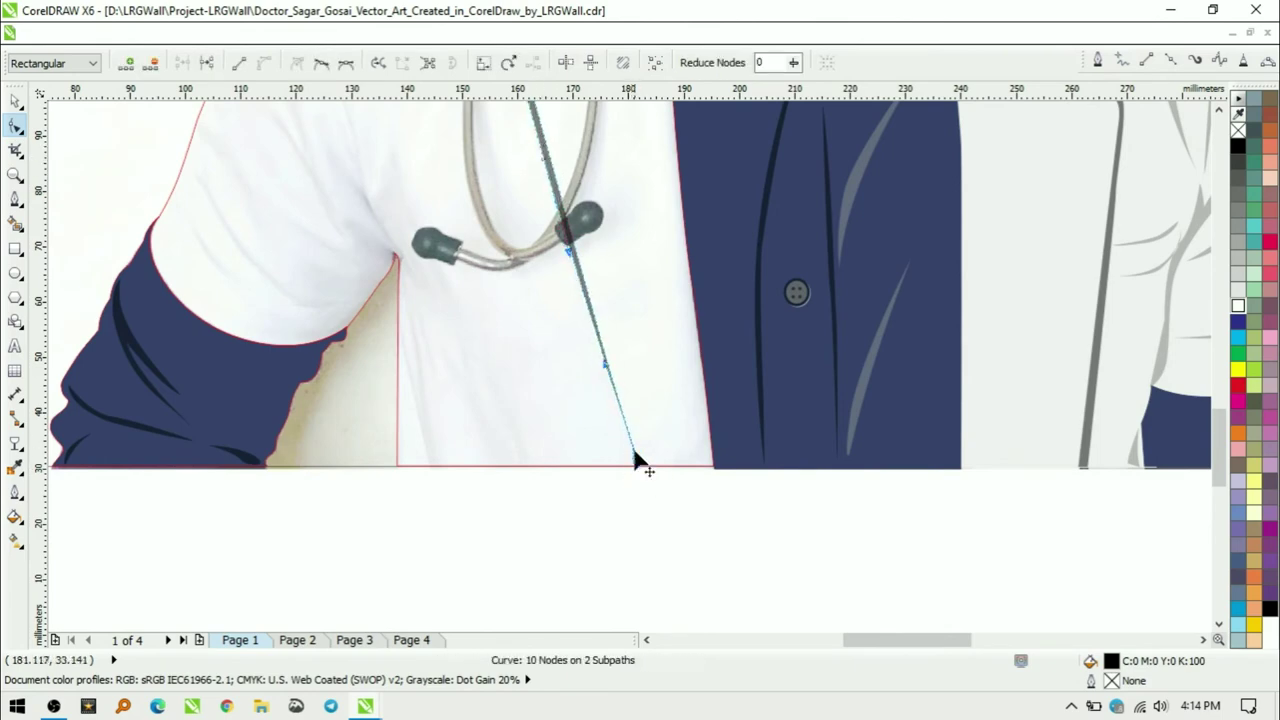
pyautogui.press('space')
# - Draw a short collar line with a grey outline and begin a crease curve at the shoulder
pyautogui.scroll(-2, 668, 486)
pyautogui.press('z')
pyautogui.moveTo(320, 149); pyautogui.dragTo(894, 509)
pyautogui.press('F5')
pyautogui.click(692, 118)
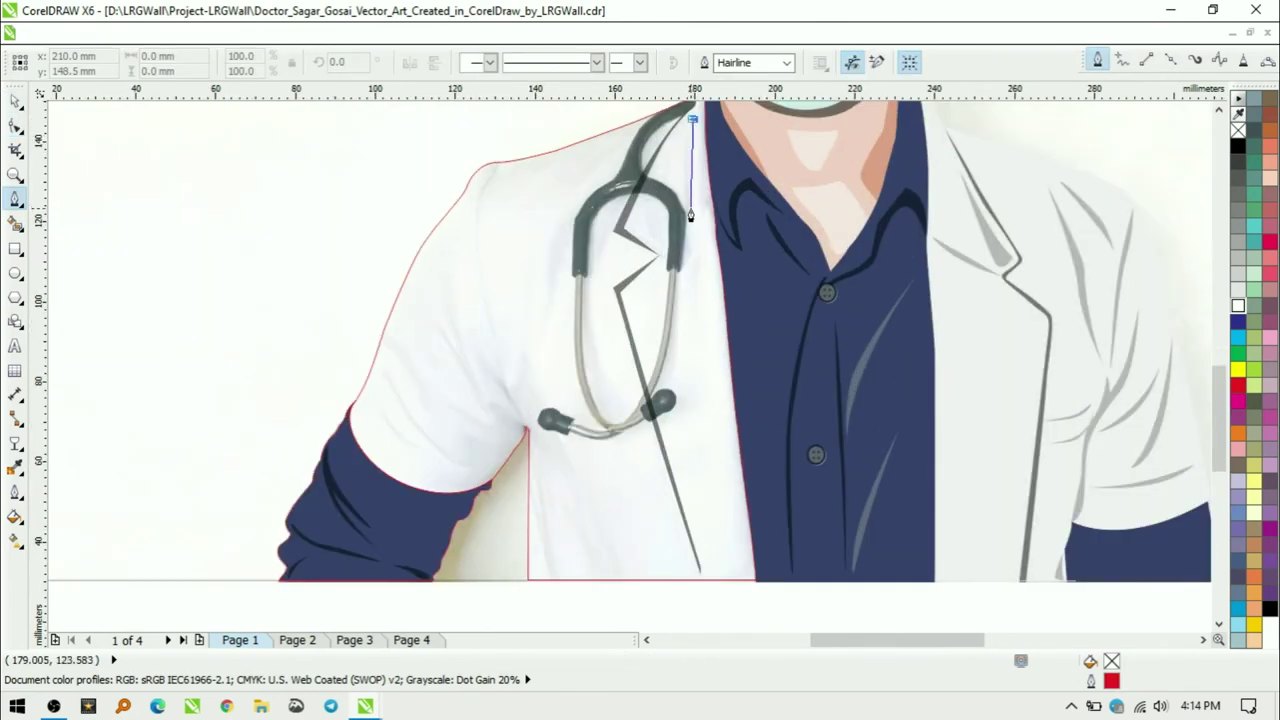
pyautogui.press('space')
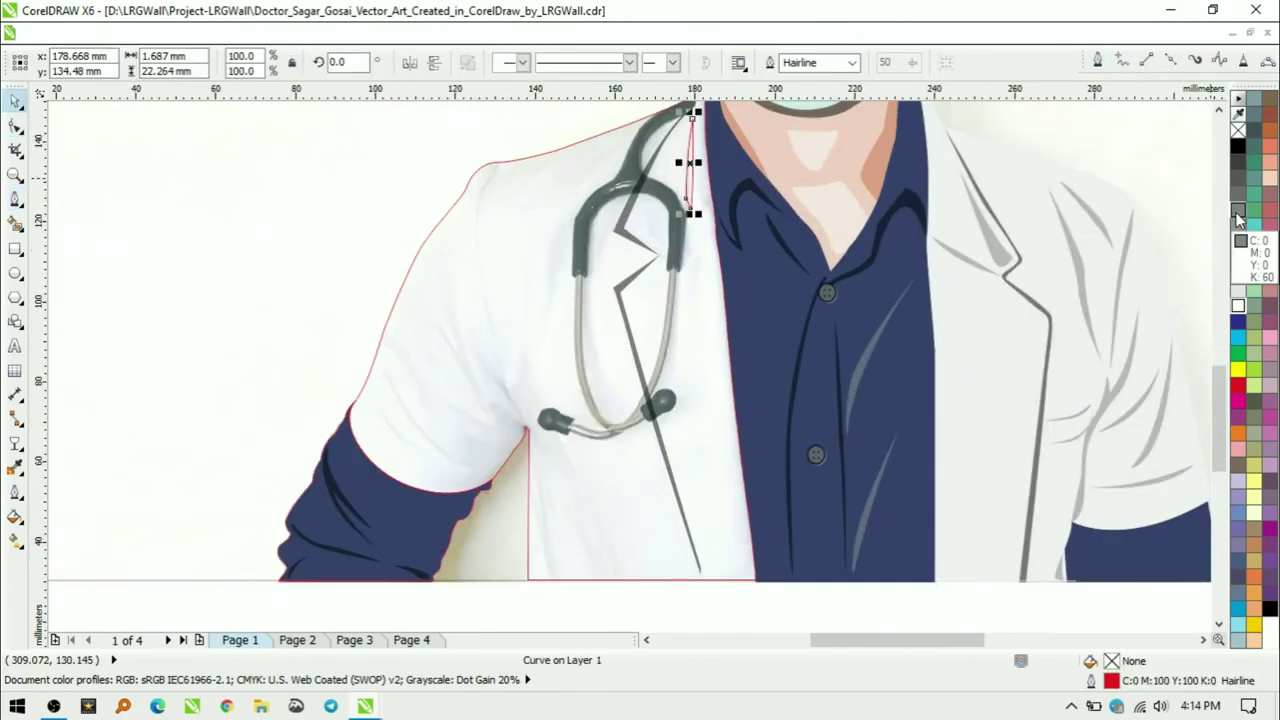
pyautogui.rightClick(1238, 218)
pyautogui.press('Escape')
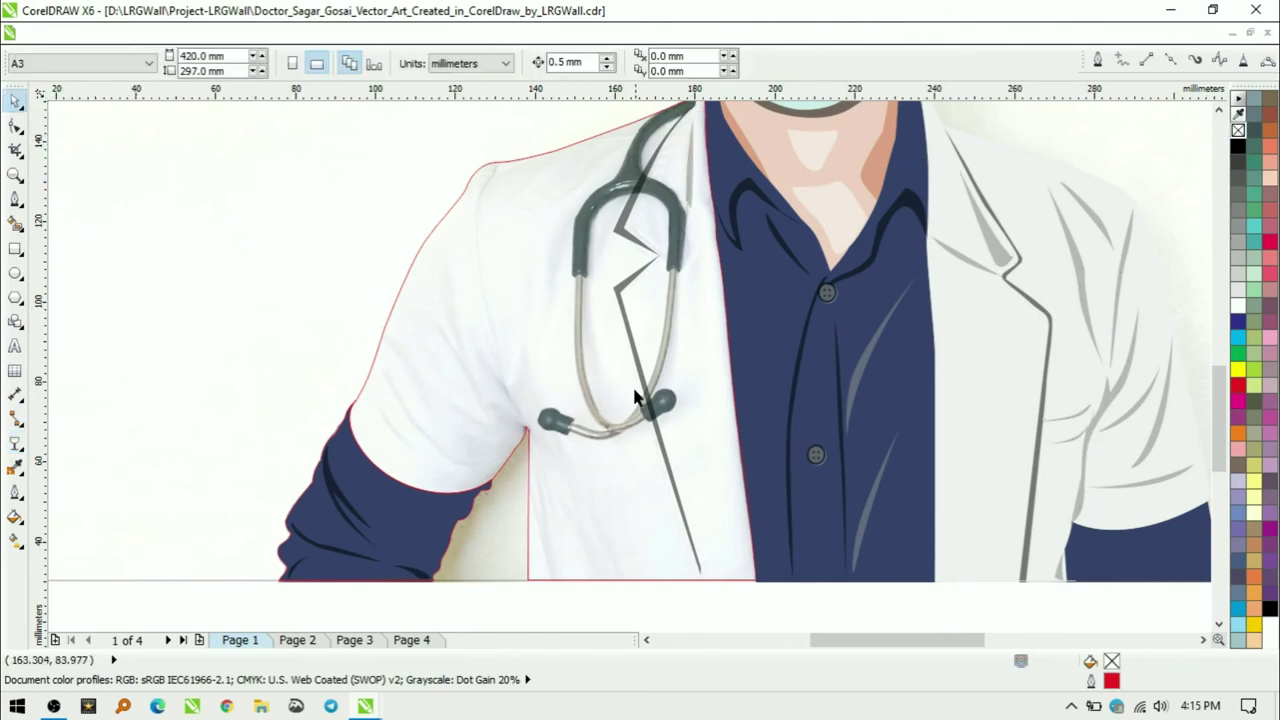
pyautogui.press('F5')
pyautogui.click(498, 163)
pyautogui.click(477, 211)
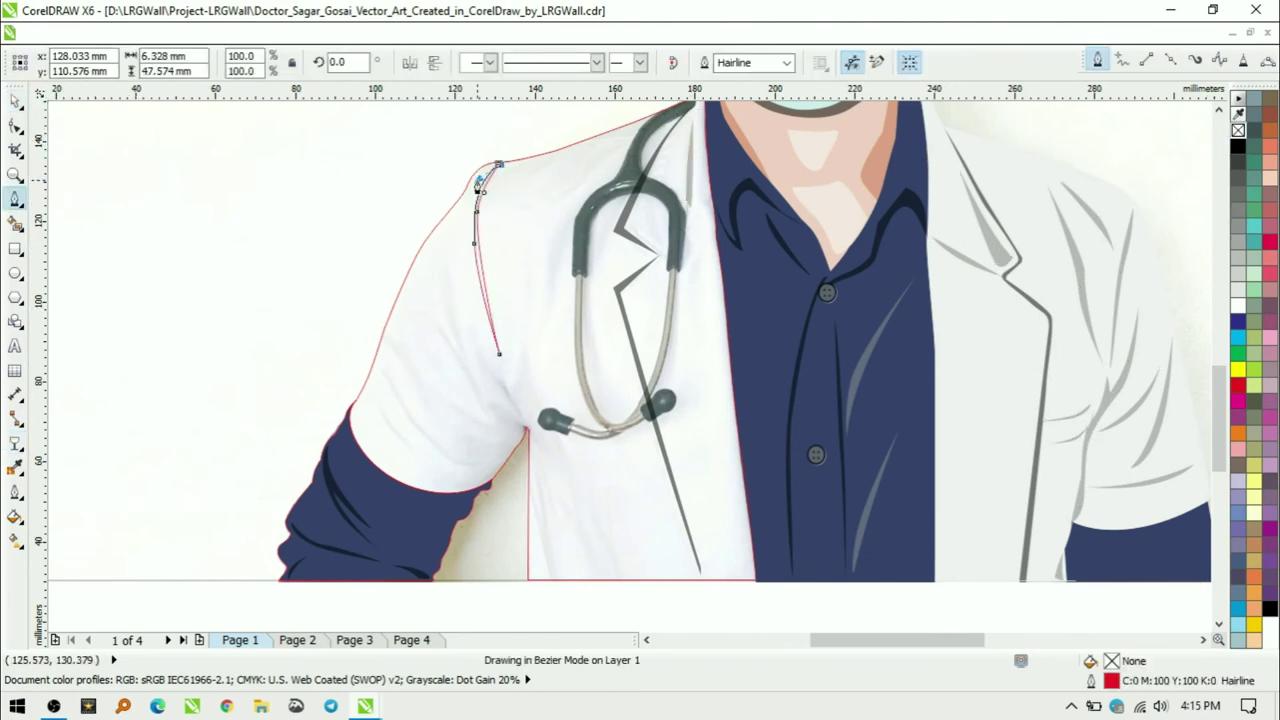
# - Finish the shoulder crease and draw a closed crease on the coat's lower front
pyautogui.press('space')
pyautogui.press('Escape')
pyautogui.press('F5')
pyautogui.click(535, 457)
pyautogui.click(531, 481)
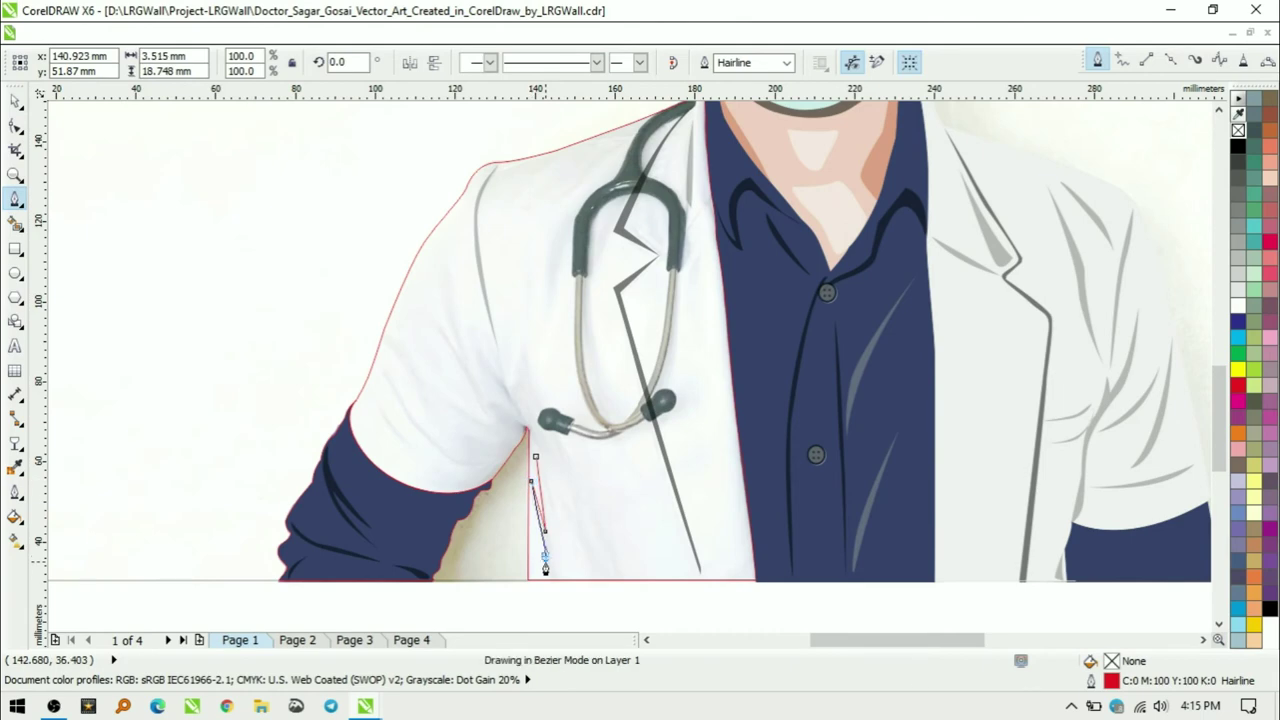
pyautogui.click(592, 560)
pyautogui.click(560, 475)
pyautogui.press('space')
# - Draw crease shapes along the sleeve's inner fold and outer edge
pyautogui.press('F5')
pyautogui.click(485, 354)
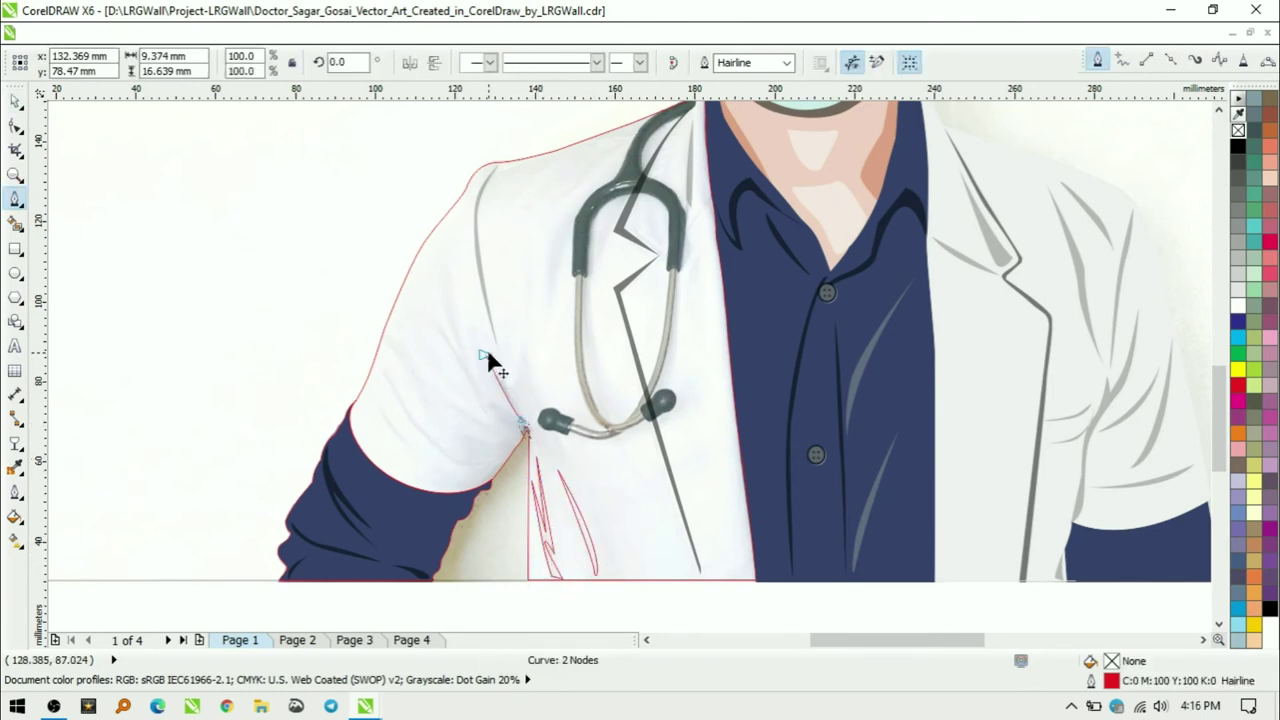
pyautogui.click(443, 246)
pyautogui.click(469, 372)
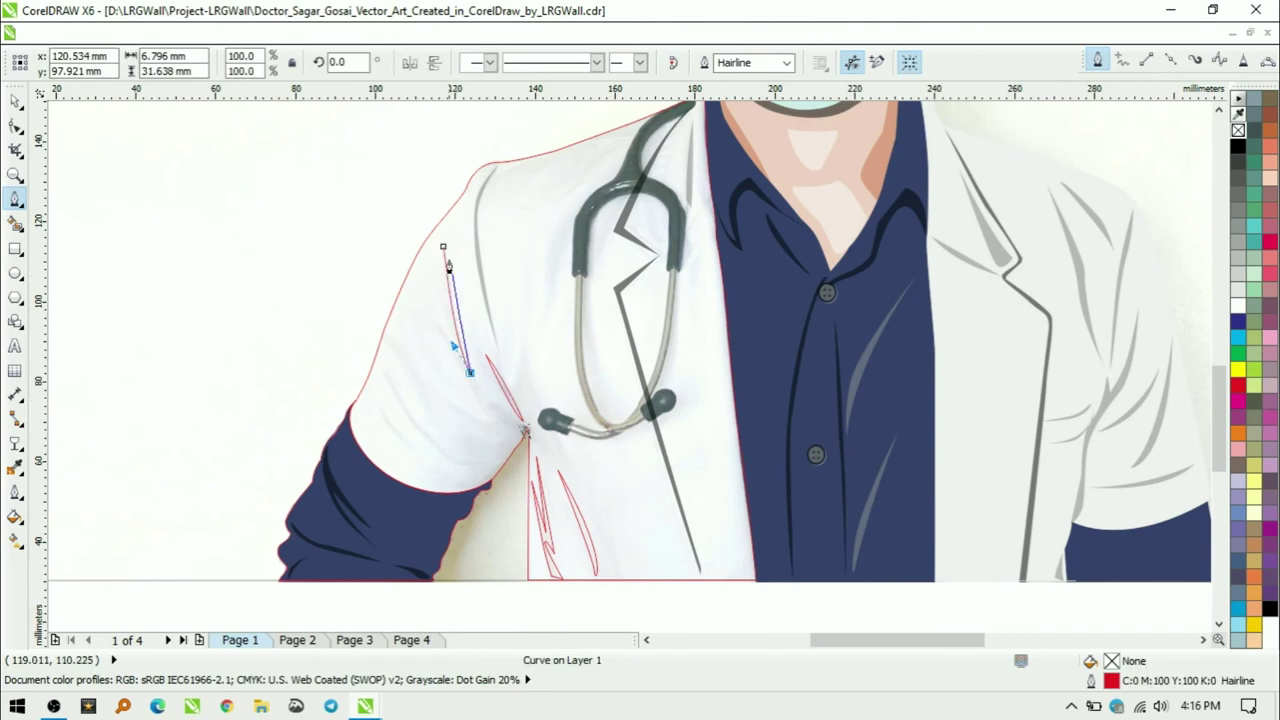
pyautogui.press('space')
pyautogui.press('space')
pyautogui.click(373, 392)
pyautogui.moveTo(430, 460); pyautogui.dragTo(475, 469)
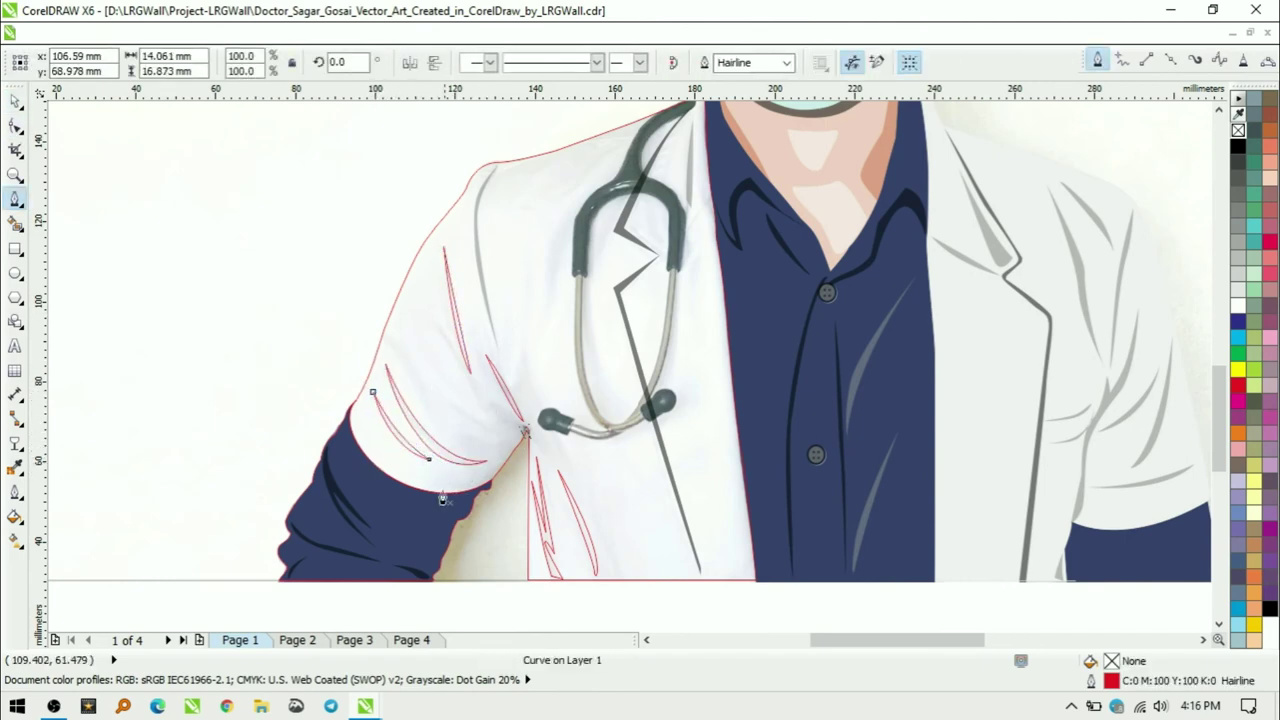
pyautogui.press('space')
pyautogui.press('Delete')
pyautogui.press('space')
# - Add two more curved creases near the sleeve hem and fill the sleeve creases grey
pyautogui.click(391, 336)
pyautogui.moveTo(433, 404)
pyautogui.mouseDown()
pyautogui.moveTo(436, 437)
pyautogui.moveTo(488, 457)
pyautogui.moveTo(515, 436)
pyautogui.mouseUp()
pyautogui.press('space')
pyautogui.press('space')
pyautogui.click(450, 404)
pyautogui.click(457, 431)
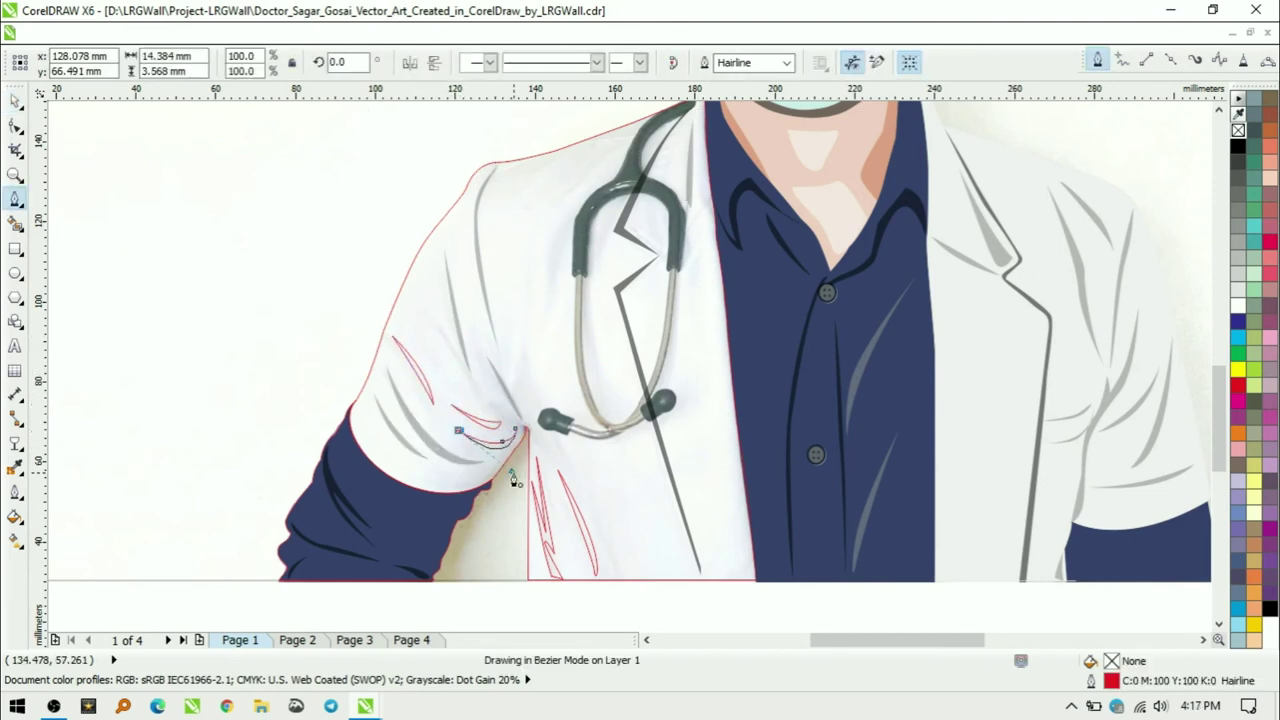
pyautogui.press('space')
pyautogui.press('Delete')
pyautogui.press('space')
# - Draw a crease across the top of the left shoulder
pyautogui.click(628, 131)
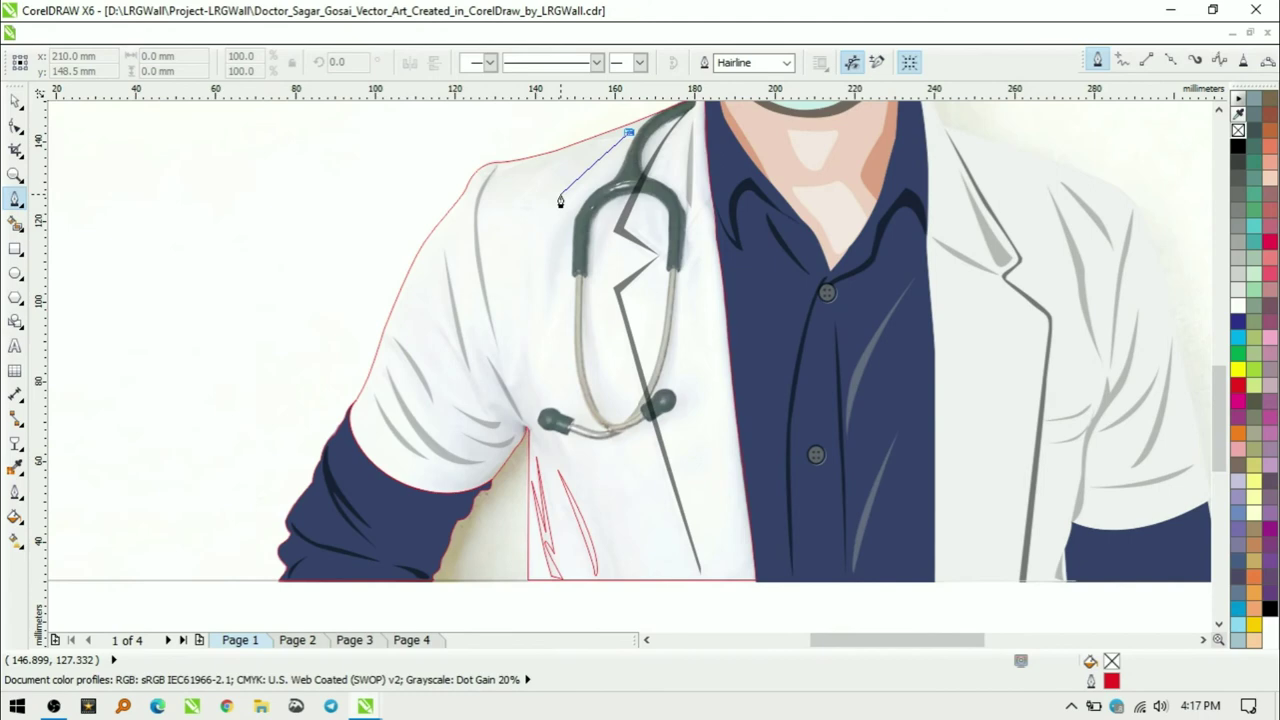
pyautogui.click(565, 190)
pyautogui.press('space')
pyautogui.keyDown('shift'); pyautogui.click(508, 240); pyautogui.keyUp('shift')
pyautogui.press('Escape')
pyautogui.scroll(-2, 608, 331)
pyautogui.scroll(2, 645, 330)
pyautogui.press('space')
# - Add another shoulder crease curving down toward the chest
pyautogui.click(482, 237)
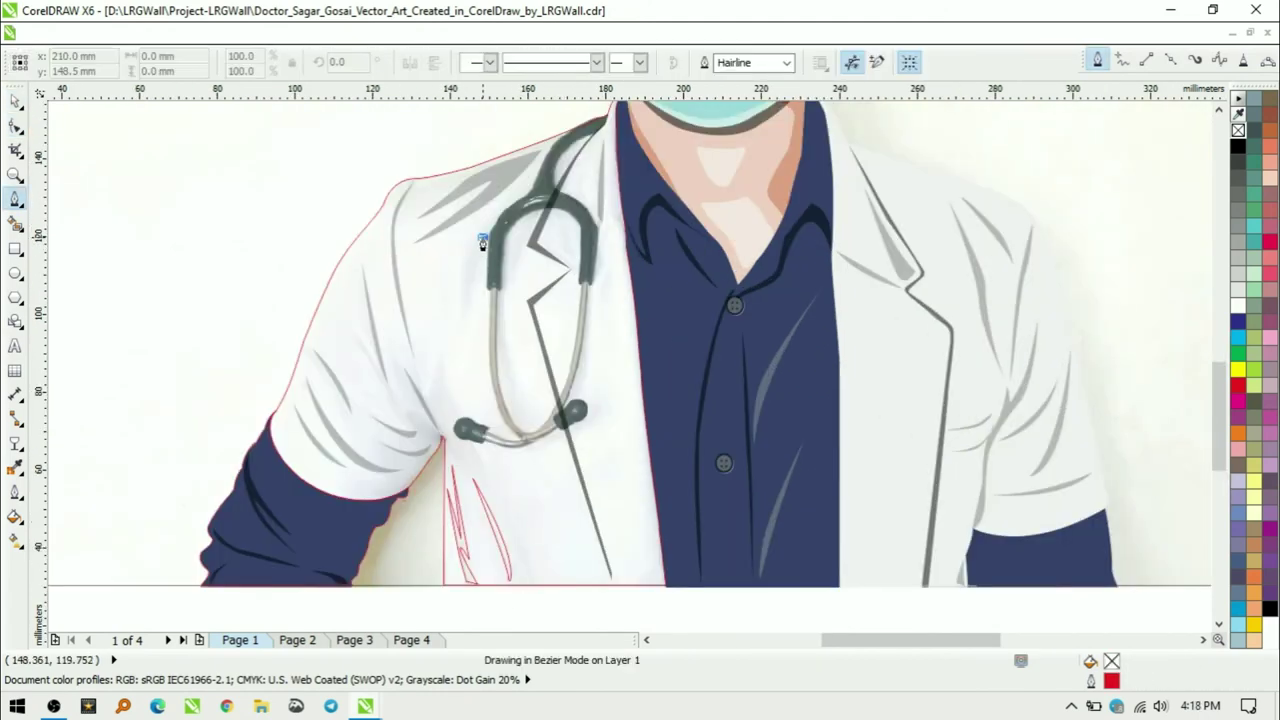
pyautogui.moveTo(449, 339); pyautogui.dragTo(466, 283)
pyautogui.press('space')
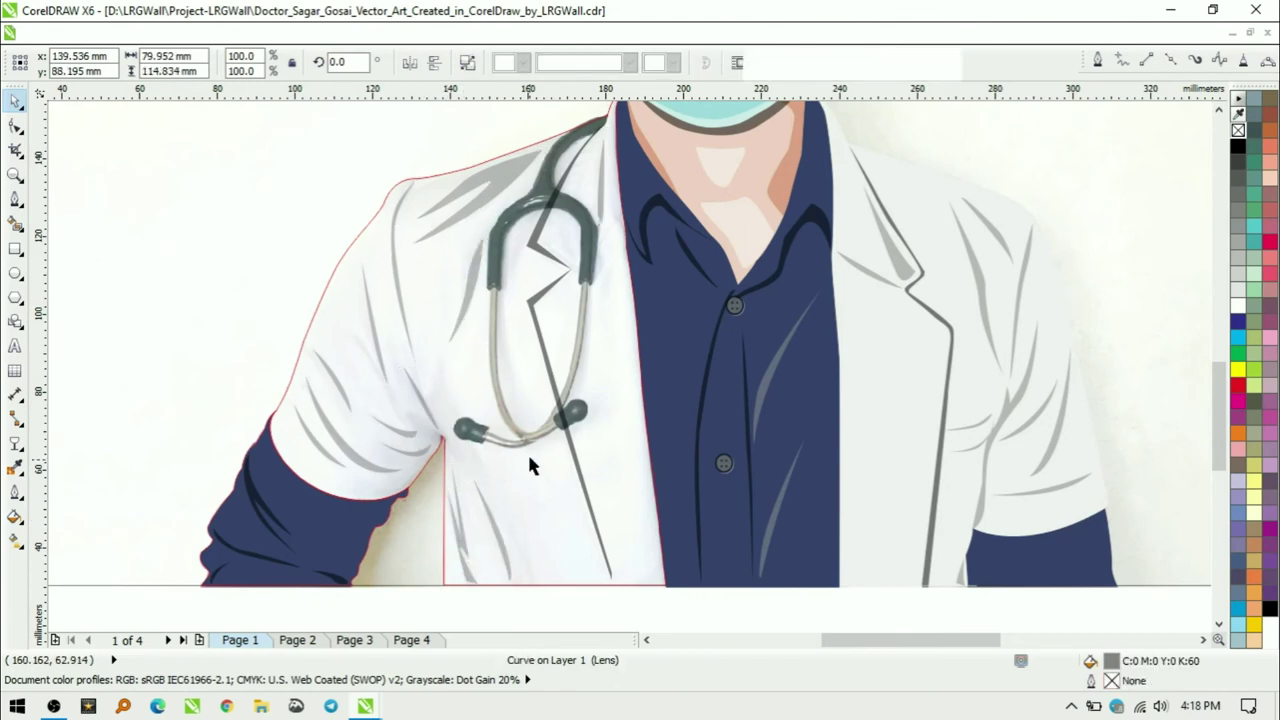
pyautogui.press('Escape')
pyautogui.scroll(-2, 528, 463)
pyautogui.moveTo(508, 204); pyautogui.dragTo(613, 303)
pyautogui.press('space')
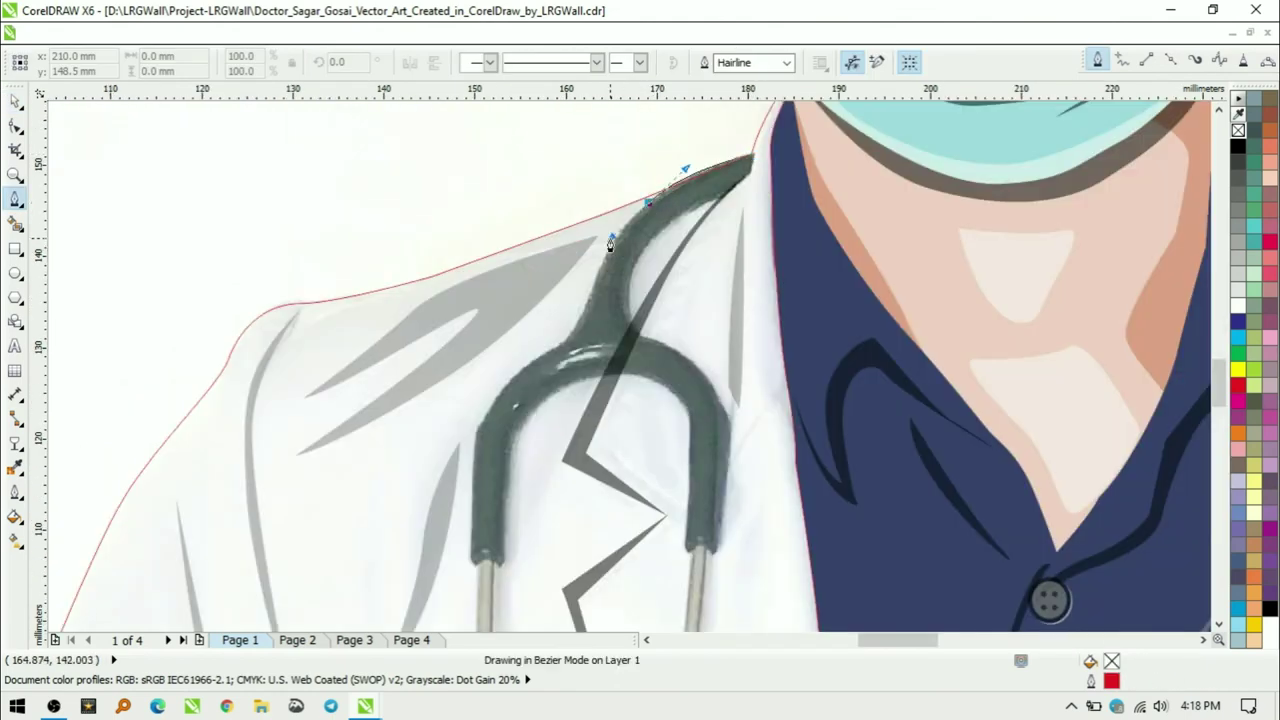
# - Trace a dark shape over the stethoscope's upper rubber tubing
pyautogui.click(597, 280)
pyautogui.click(565, 345)
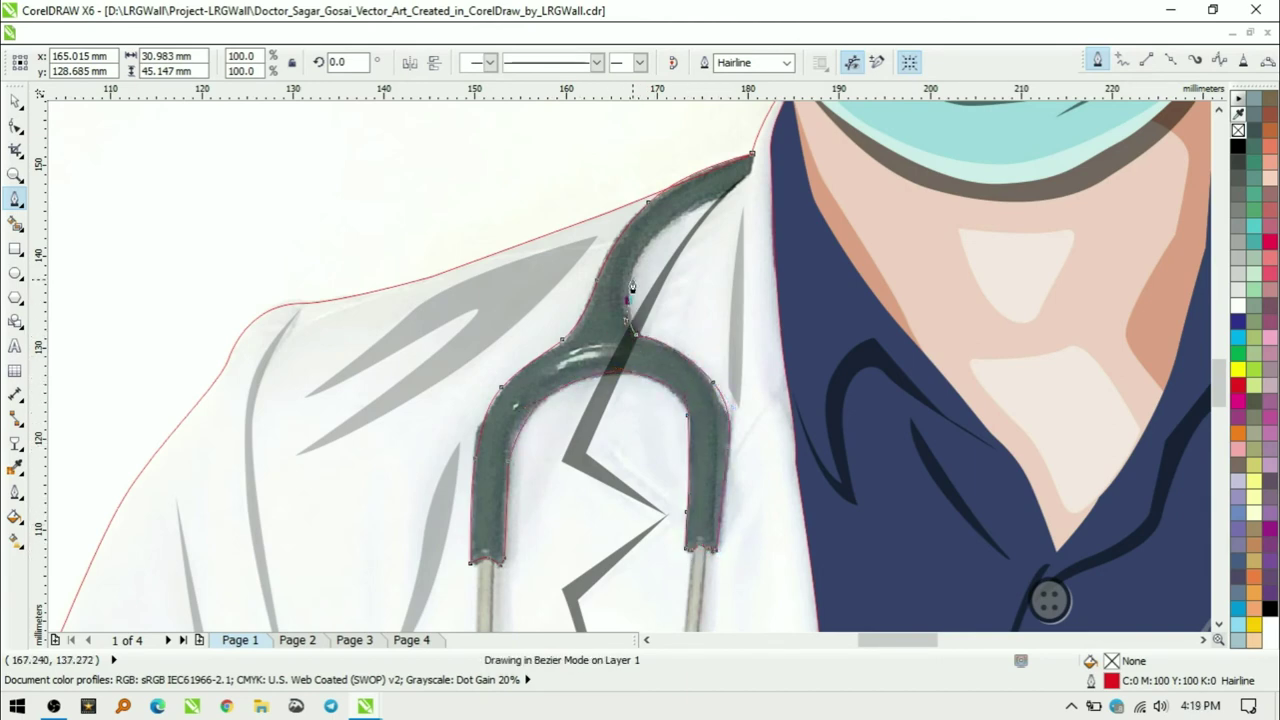
pyautogui.scroll(-2, 775, 157)
pyautogui.moveTo(657, 320); pyautogui.dragTo(777, 466)
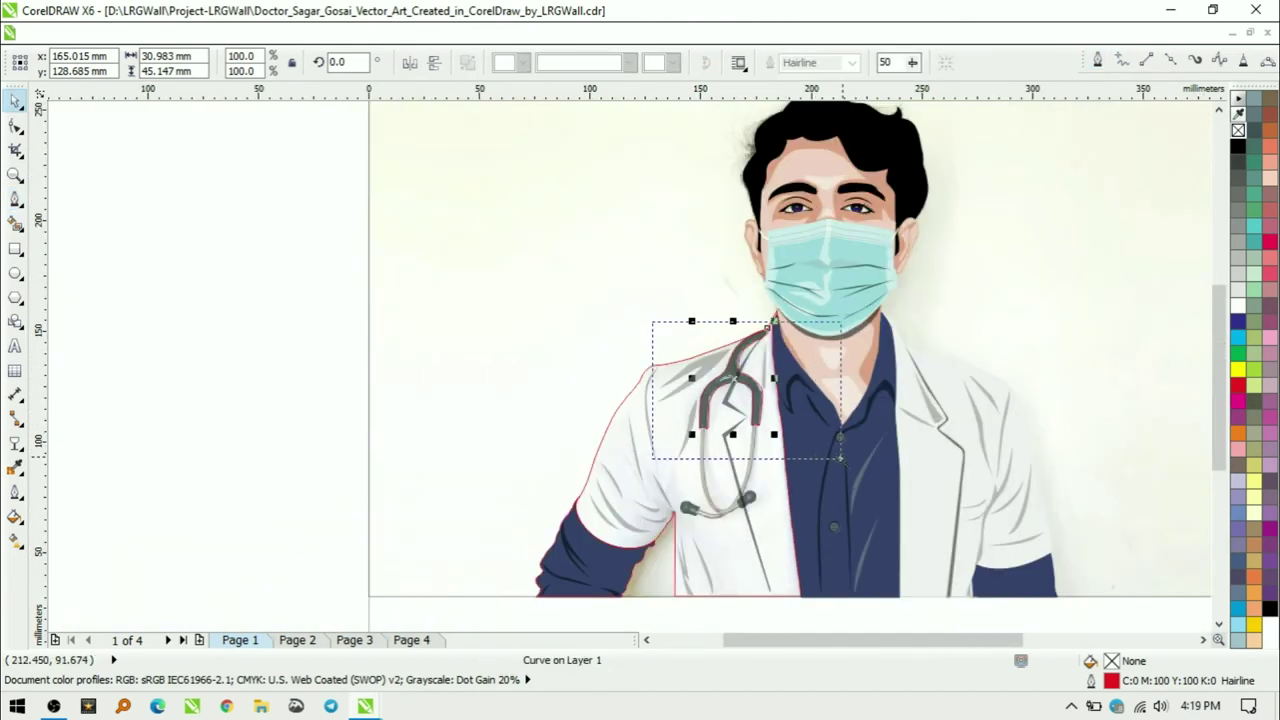
# - Stretch the white tubing highlight wider to fit the upper tube
pyautogui.press('space')
pyautogui.click(525, 318)
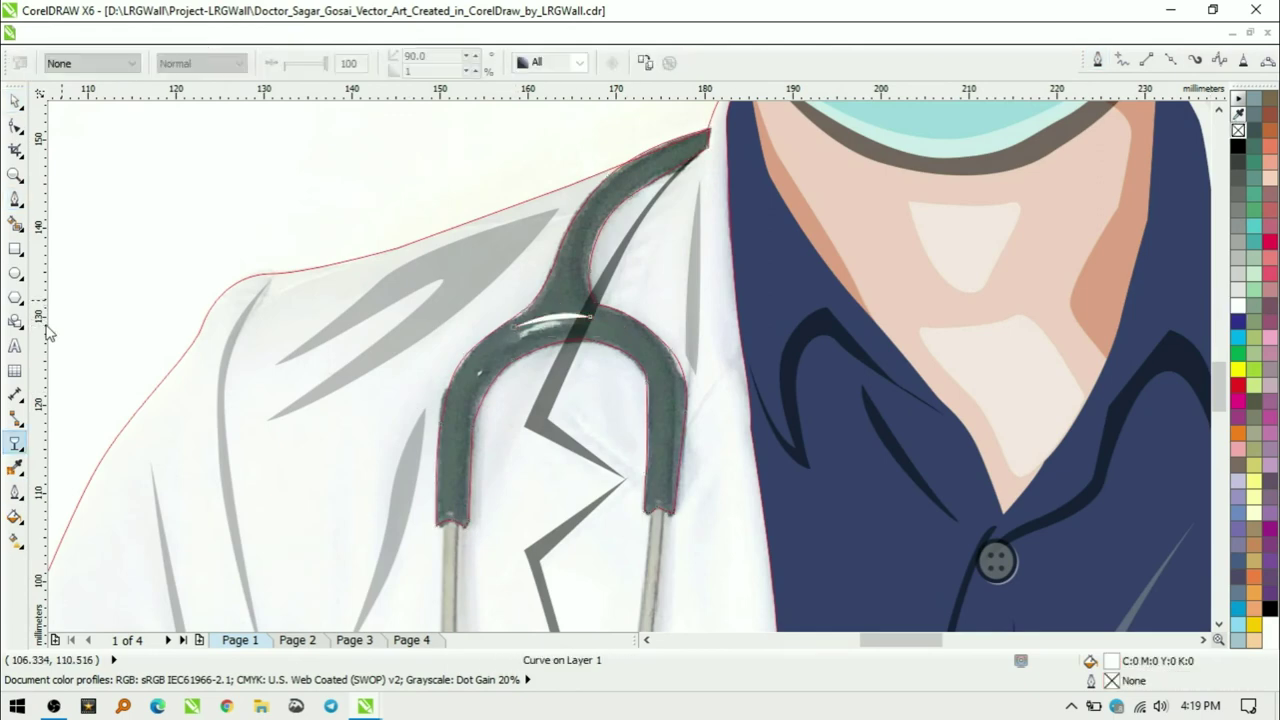
pyautogui.moveTo(597, 328); pyautogui.dragTo(606, 326)
pyautogui.keyDown('shift'); pyautogui.click(500, 306); pyautogui.keyUp('shift')
pyautogui.click(557, 449)
pyautogui.click(500, 349)
pyautogui.press('Escape')
pyautogui.click(551, 333)
pyautogui.press('Escape')
# - Draw and node-edit a red outline along the lower metal tubing
pyautogui.scroll(-5, 519, 400)
pyautogui.press('F5')
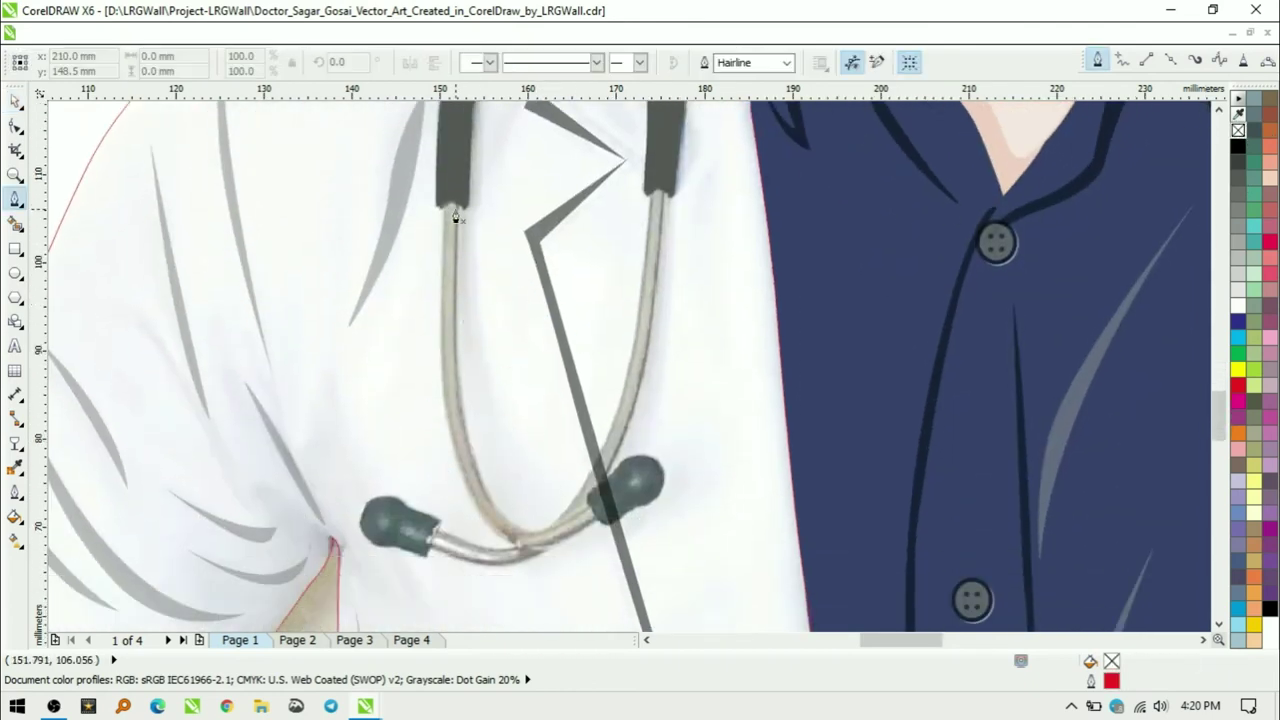
pyautogui.moveTo(457, 204); pyautogui.dragTo(473, 468)
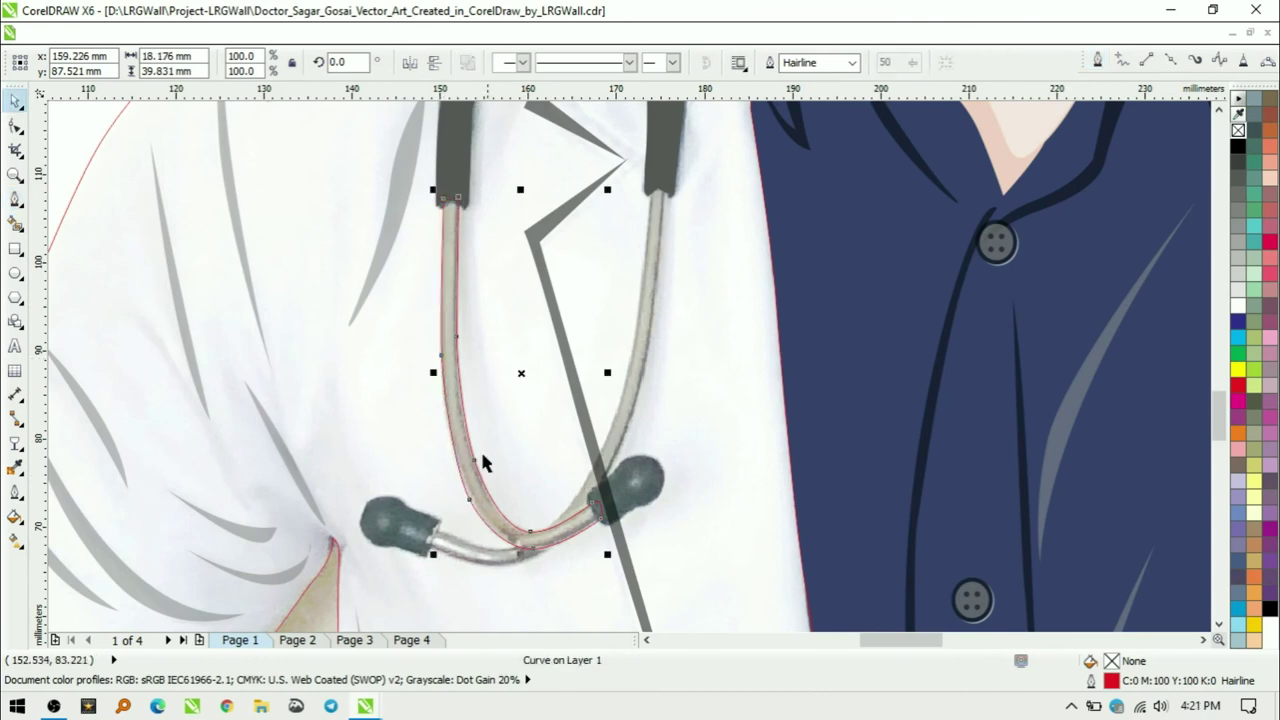
pyautogui.press('F10')
pyautogui.press('space')
pyautogui.press('space')
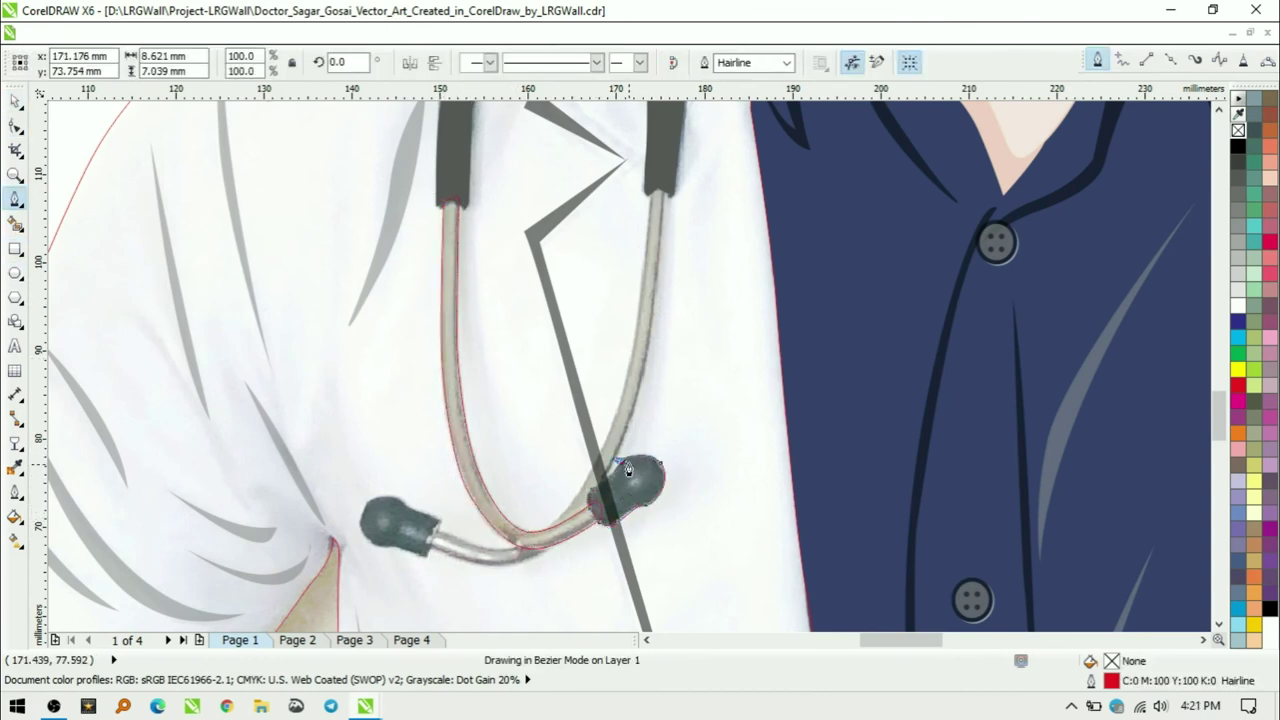
# - Close the right ear tip outline and reshape its inner curve
pyautogui.click(596, 490)
pyautogui.press('space')
pyautogui.press('Escape')
pyautogui.click(625, 486)
pyautogui.press('F10')
pyautogui.scroll(3, 610, 495)
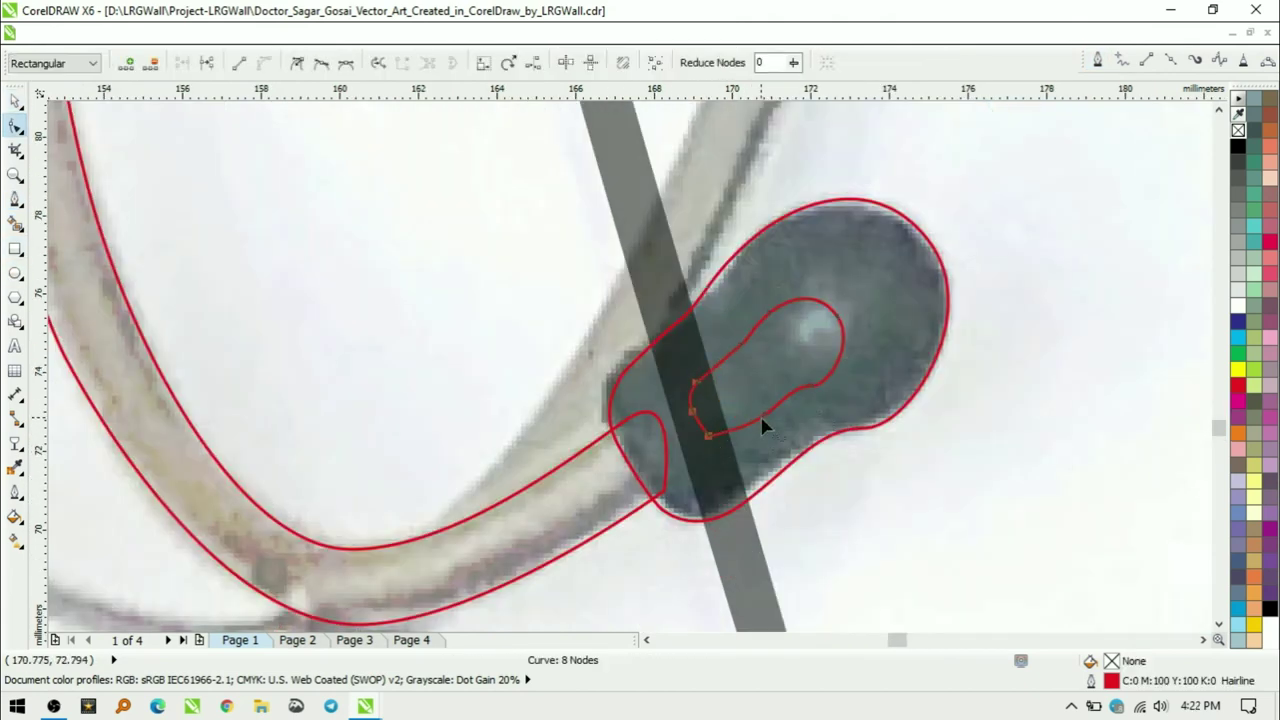
pyautogui.moveTo(770, 425); pyautogui.dragTo(781, 403)
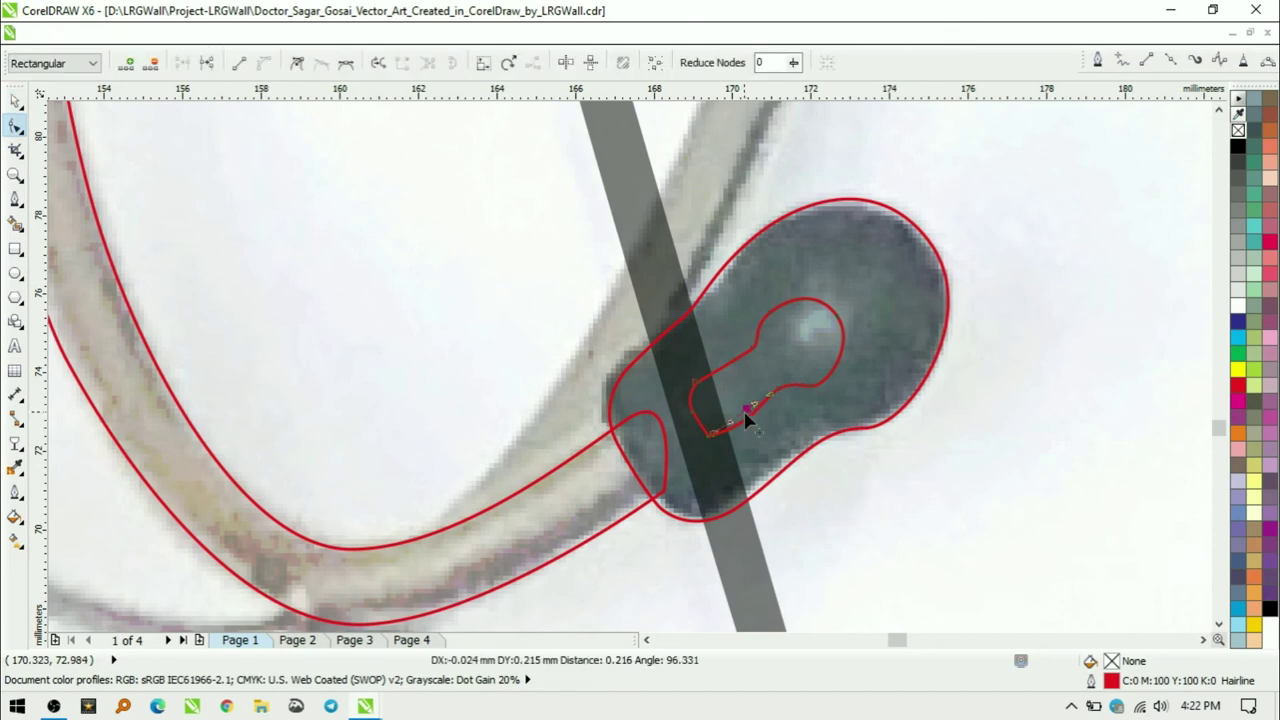
pyautogui.press('space')
pyautogui.scroll(-10, 847, 325)
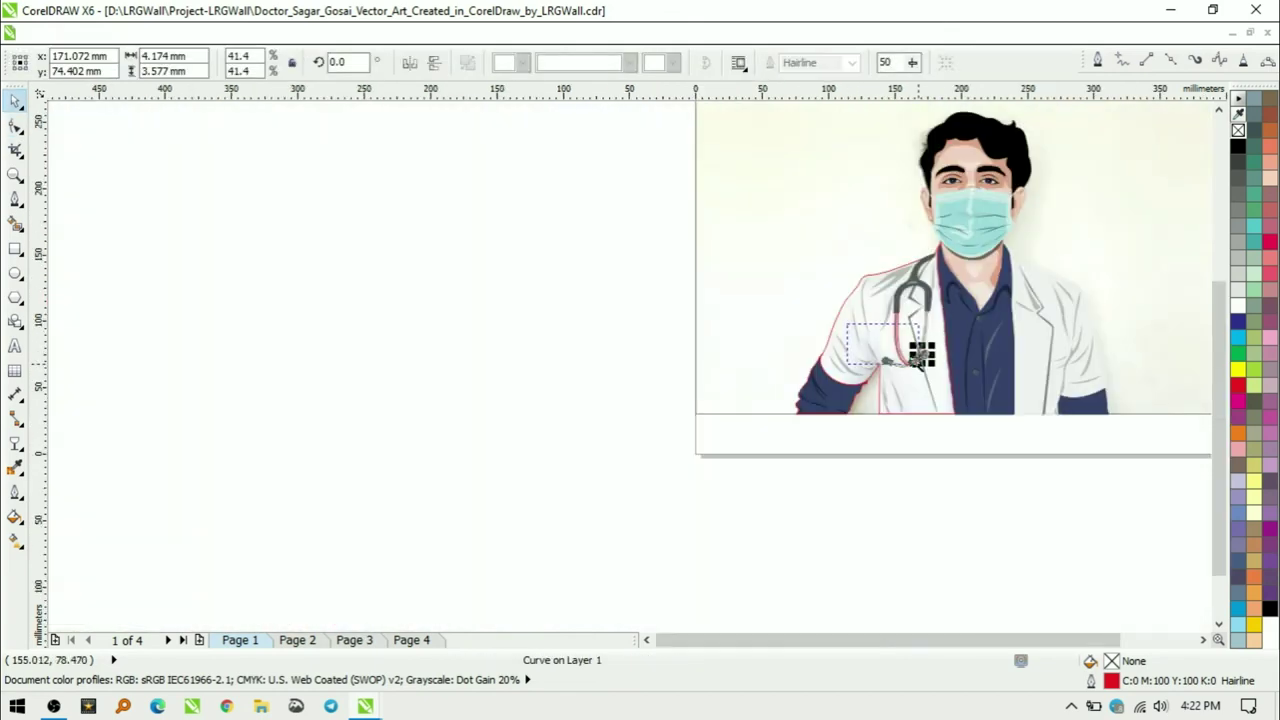
pyautogui.scroll(10, 847, 325)
# - Fill the ear tip shape dark grey (K:80)
pyautogui.click(15, 443)
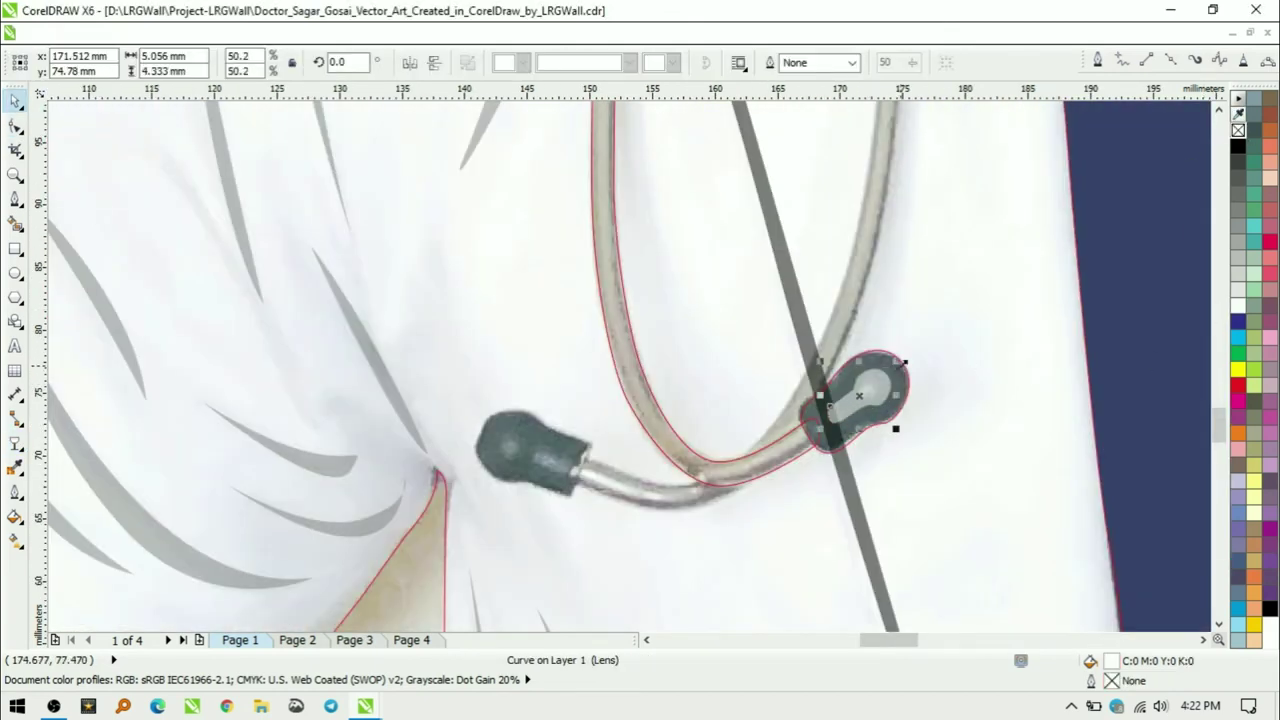
pyautogui.click(1238, 162)
pyautogui.scroll(-1, 995, 248)
pyautogui.scroll(-1, 995, 248)
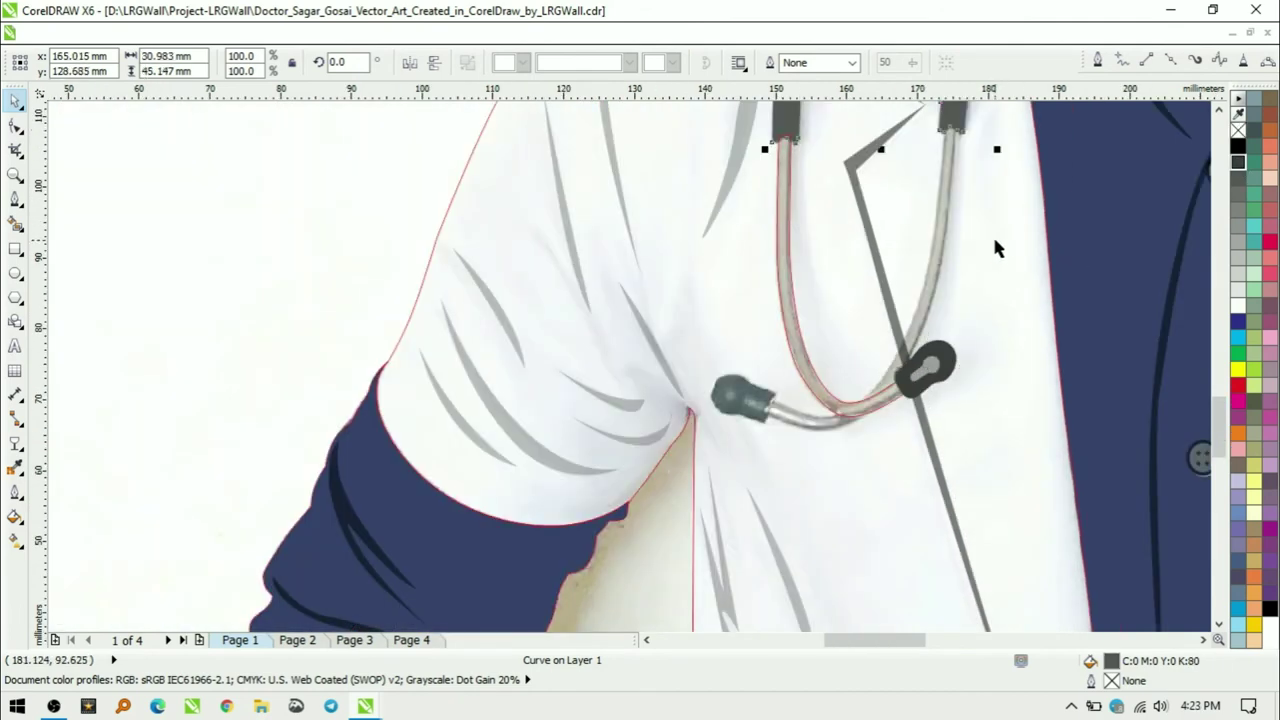
pyautogui.scroll(2, 944, 390)
# - Draw a light curved highlight inside the ear tip
pyautogui.press('F5')
pyautogui.click(937, 237)
pyautogui.click(914, 298)
pyautogui.click(840, 350)
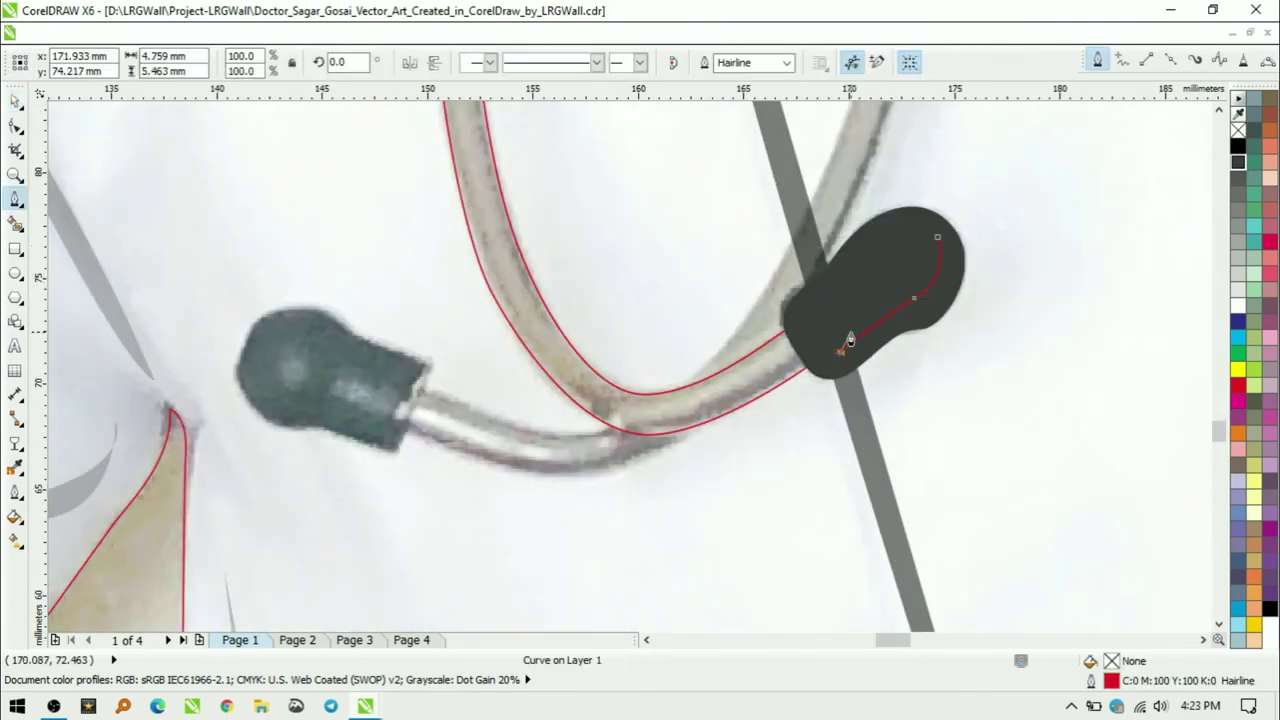
pyautogui.press('F10')
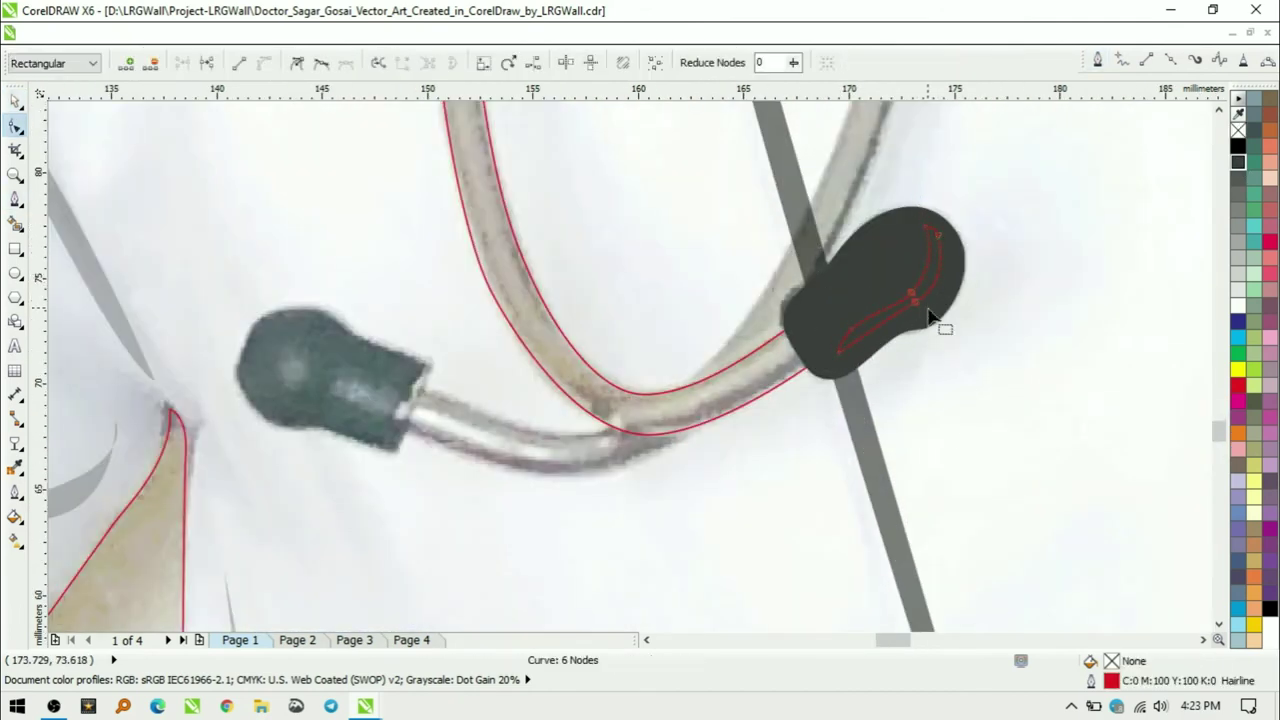
pyautogui.press('space')
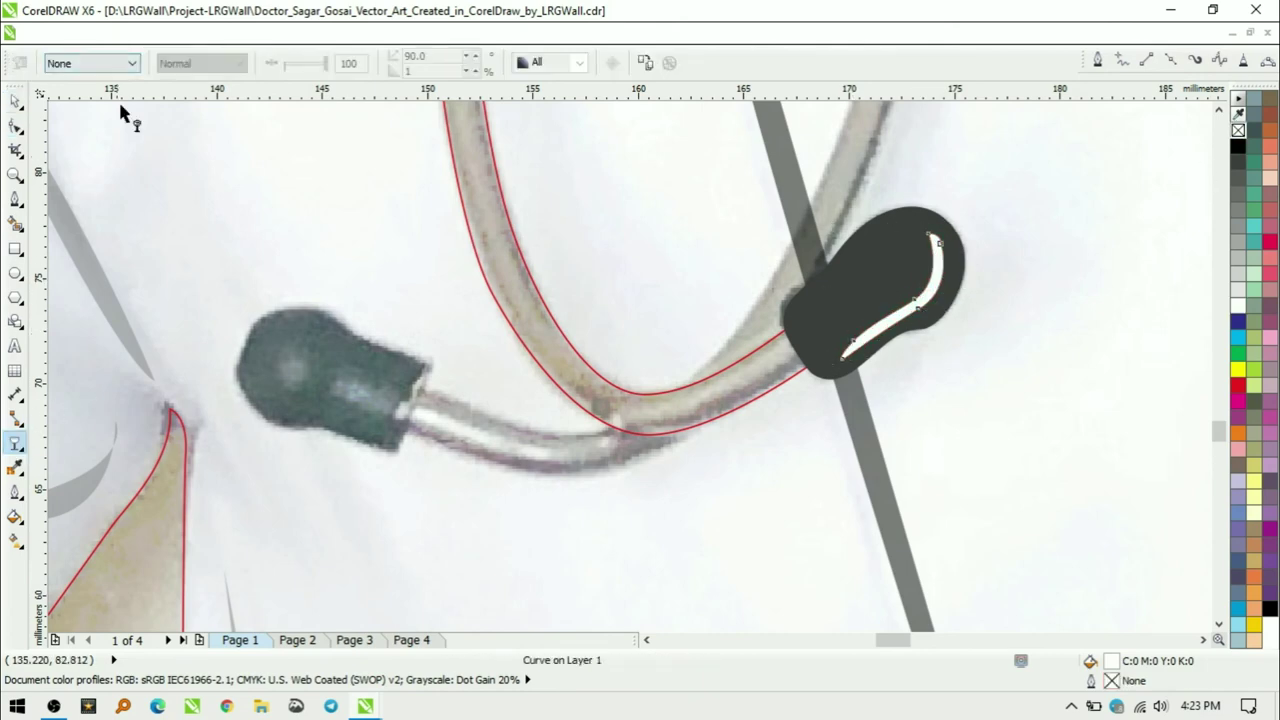
# - Mirror a copy of the ear tip onto the left tip and rotate it to 201°
pyautogui.moveTo(963, 290)
pyautogui.mouseDown()
pyautogui.moveTo(675, 368)
pyautogui.moveTo(330, 380)
pyautogui.mouseUp()
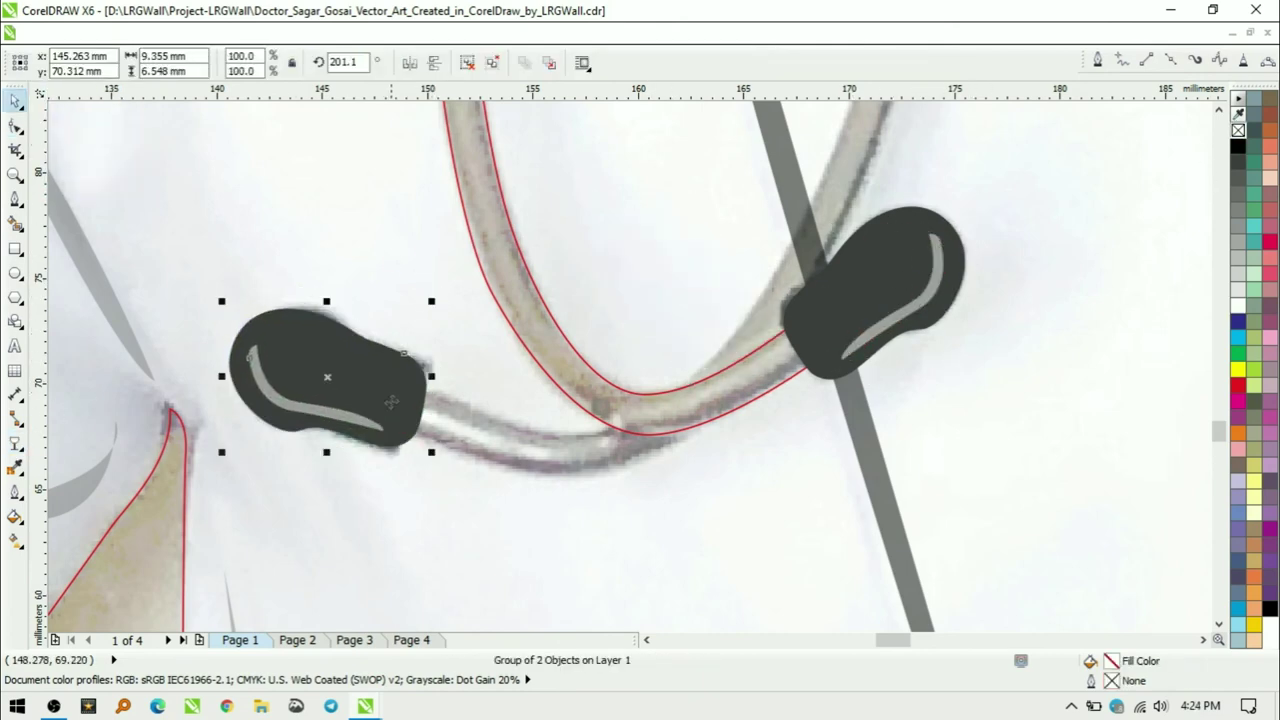
pyautogui.moveTo(400, 271); pyautogui.dragTo(475, 510)
pyautogui.scroll(-2, 475, 497)
pyautogui.scroll(-2, 640, 410)
pyautogui.click(557, 231)
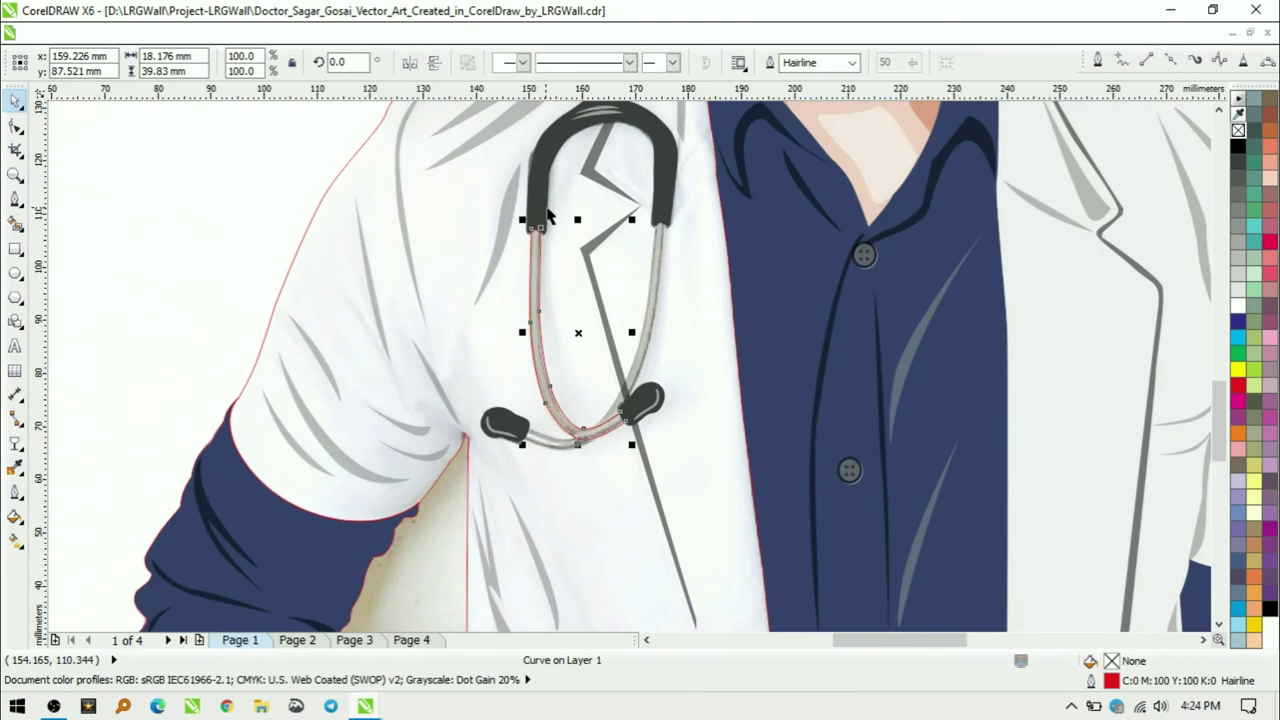
# - Select the stethoscope tube curve and check its top-end nodes
pyautogui.click(640, 400)
pyautogui.keyDown('shift'); pyautogui.click(505, 420); pyautogui.keyUp('shift')
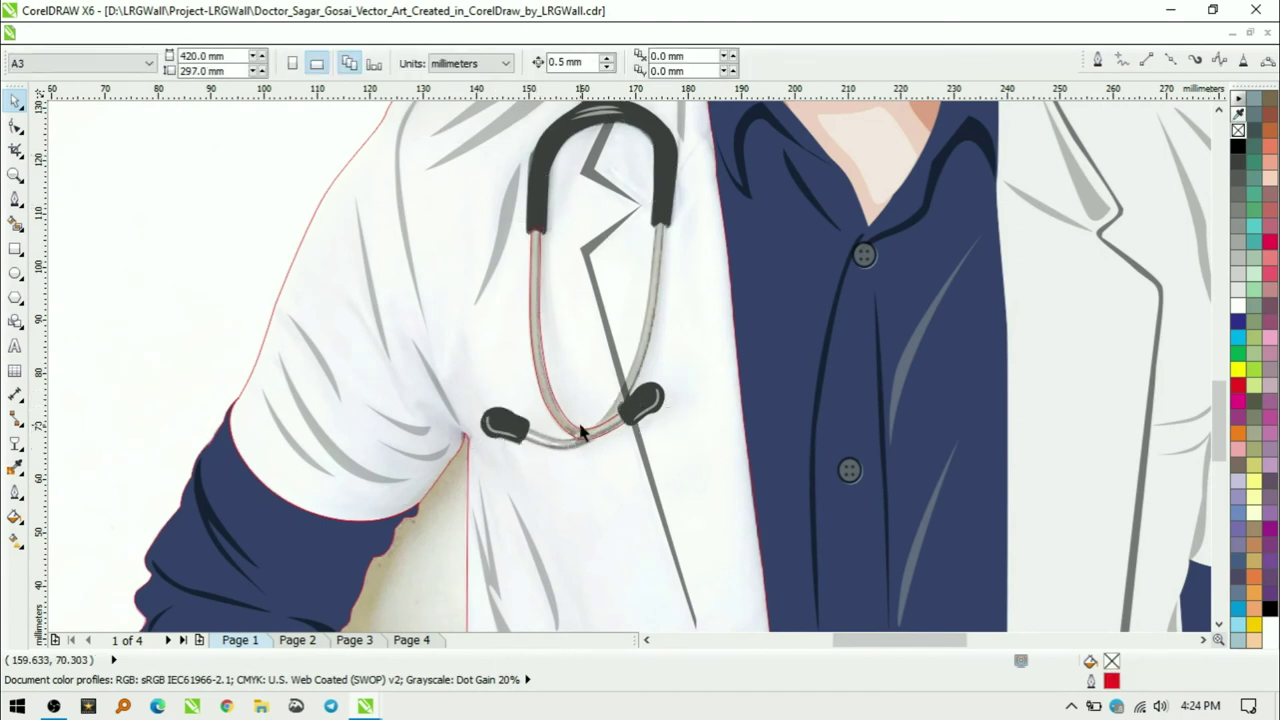
pyautogui.click(533, 300)
pyautogui.scroll(2, 512, 295)
pyautogui.click(574, 194)
pyautogui.keyDown('shift'); pyautogui.click(716, 562); pyautogui.keyUp('shift')
pyautogui.click(586, 237)
pyautogui.click(599, 284)
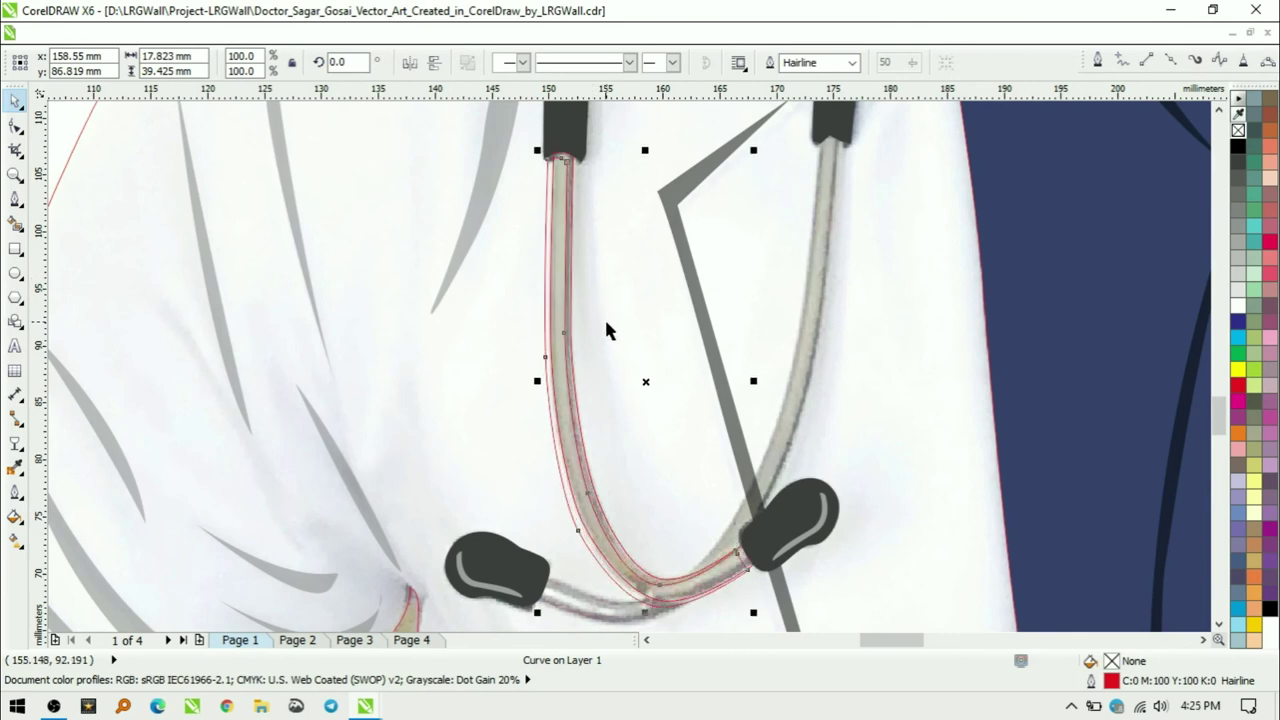
pyautogui.press('F10')
pyautogui.moveTo(527, 134); pyautogui.dragTo(568, 158)
pyautogui.press('space')
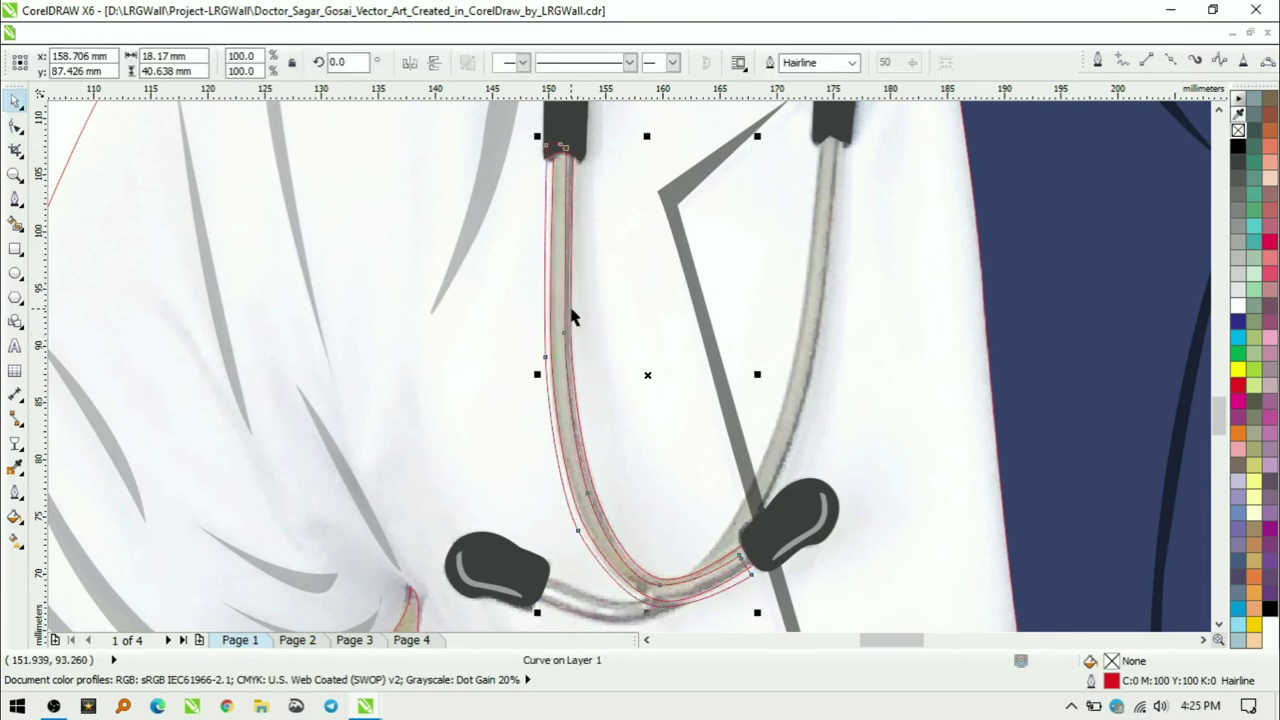
# - Trim the tube with the overlapping shape, fill it 20% grey, and remove its outline
pyautogui.click(223, 31)
pyautogui.click(512, 360)
pyautogui.keyDown('shift'); pyautogui.click(545, 236); pyautogui.keyUp('shift')
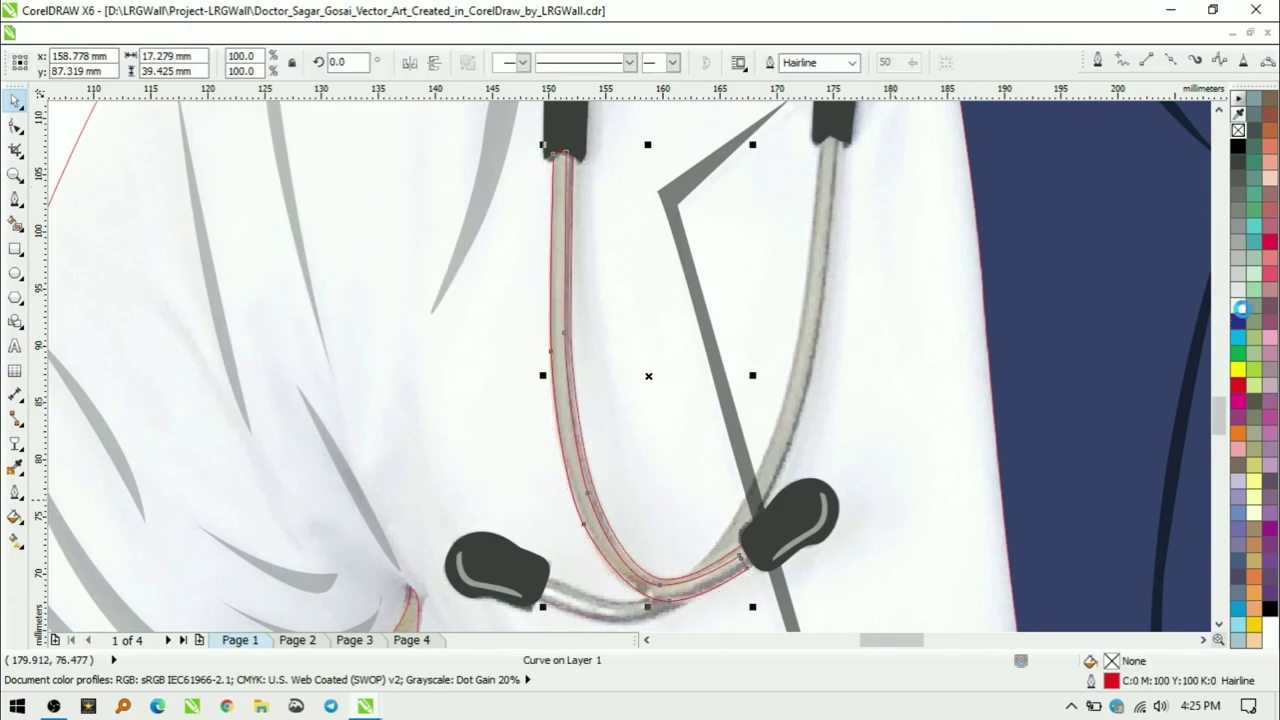
pyautogui.click(1238, 273)
pyautogui.rightClick(1238, 130)
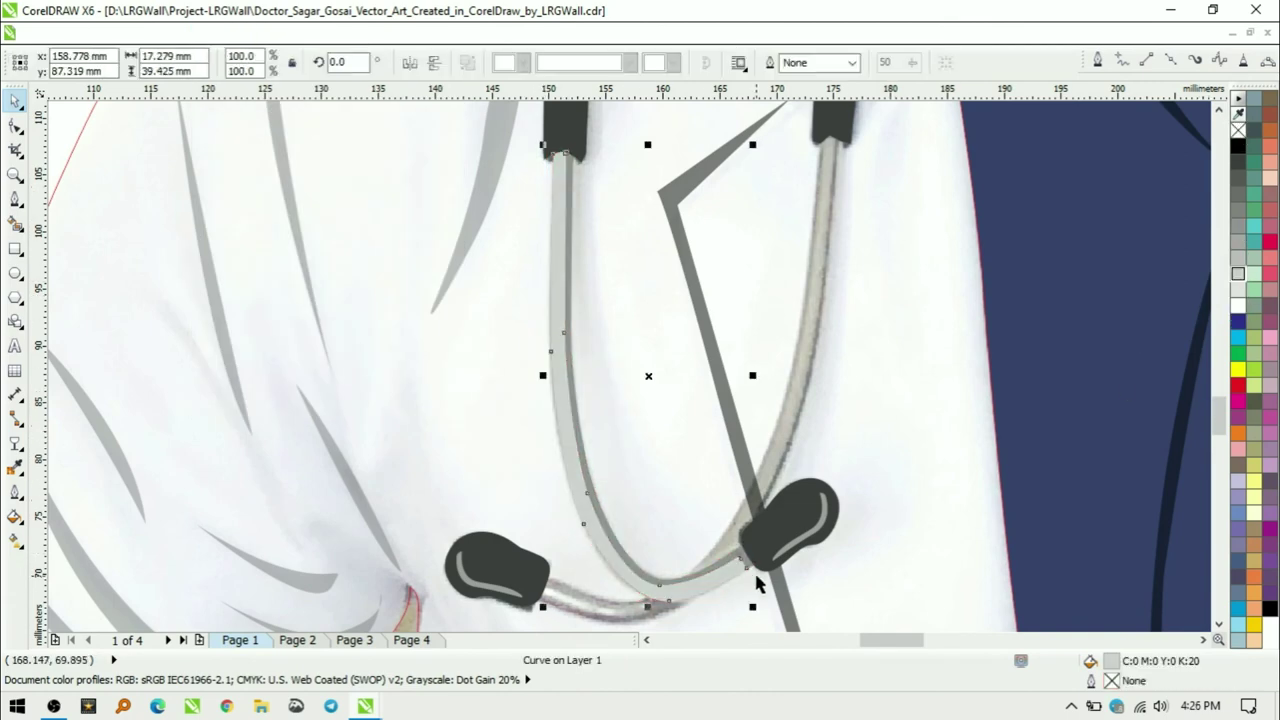
pyautogui.press('F10')
pyautogui.scroll(10, 757, 583)
pyautogui.scroll(-10, 697, 575)
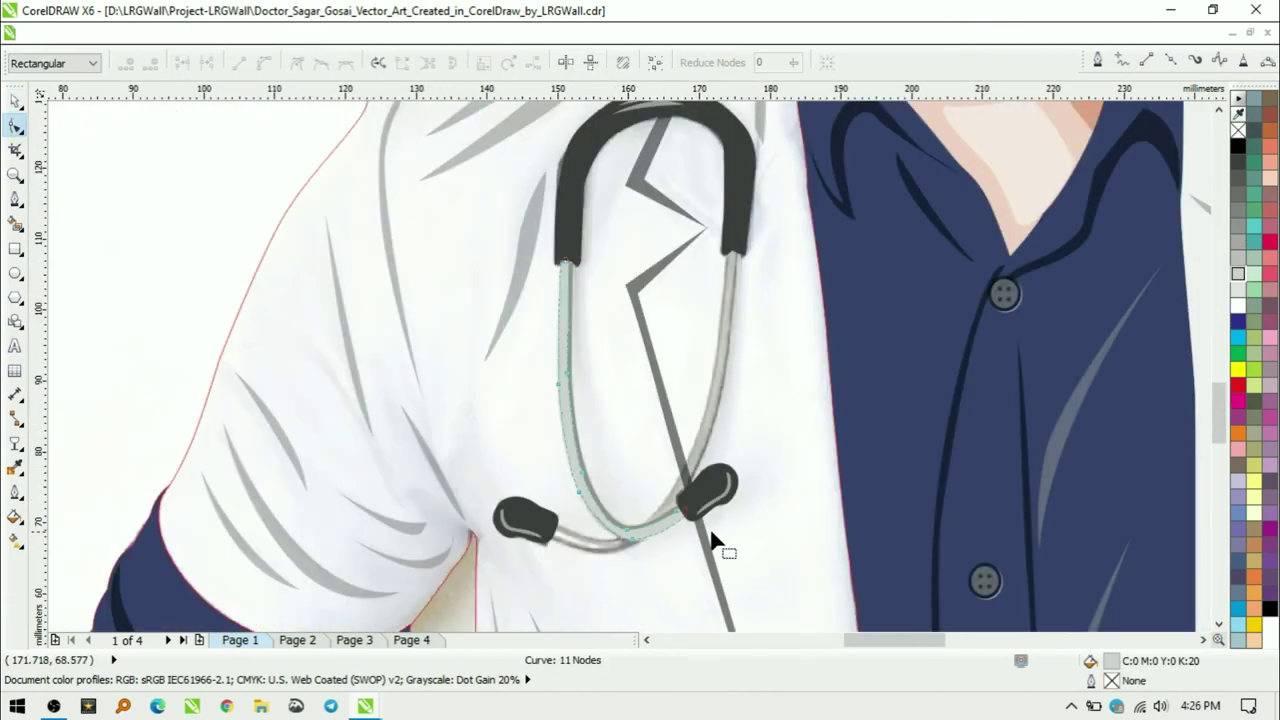
pyautogui.press('space')
pyautogui.scroll(1, 654, 566)
# - Draw a closed shading curve along the tube's right edge
pyautogui.press('F5')
pyautogui.scroll(1, 722, 250)
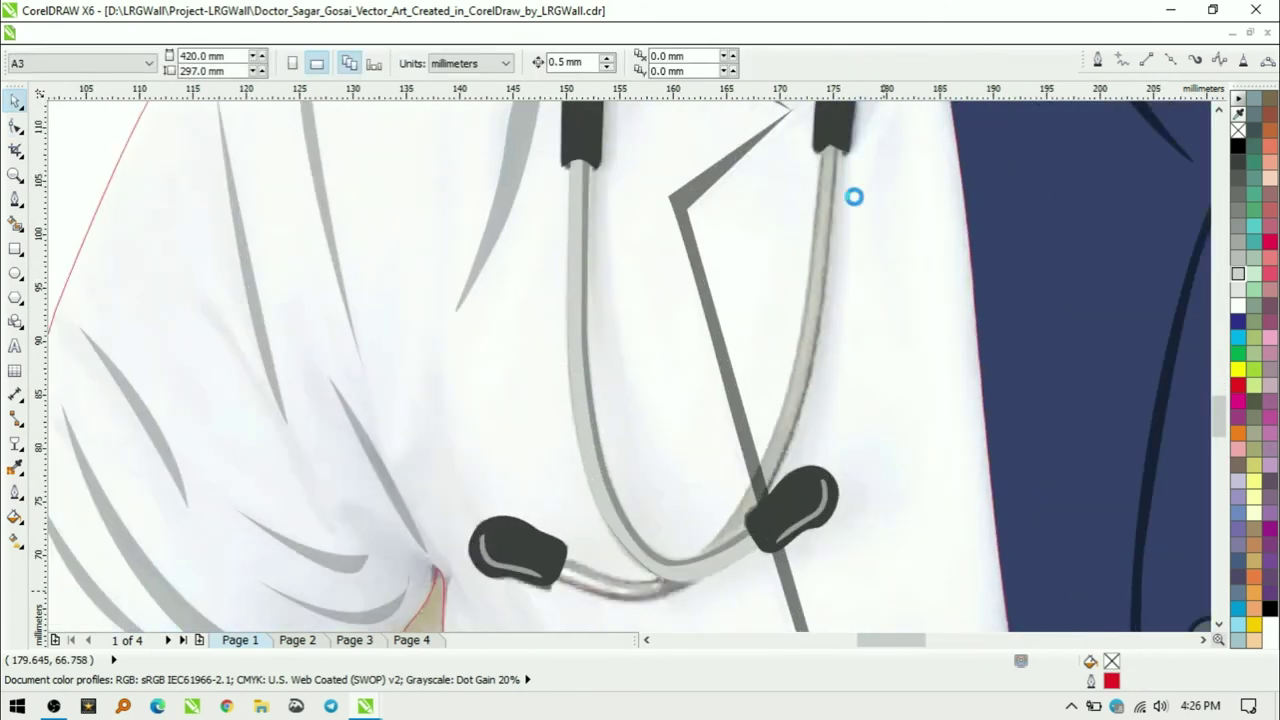
pyautogui.click(822, 140)
pyautogui.click(810, 300)
pyautogui.click(787, 380)
pyautogui.click(768, 462)
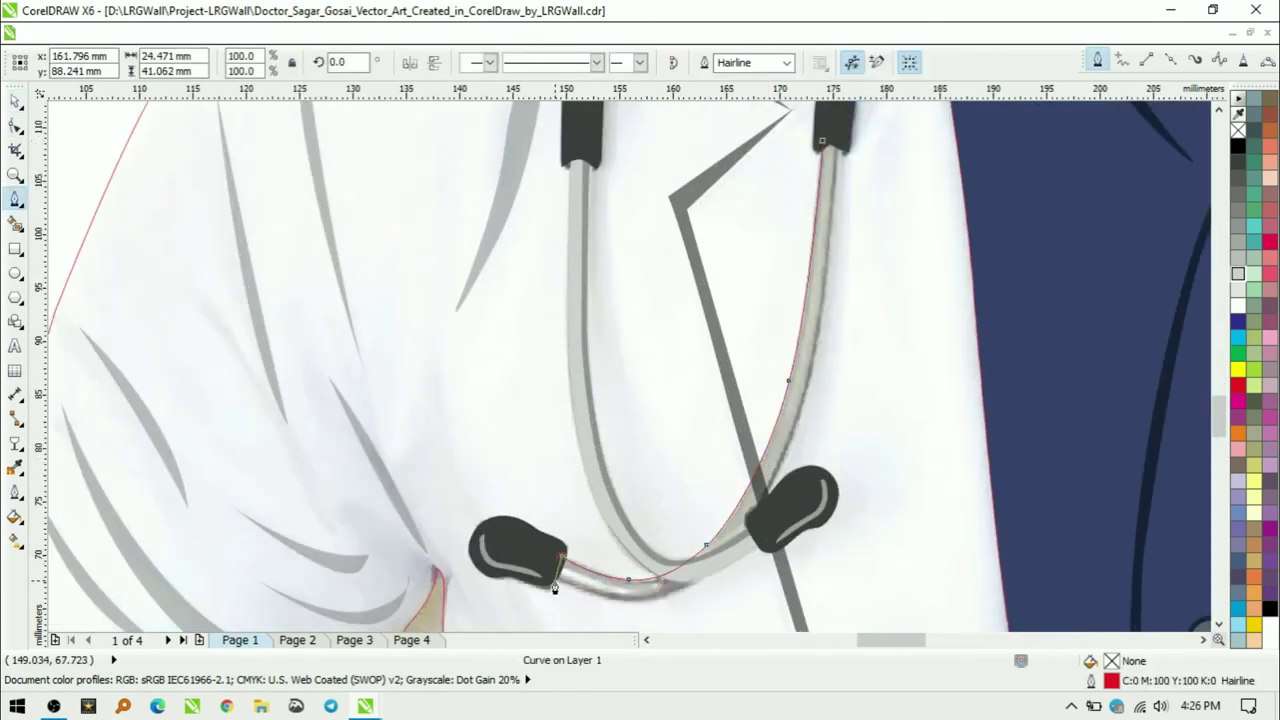
pyautogui.click(843, 140)
pyautogui.press('F10')
pyautogui.press('space')
pyautogui.keyDown('shift'); pyautogui.click(800, 400); pyautogui.keyUp('shift')
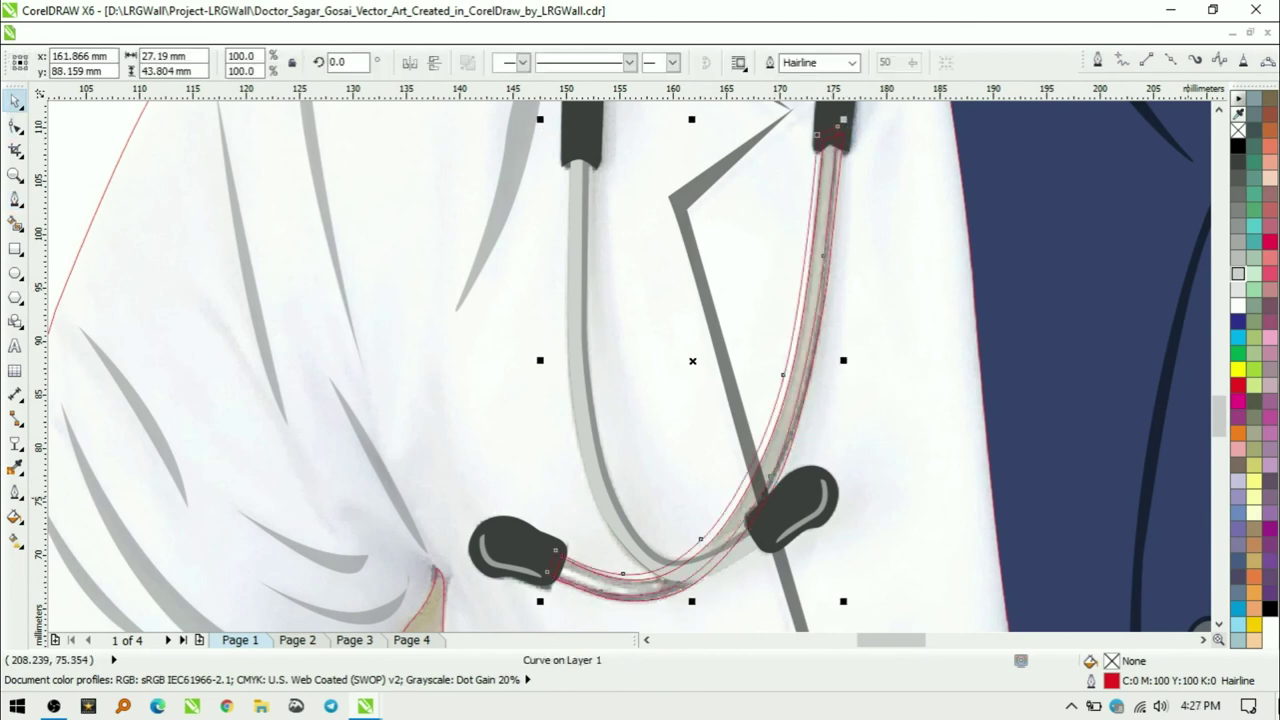
pyautogui.scroll(3, 443, 471)
pyautogui.scroll(-3, 908, 423)
# - Trim the shading shape to the tube's outline and fill it light grey
pyautogui.click(221, 33)
pyautogui.click(510, 382)
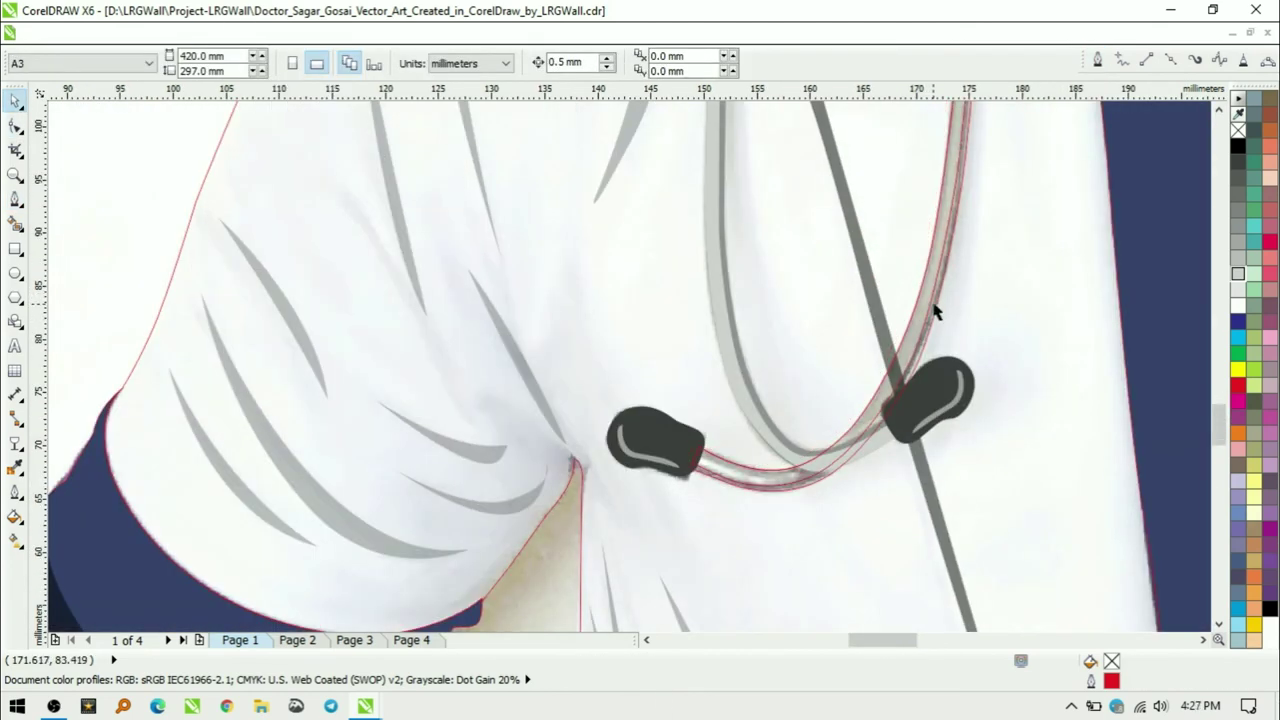
pyautogui.scroll(-1, 744, 471)
pyautogui.click(1270, 230)
pyautogui.click(1240, 292)
pyautogui.click(1238, 266)
pyautogui.click(680, 385)
# - Group the tube and its second part with Ctrl+G
pyautogui.click(619, 342)
pyautogui.keyDown('shift'); pyautogui.click(690, 250); pyautogui.keyUp('shift')
pyautogui.hotkey('ctrl', 'g')
pyautogui.hotkey('ctrl', 'z')
pyautogui.hotkey('ctrl', 'g')
pyautogui.press('Escape')
pyautogui.click(690, 488)
pyautogui.keyDown('ctrl'); pyautogui.click(513, 326); pyautogui.keyUp('ctrl')
pyautogui.press('Escape')
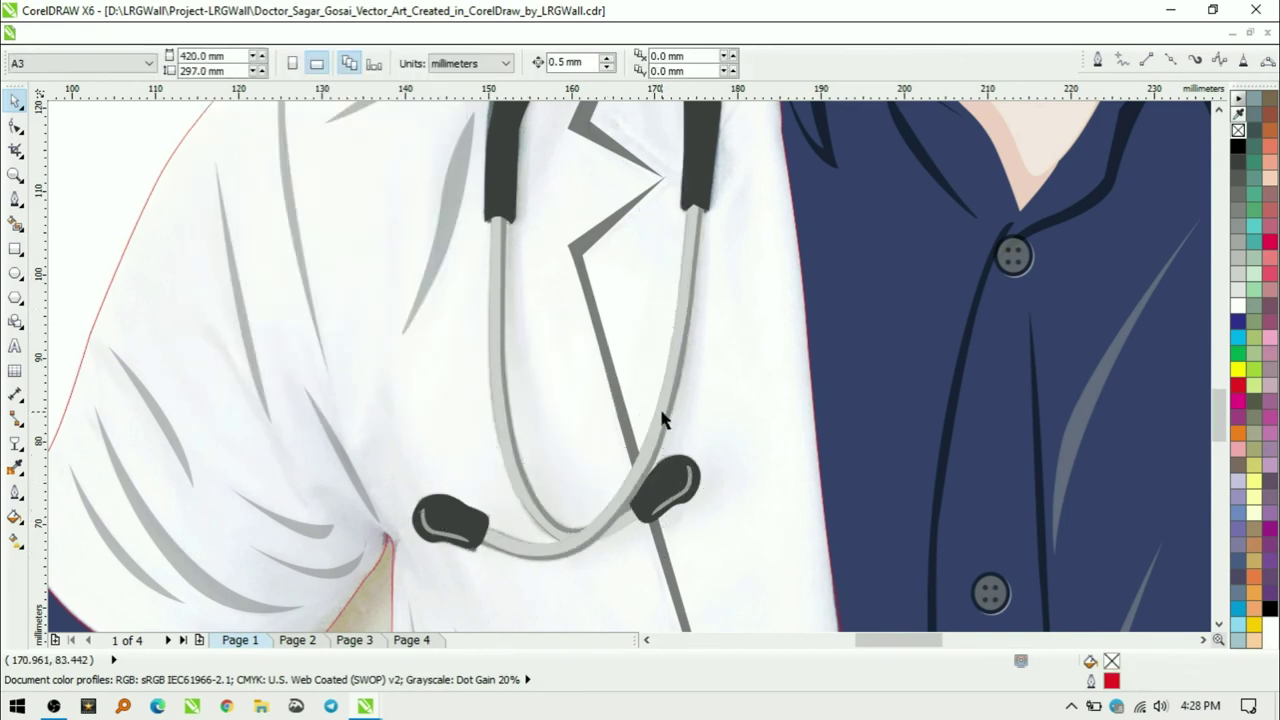
pyautogui.scroll(3, 577, 466)
pyautogui.click(577, 466)
# - Select the stethoscope tube curve and enter node editing on it
pyautogui.keyDown('shift'); pyautogui.click(814, 406); pyautogui.keyUp('shift')
pyautogui.scroll(-3, 669, 408)
pyautogui.click(669, 408)
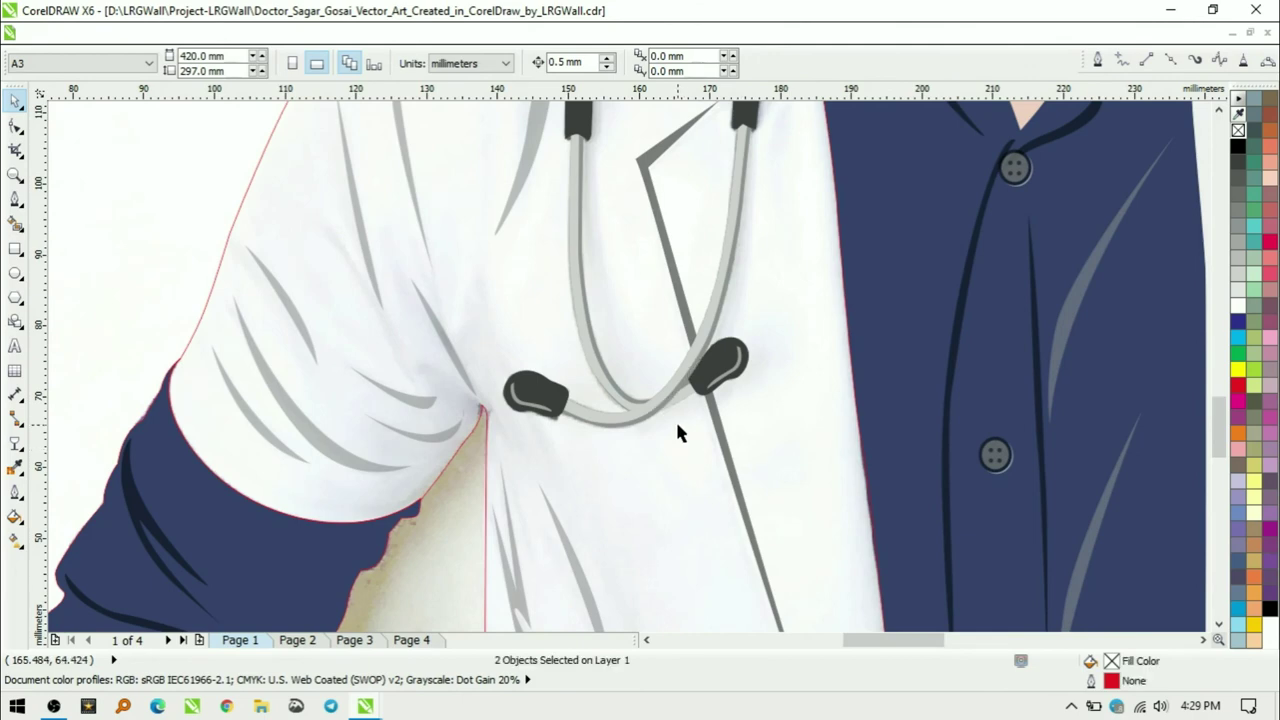
pyautogui.scroll(3, 675, 419)
pyautogui.scroll(-5, 695, 312)
pyautogui.scroll(3, 520, 480)
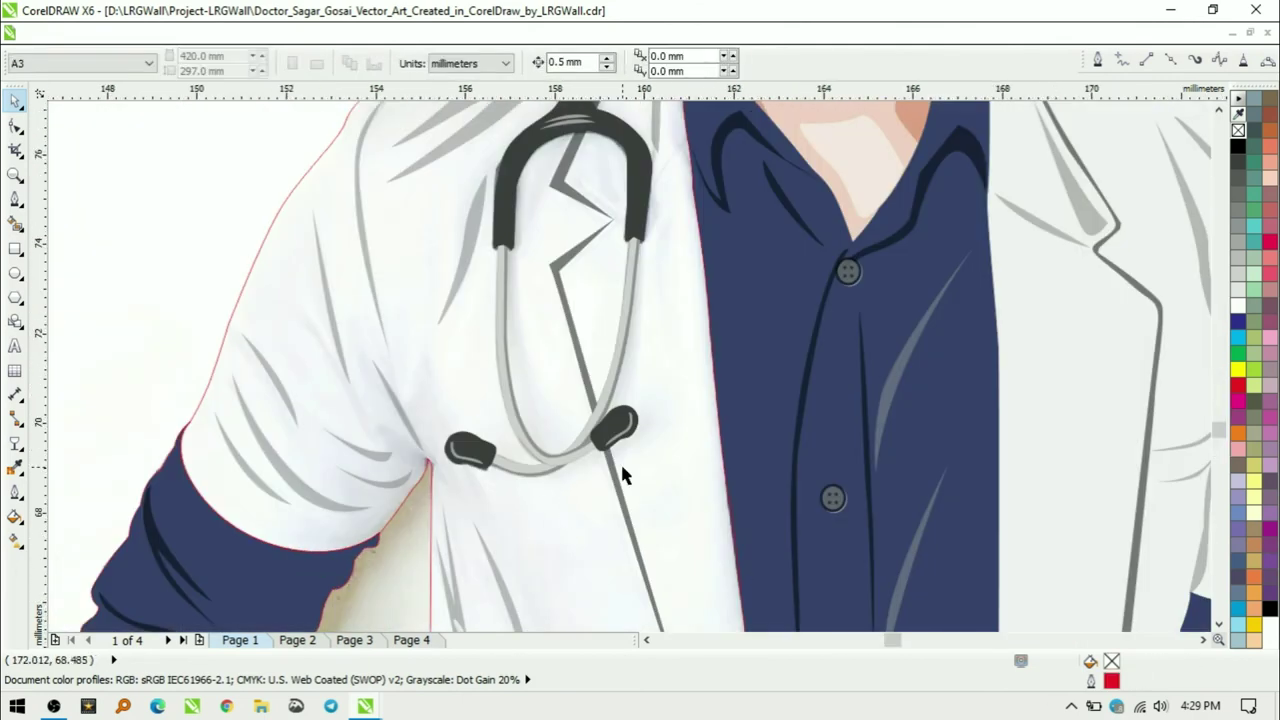
pyautogui.press('F10')
# - Edit the nodes of the stethoscope's highlight streaks, then return to the Pick tool
pyautogui.scroll(2, 797, 590)
pyautogui.scroll(-5, 1009, 612)
pyautogui.scroll(5, 686, 355)
pyautogui.scroll(5, 686, 355)
pyautogui.press('F10')
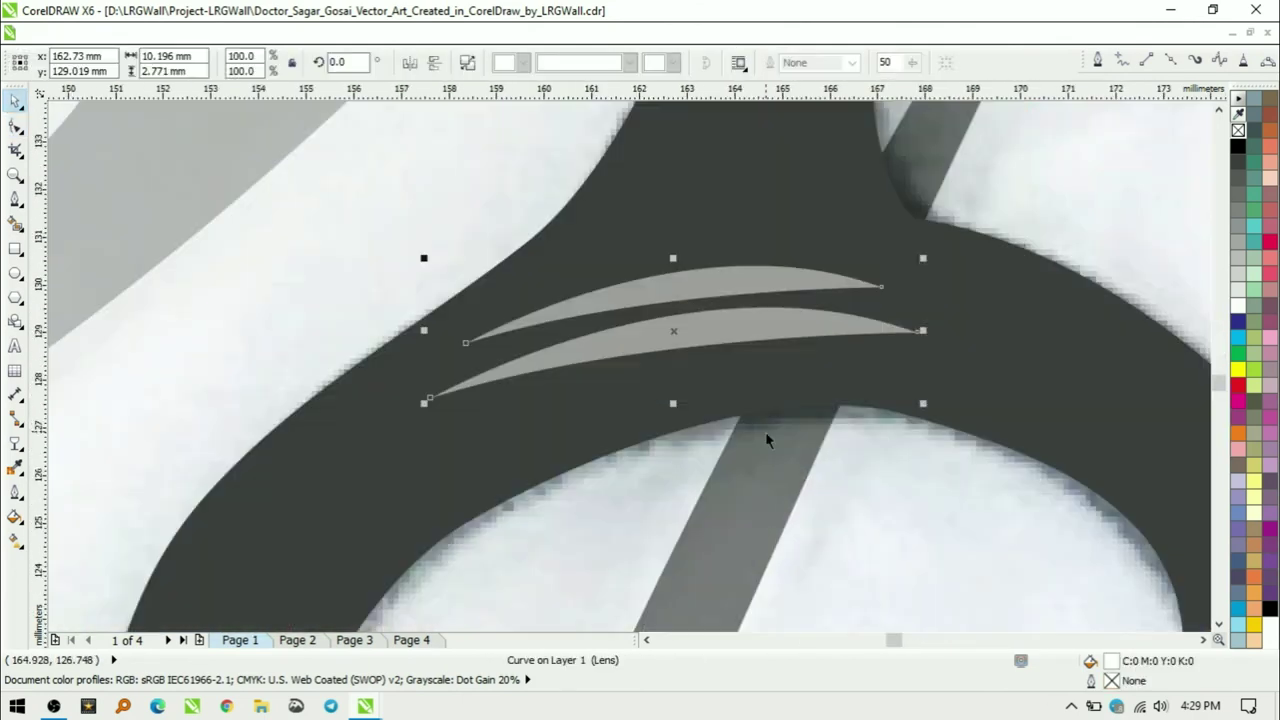
pyautogui.click(684, 350)
pyautogui.press('space')
pyautogui.scroll(-10, 806, 451)
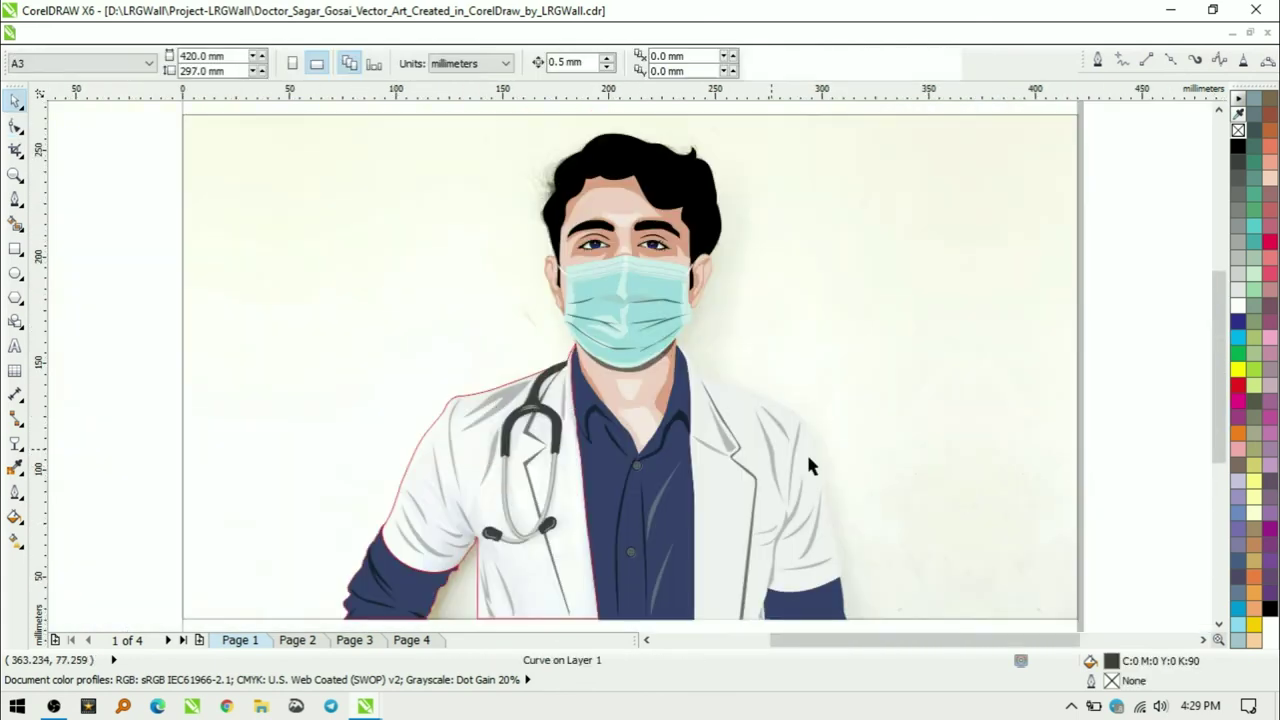
# - Copy properties between the left and right coat pieces
pyautogui.click(430, 470)
pyautogui.hotkey('ctrl', 'shift', 'a')
pyautogui.press('Return')
pyautogui.click(790, 480)
# - Select the left sleeve curve and edit its tip nodes with the Shape tool
pyautogui.click(400, 580)
pyautogui.scroll(5, 668, 412)
pyautogui.scroll(2, 668, 412)
pyautogui.click(727, 515)
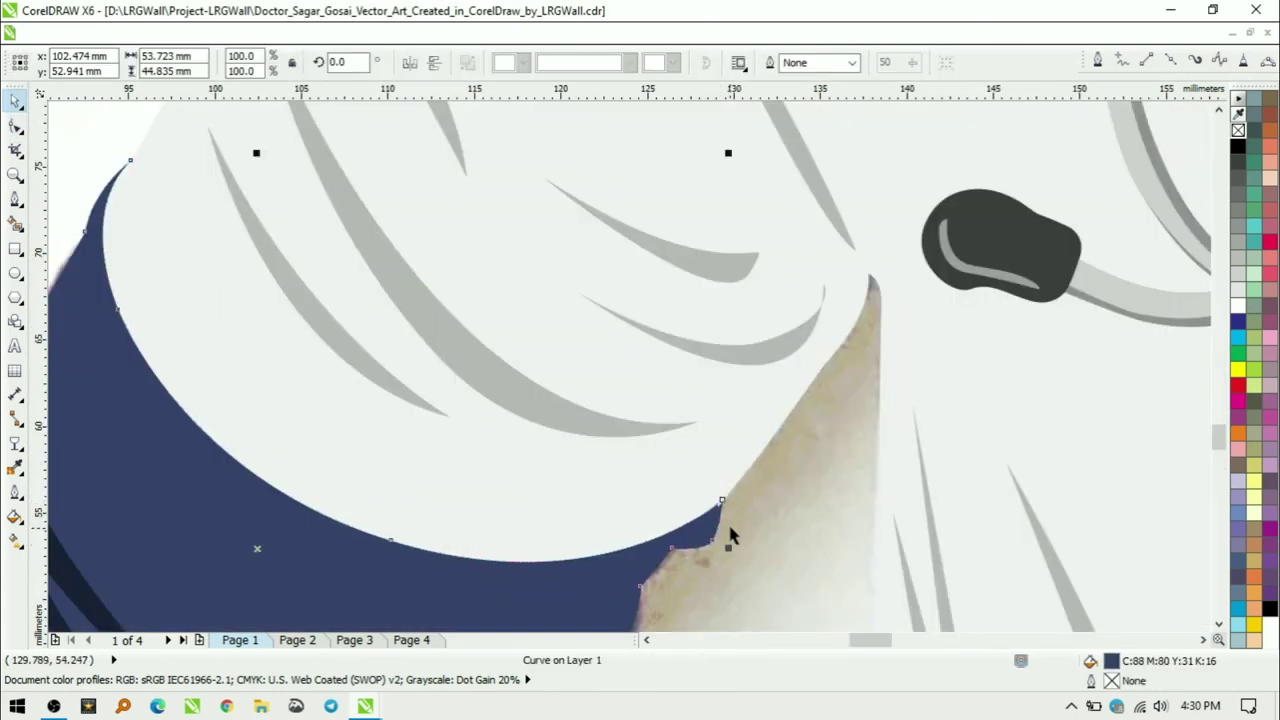
pyautogui.scroll(5, 727, 515)
pyautogui.press('F10')
pyautogui.press('space')
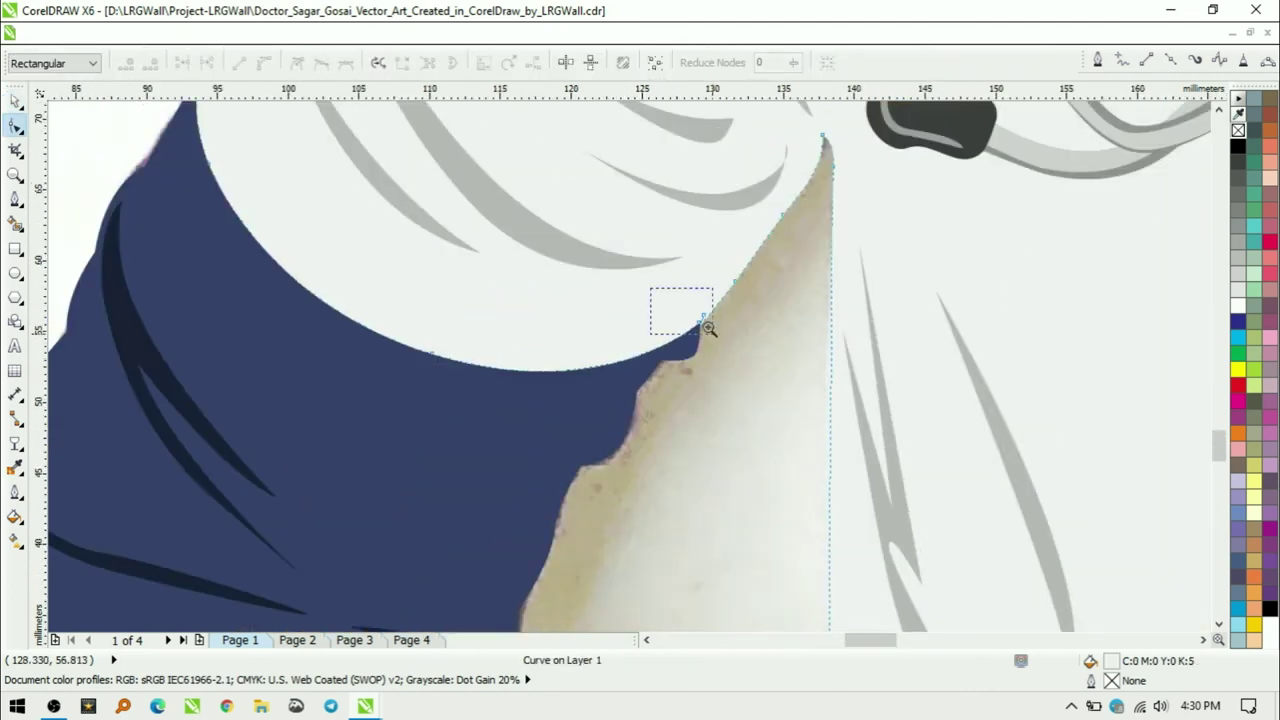
pyautogui.scroll(-10, 681, 480)
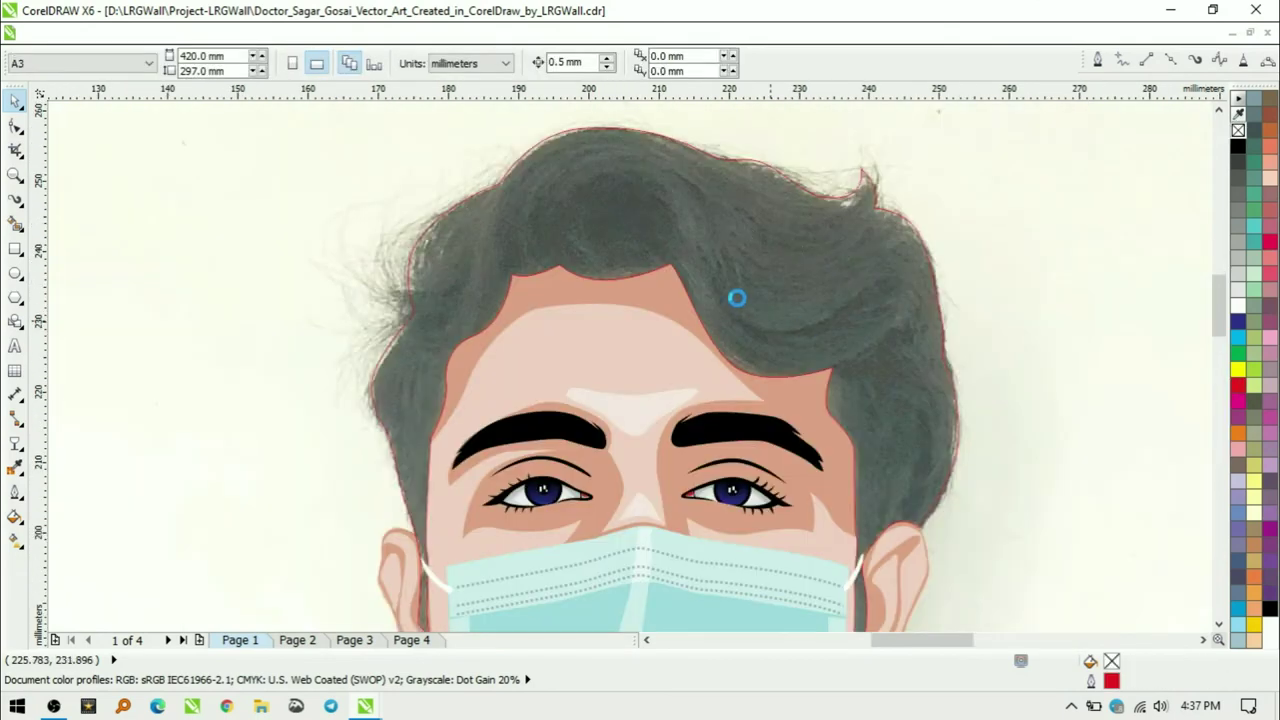
# - Paint black Artistic Media curl strokes across the top and right of the hair
pyautogui.press('i')
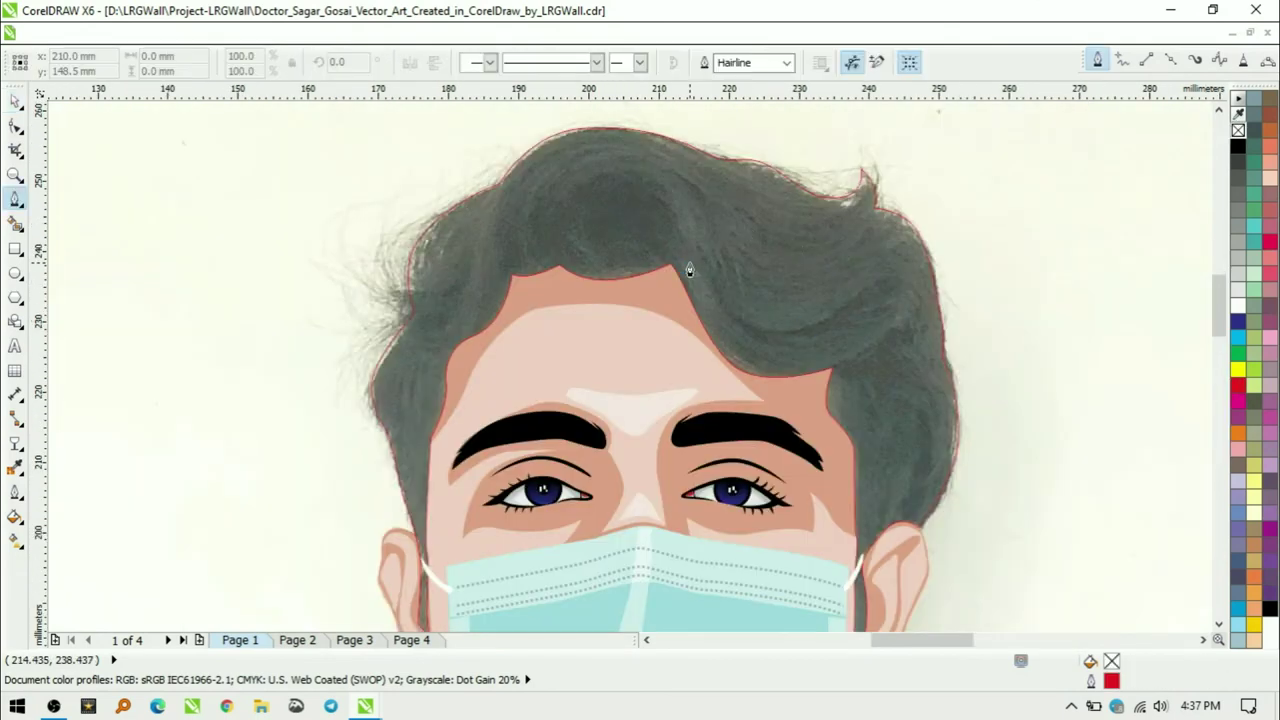
pyautogui.moveTo(687, 244); pyautogui.dragTo(722, 318)
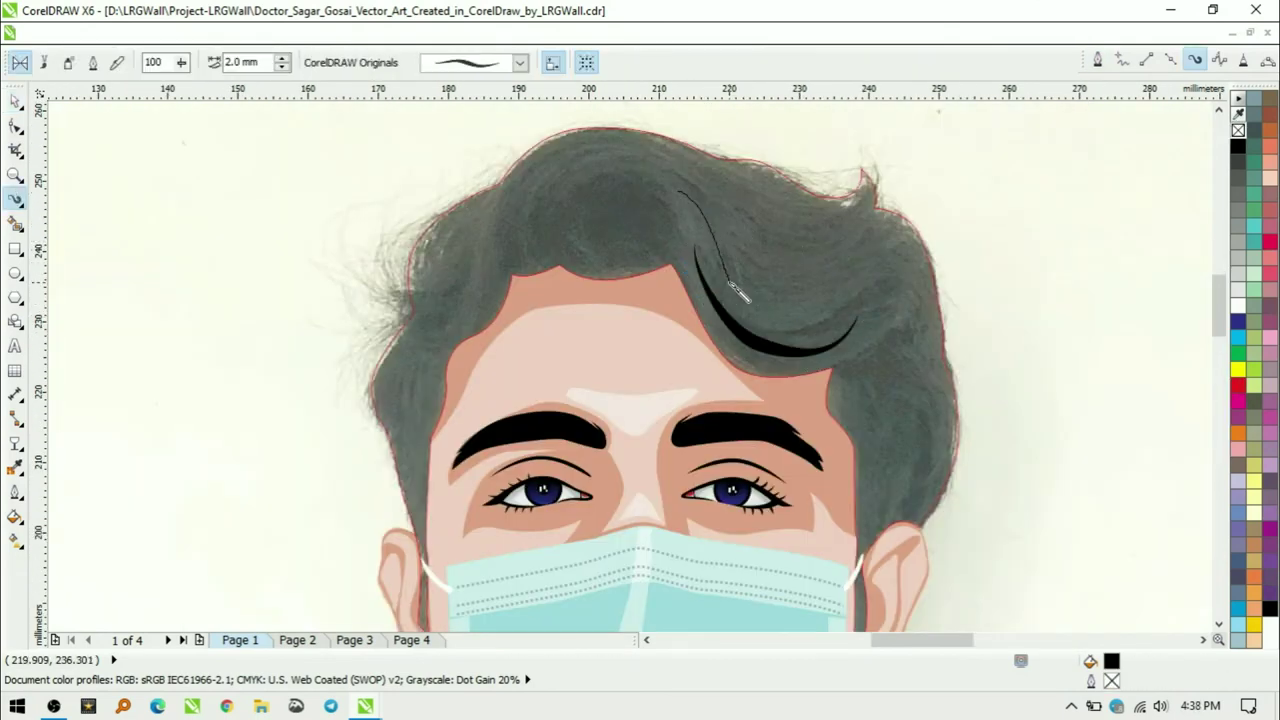
pyautogui.moveTo(865, 210); pyautogui.dragTo(832, 262)
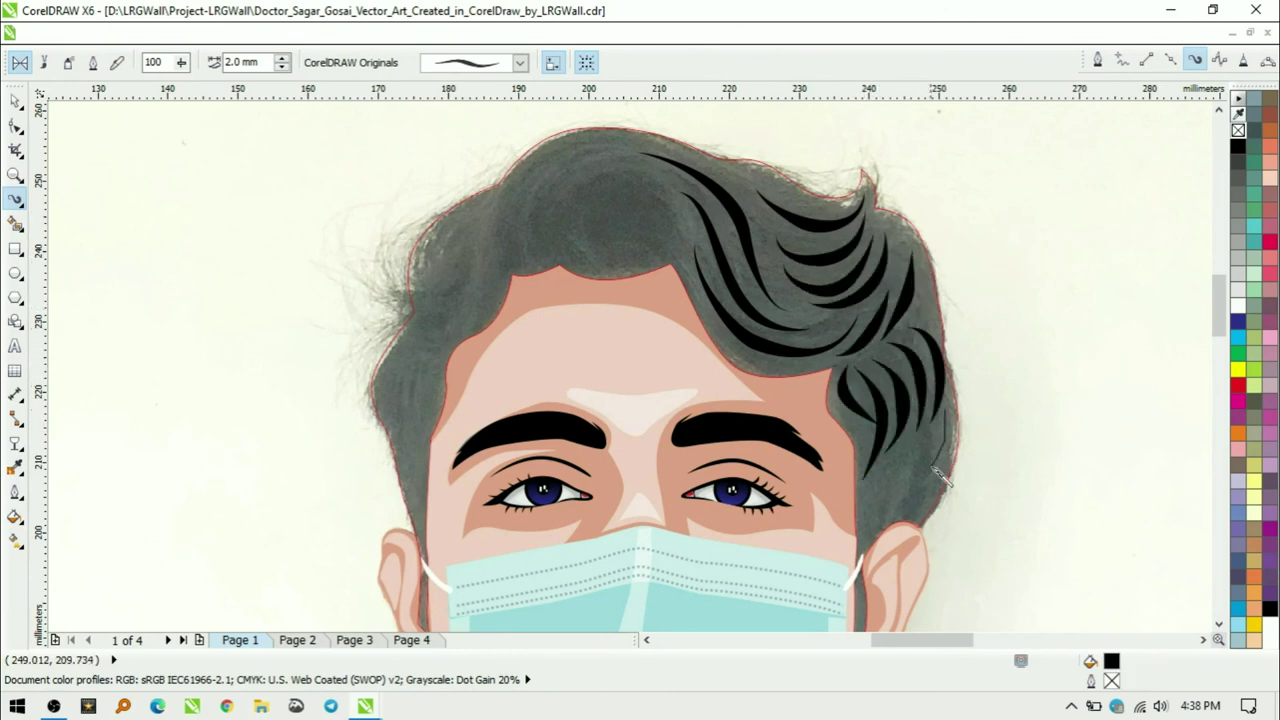
pyautogui.moveTo(628, 175)
pyautogui.mouseDown()
pyautogui.moveTo(640, 224)
pyautogui.moveTo(675, 238)
pyautogui.moveTo(632, 225)
pyautogui.moveTo(655, 145)
pyautogui.moveTo(520, 225)
pyautogui.mouseUp()
pyautogui.moveTo(600, 140)
pyautogui.mouseDown()
pyautogui.moveTo(545, 252)
pyautogui.moveTo(510, 250)
pyautogui.mouseUp()
pyautogui.moveTo(690, 195); pyautogui.dragTo(670, 260)
pyautogui.moveTo(757, 193); pyautogui.dragTo(785, 300)
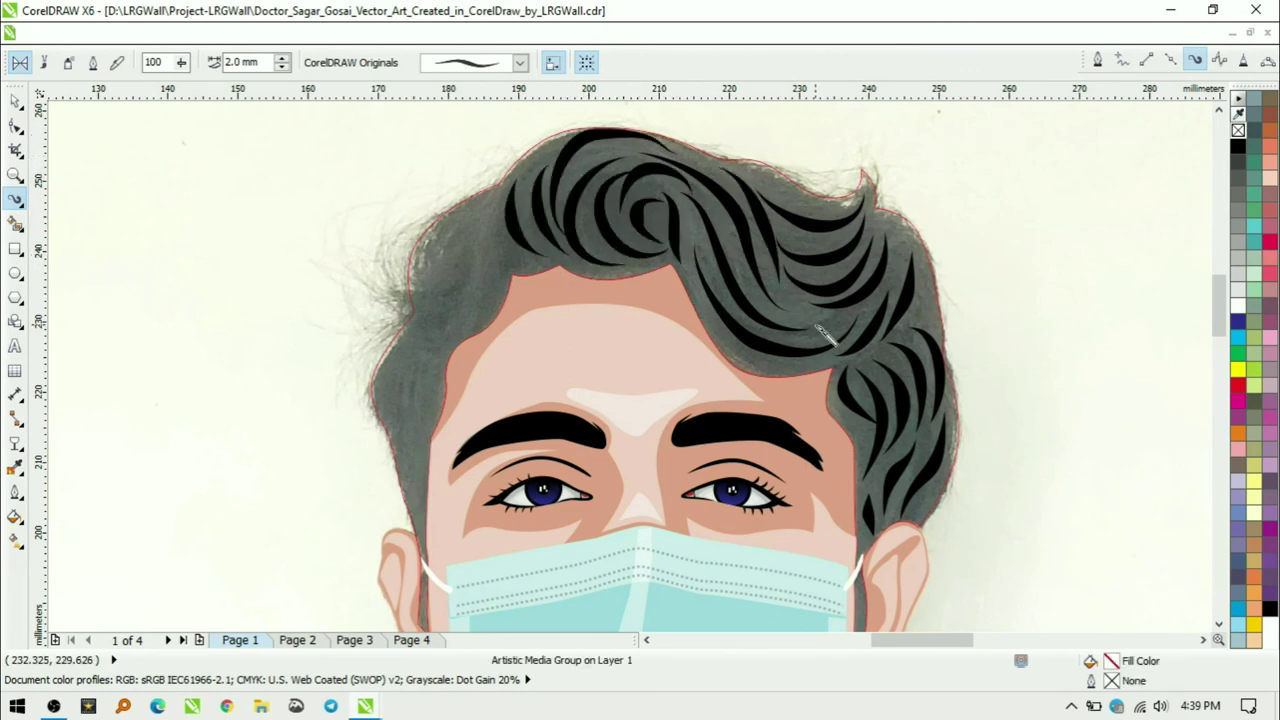
# - Add more black curl strokes on the hair's left side and down its left edge
pyautogui.moveTo(505, 203)
pyautogui.mouseDown()
pyautogui.moveTo(530, 272)
pyautogui.moveTo(436, 330)
pyautogui.mouseUp()
pyautogui.moveTo(480, 272); pyautogui.dragTo(418, 330)
pyautogui.moveTo(470, 252); pyautogui.dragTo(414, 290)
pyautogui.moveTo(496, 208); pyautogui.dragTo(426, 254)
pyautogui.moveTo(425, 335)
pyautogui.mouseDown()
pyautogui.moveTo(395, 440)
pyautogui.moveTo(412, 432)
pyautogui.mouseUp()
pyautogui.moveTo(432, 425)
pyautogui.mouseDown()
pyautogui.moveTo(402, 486)
pyautogui.moveTo(410, 515)
pyautogui.mouseUp()
# - Return to the Pick tool and select the grey hair shape
pyautogui.scroll(-1, 527, 141)
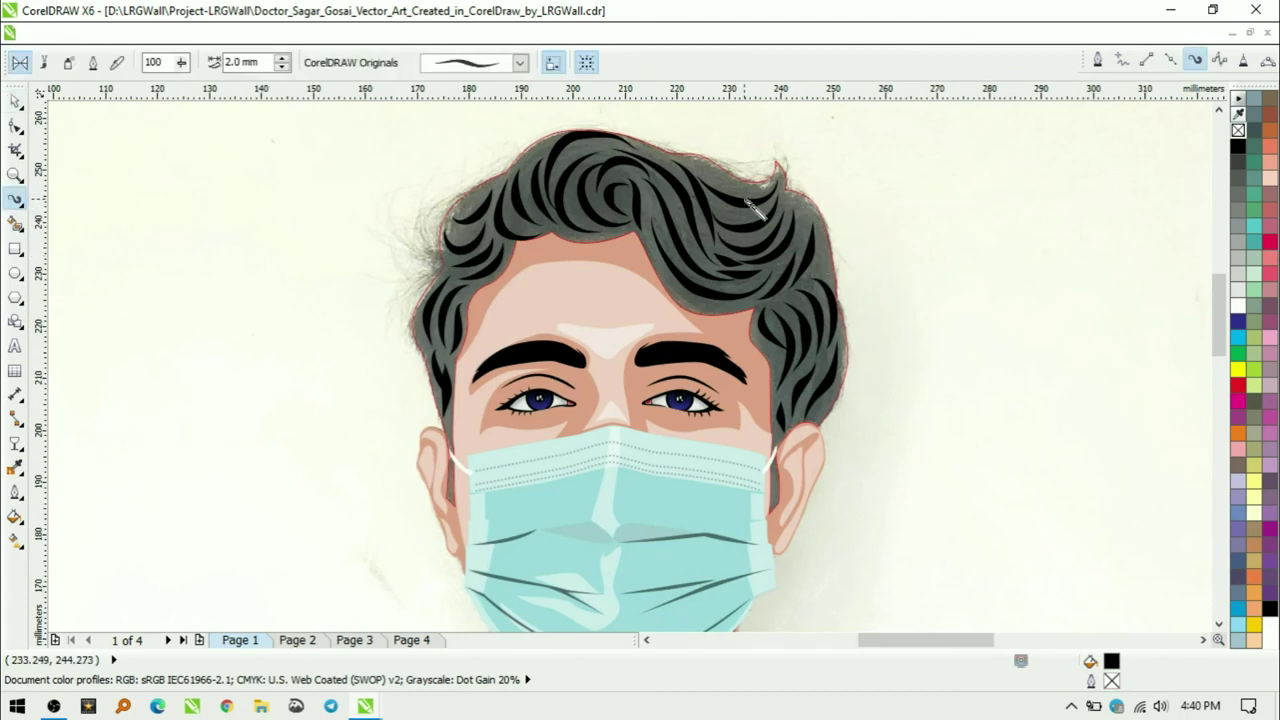
pyautogui.scroll(2, 800, 343)
pyautogui.scroll(-2, 790, 265)
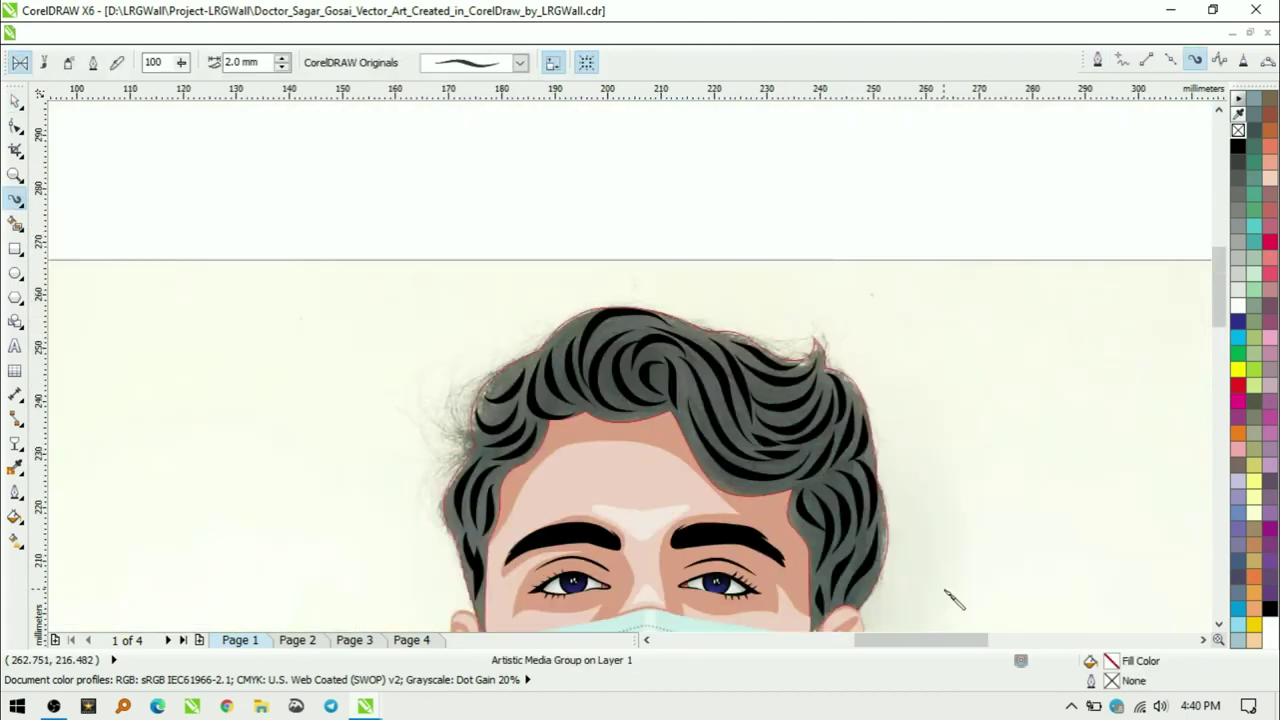
pyautogui.press('space')
pyautogui.scroll(-1, 451, 123)
pyautogui.scroll(1, 508, 177)
pyautogui.click(508, 177)
# - Darken the hair shape to K80 grey and delete the reference photo
pyautogui.click(1253, 140)
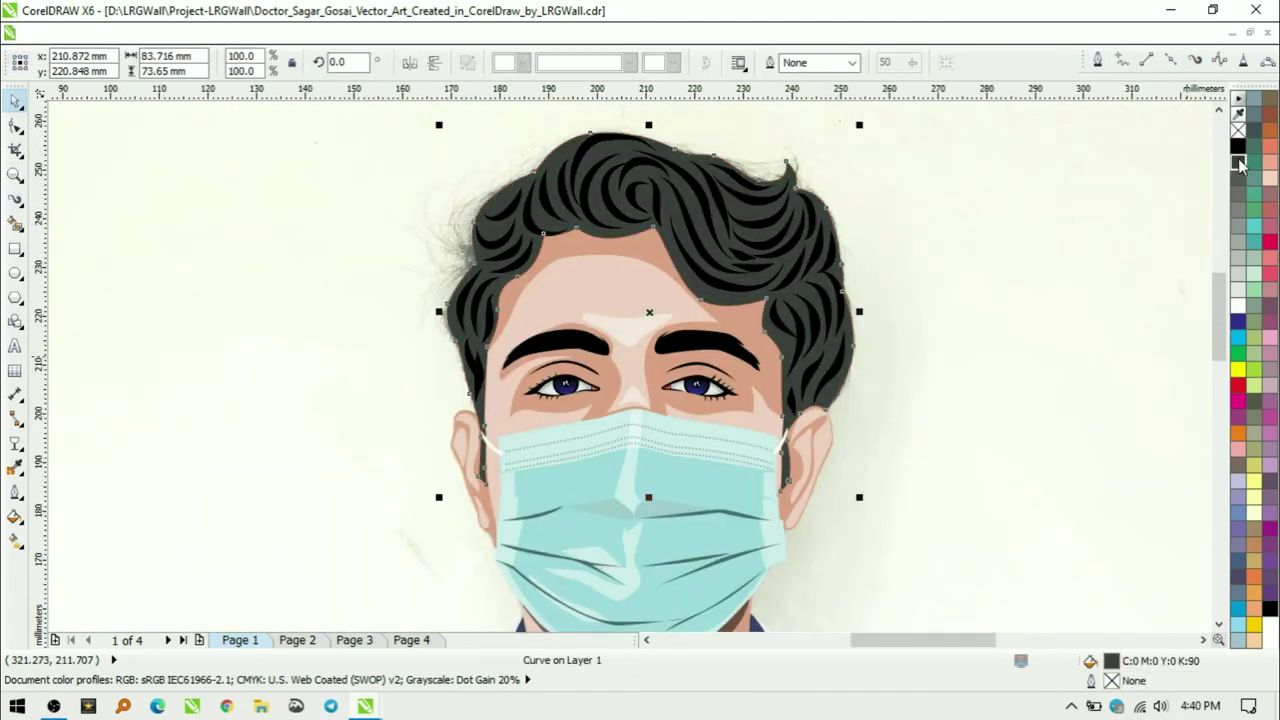
pyautogui.press('Escape')
pyautogui.scroll(-2, 817, 254)
pyautogui.click(817, 254)
pyautogui.press('Delete')
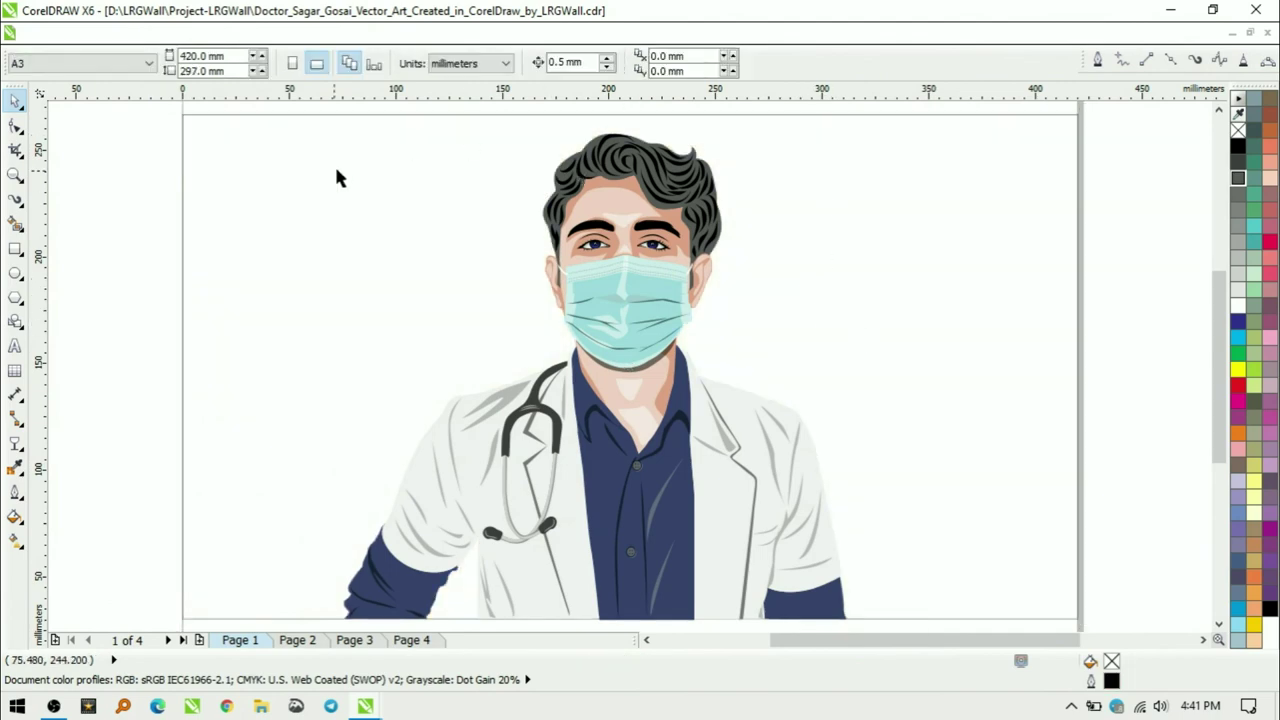
# - Fill the page-sized background rectangle sage green (C0 M0 Y20 K40) with no outline
pyautogui.moveTo(270, 123); pyautogui.dragTo(771, 383)
pyautogui.click(794, 271)
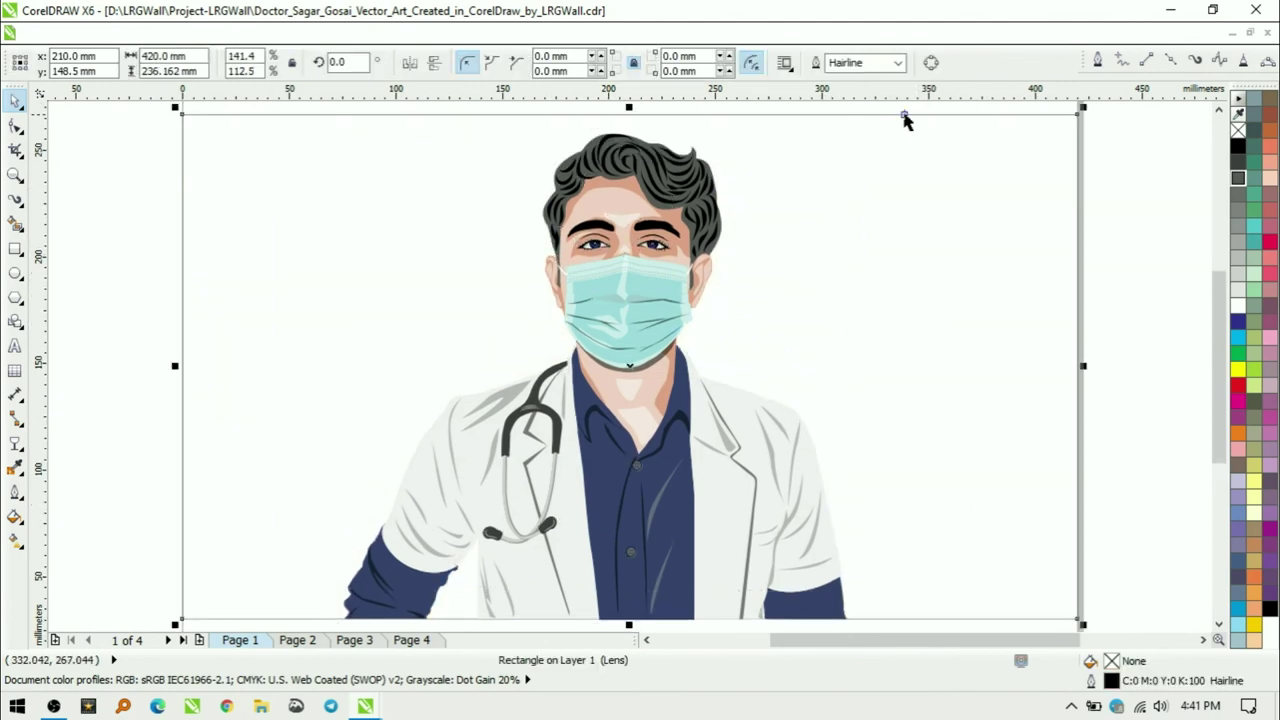
pyautogui.click(1254, 465)
pyautogui.rightClick(1238, 130)
pyautogui.click(1254, 449)
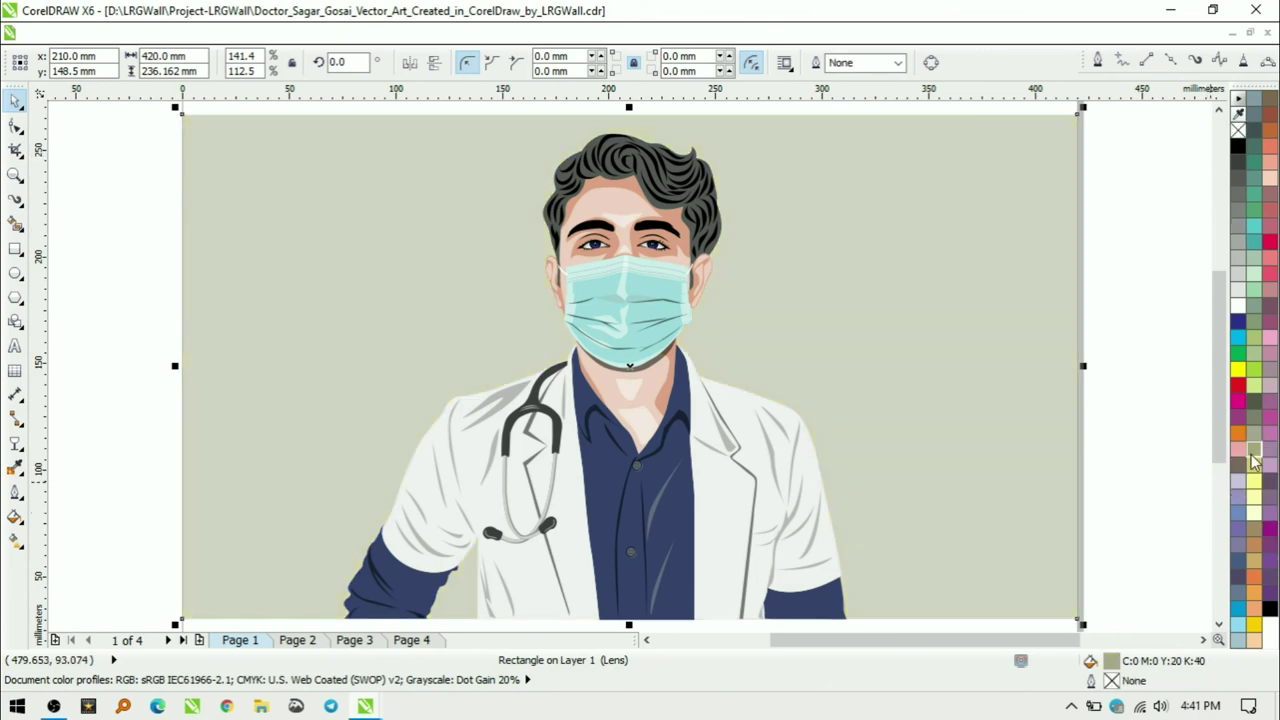
pyautogui.scroll(-2, 1044, 295)
pyautogui.click(1044, 295)
pyautogui.scroll(2, 291, 398)
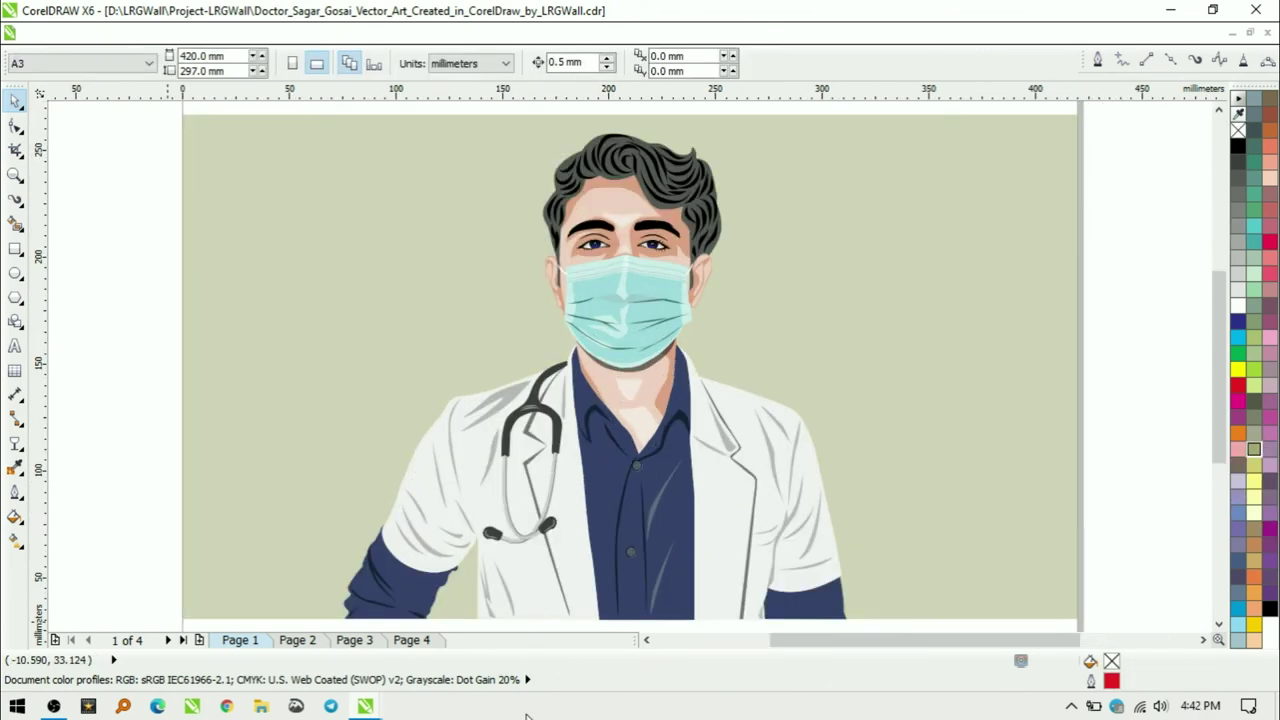